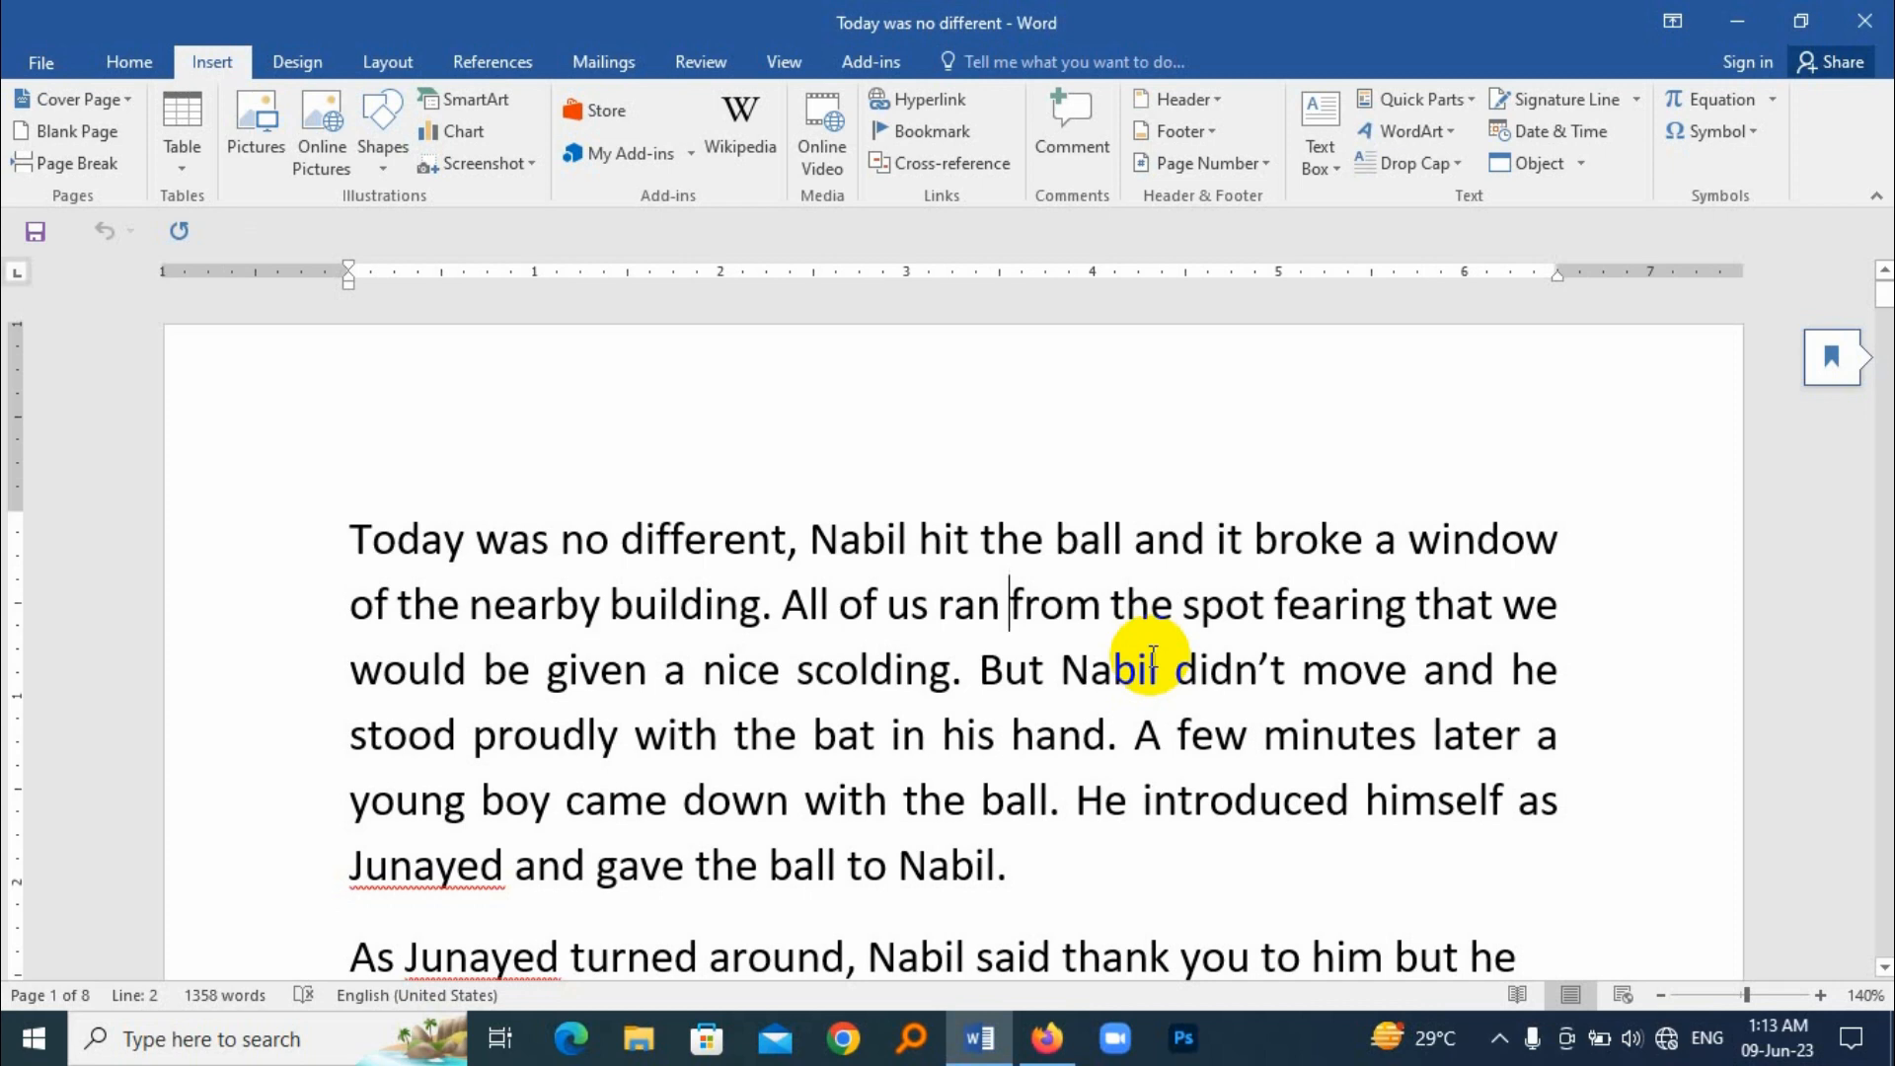
Switch to Firefox and examine the page headers across the first lessons of the Class-8 English textbook PDF
left_click(1043, 1044)
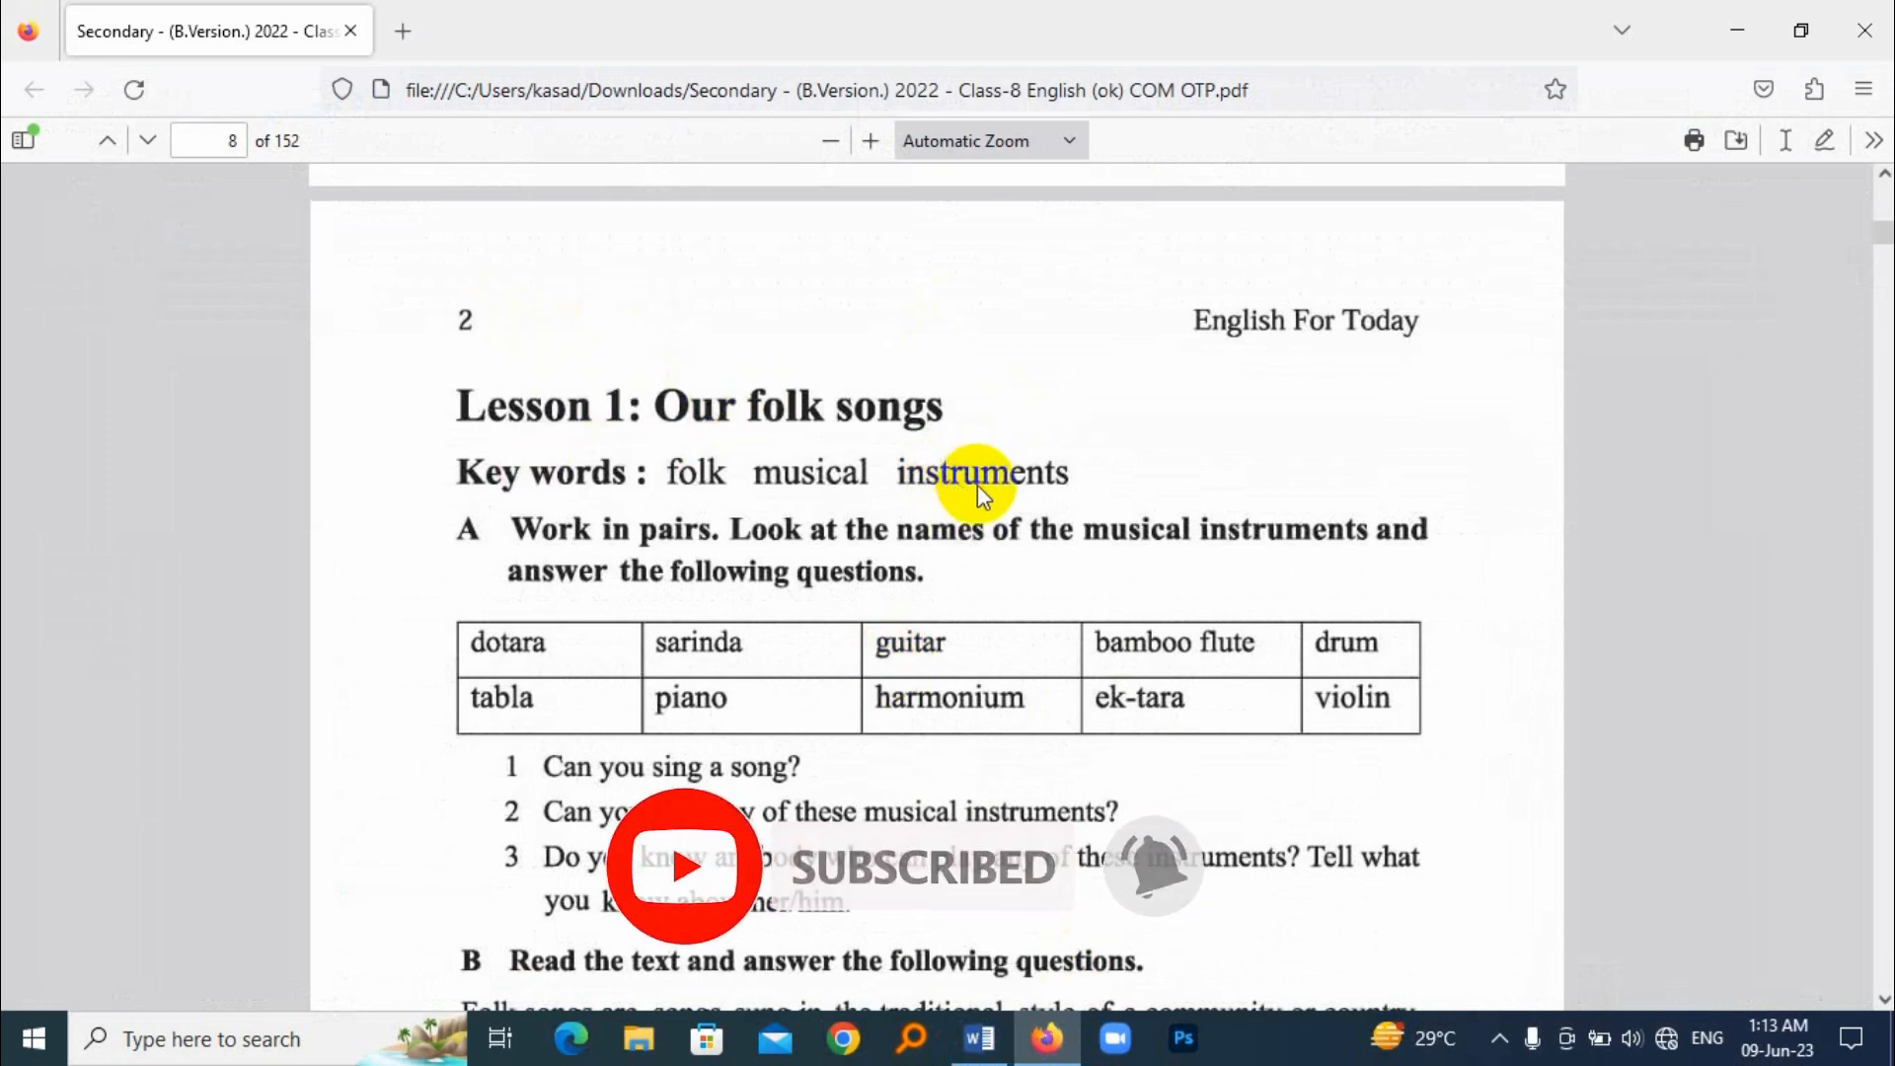
scroll(979, 493, "up", 15)
scroll(994, 482, "down", 3)
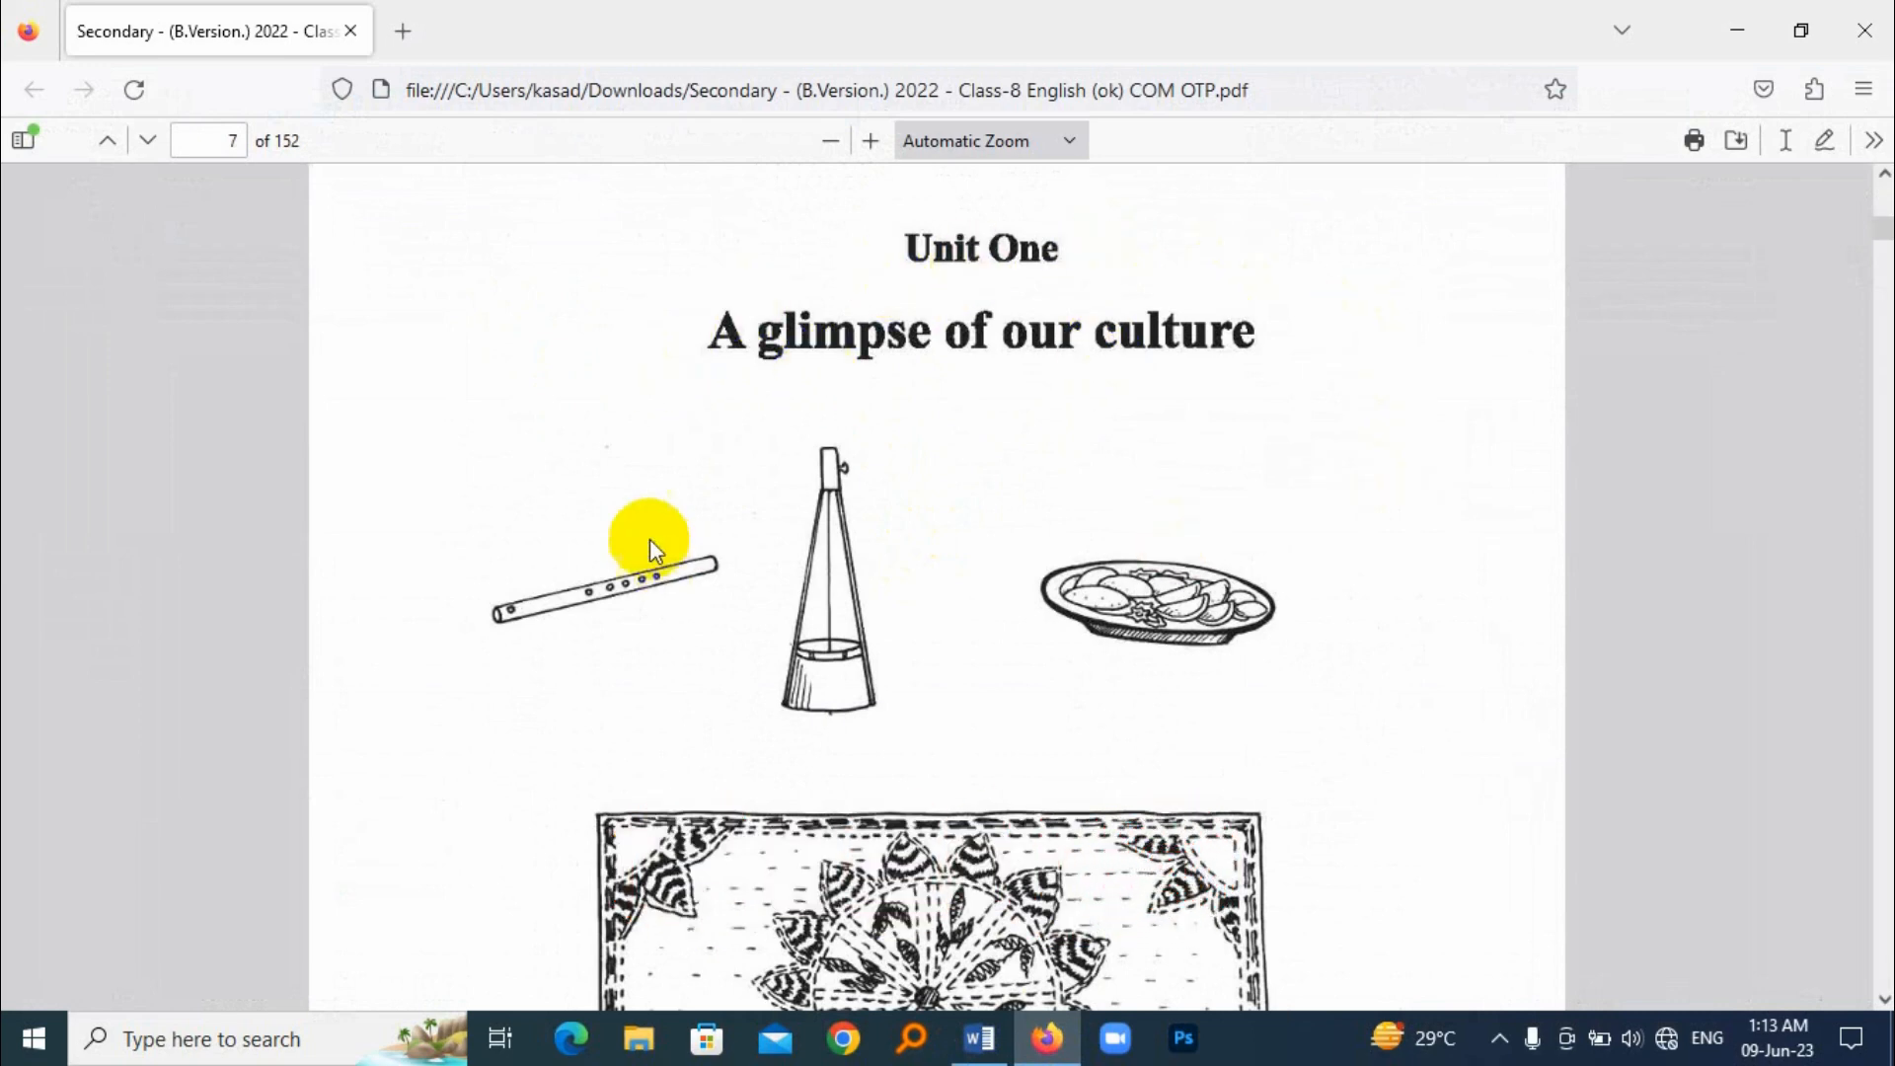
scroll(933, 525, "down", 12)
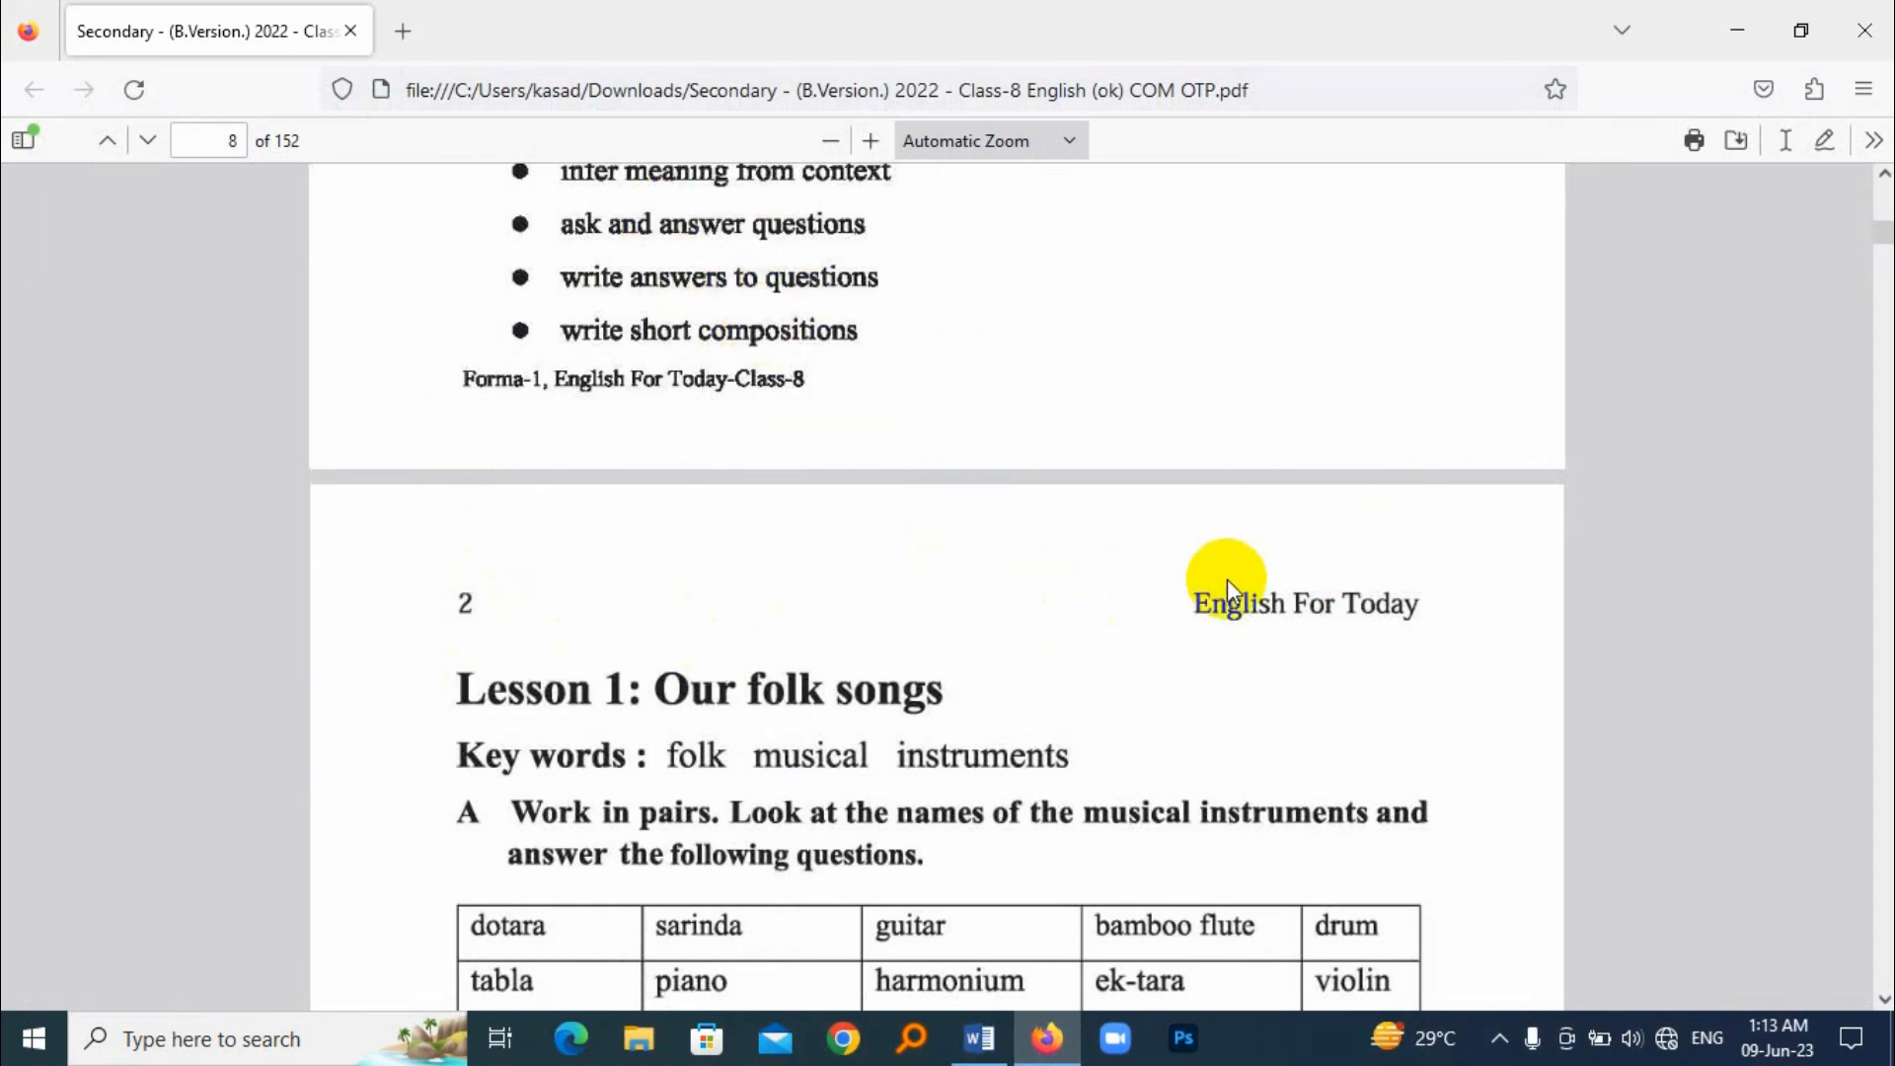
scroll(1228, 578, "down", 15)
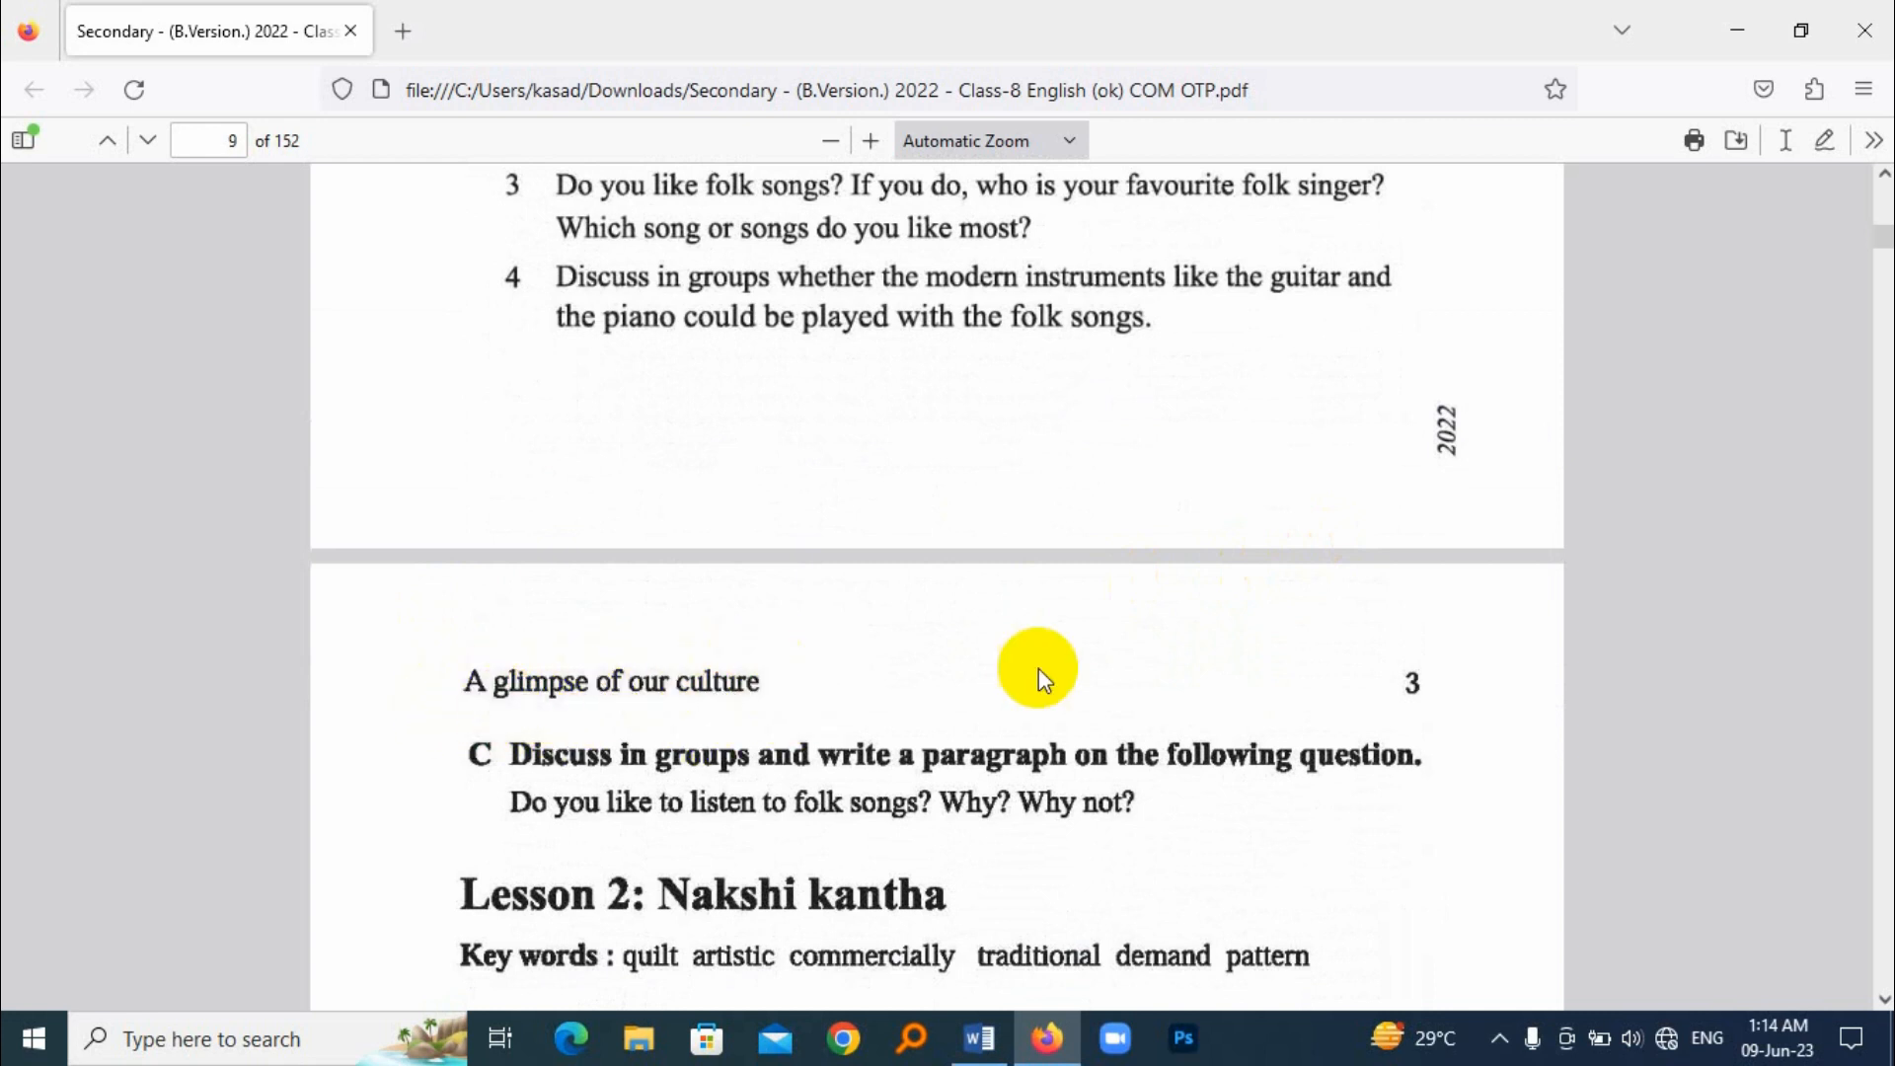
scroll(1353, 700, "down", 10)
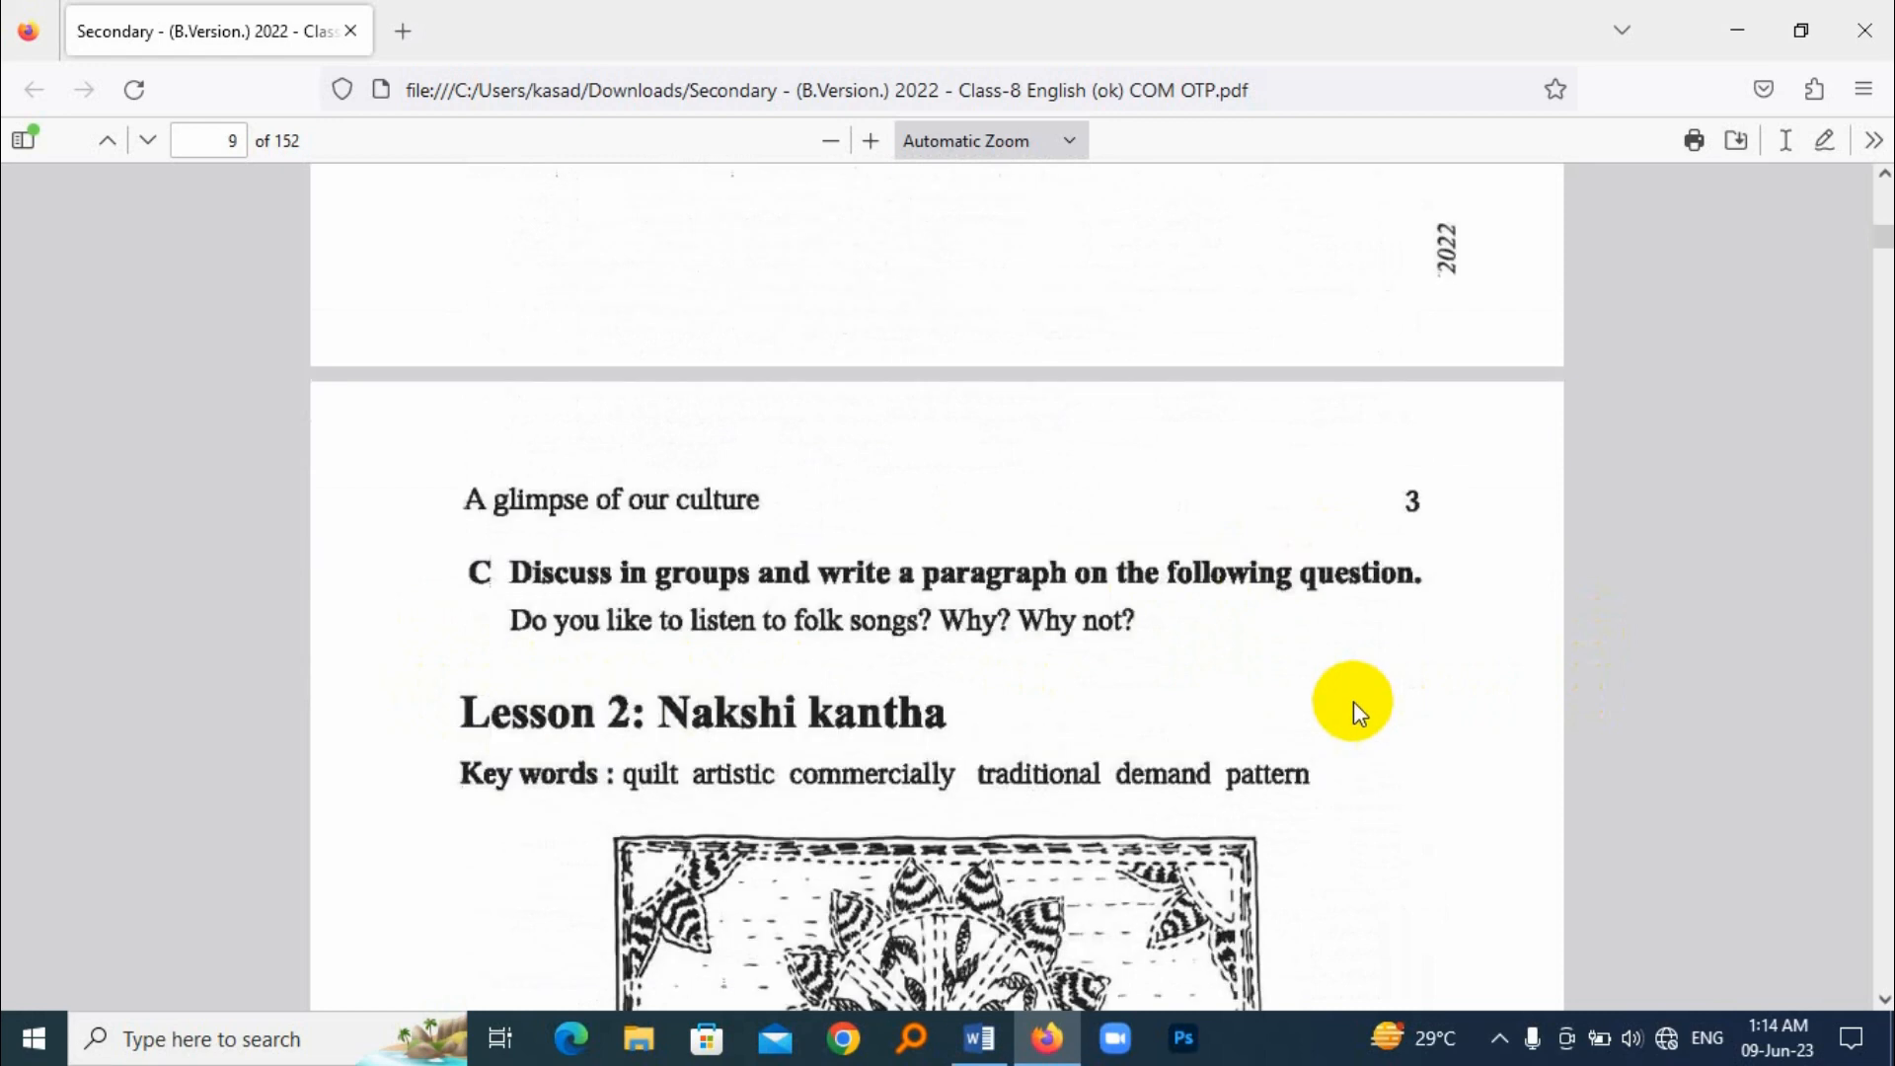
scroll(1346, 695, "down", 10)
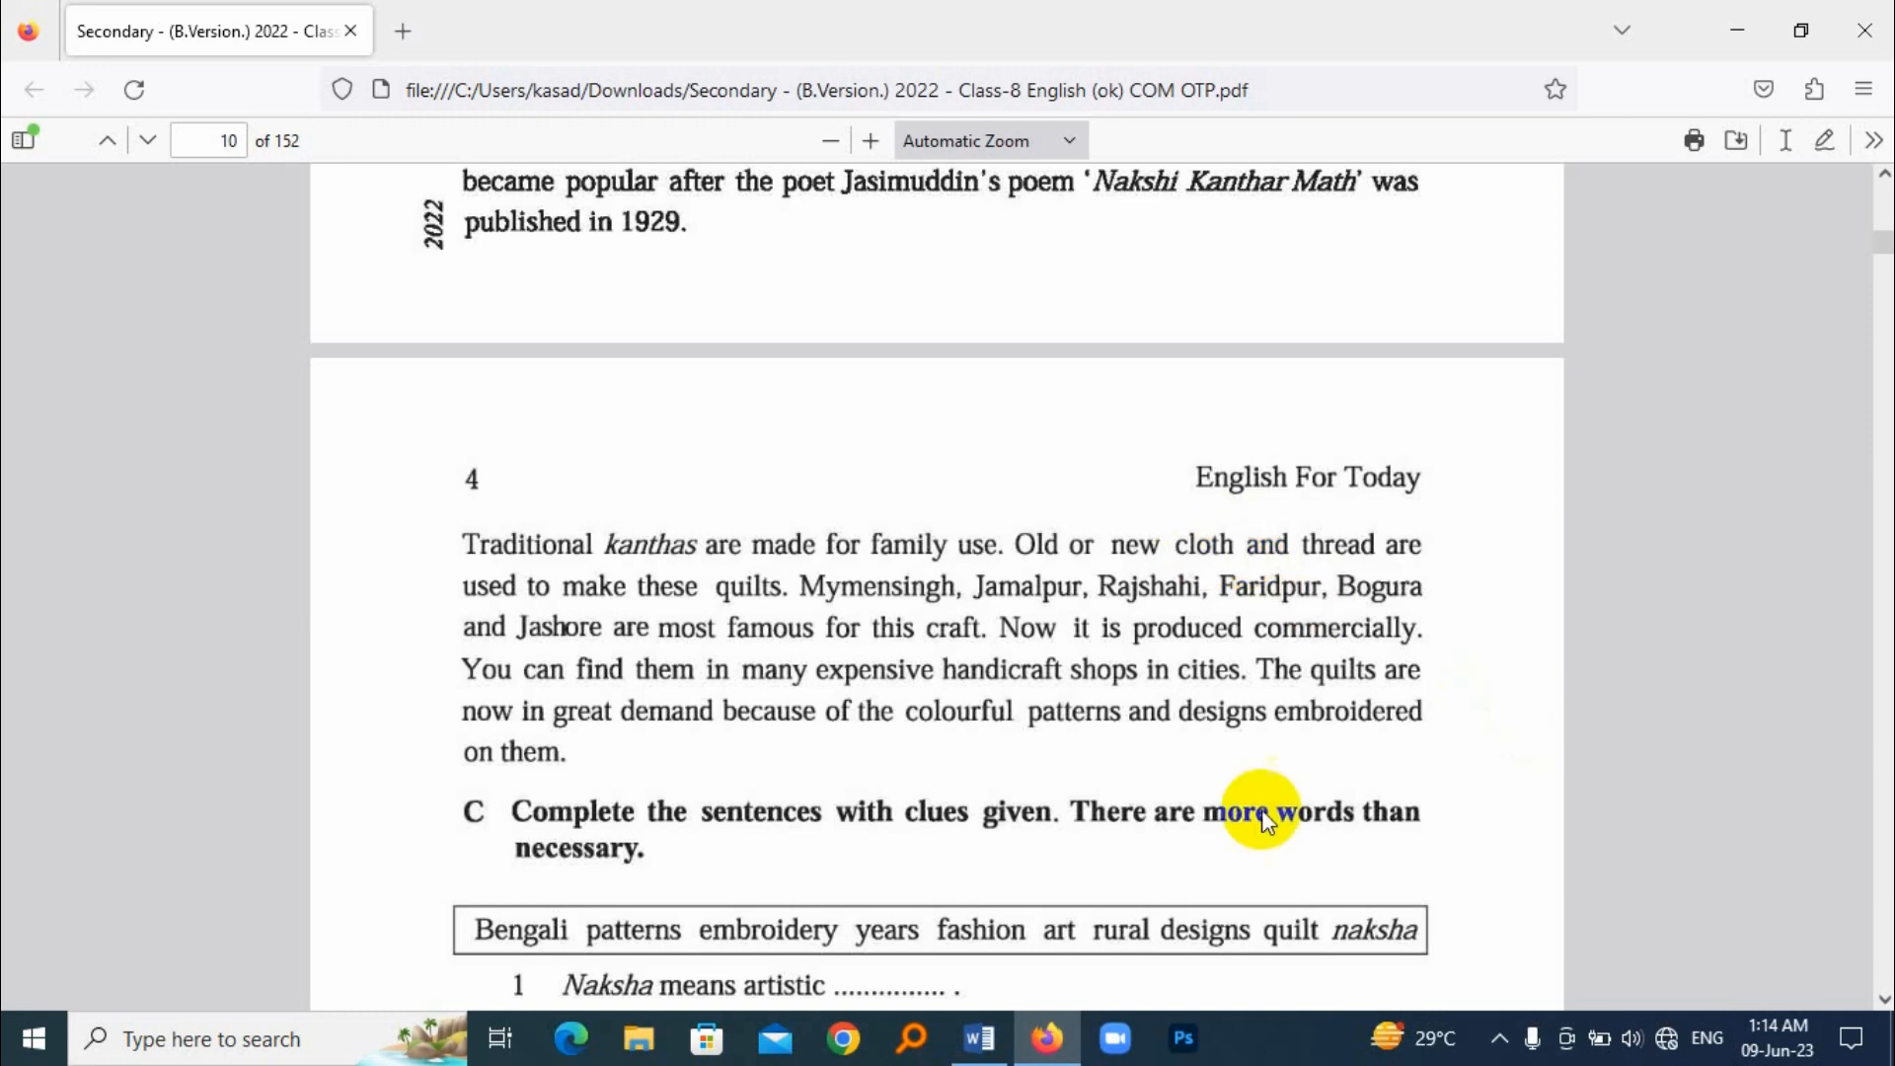
Switch to Word and enter "English For Today" in the first page's header
left_click(980, 1038)
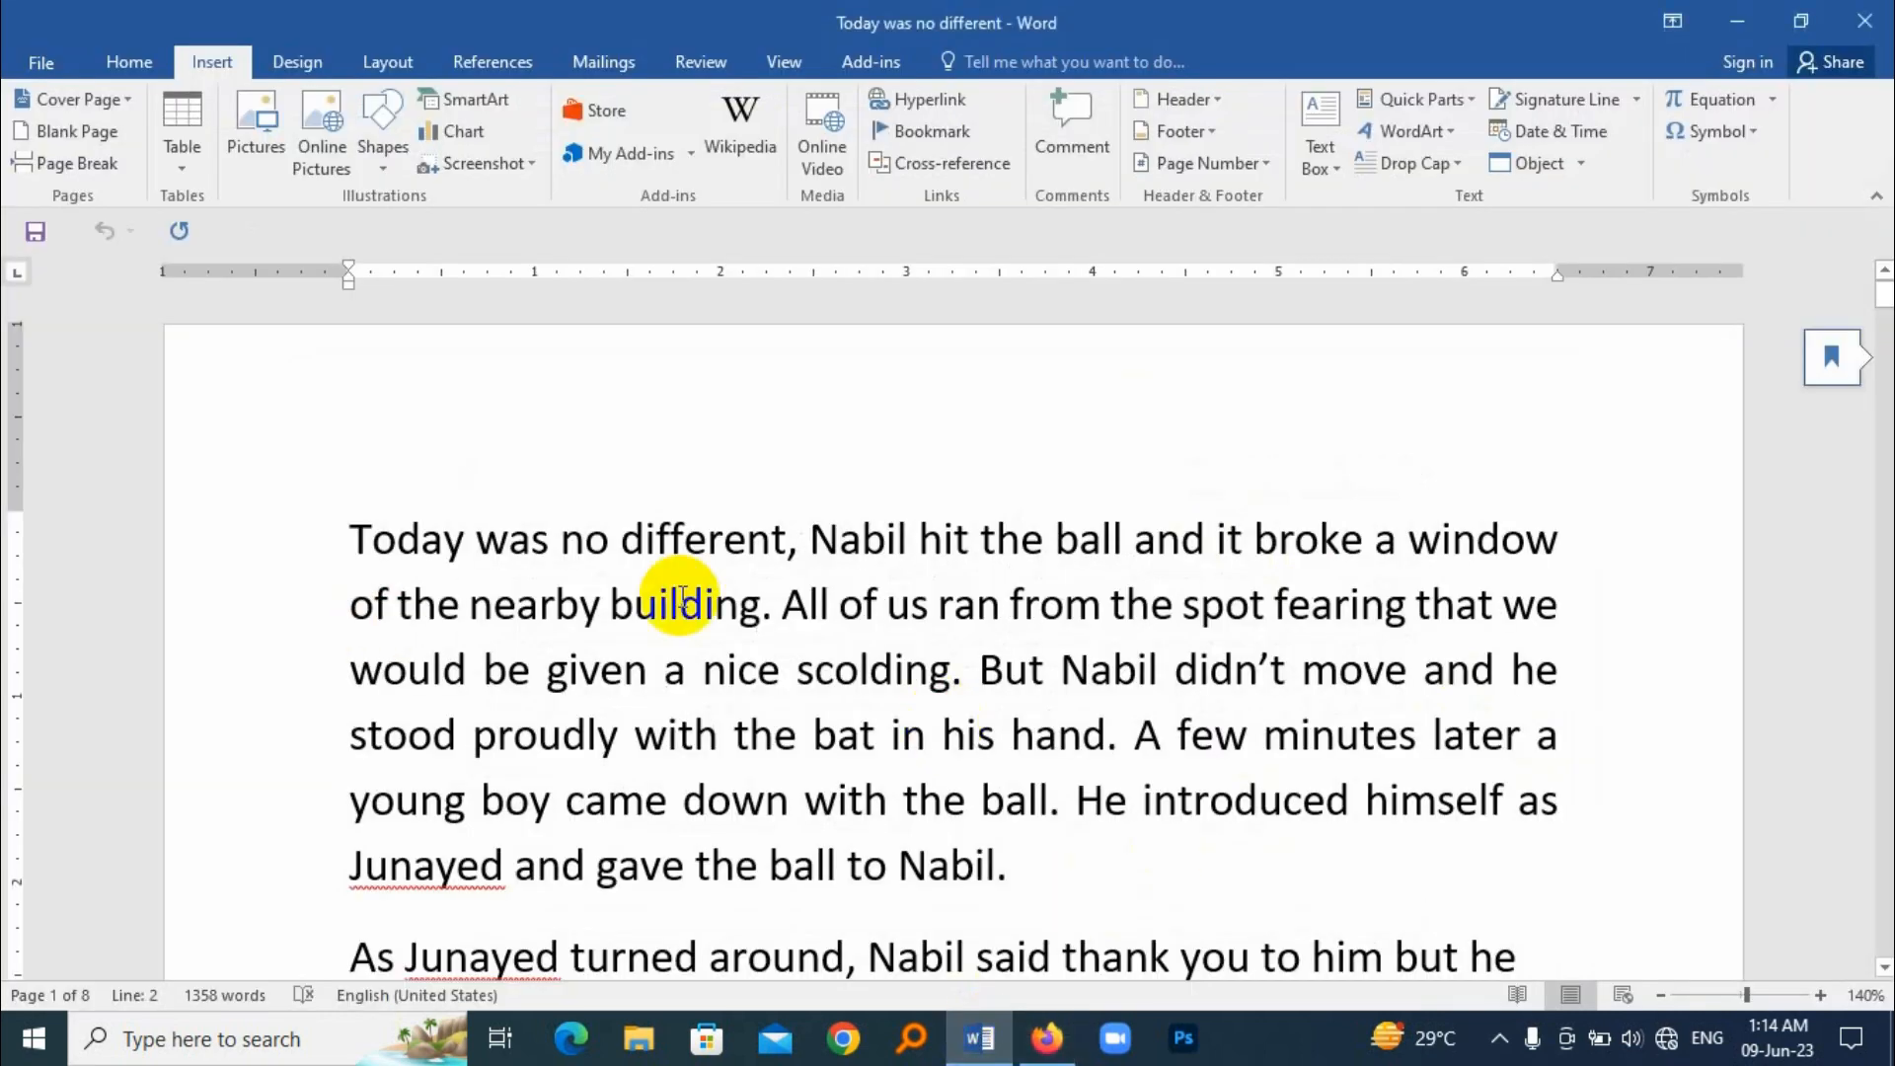
left_click(619, 671)
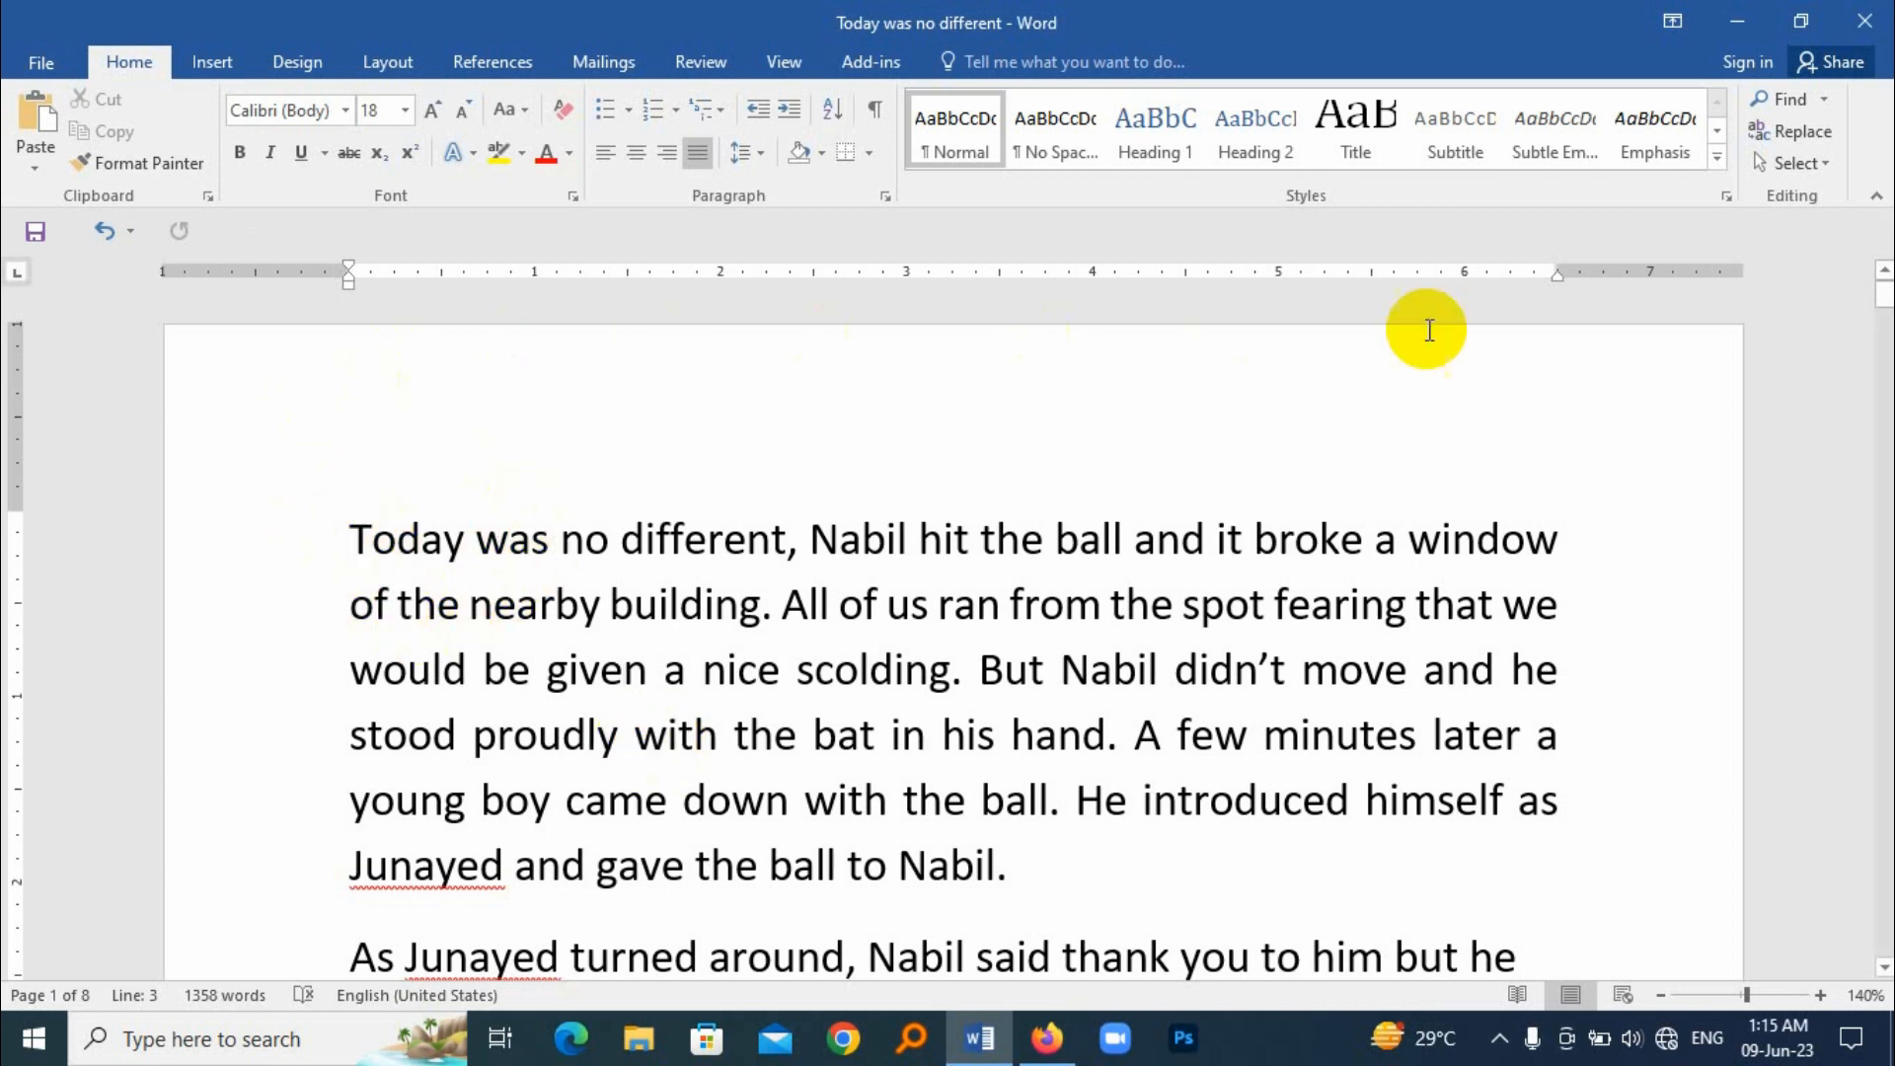
left_click(456, 442)
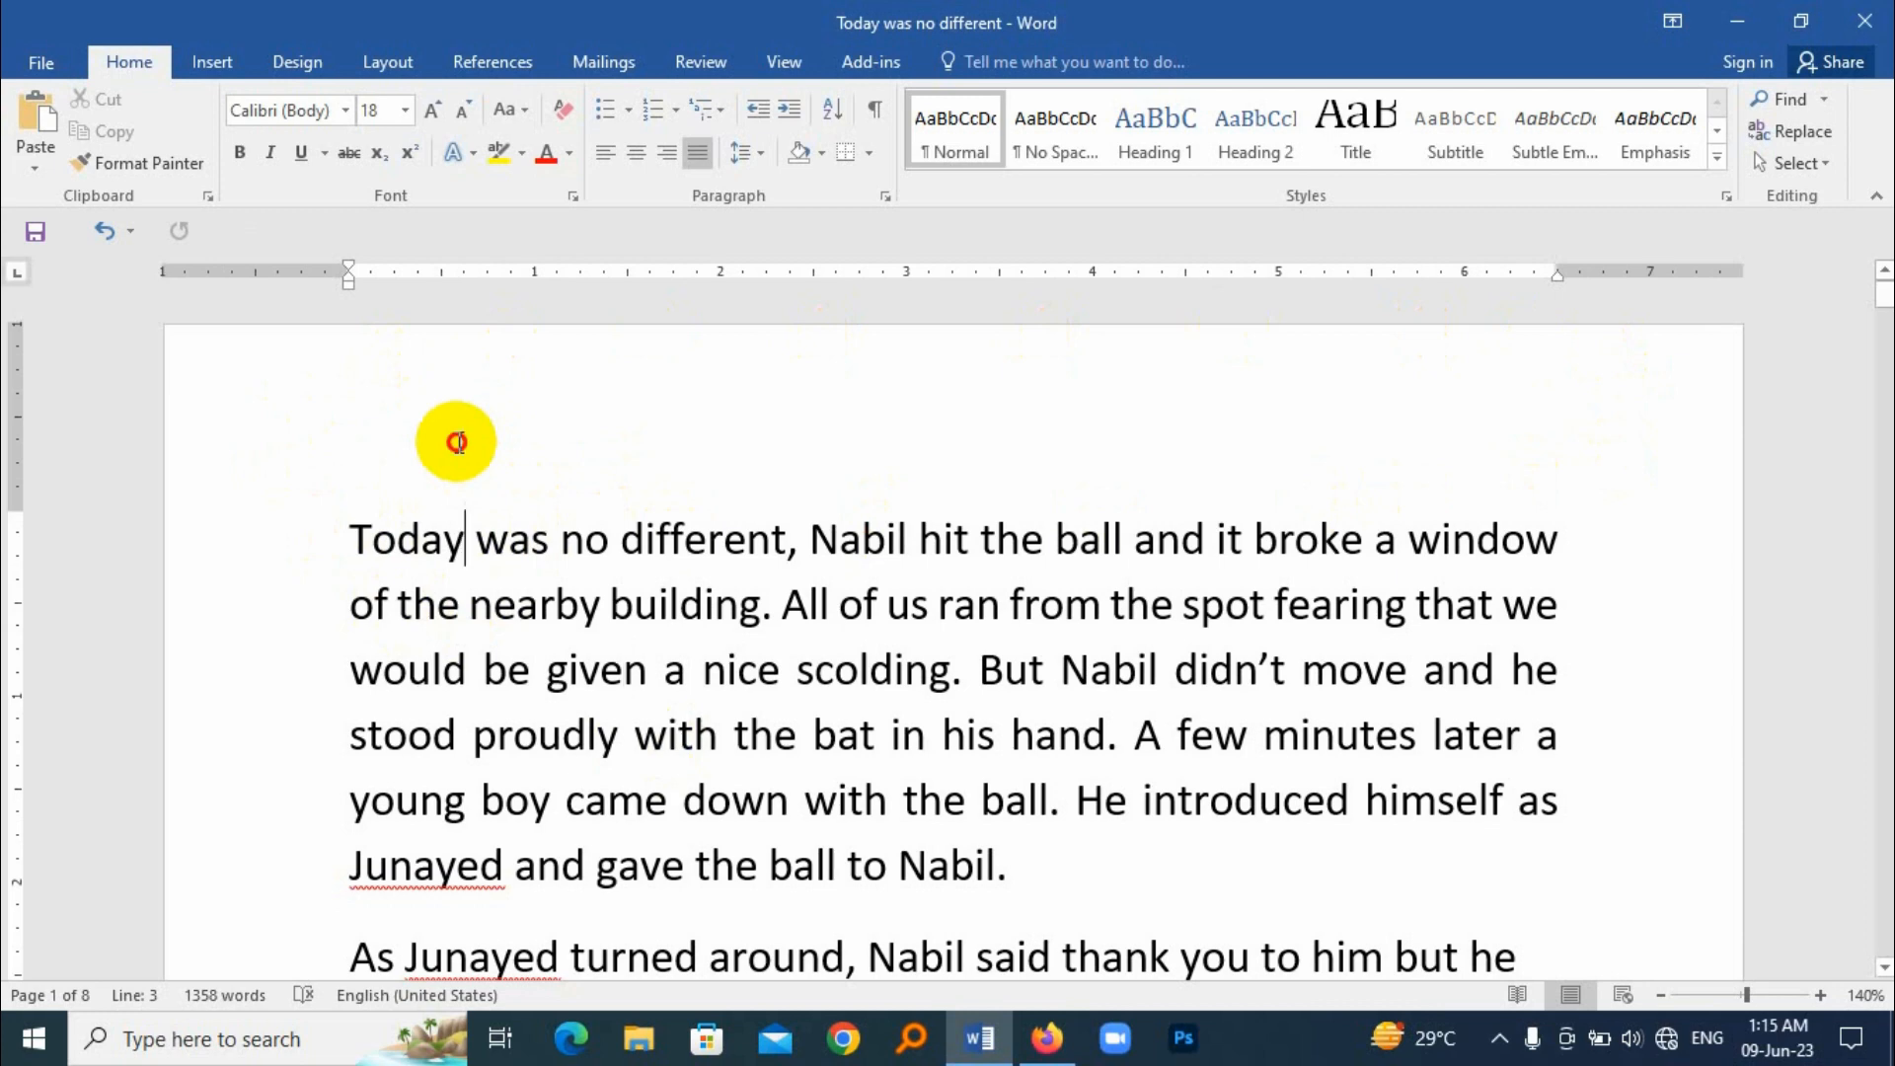
double_click(456, 442)
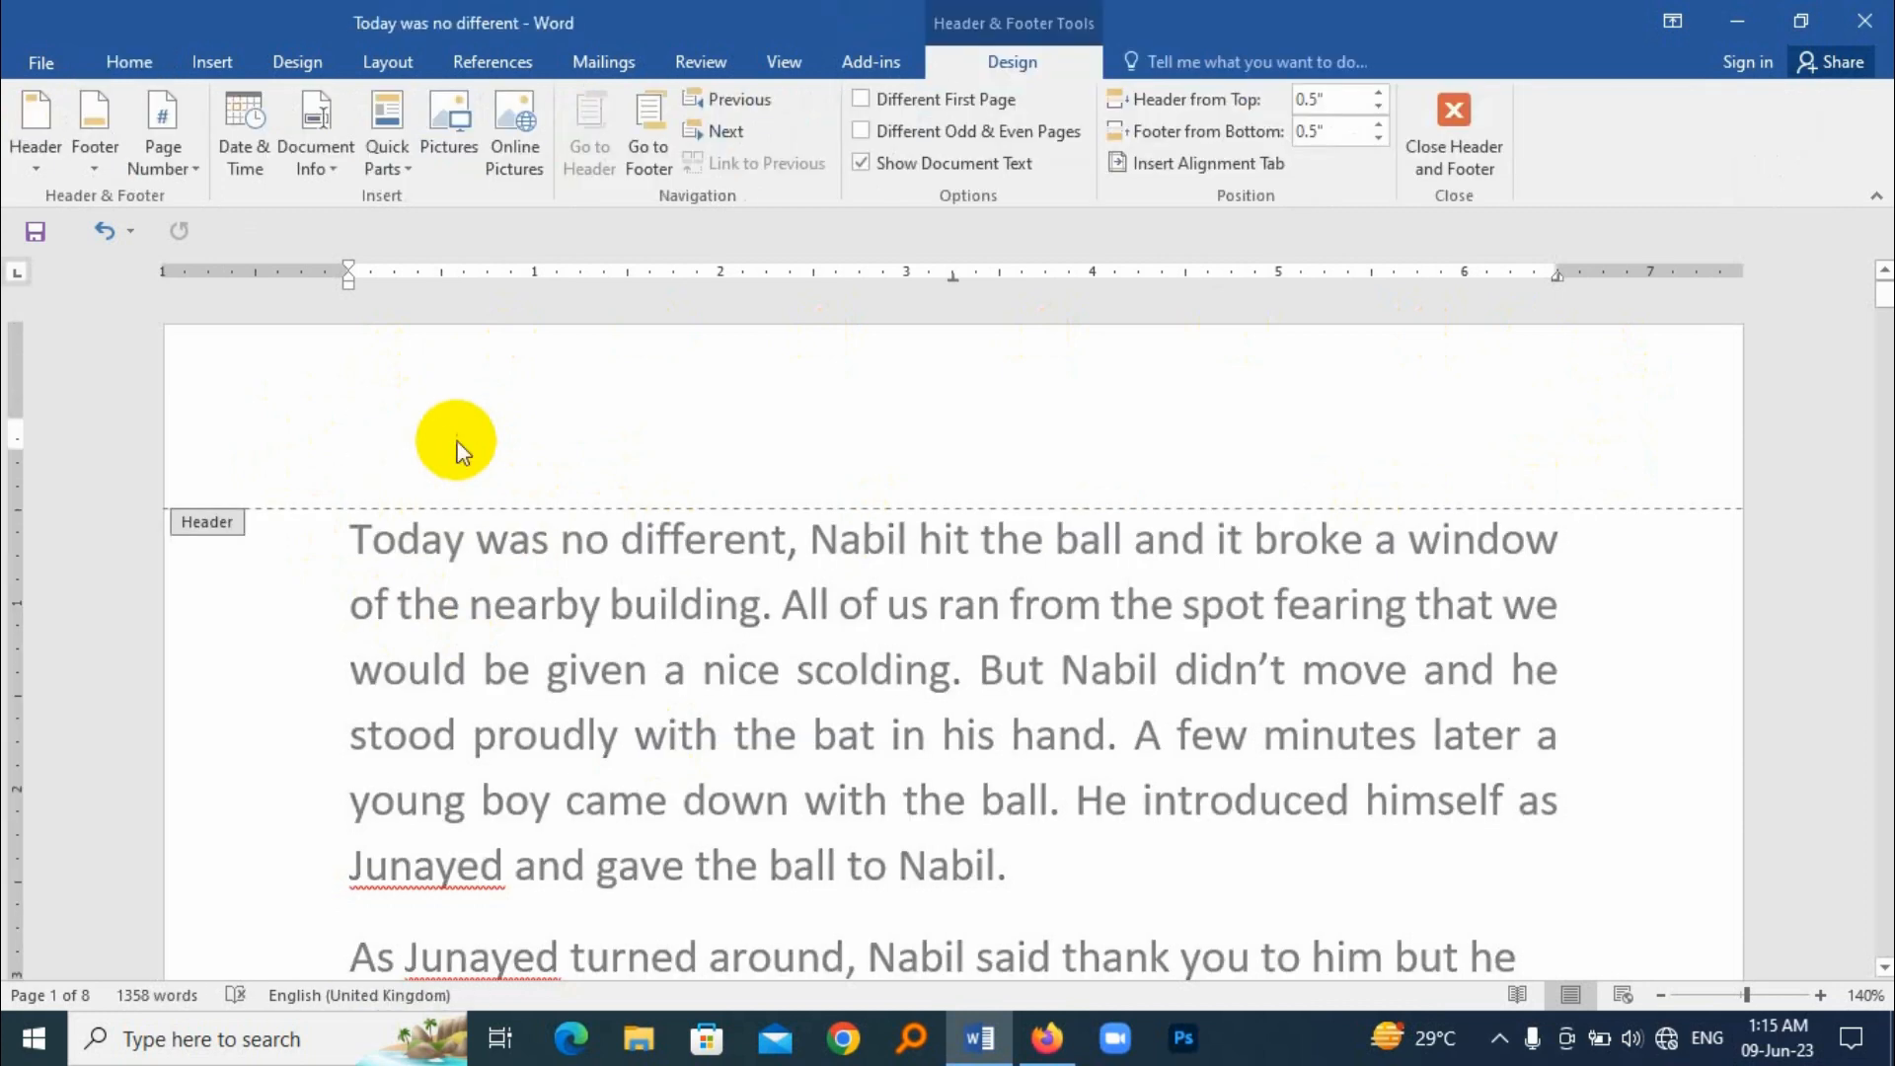
left_click(212, 59)
left_click(1224, 102)
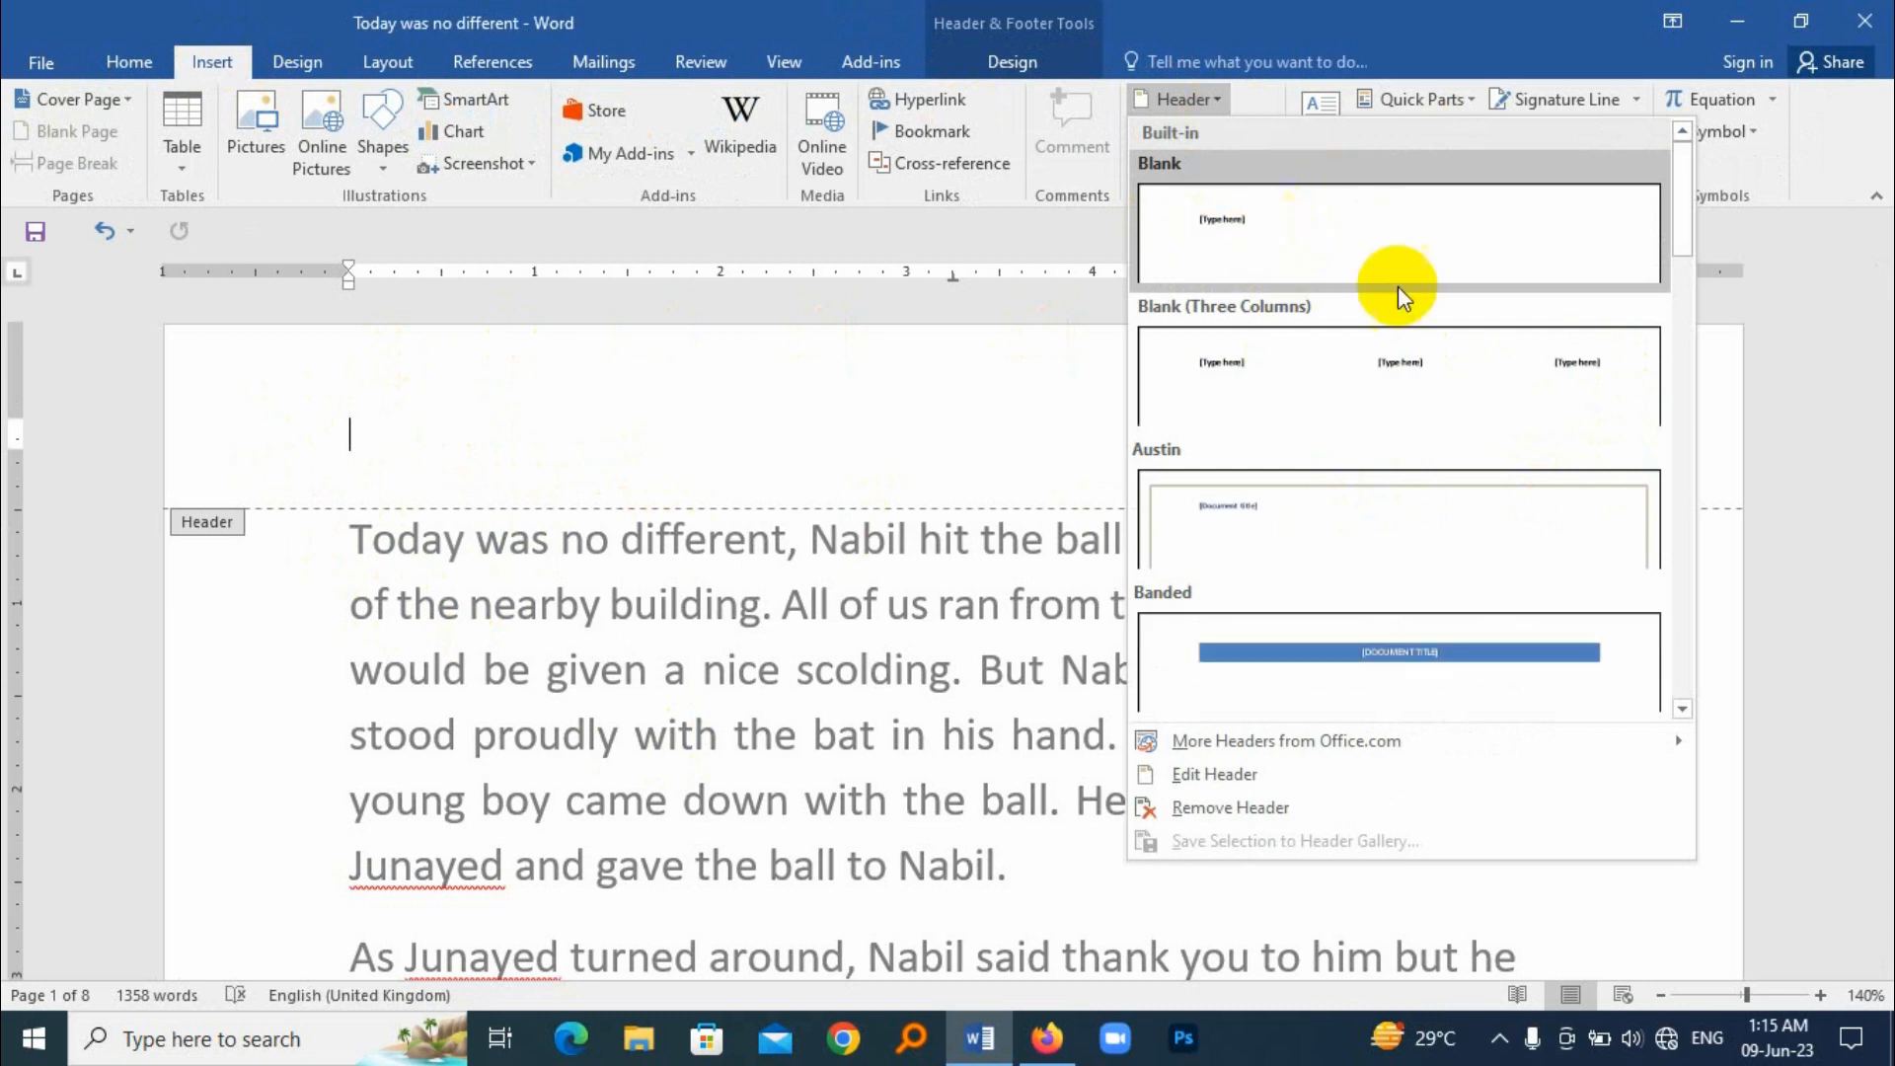
left_click(535, 562)
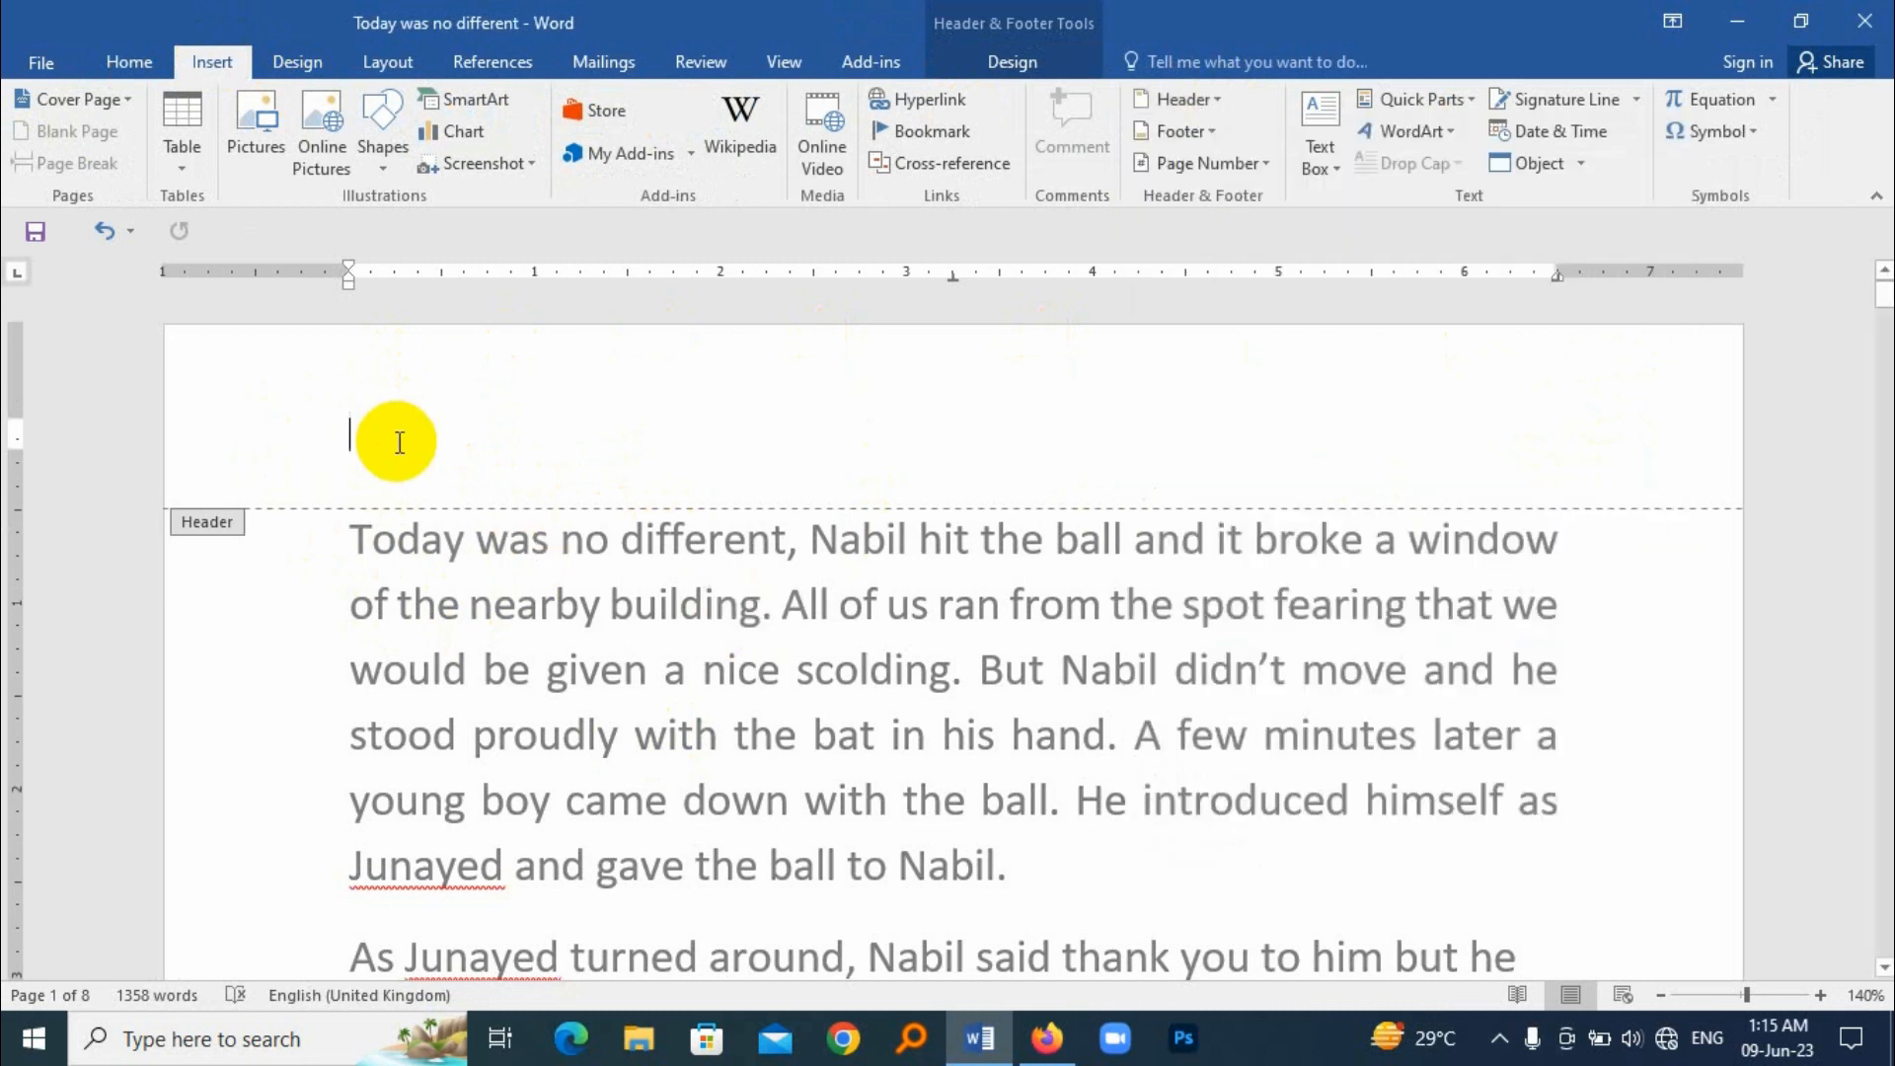
type("English")
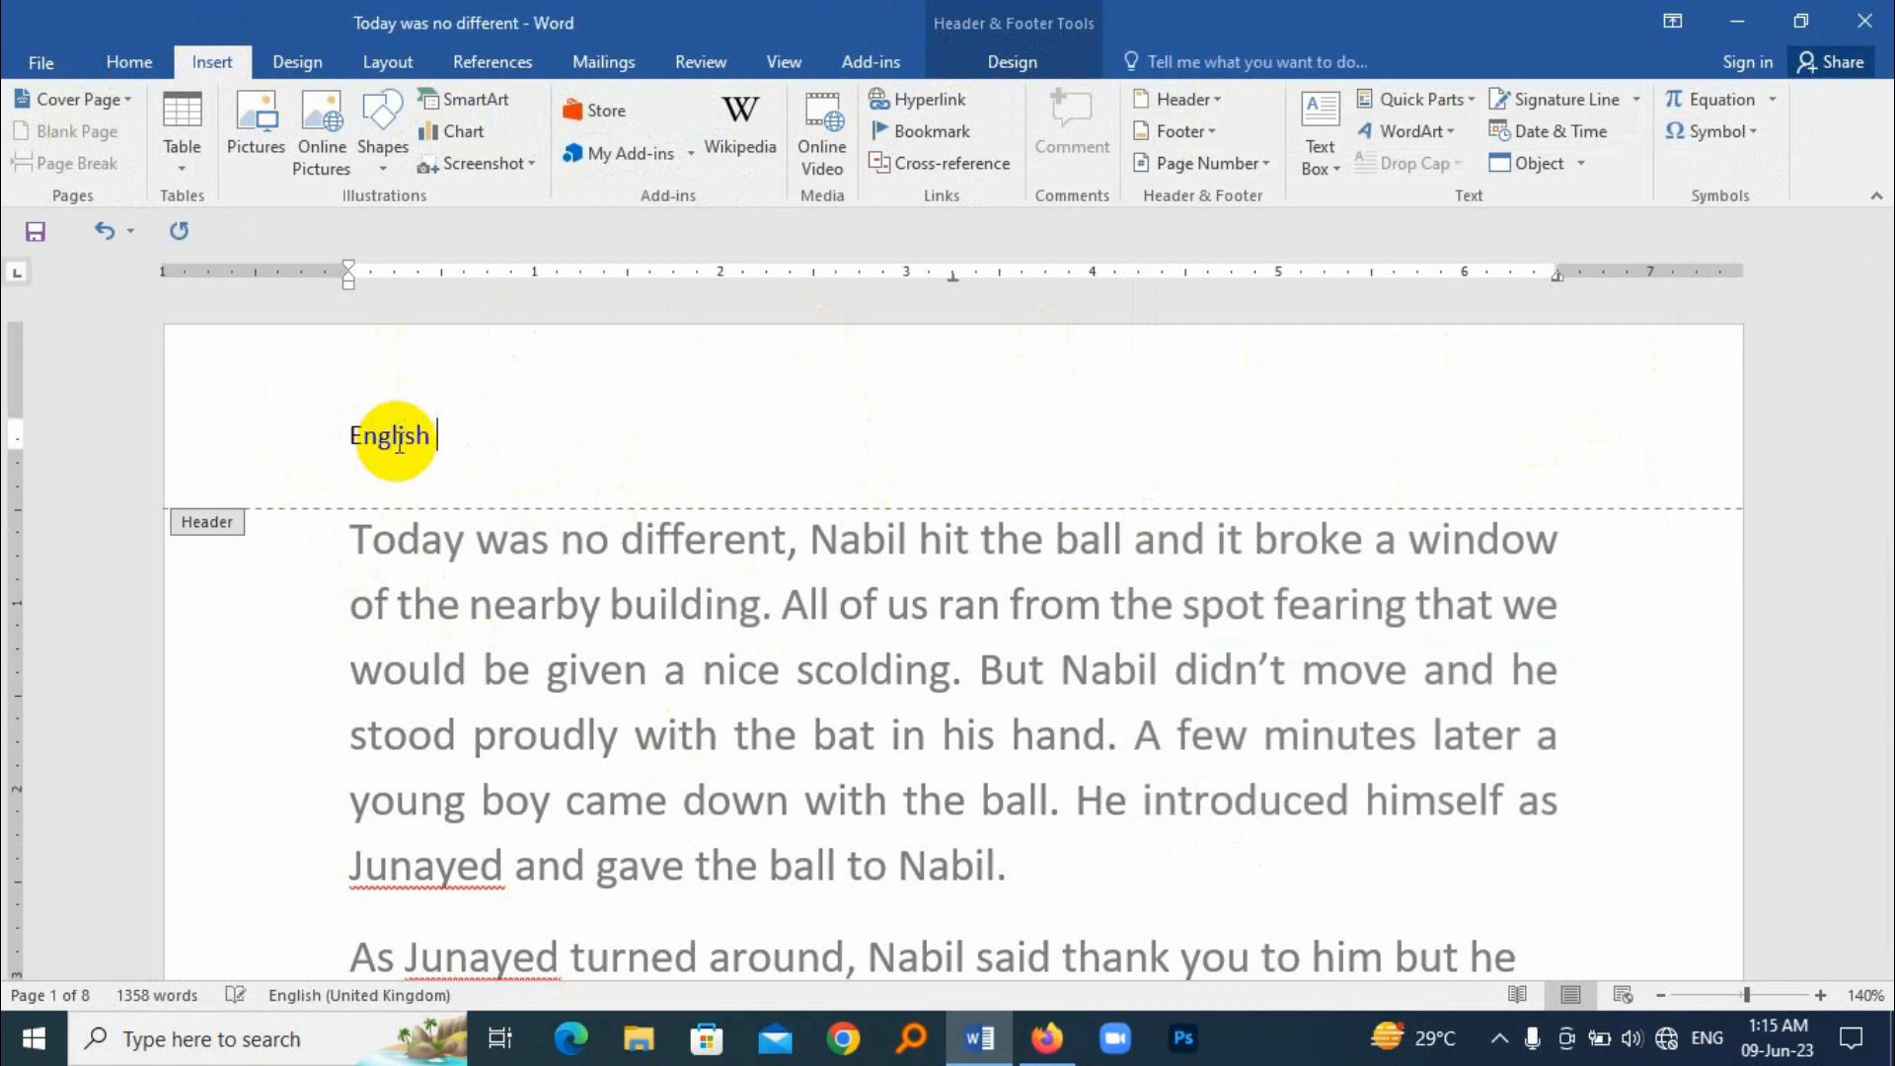
type(" For Today")
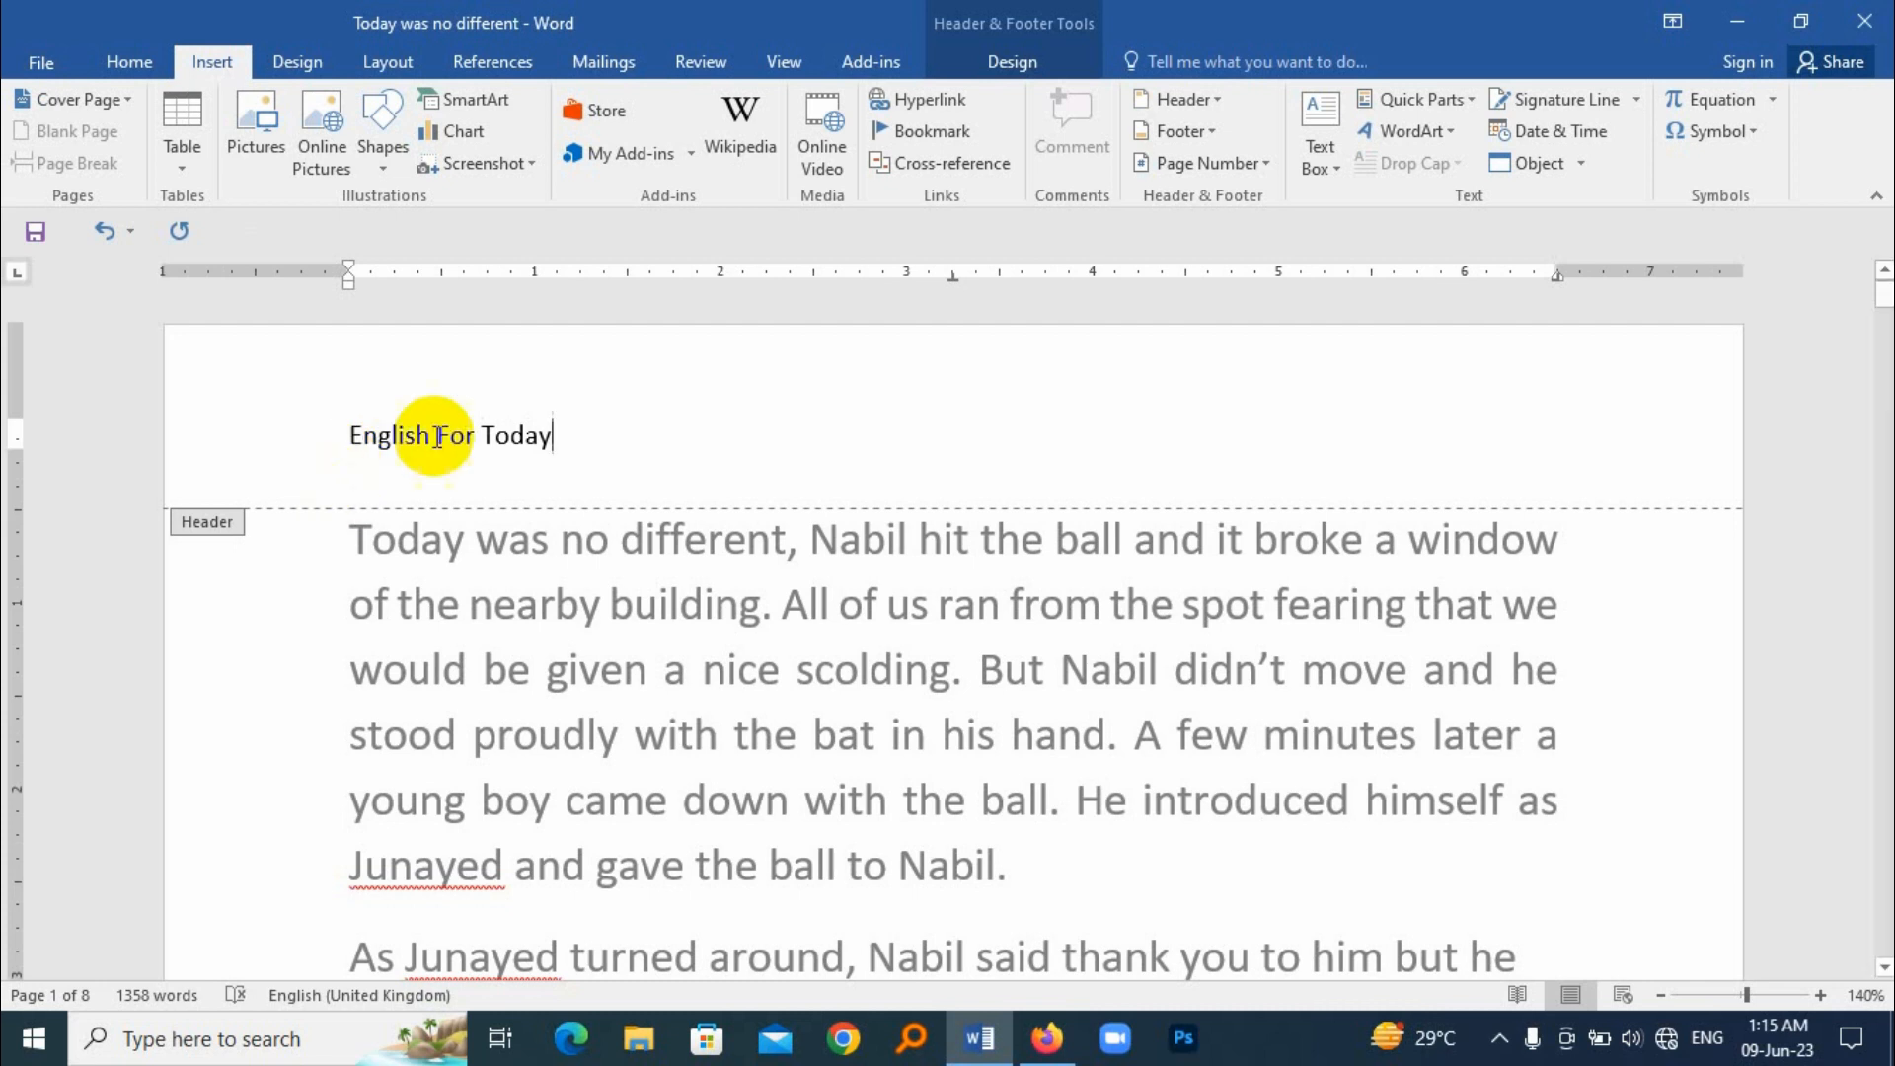
Enlarge the header text "English For Today" to font size 16
left_click_drag(351, 436, 567, 435)
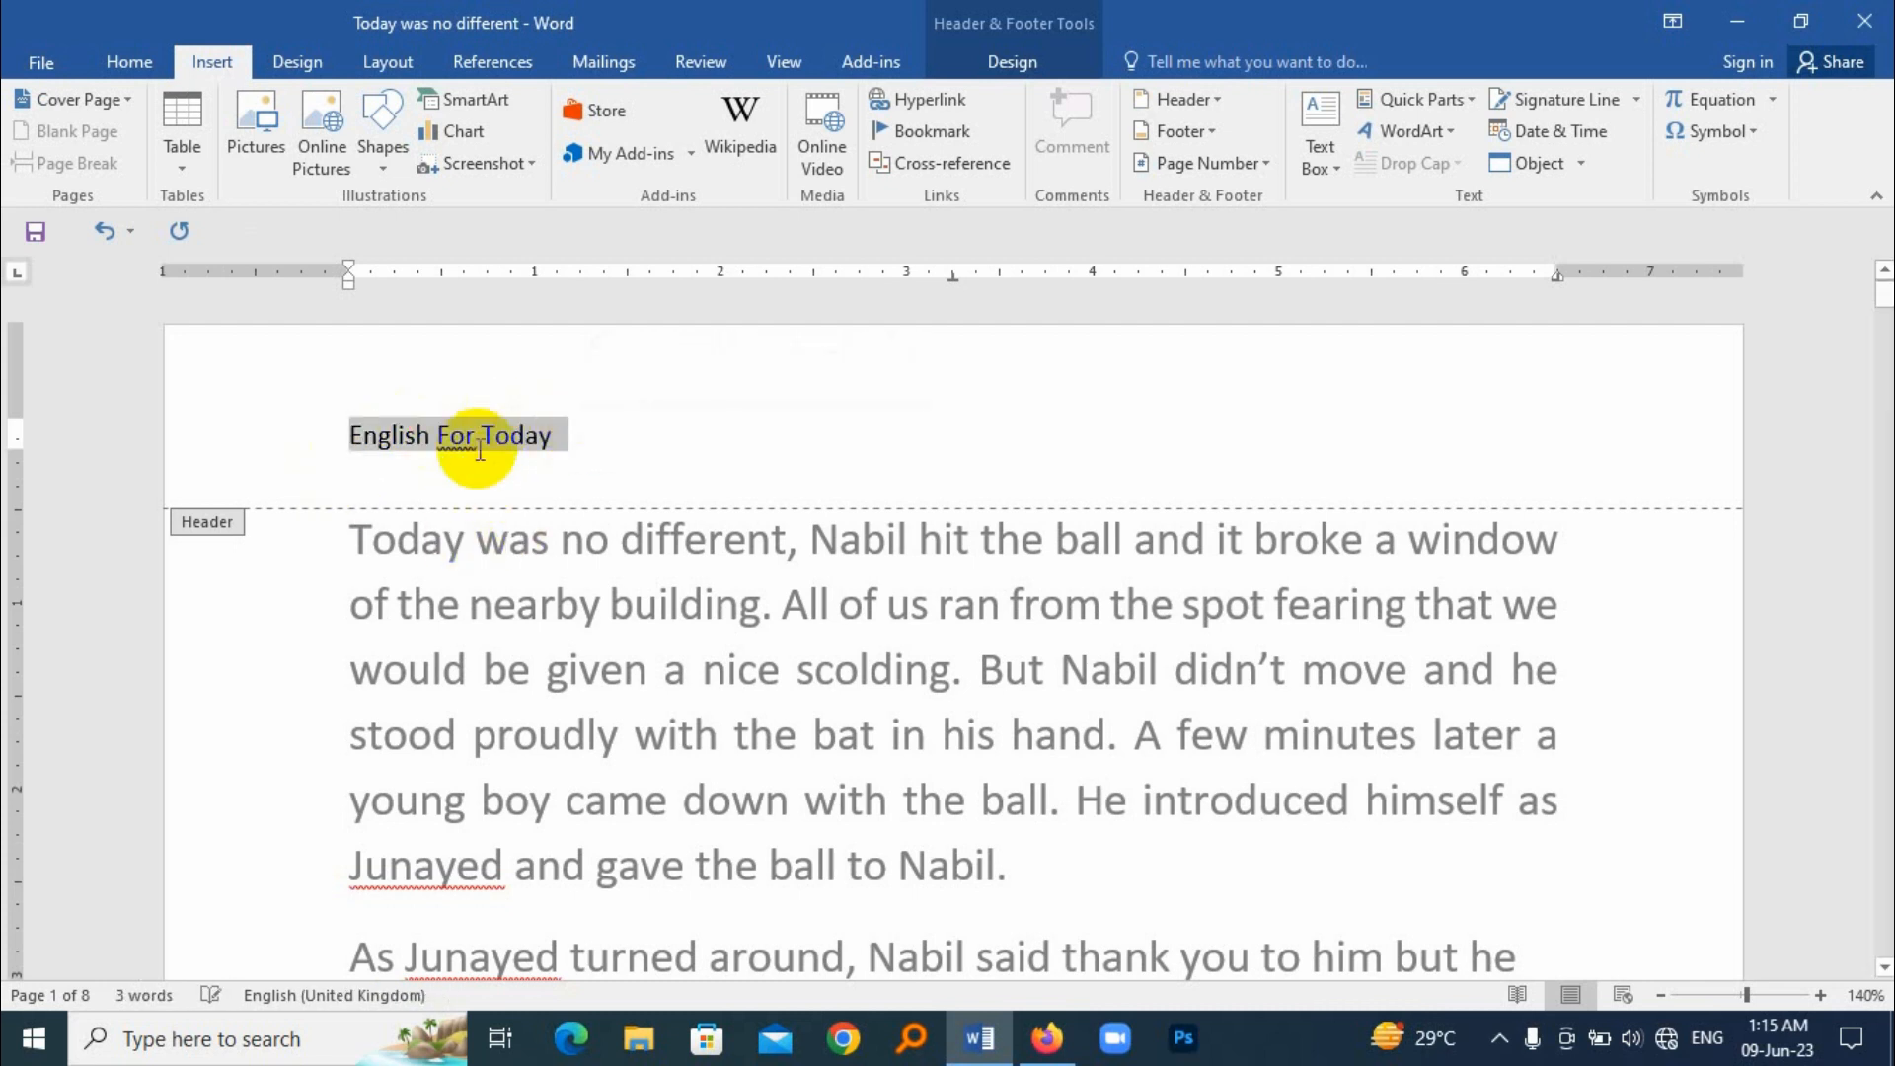
left_click(126, 61)
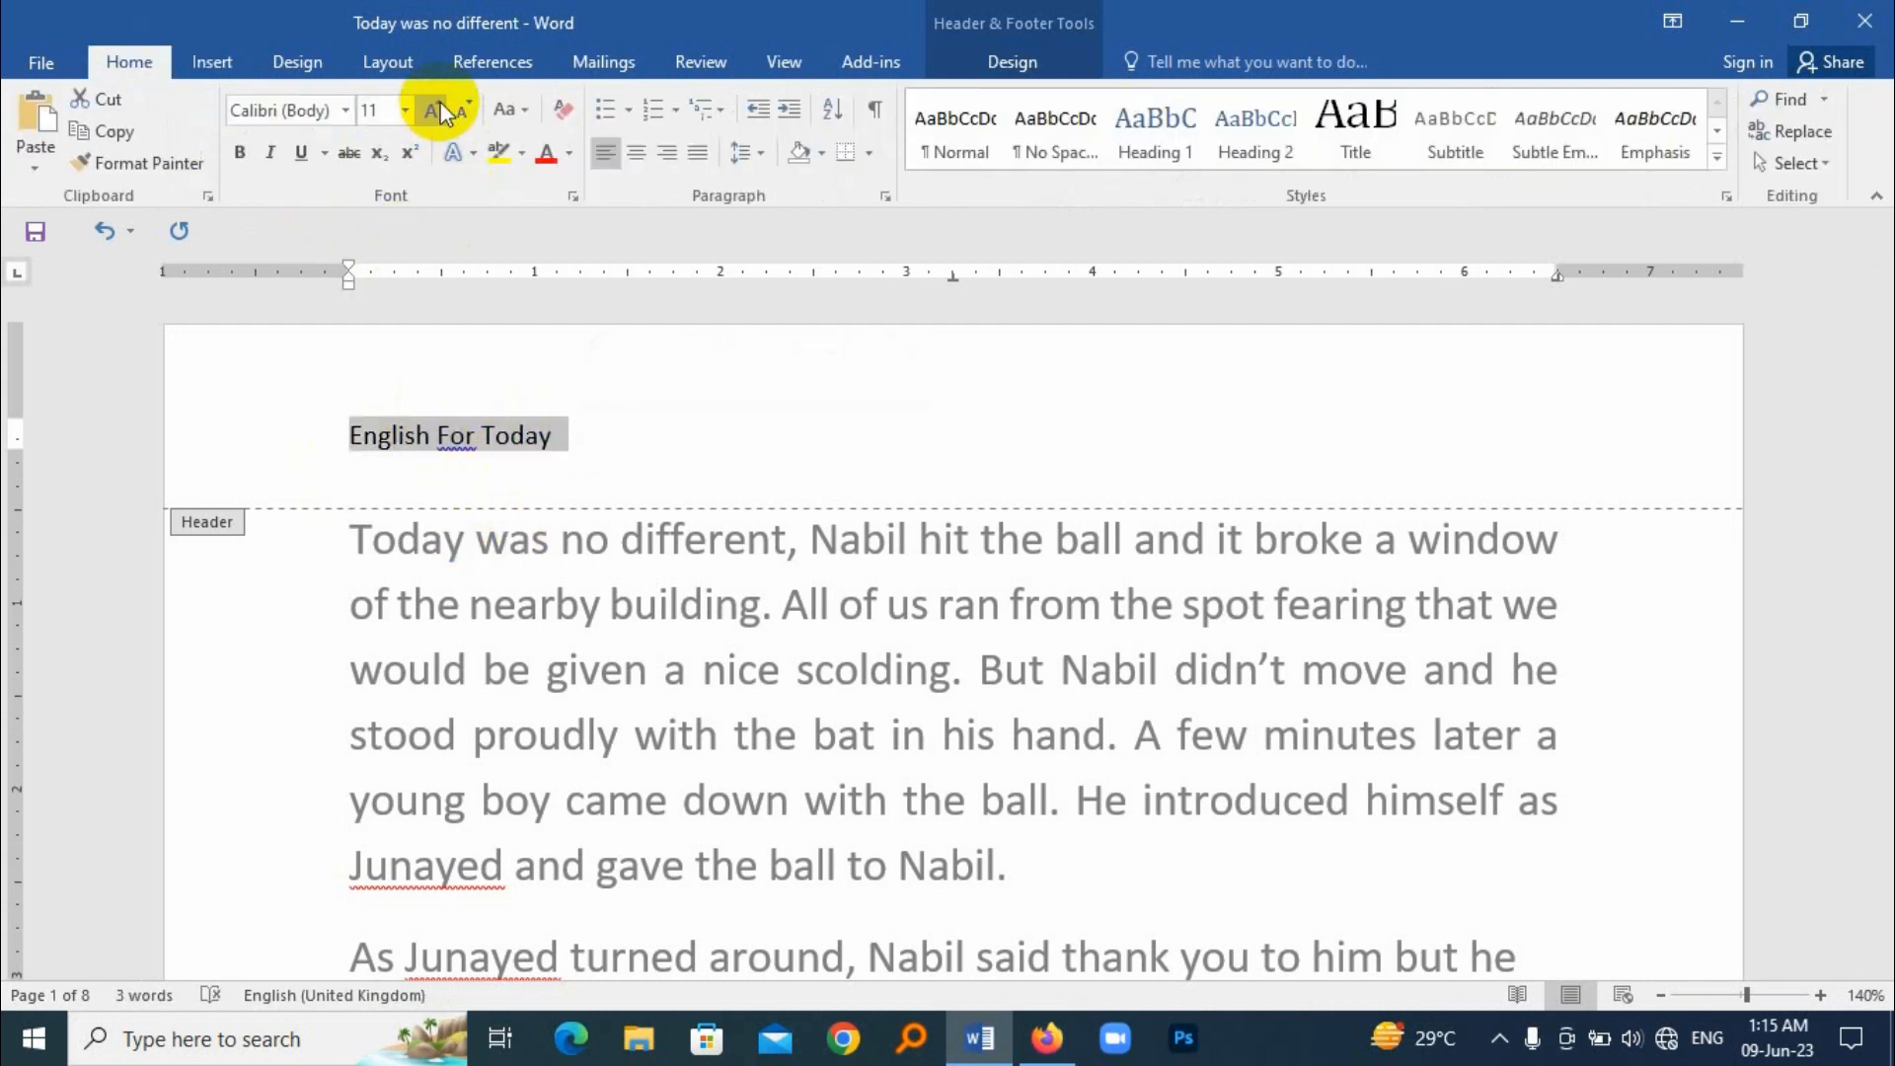
left_click(431, 110)
left_click(431, 109)
left_click(431, 110)
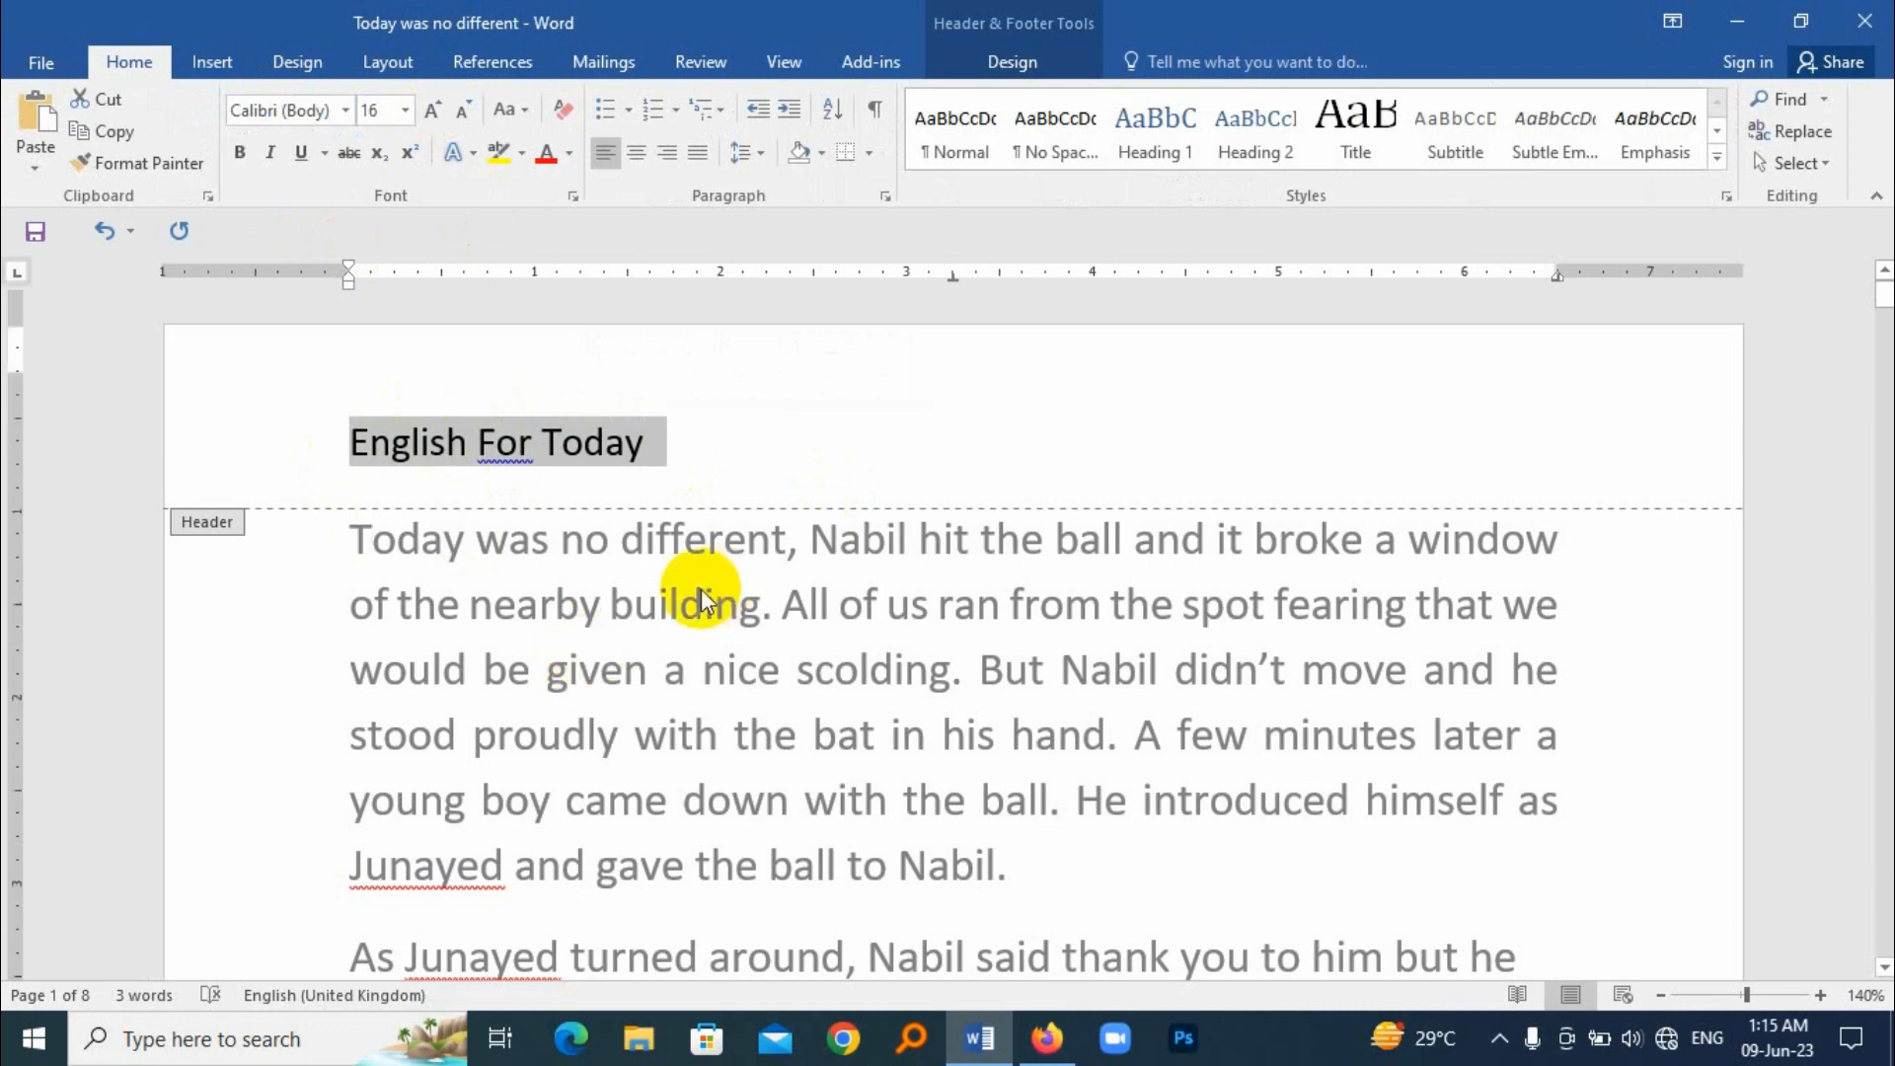
Compare the header text on the first three pages of the document
scroll(701, 588, "down", 12)
scroll(701, 589, "down", 10)
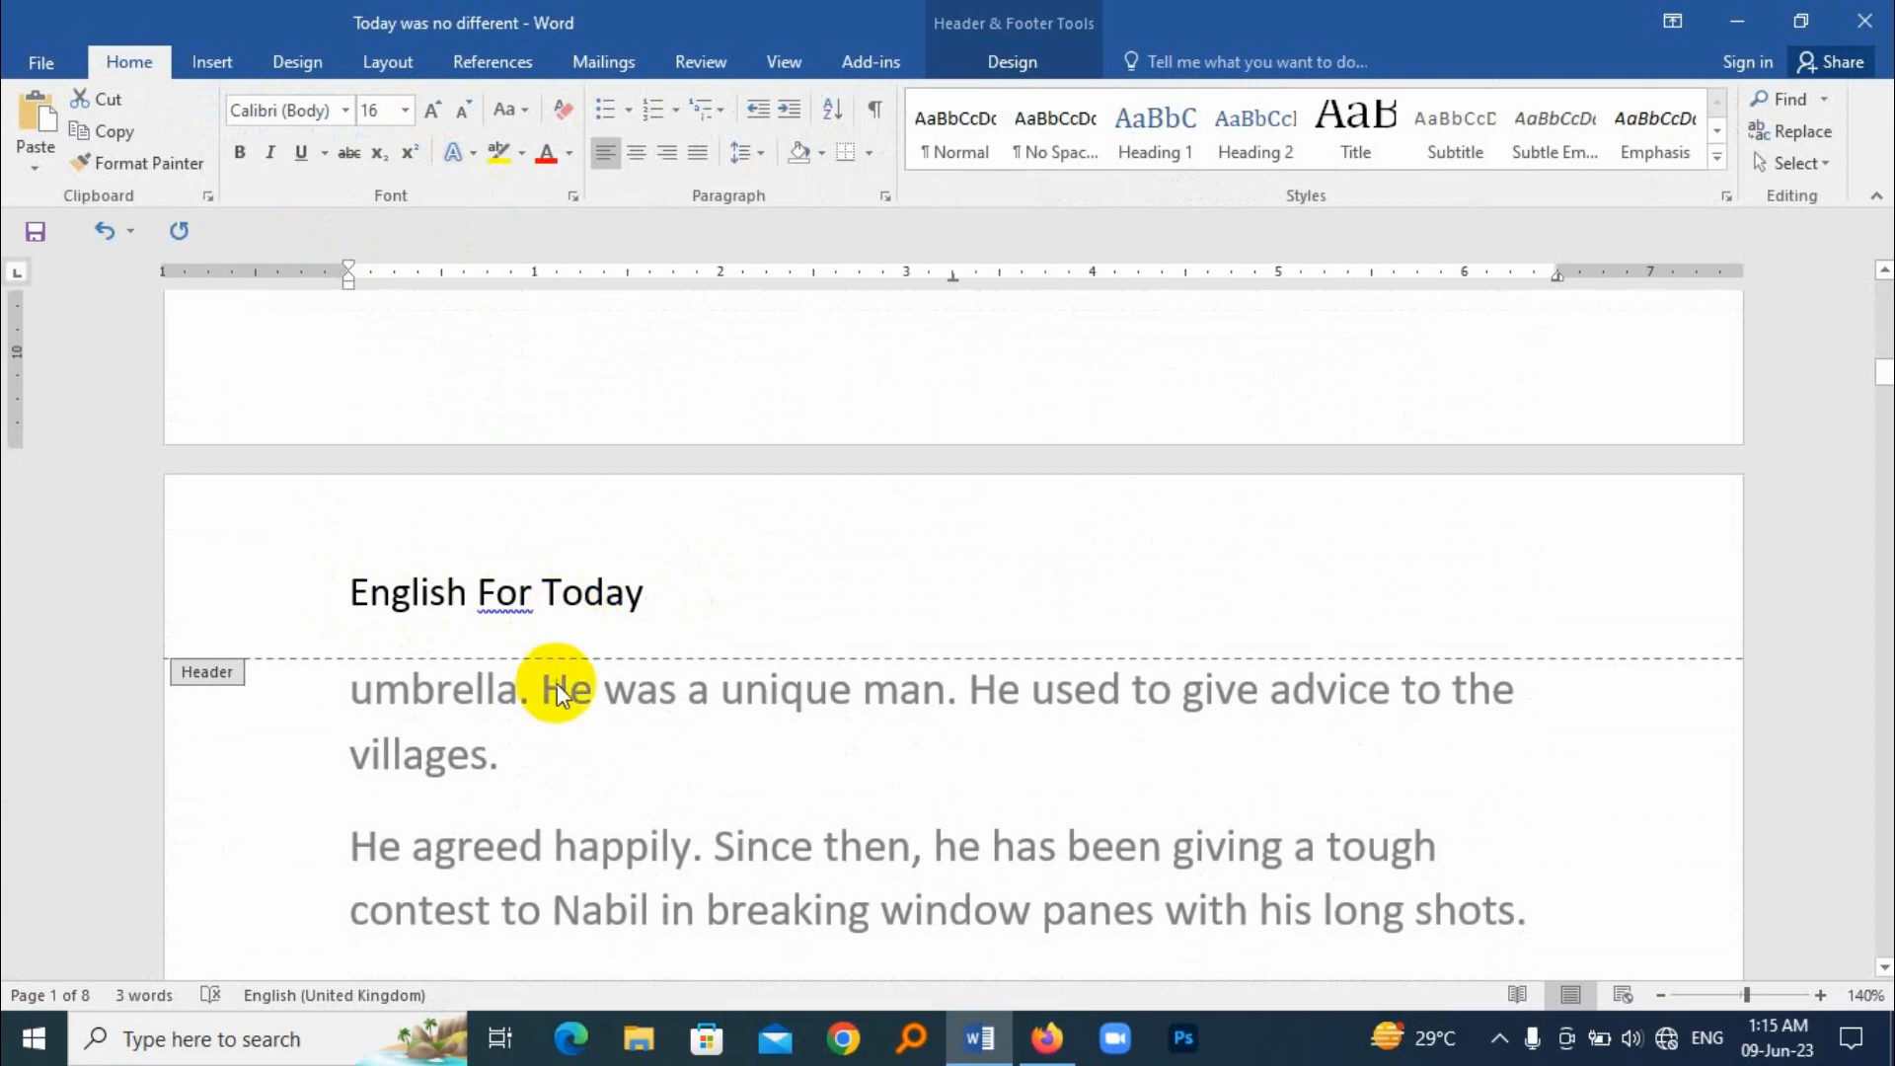
scroll(559, 683, "down", 8)
scroll(558, 684, "down", 10)
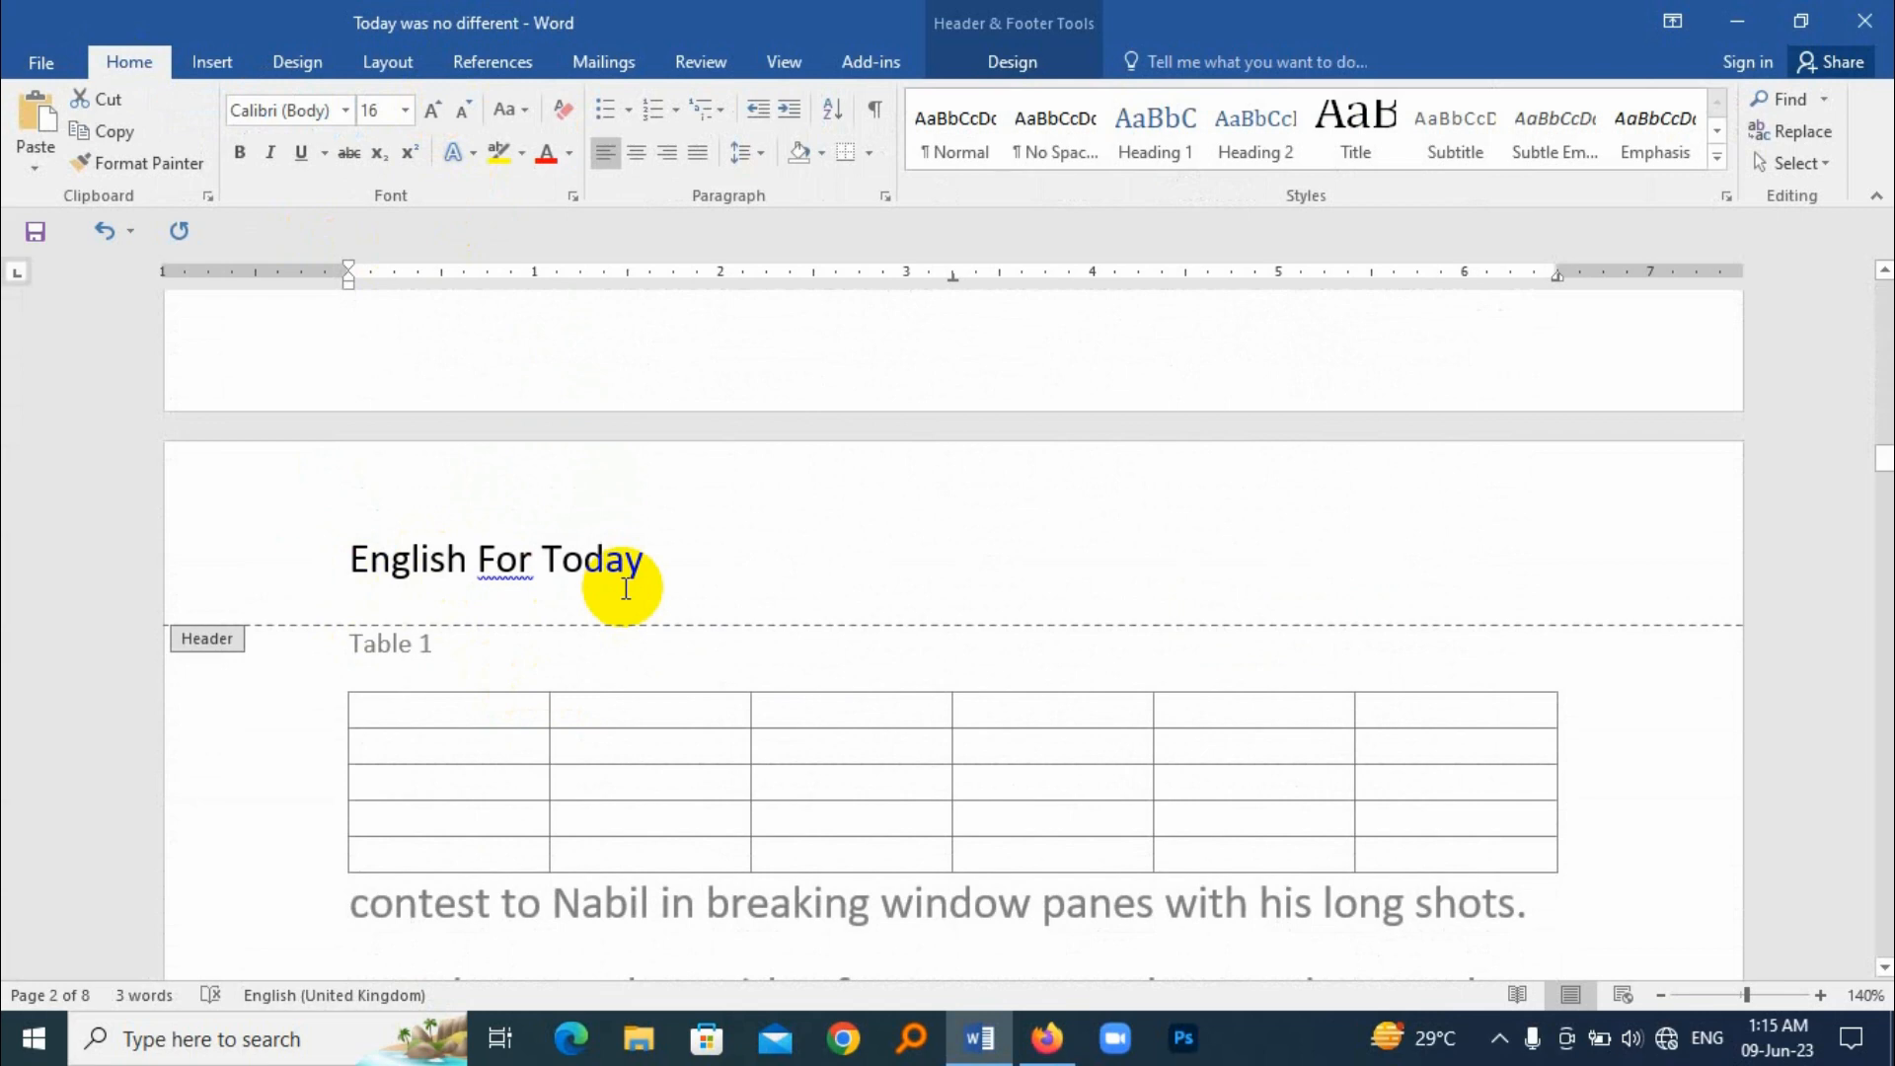
scroll(677, 624, "up", 10)
scroll(677, 624, "down", 10)
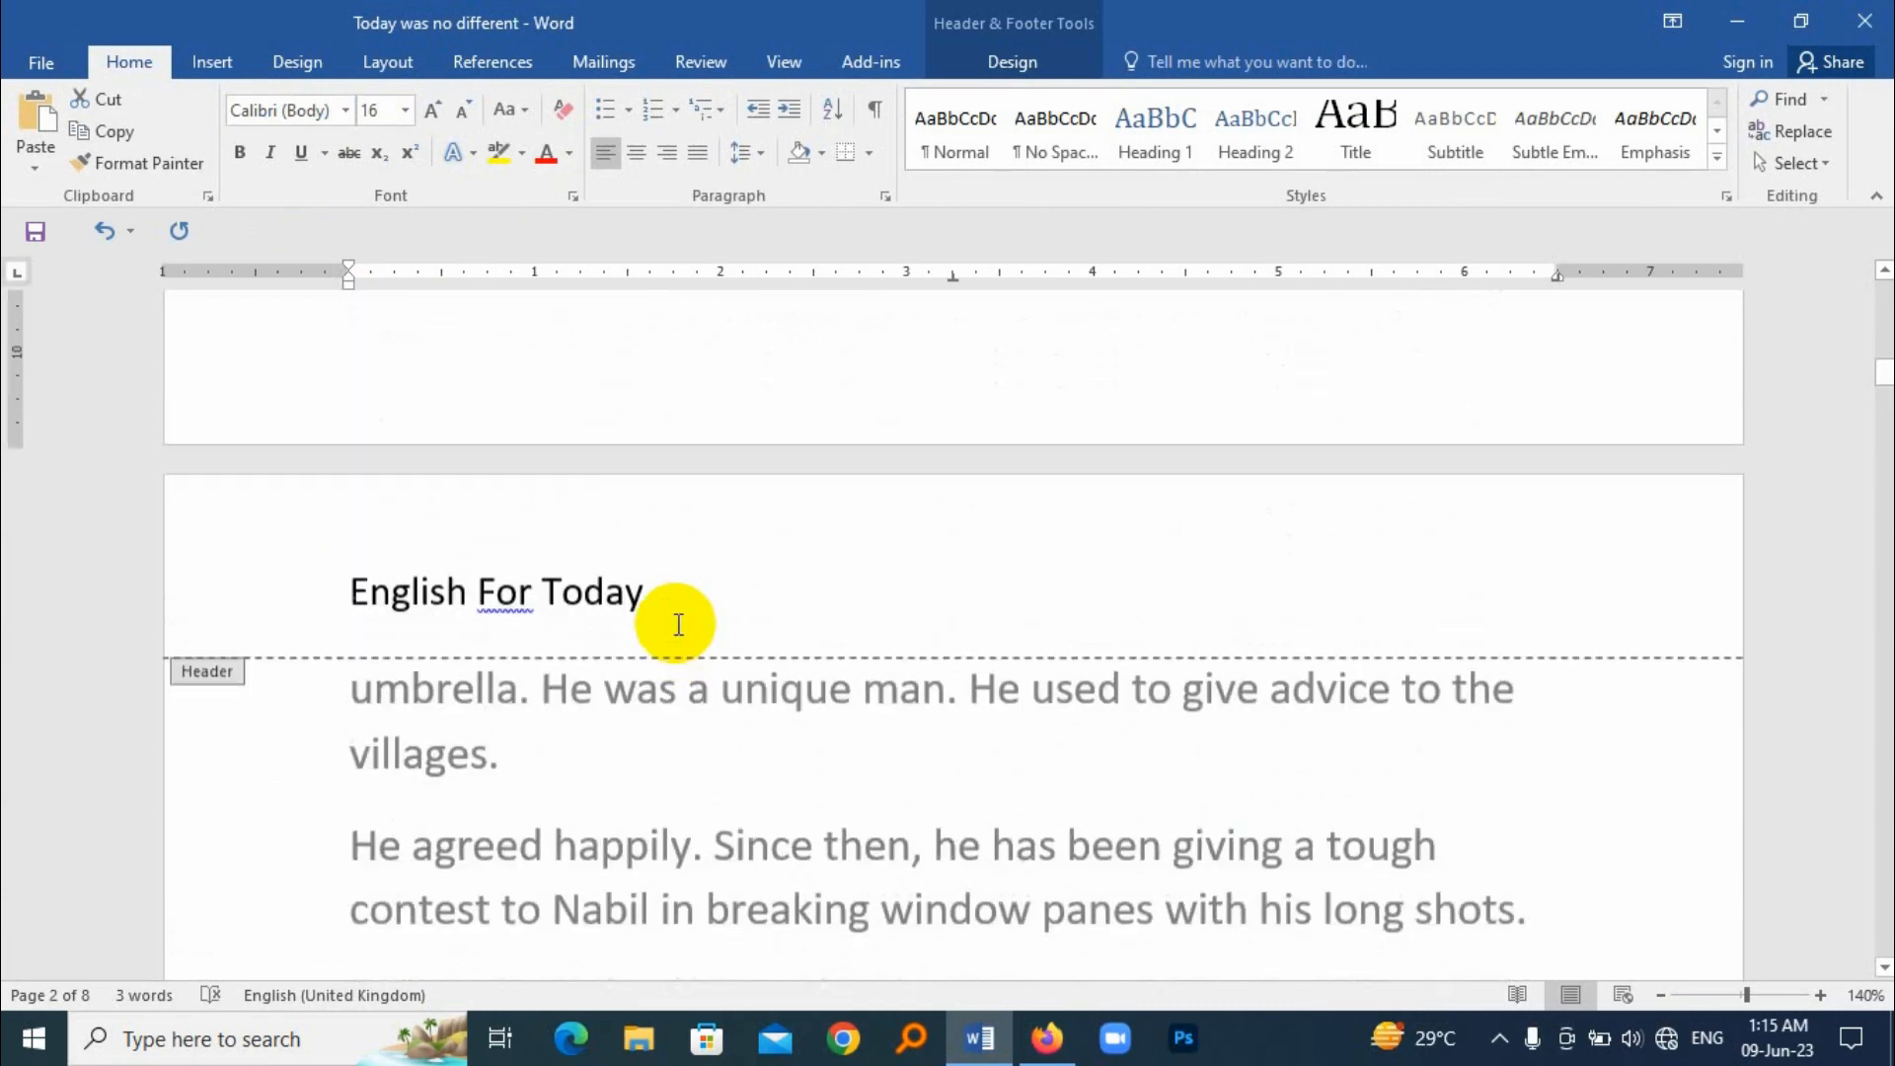
scroll(677, 624, "up", 10)
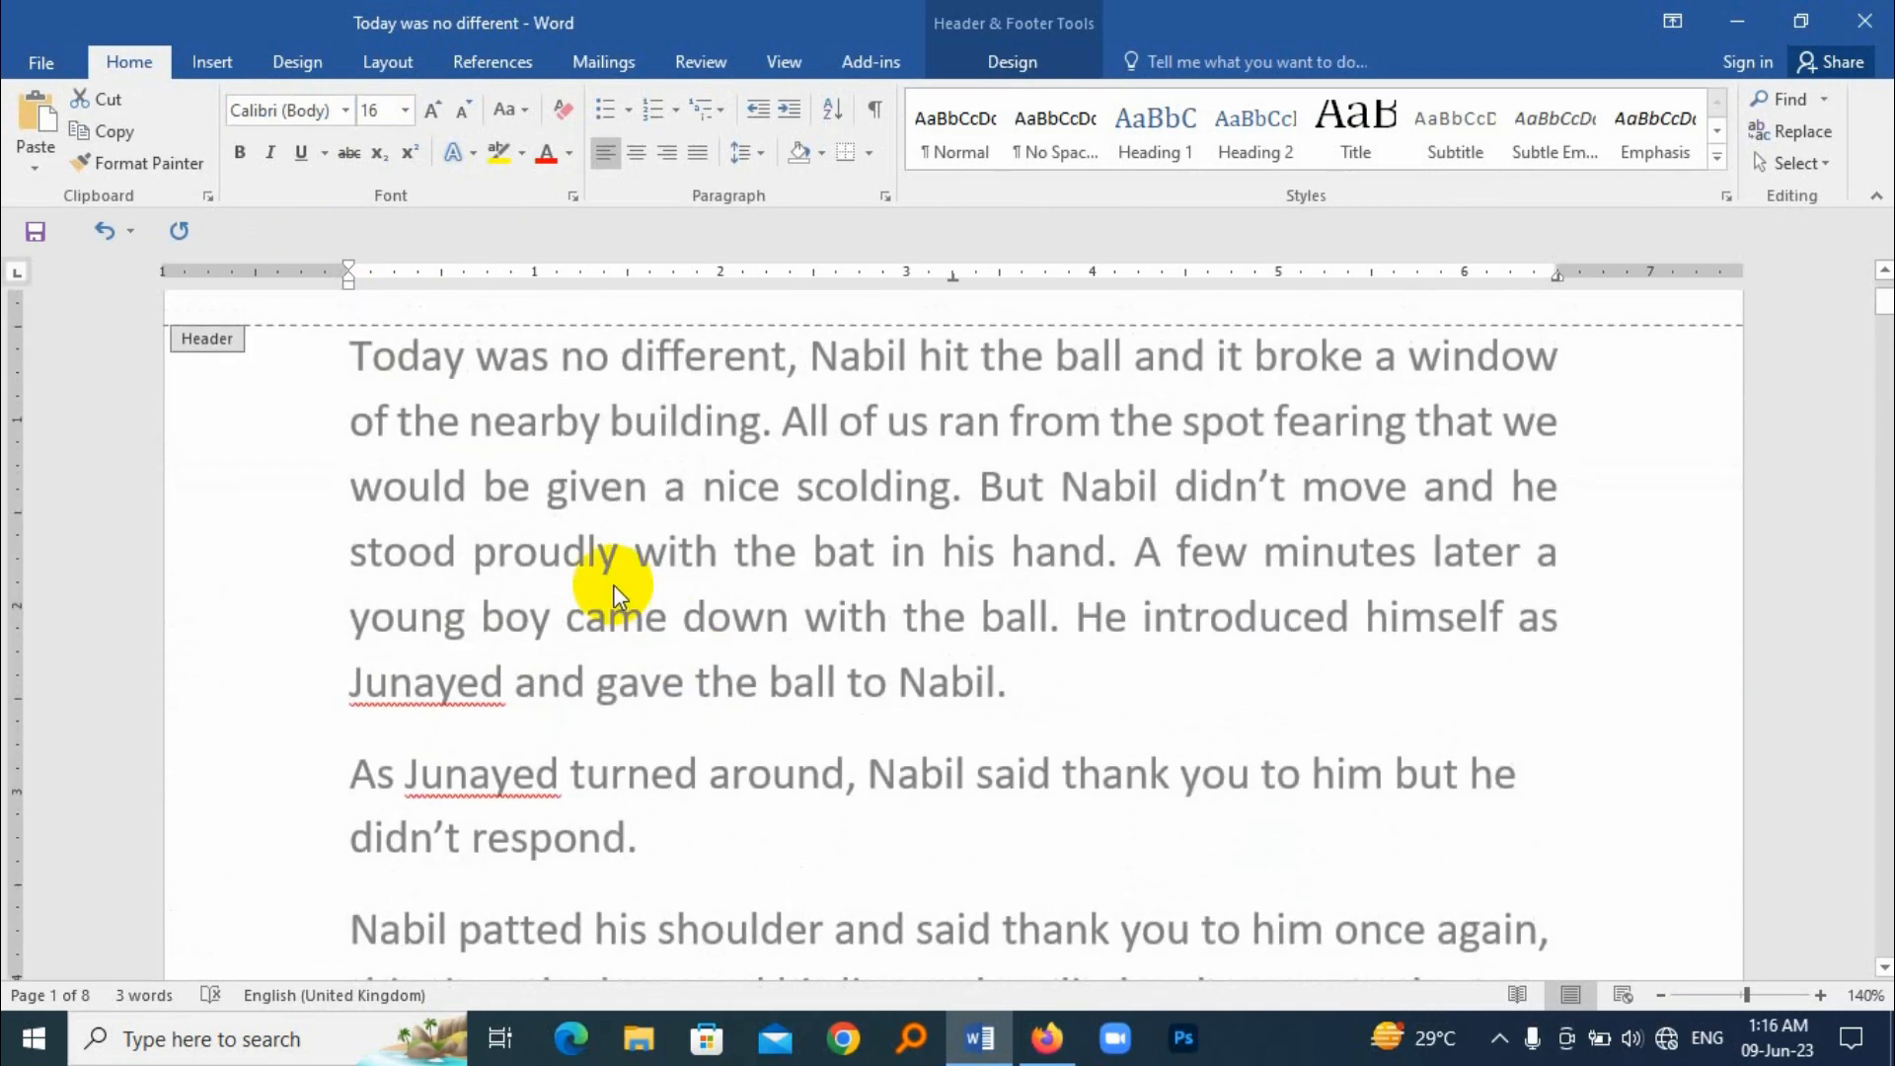
scroll(613, 584, "up", 2)
scroll(647, 656, "down", 6)
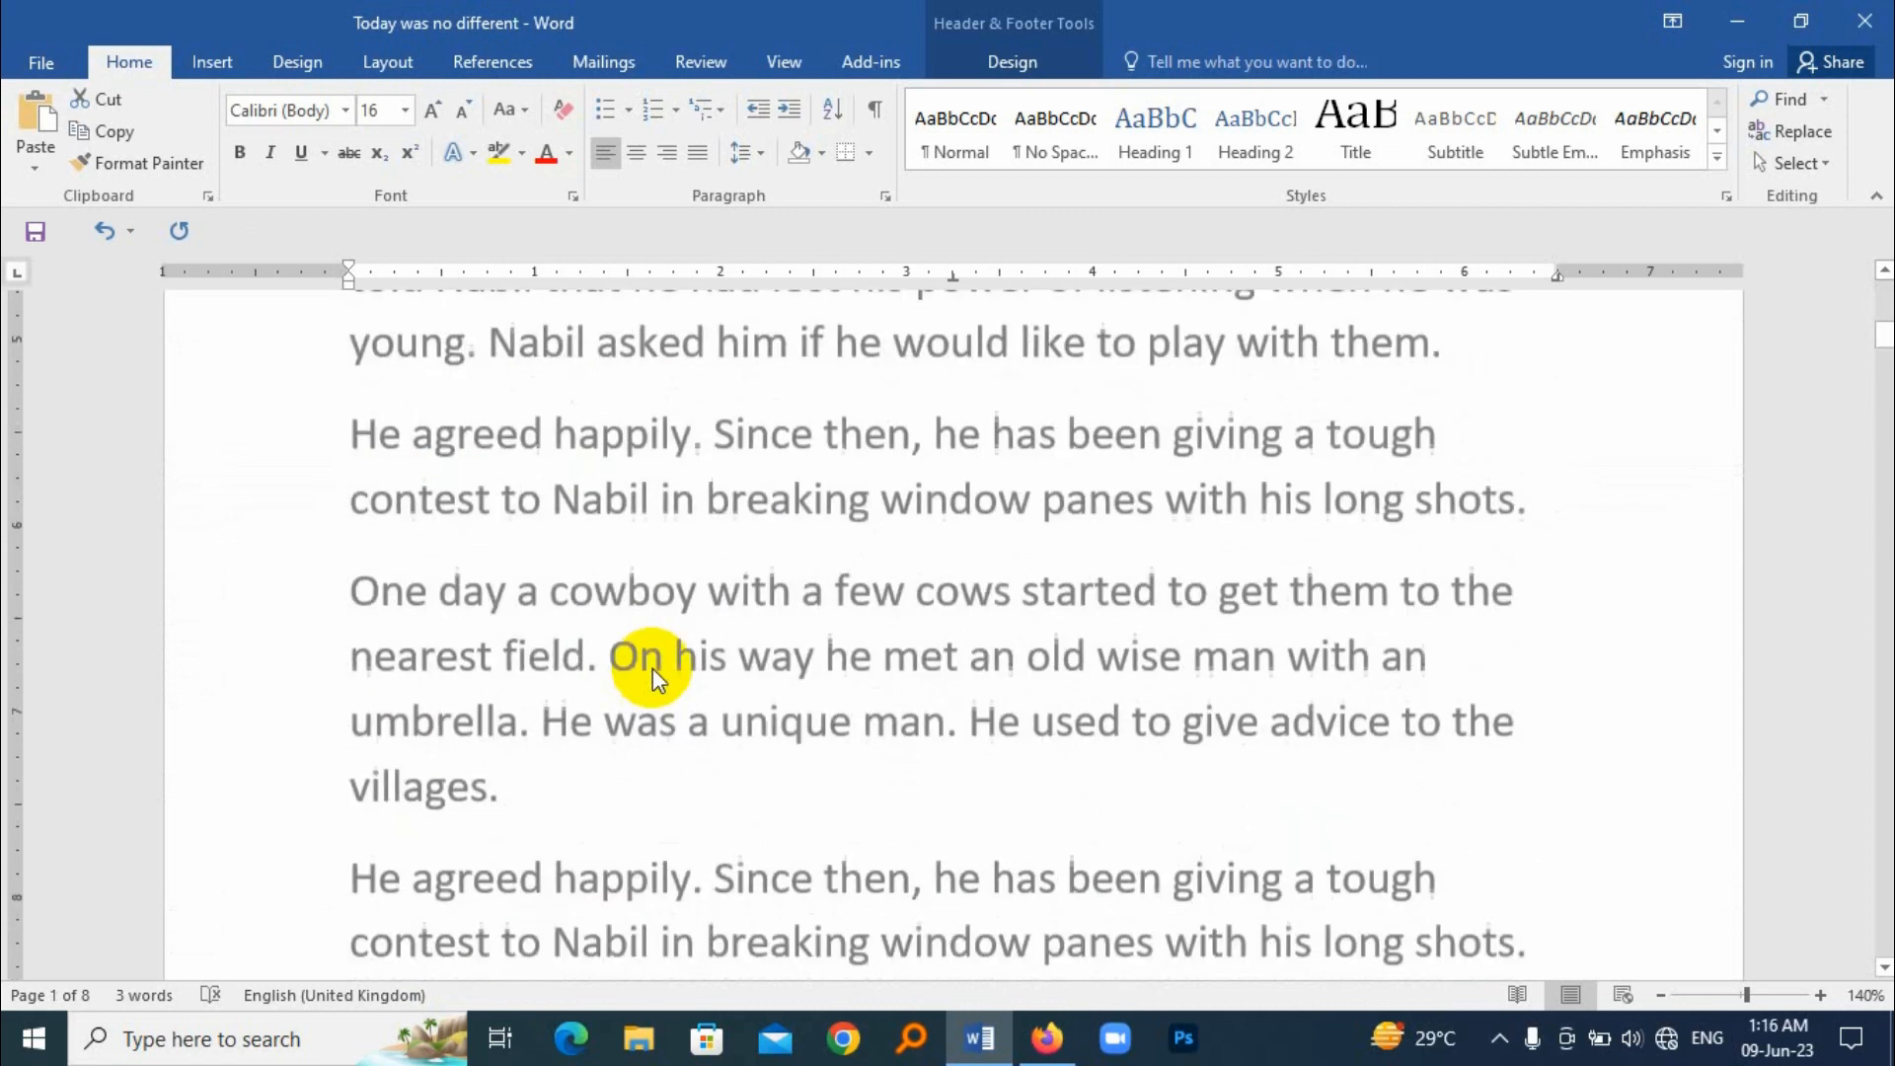
scroll(653, 667, "down", 10)
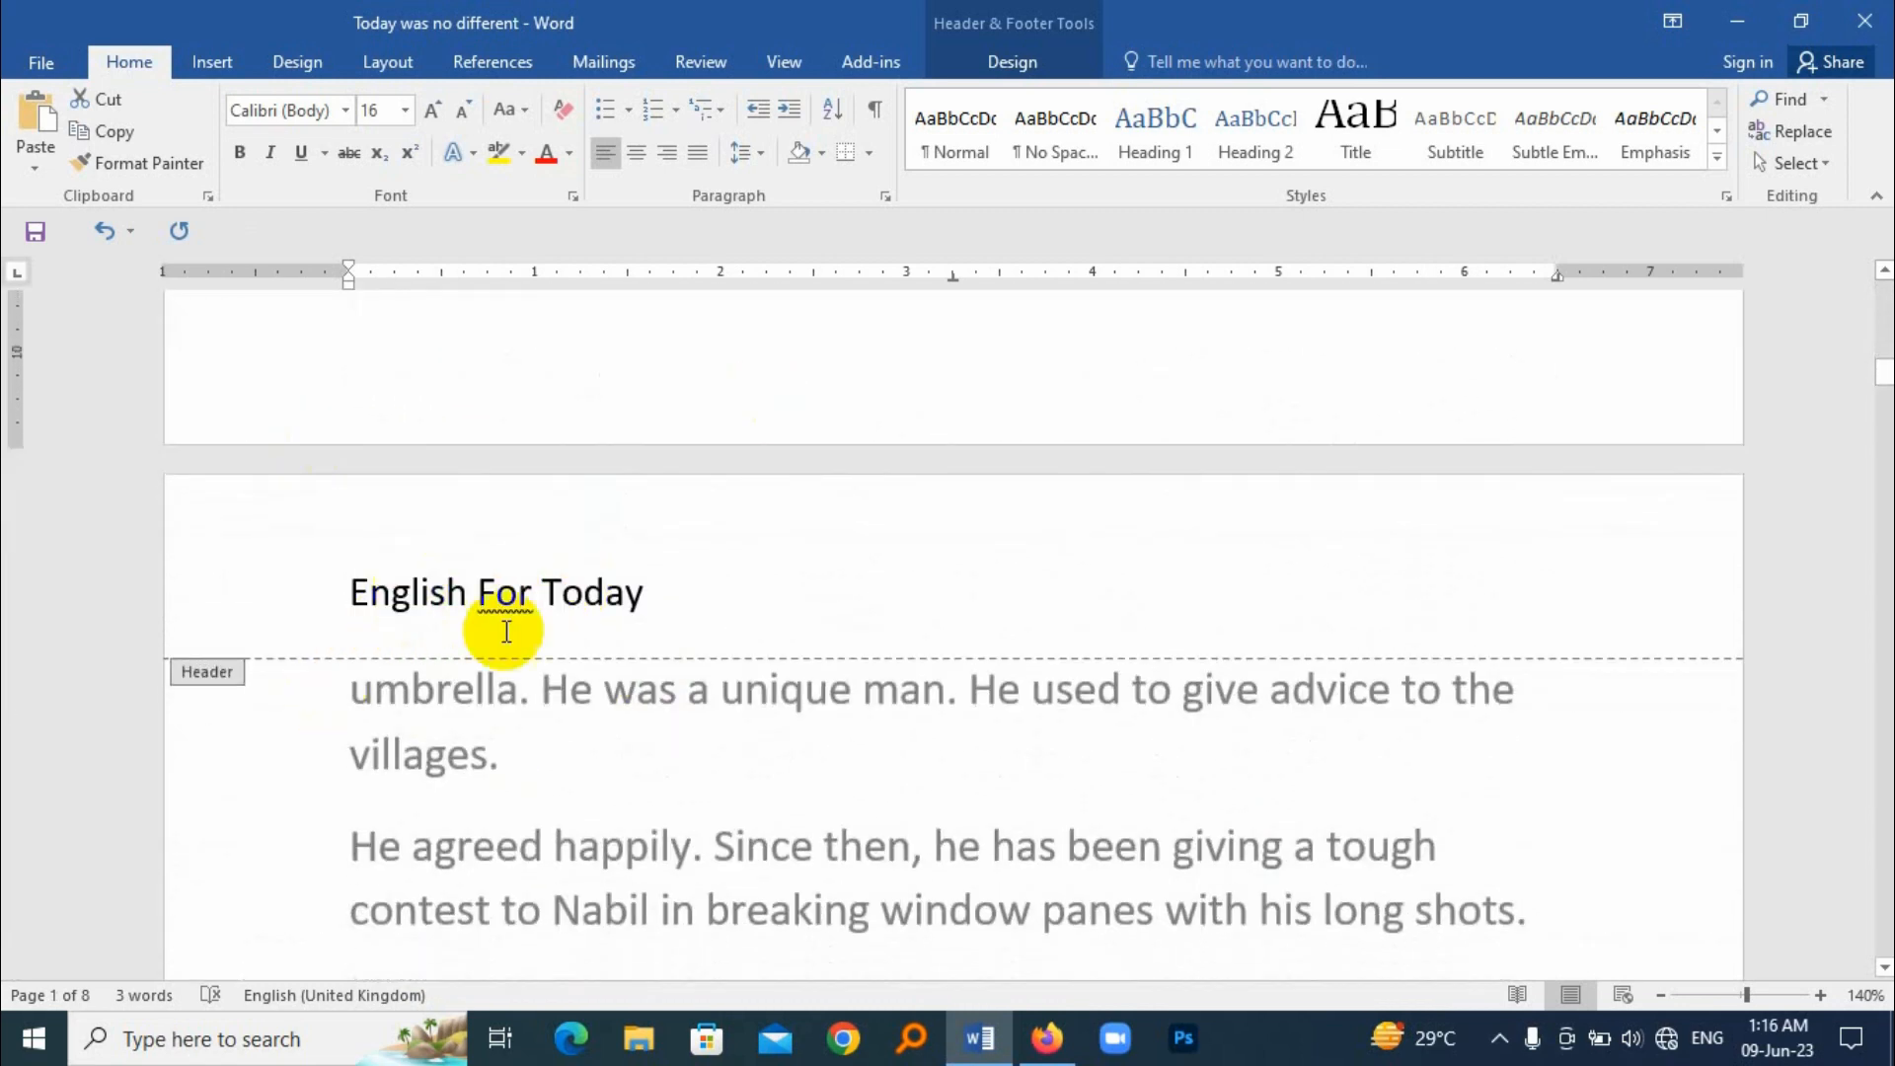
Close header editing and insert a Next Page section break before "umbrella" at the start of page 2
double_click(573, 755)
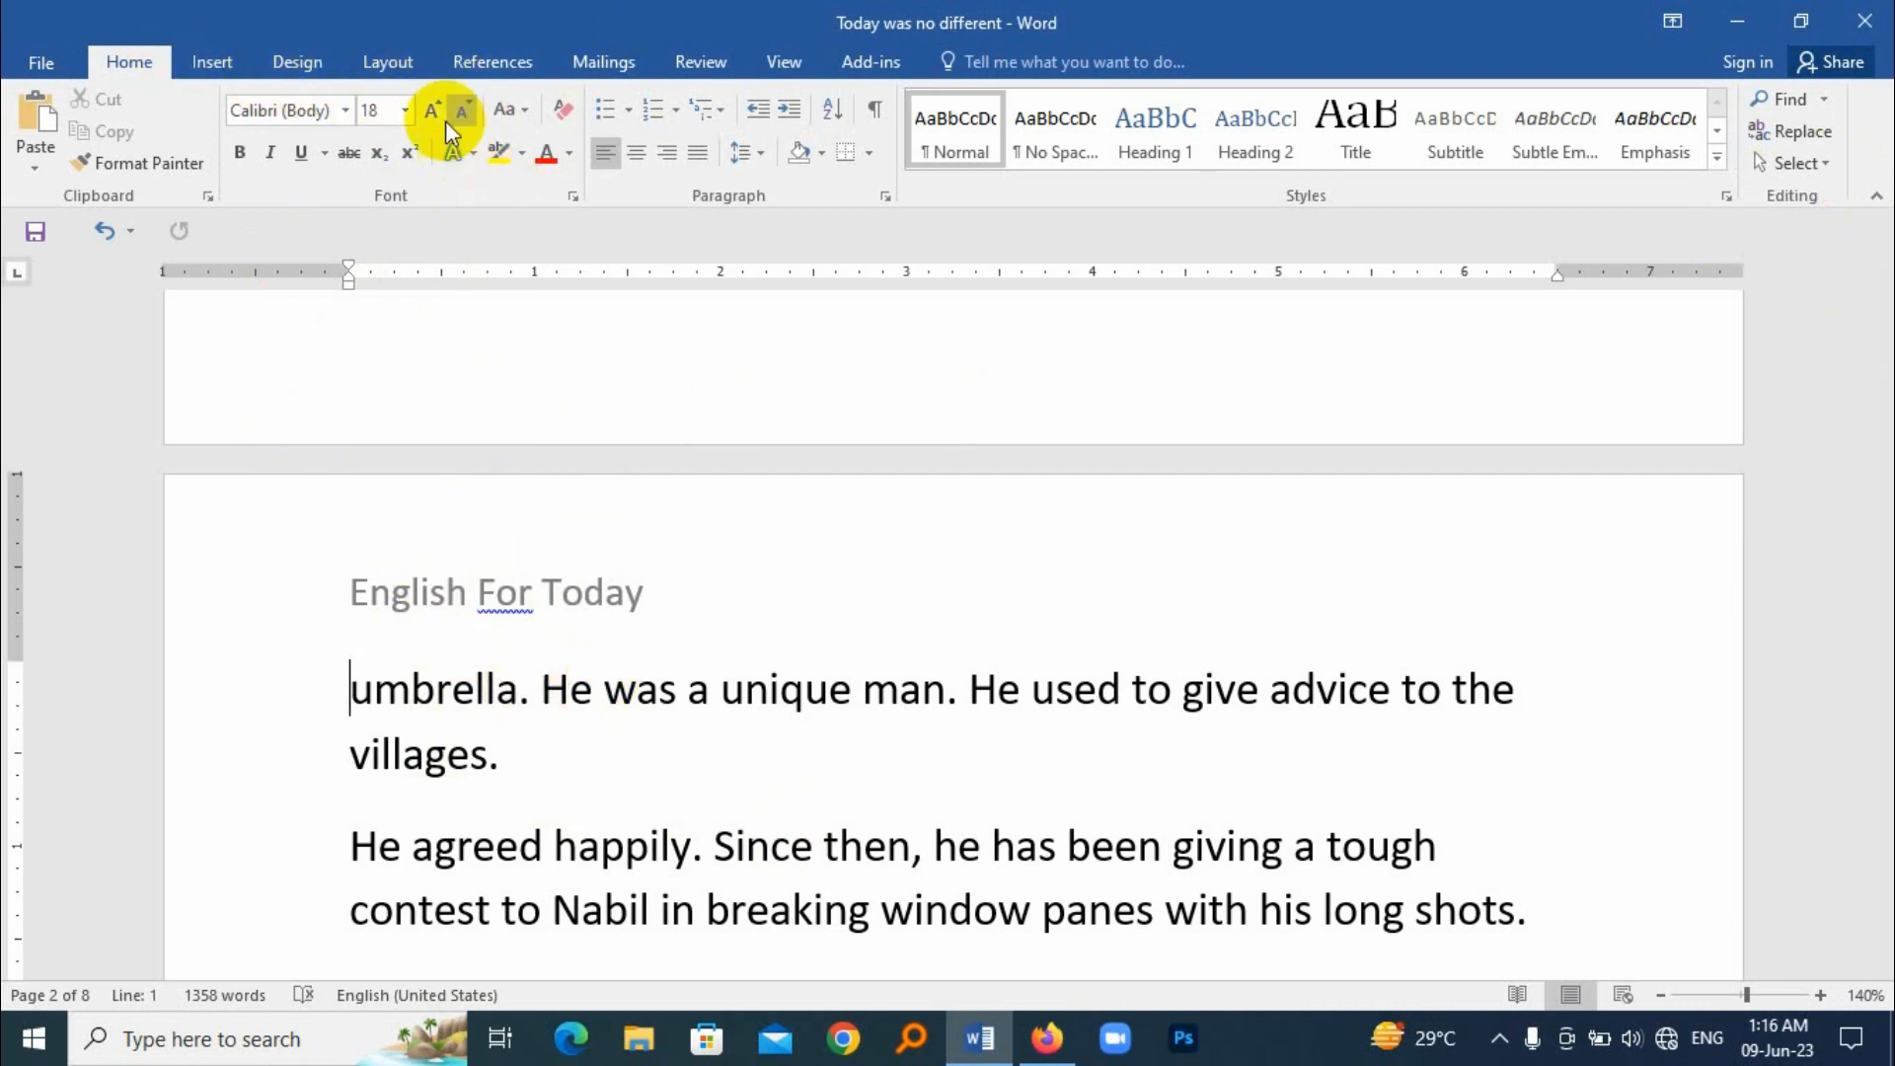
left_click(409, 55)
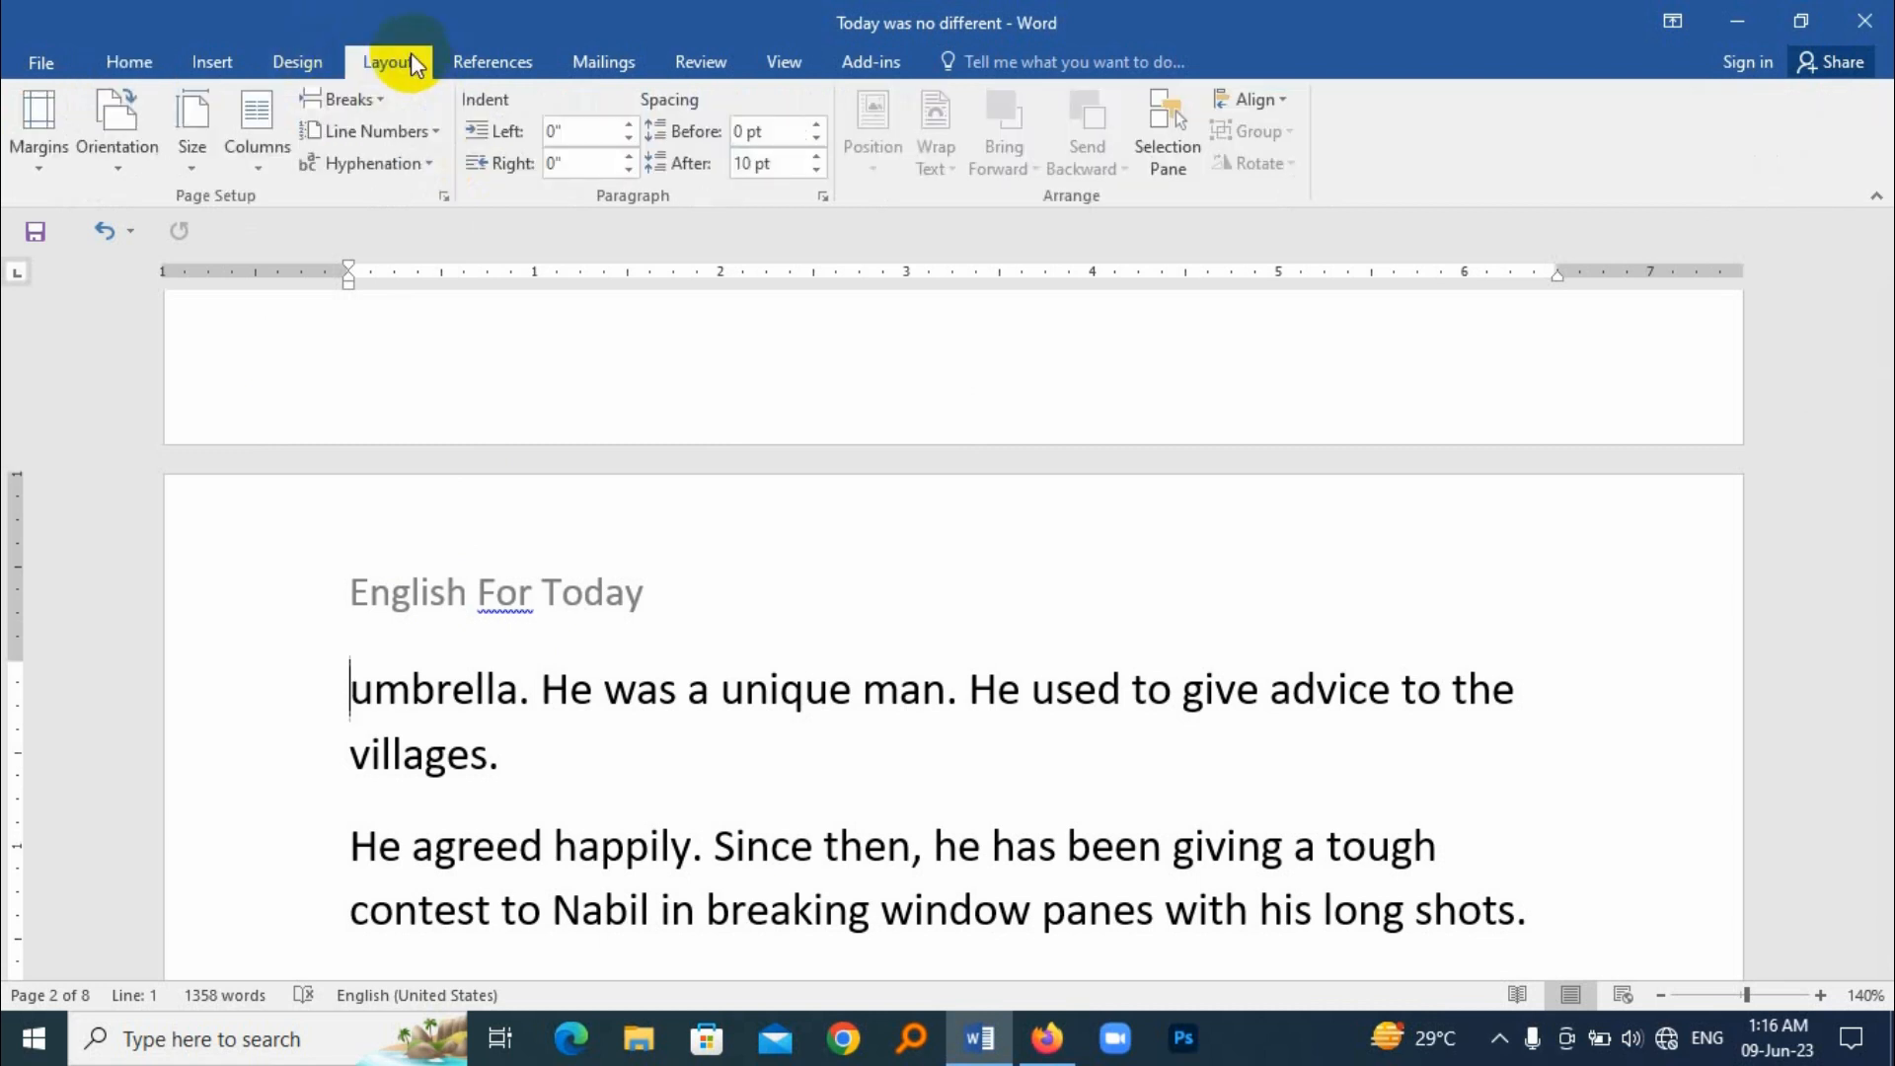
left_click(370, 99)
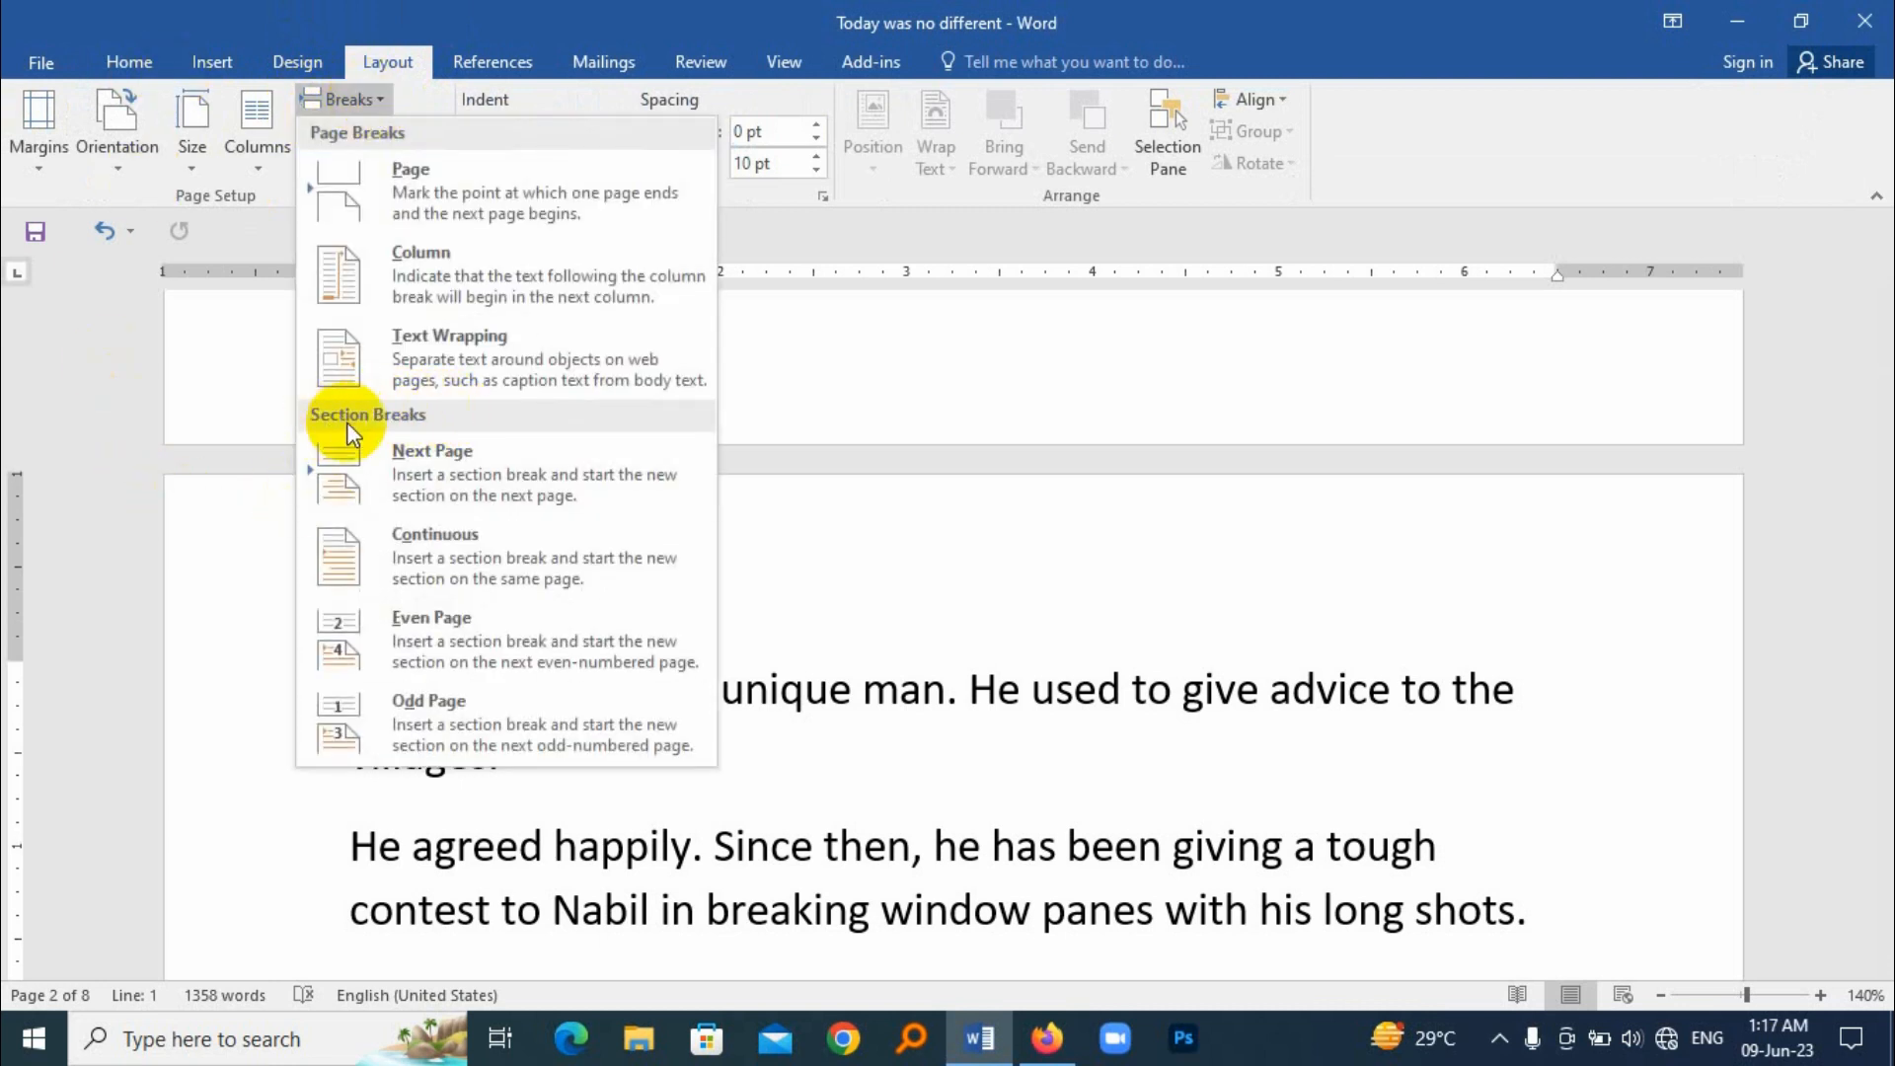
left_click(489, 471)
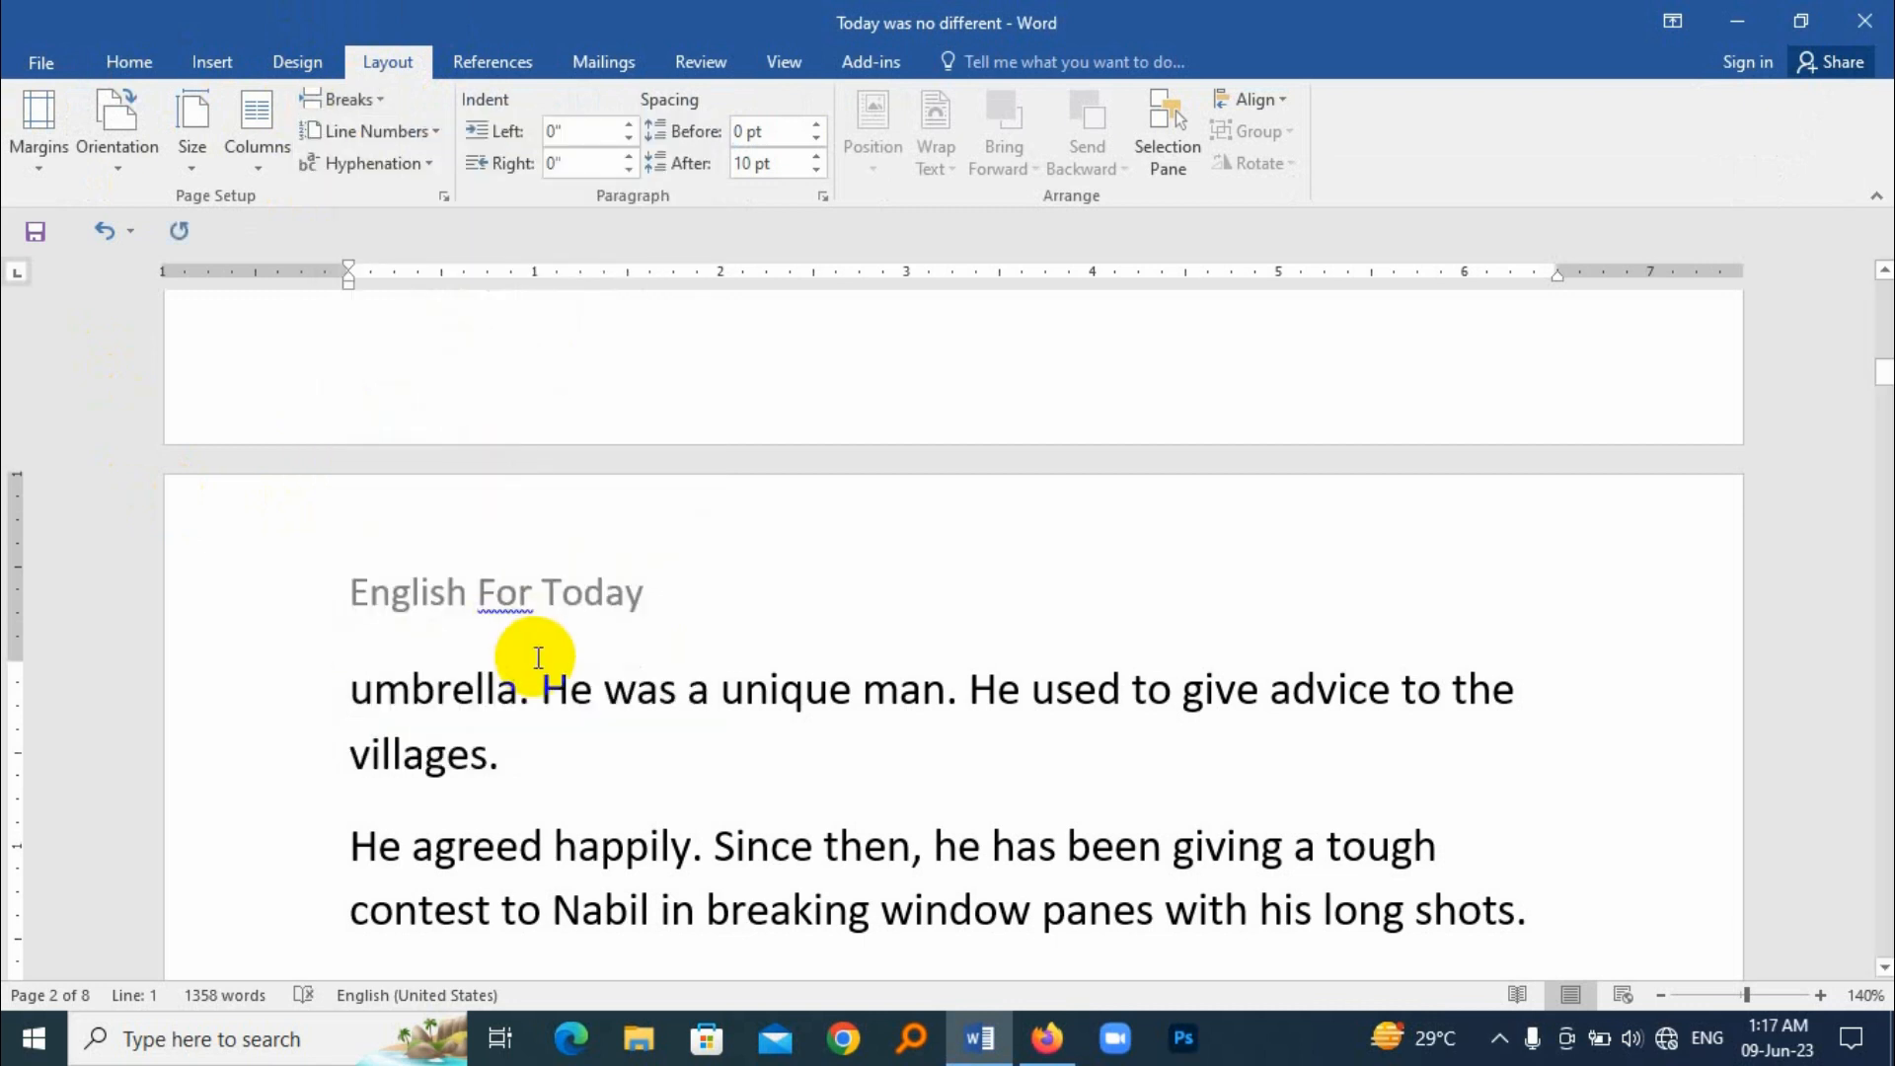
Open the page 2 header for editing and compare its section label with the one on page 1
double_click(484, 592)
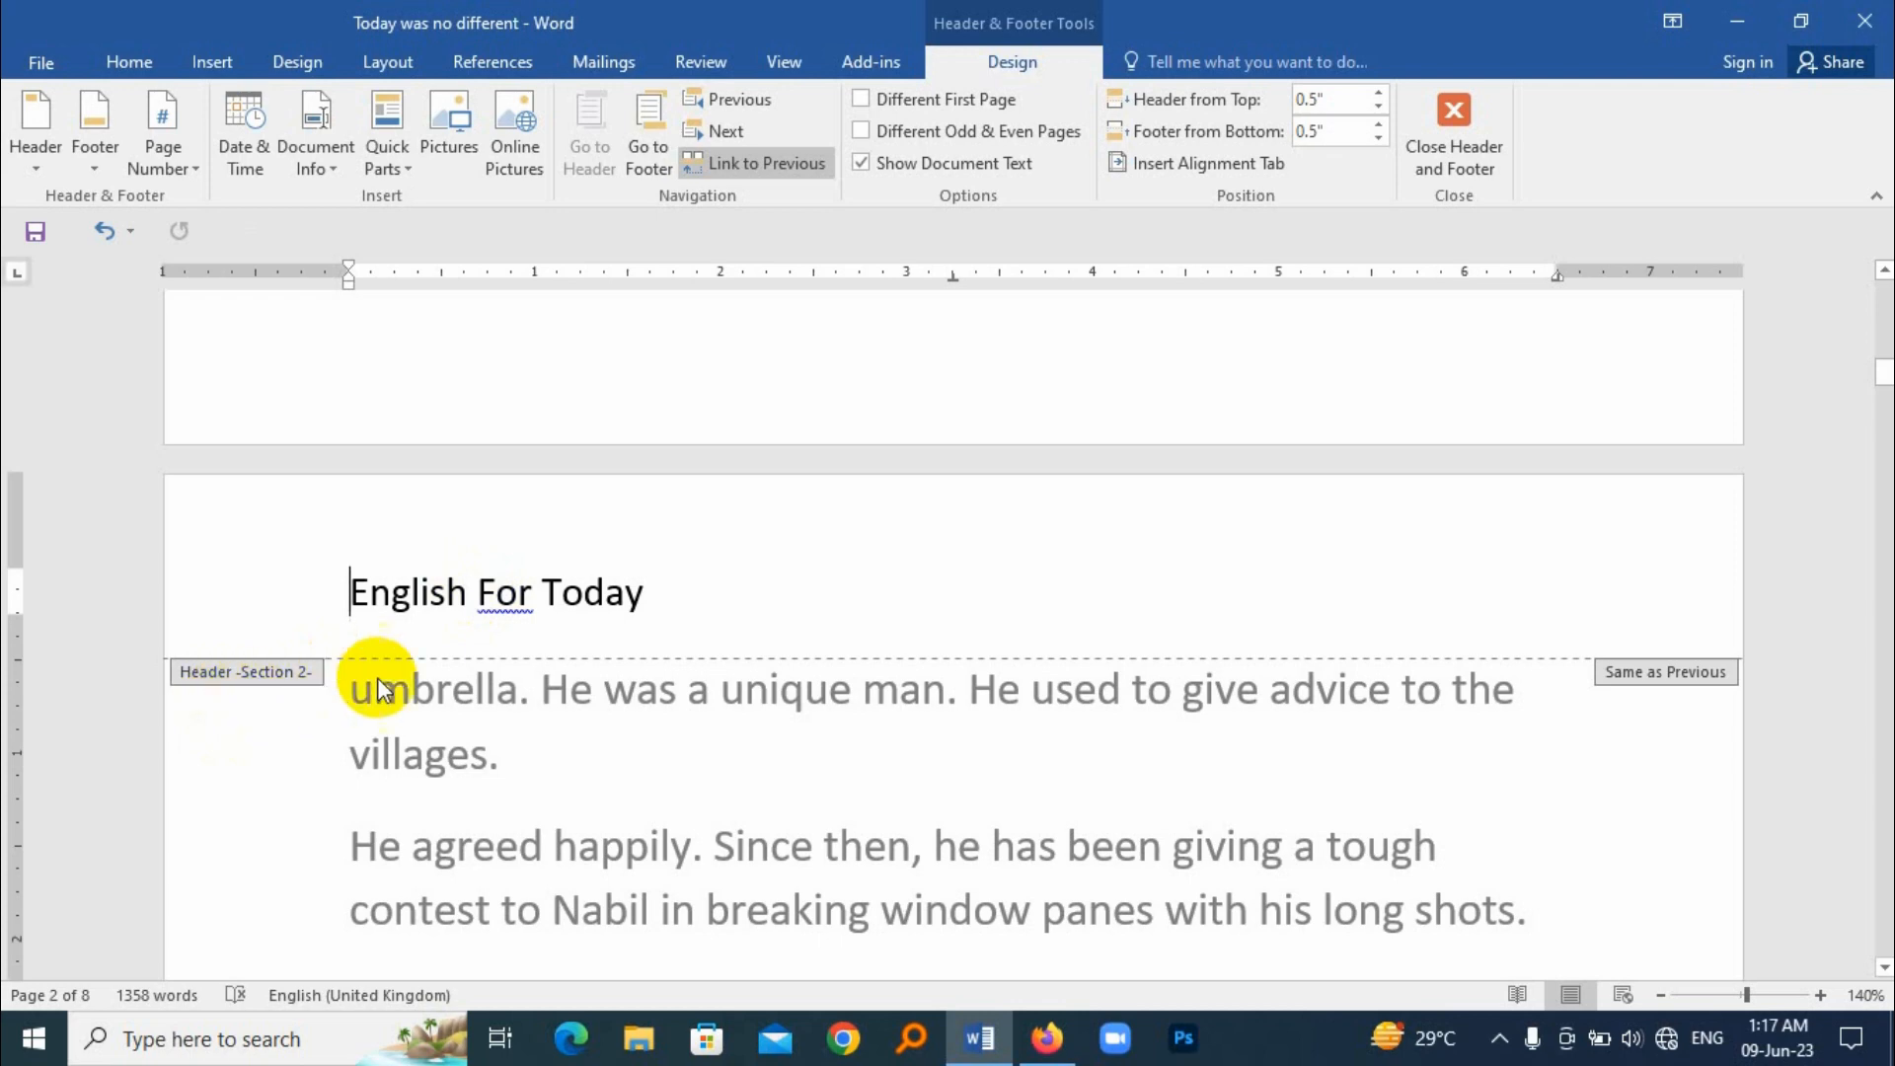
scroll(387, 669, "up", 5)
scroll(393, 651, "up", 10)
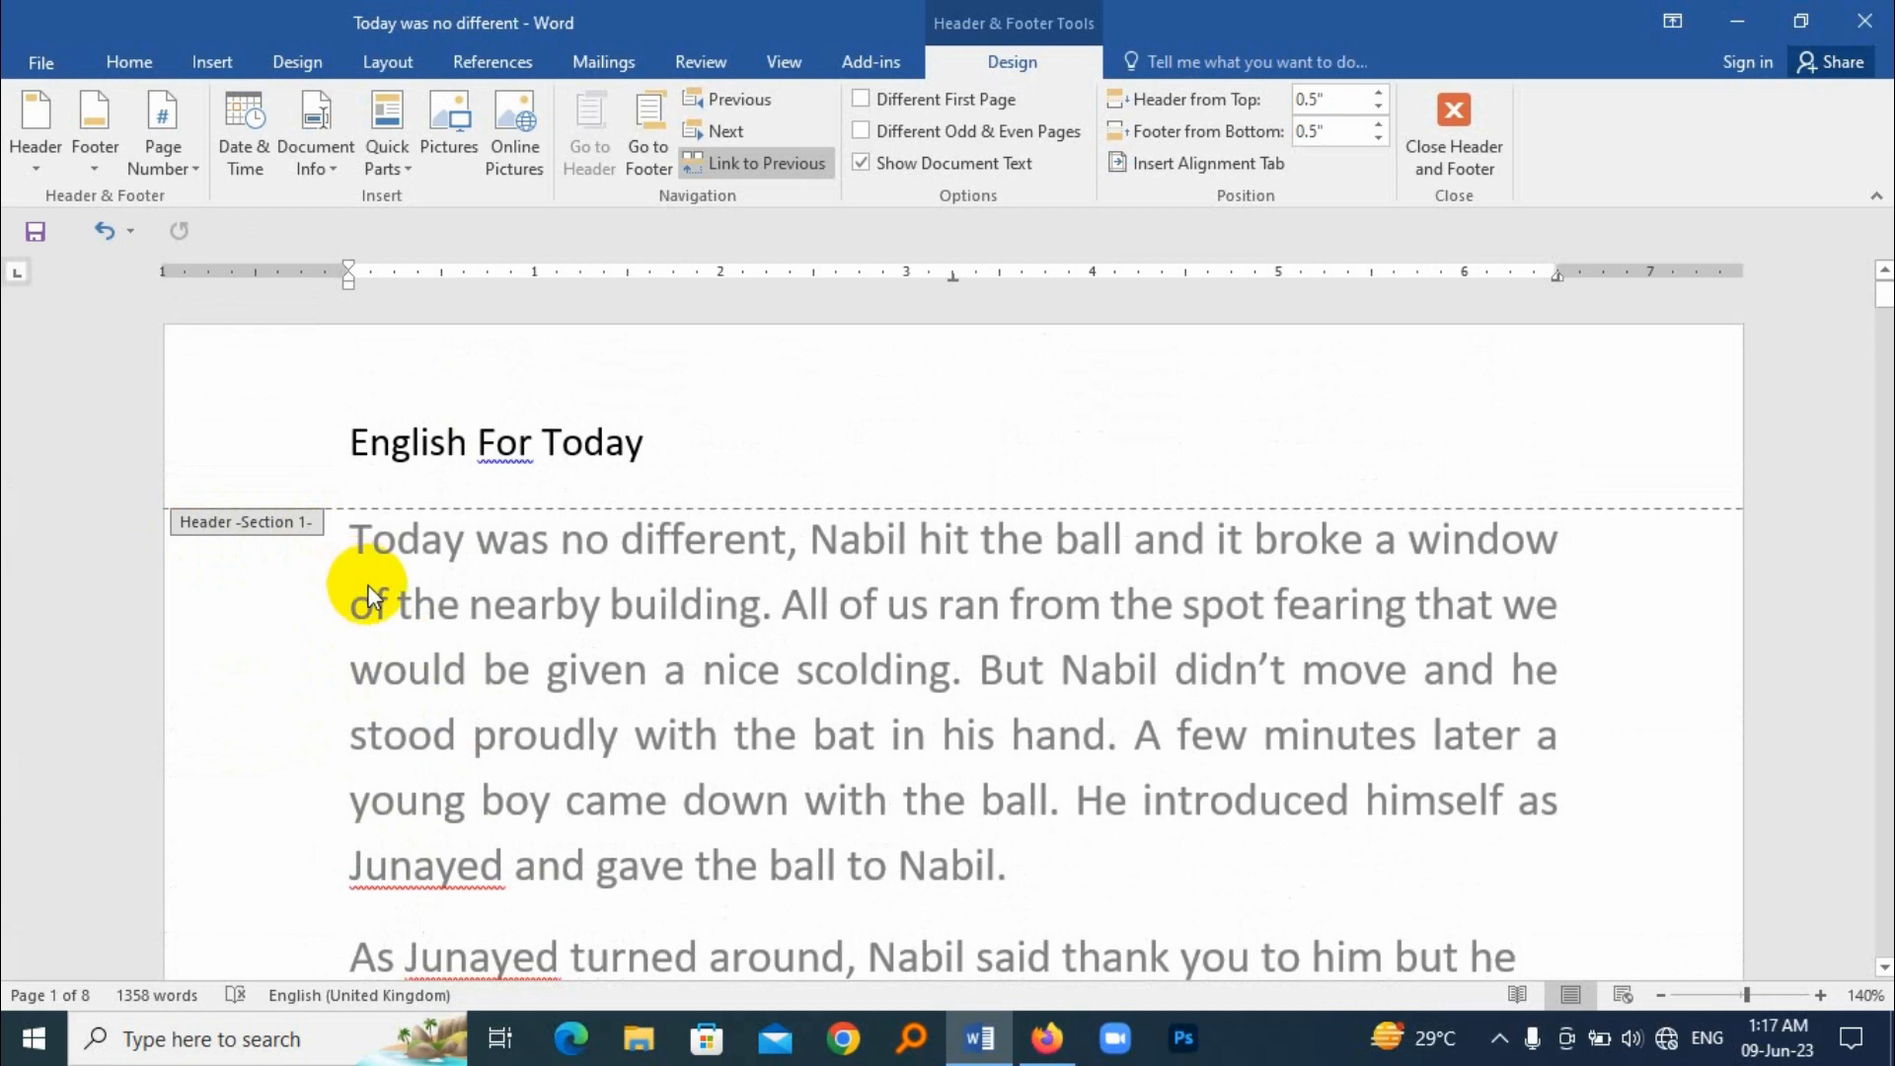
scroll(487, 677, "down", 15)
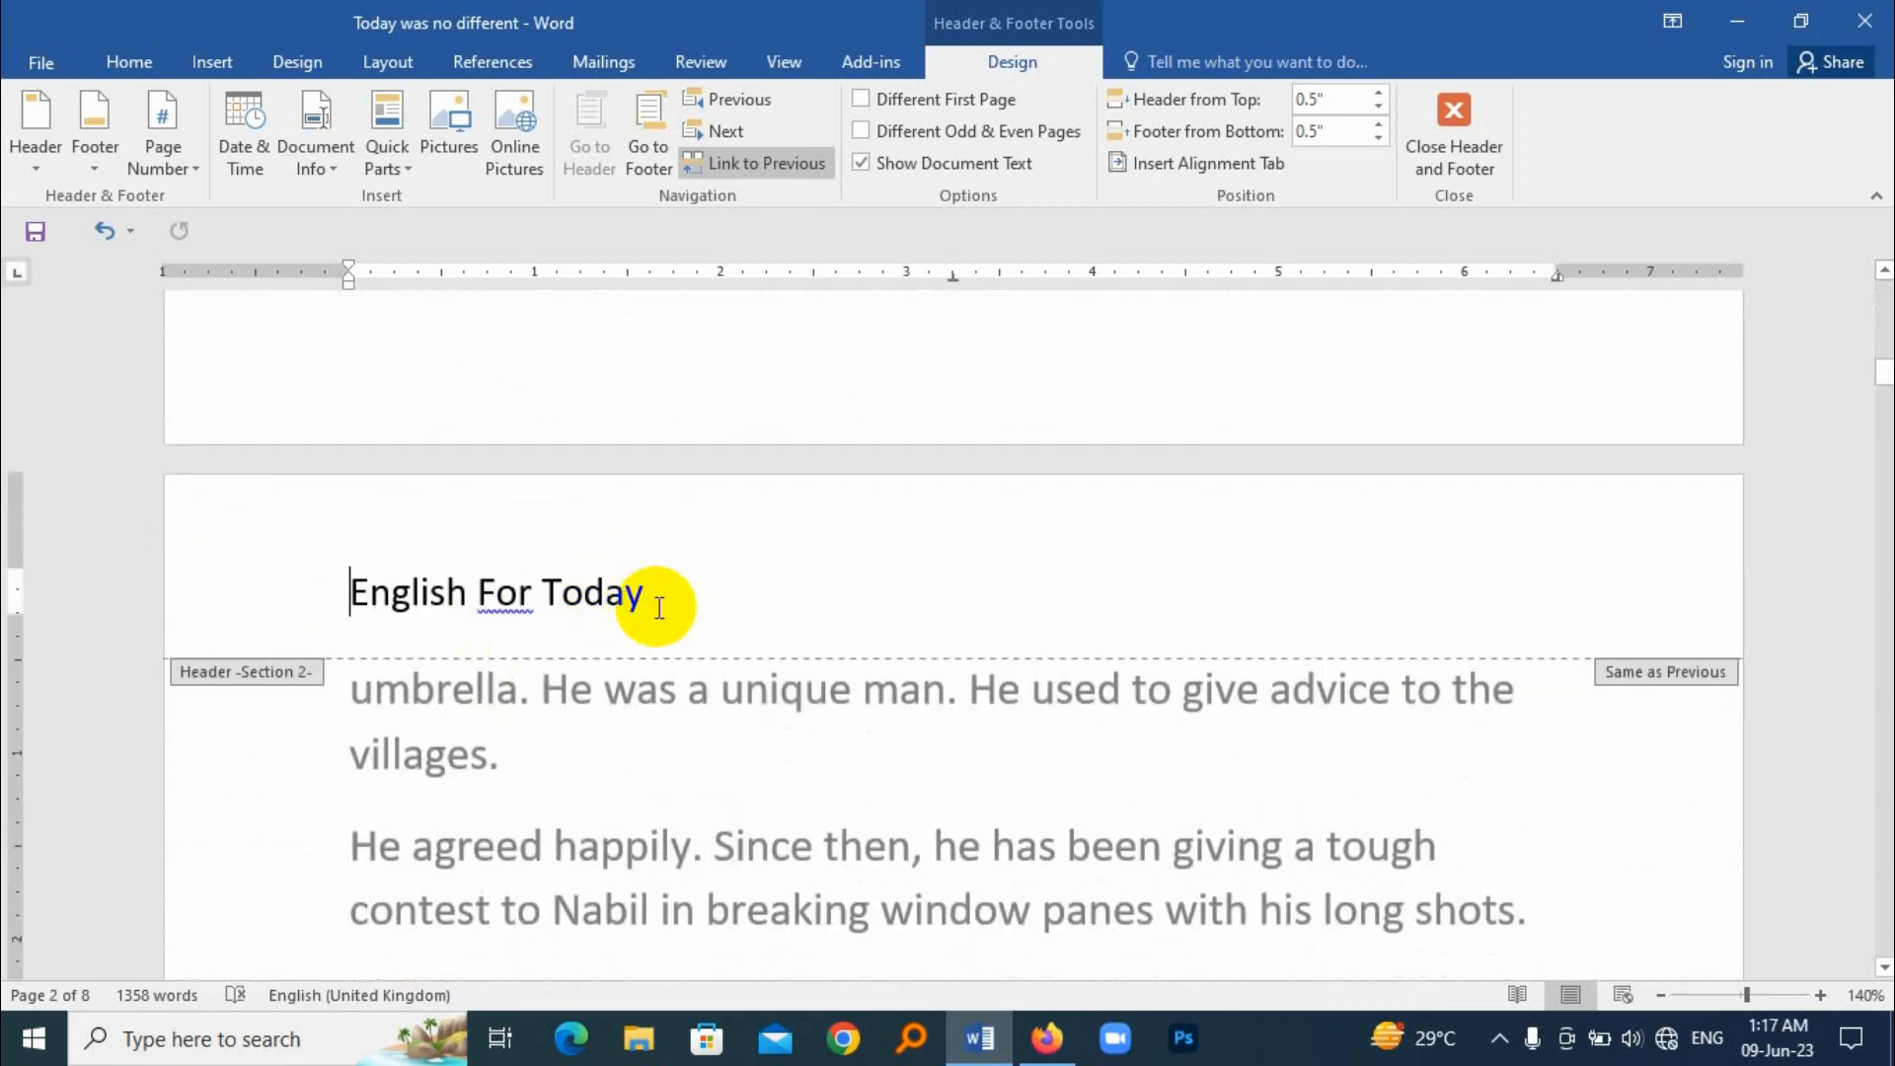
Try to delete "Today" from the Section 2 header only, checking the page 1 header as well
left_click_drag(651, 592, 550, 590)
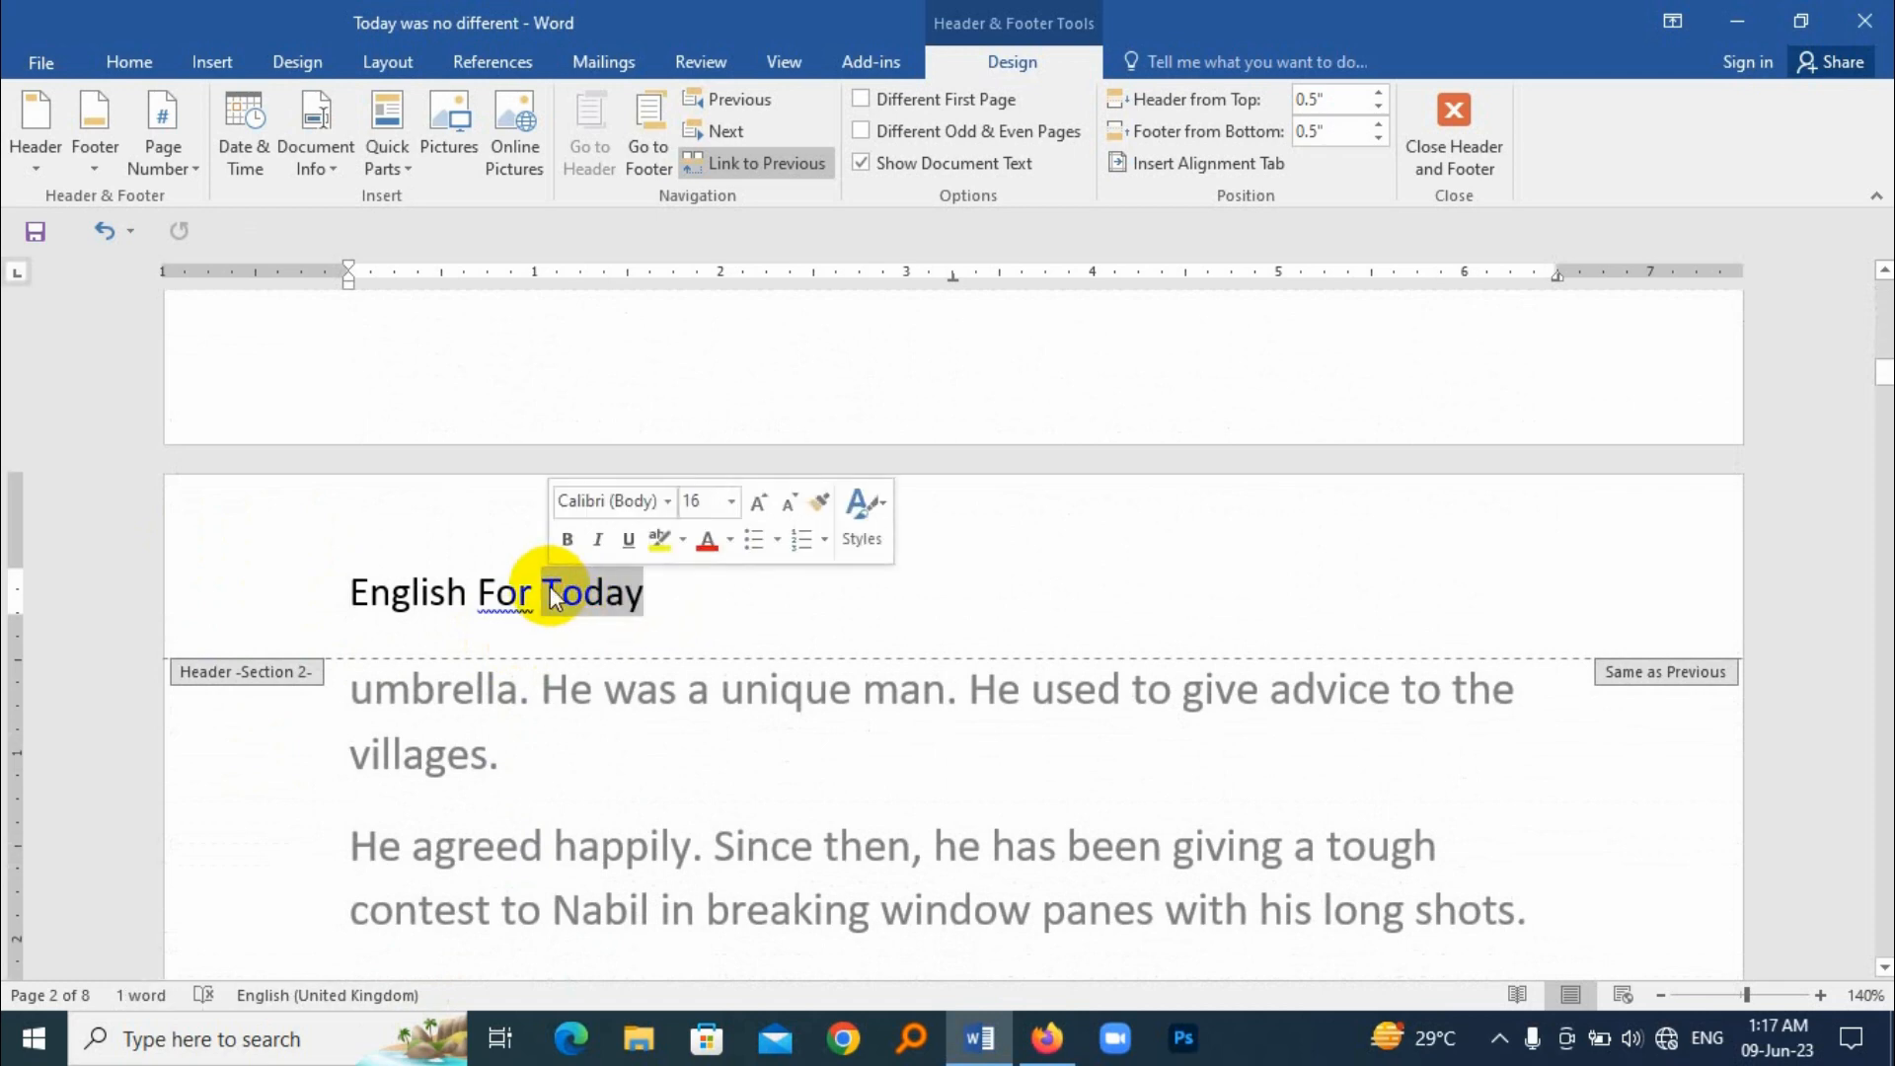
key("Delete")
scroll(592, 612, "up", 15)
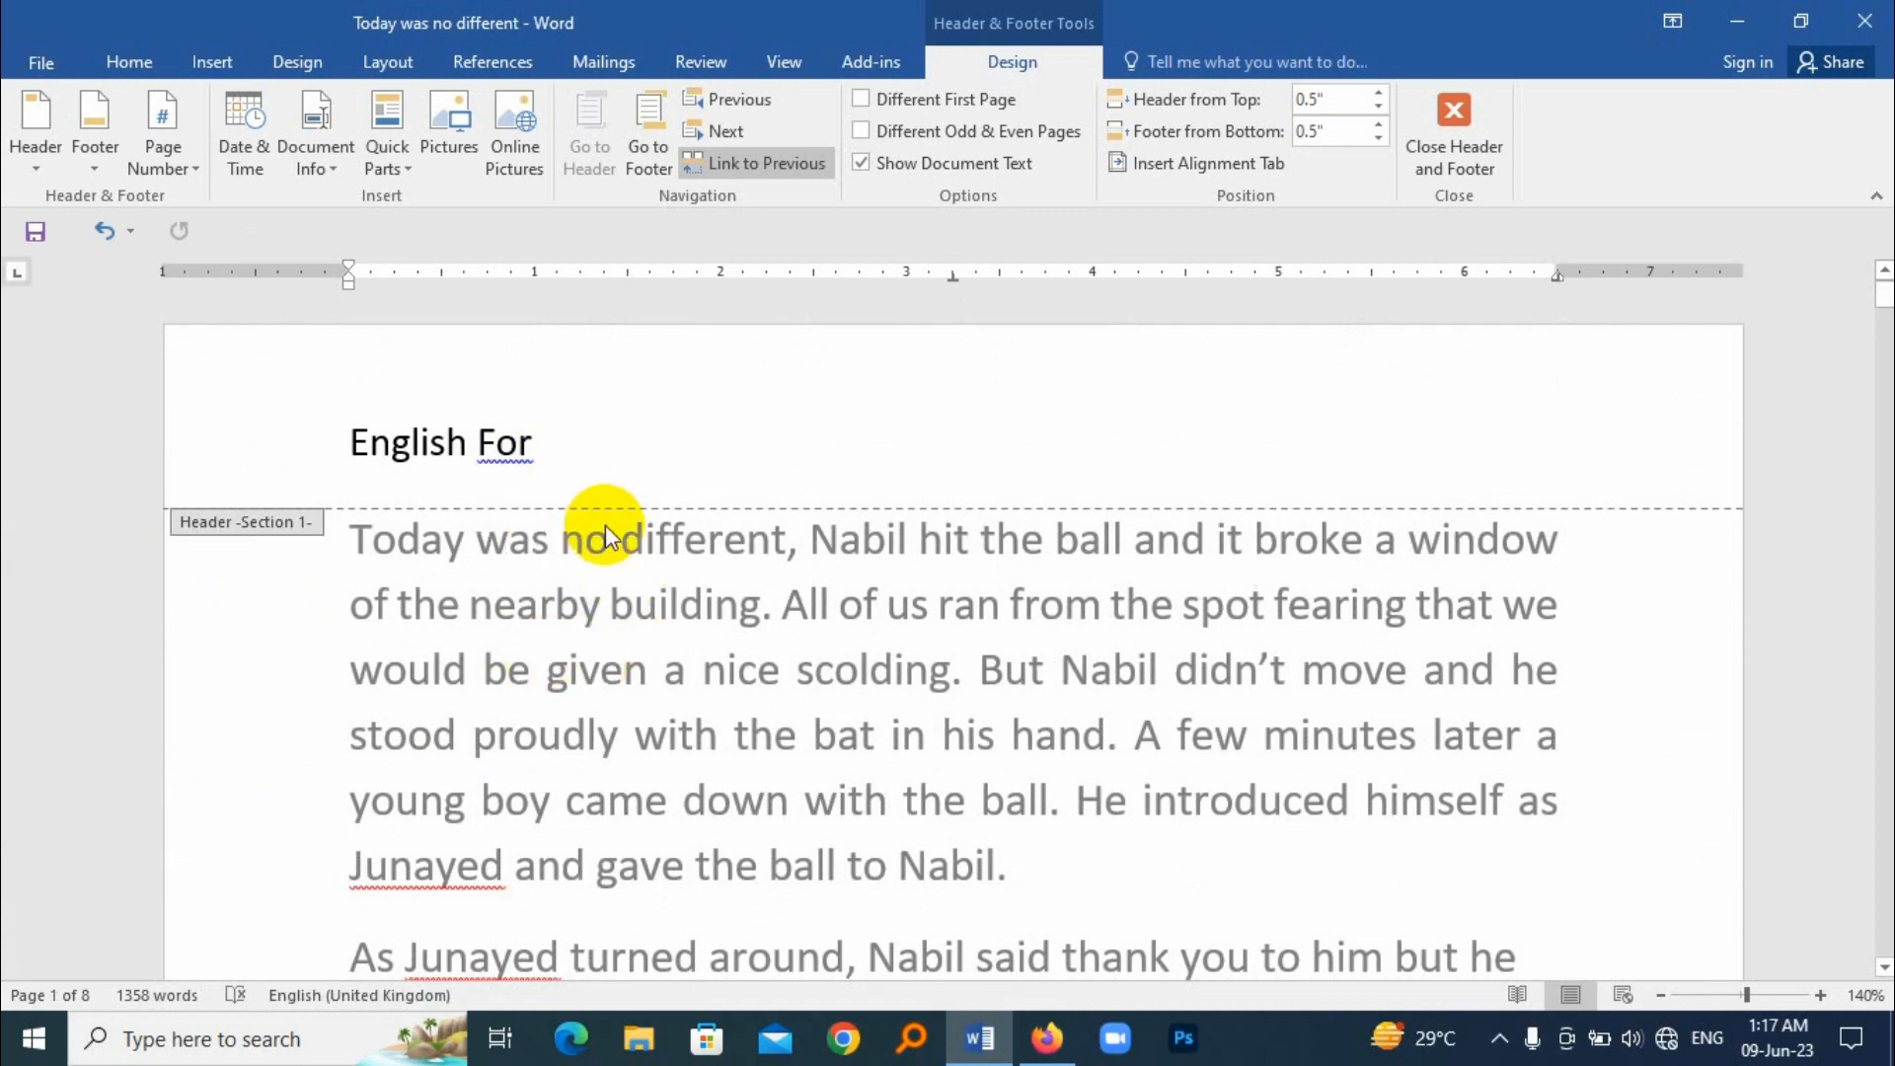
Undo the deletion of "Today" and return to the Section 2 header on page 2
key("ctrl+z")
scroll(823, 735, "down", 10)
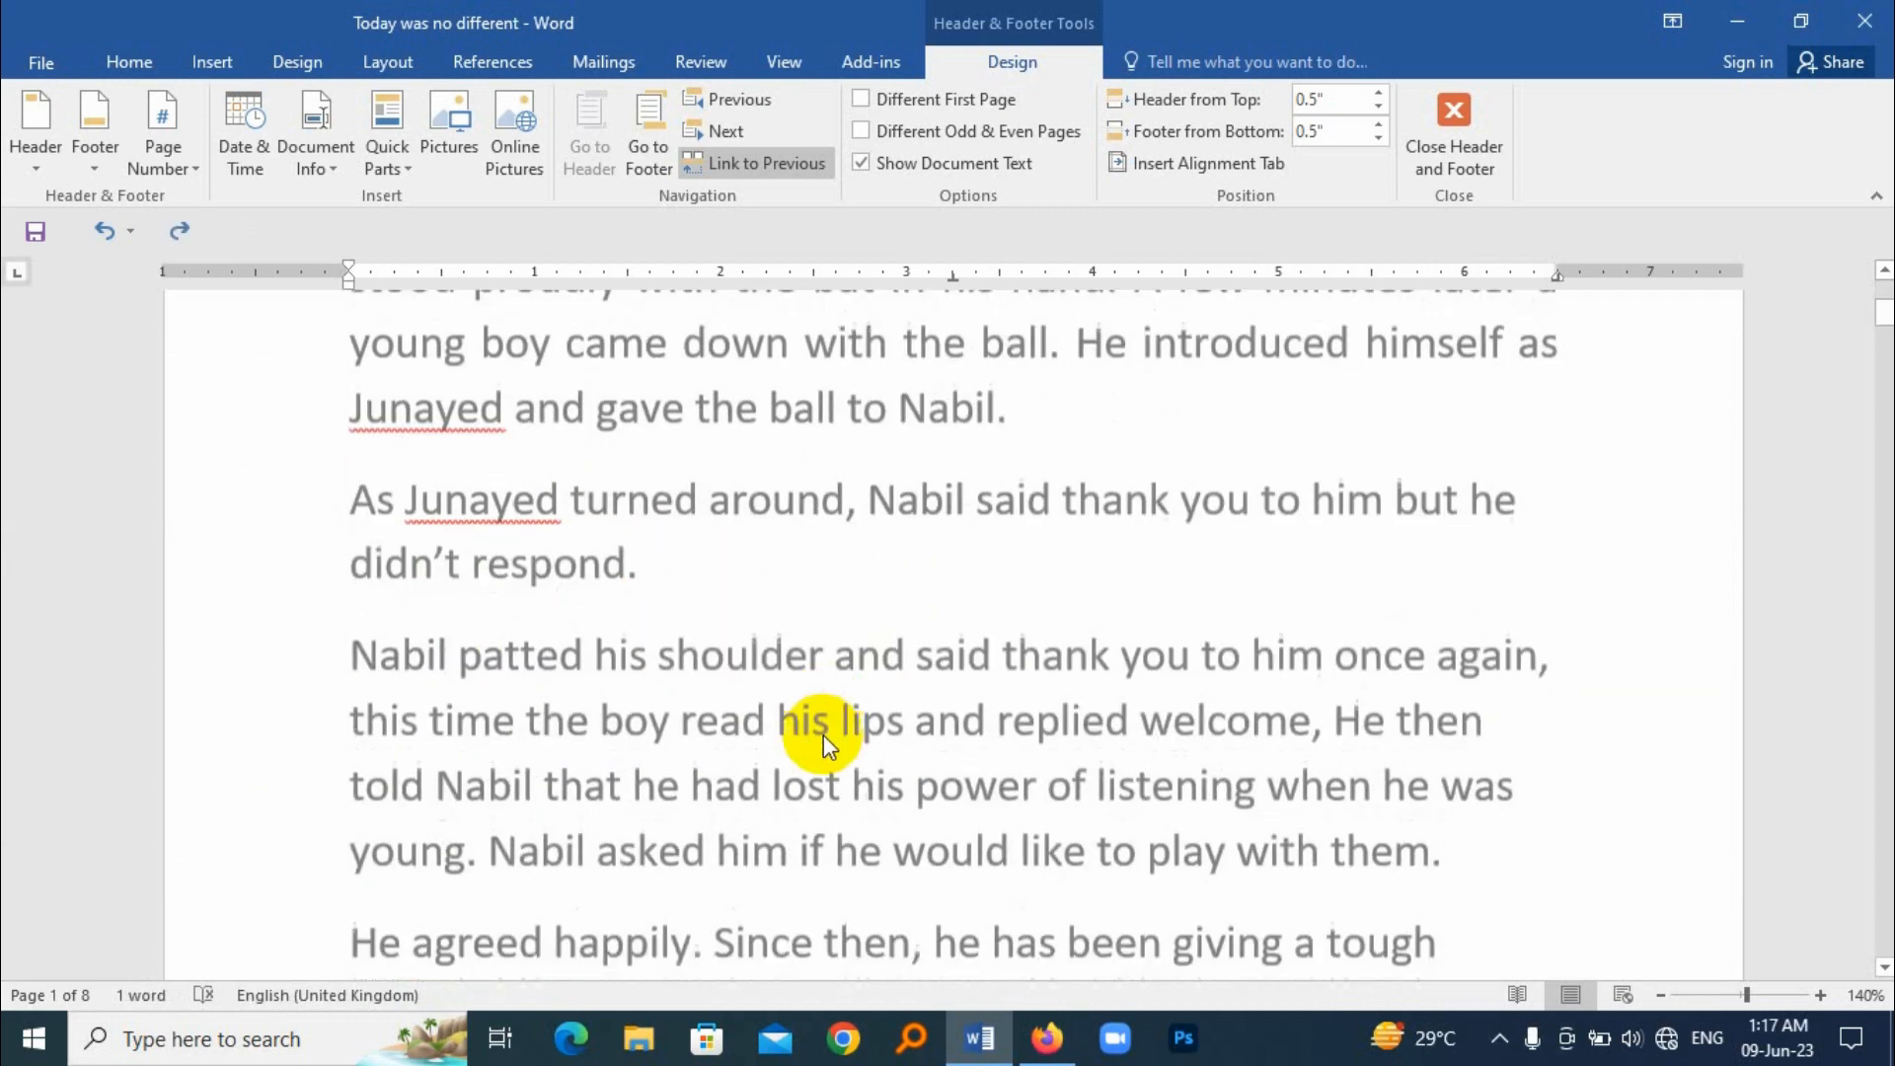
scroll(818, 738, "down", 3)
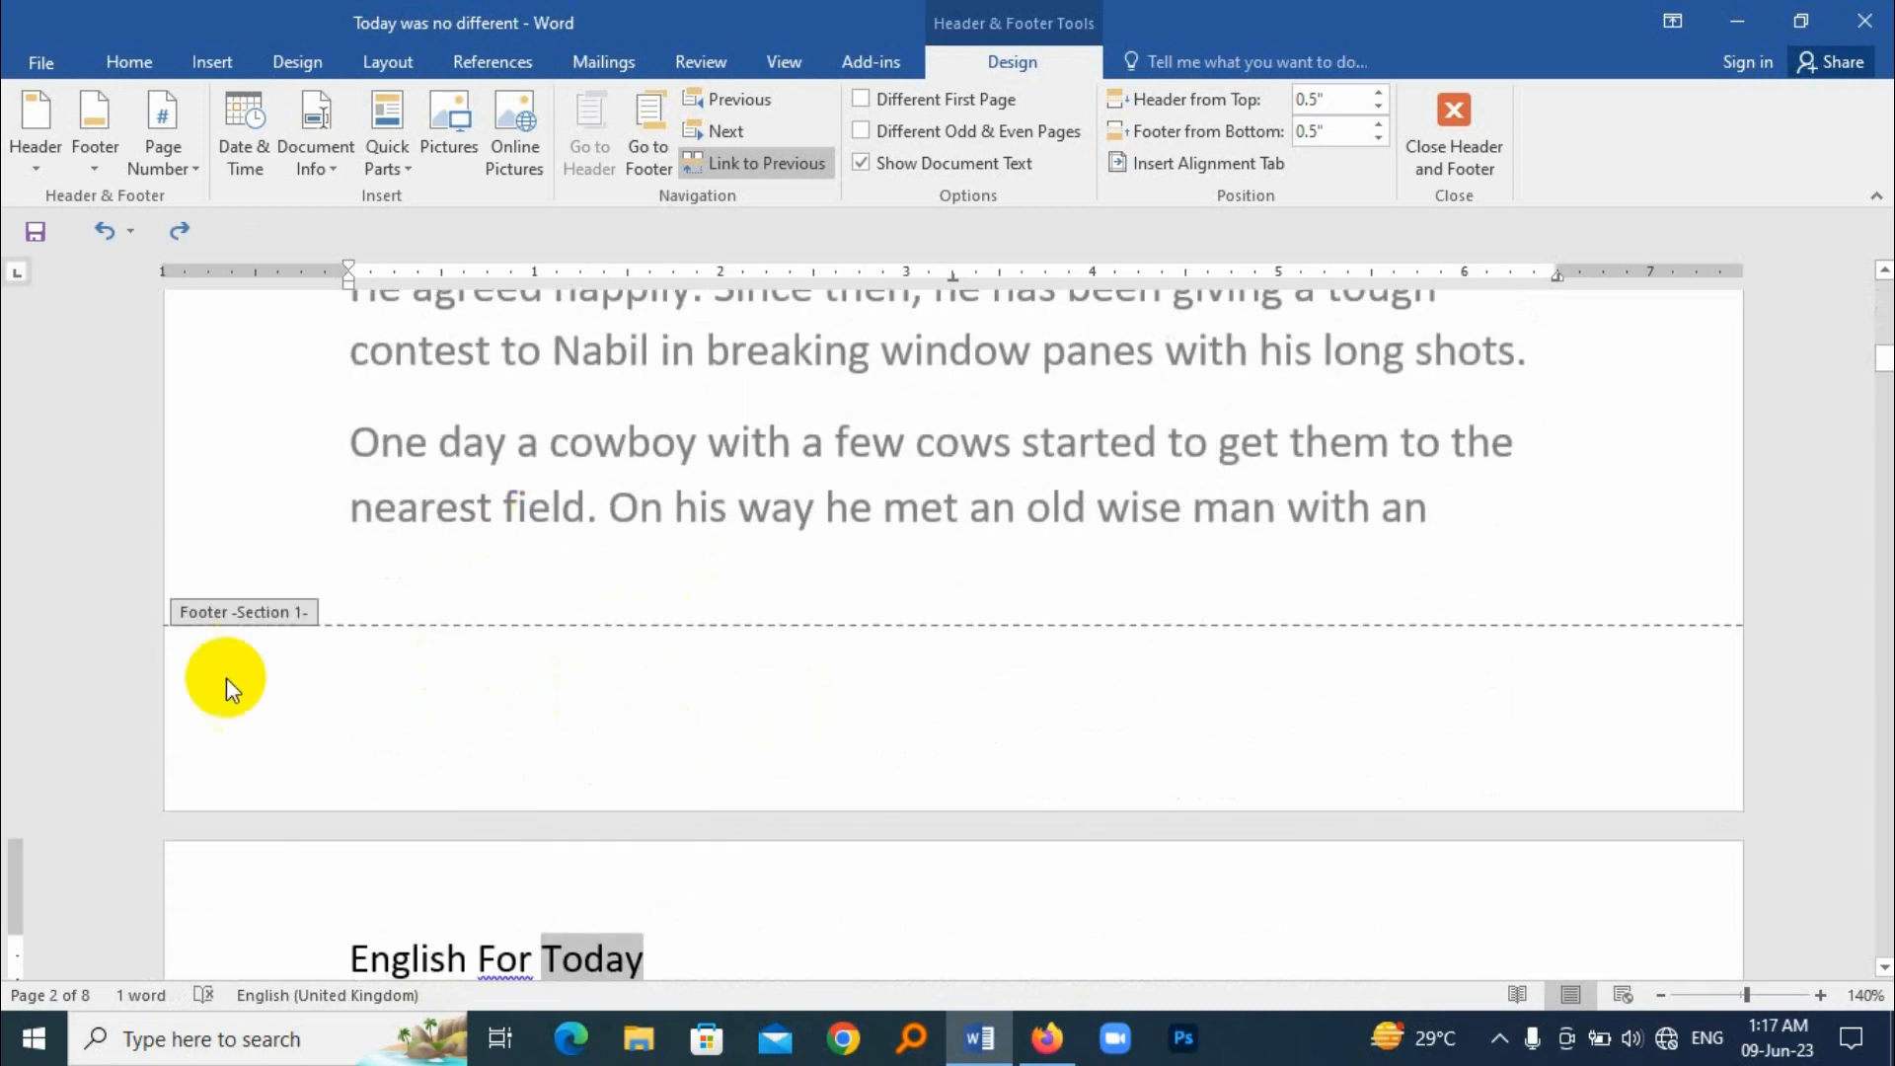
scroll(459, 645, "down", 1)
scroll(459, 645, "down", 3)
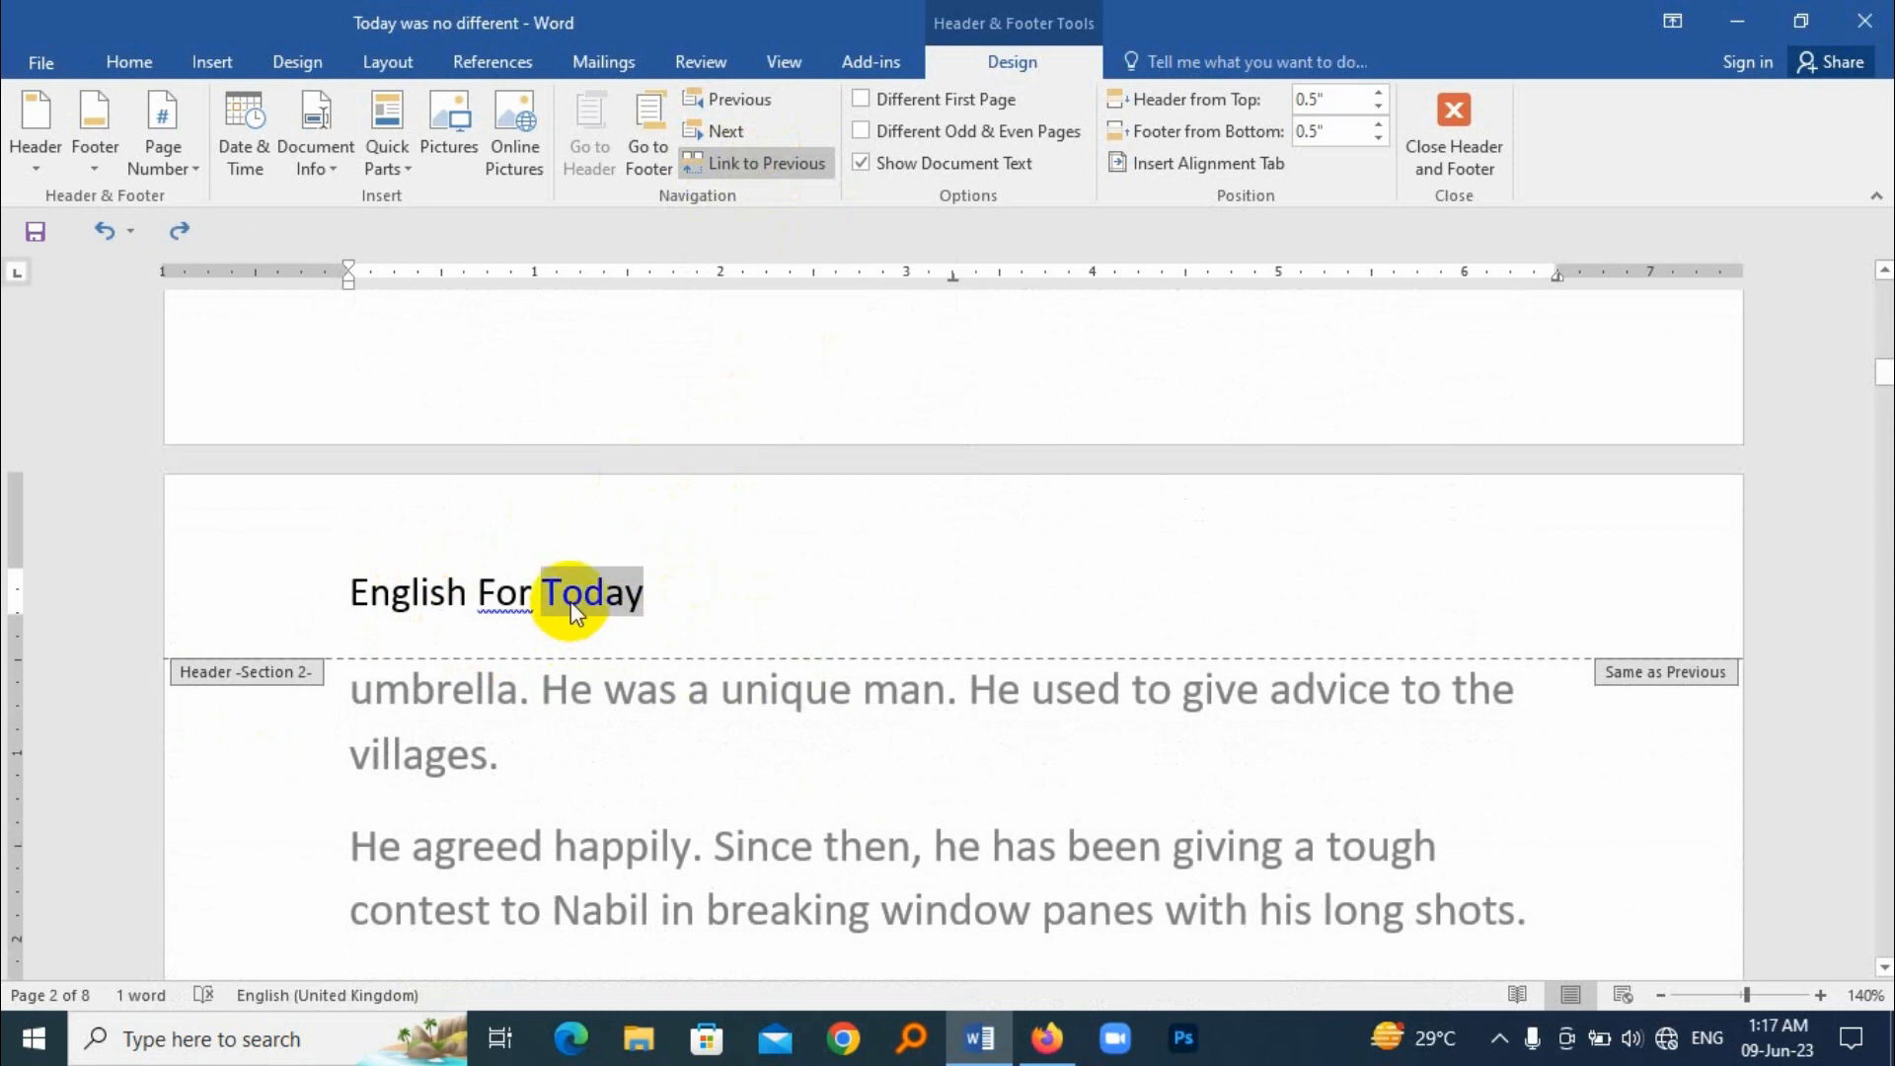
Unlink the Section 2 header from the previous section and replace its text with "A glimpse of culture"
left_click(769, 162)
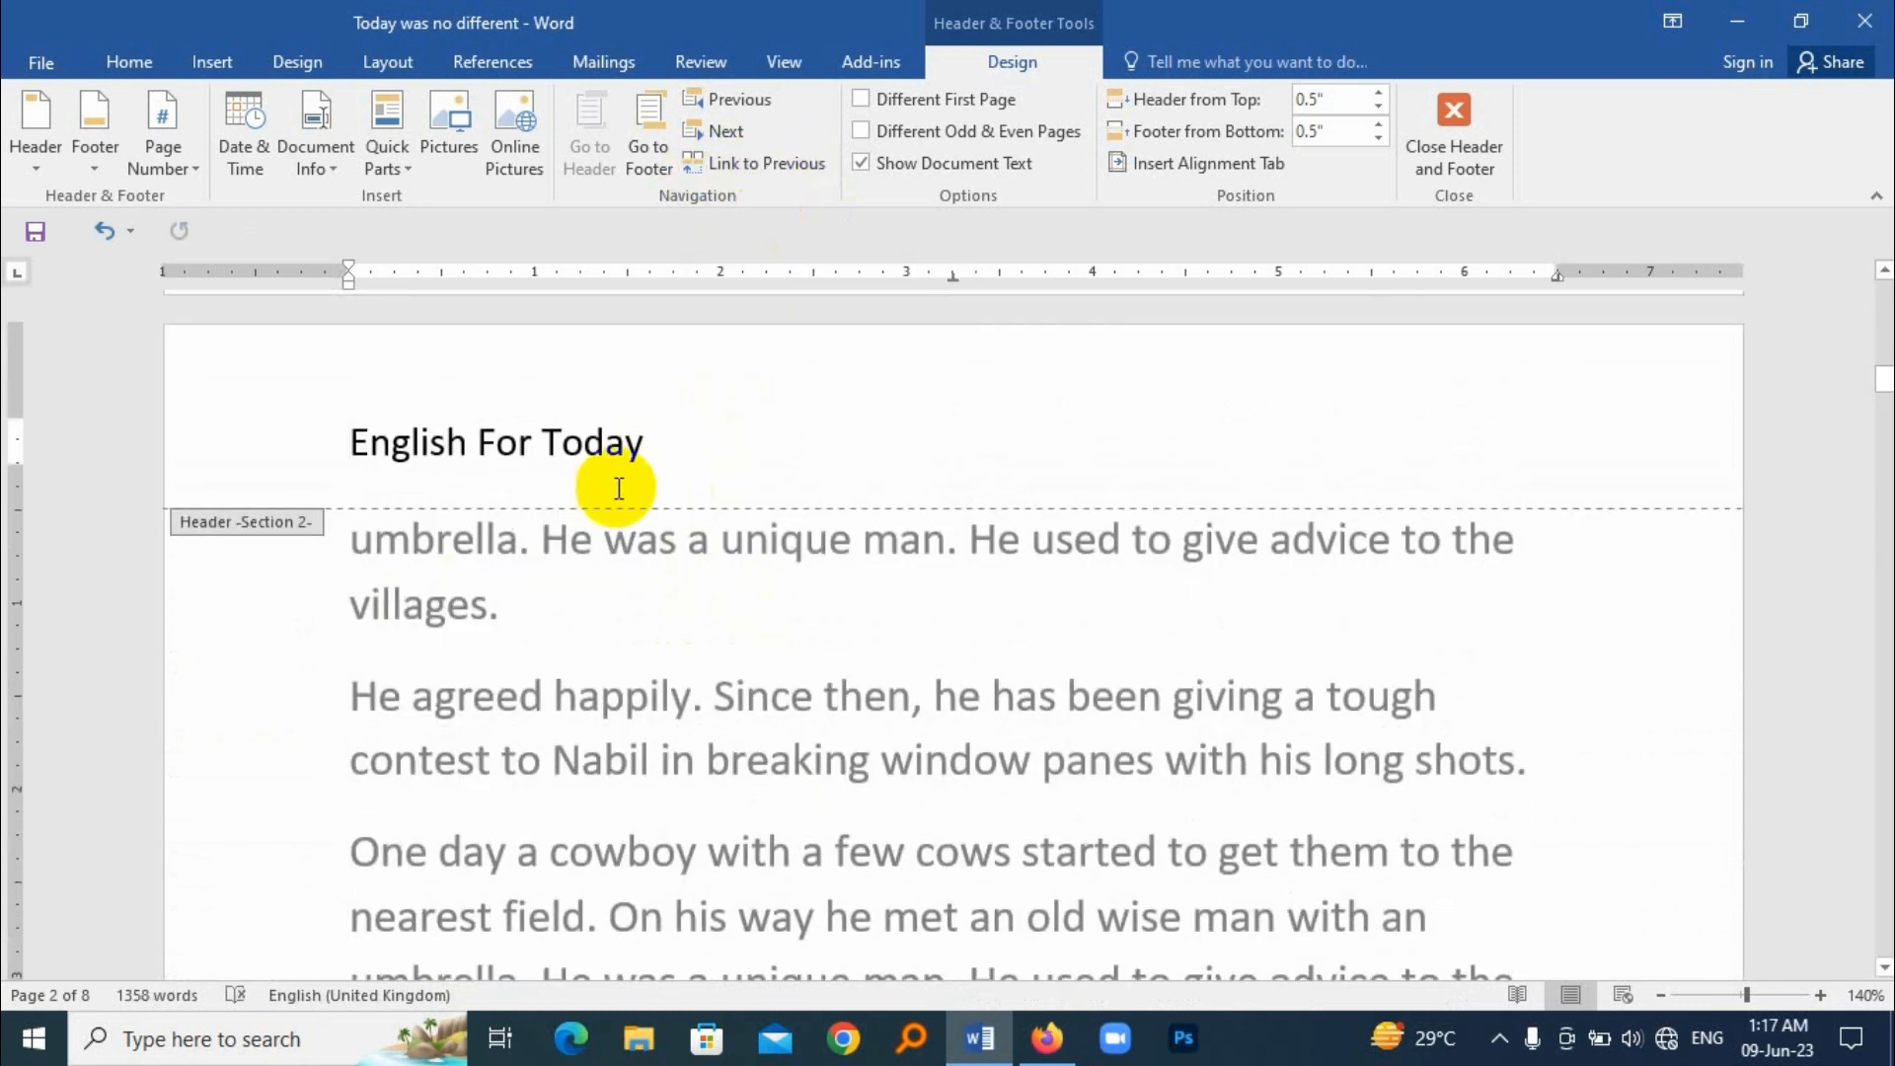
left_click_drag(680, 446, 338, 435)
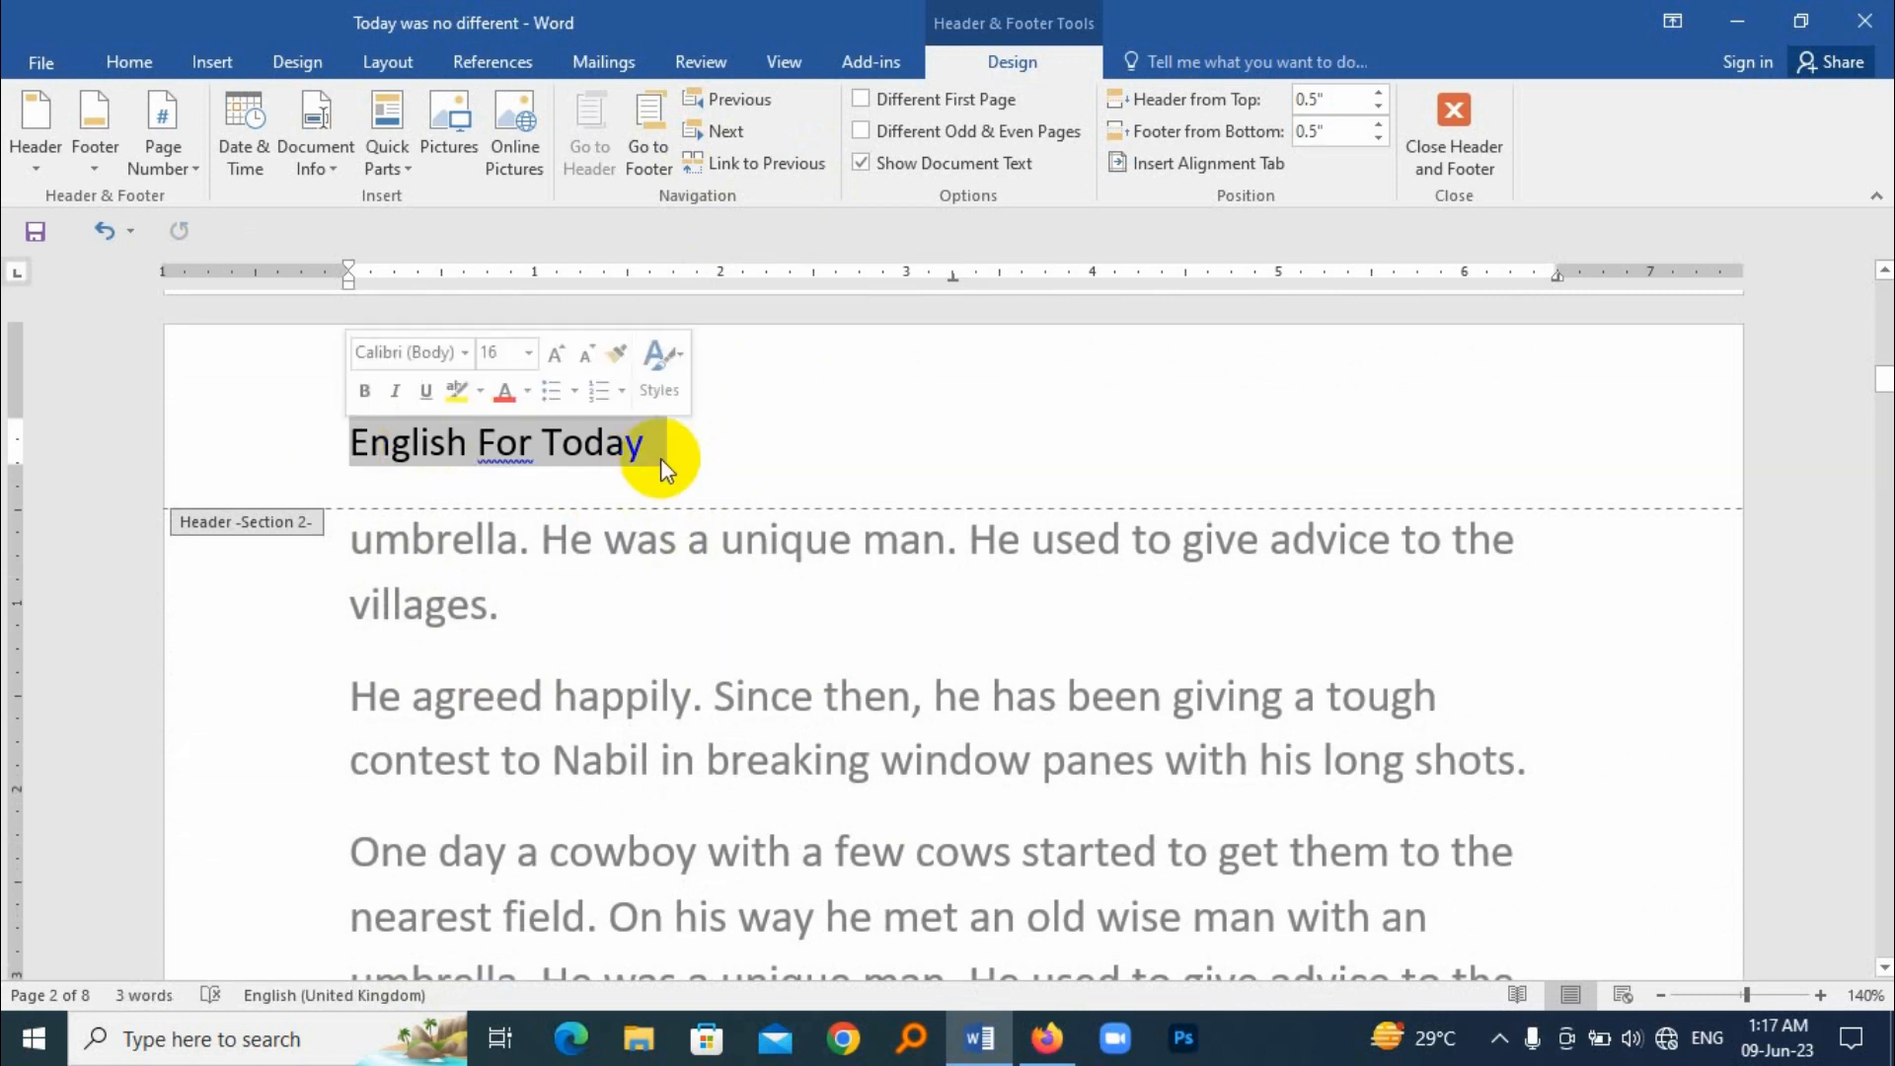
type("A glimpse of culture")
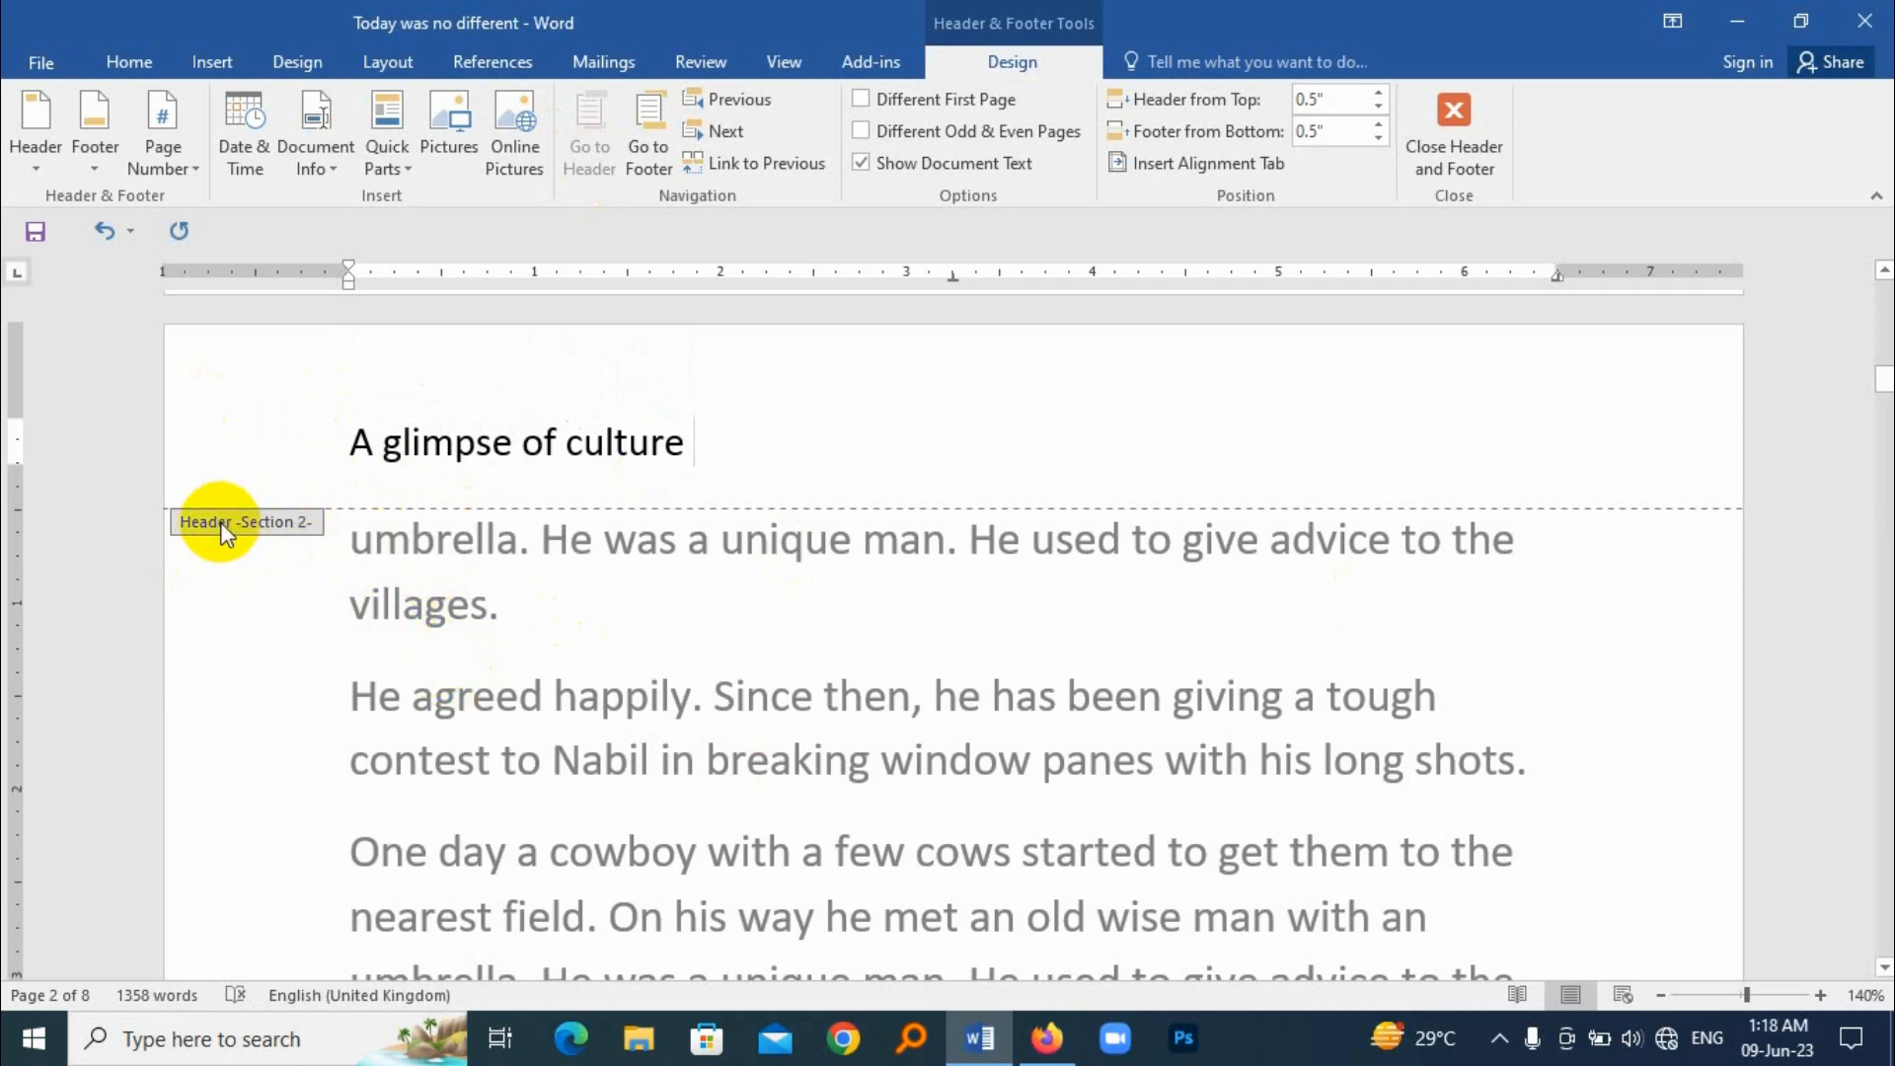
Compare the headers on pages 1, 2 and 3 to see which pages use the Section 2 header text
scroll(626, 647, "down", 10)
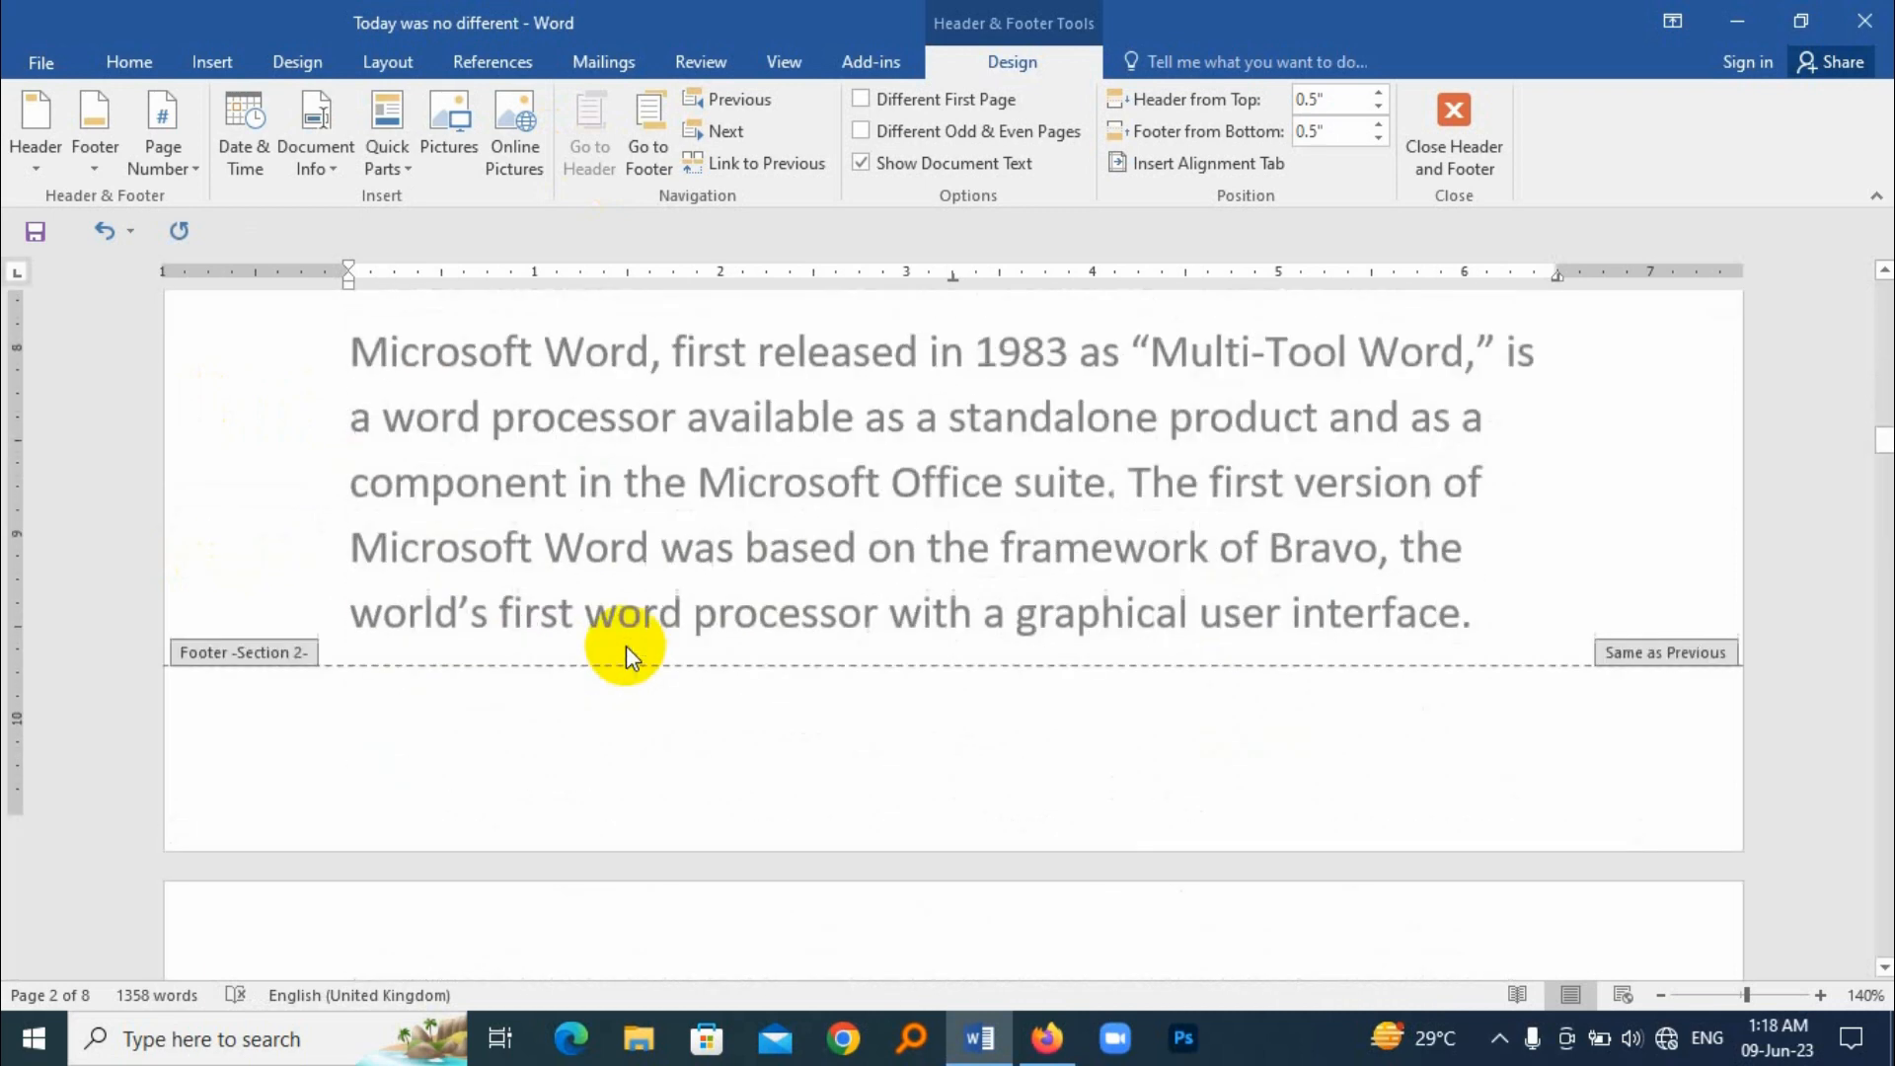
scroll(625, 645, "down", 5)
left_click_drag(359, 410, 643, 381)
scroll(694, 626, "up", 5)
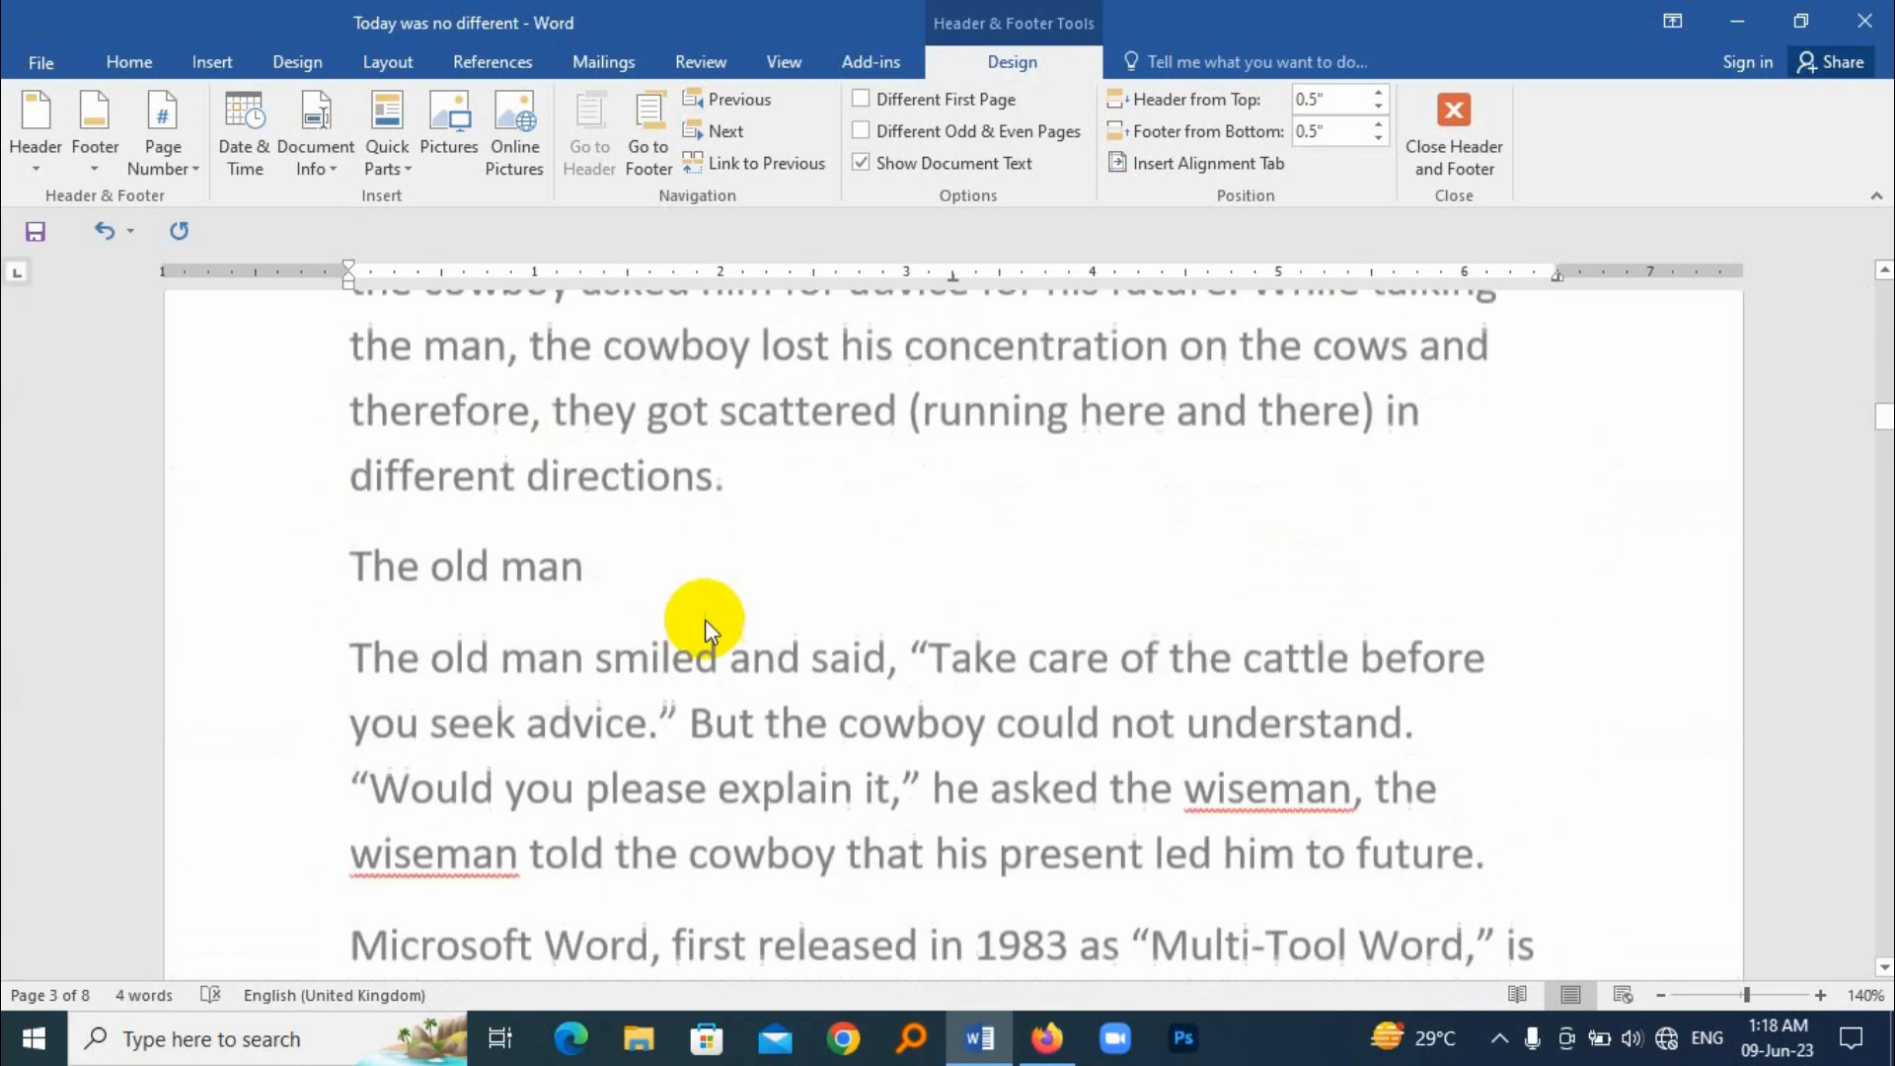
scroll(705, 618, "up", 10)
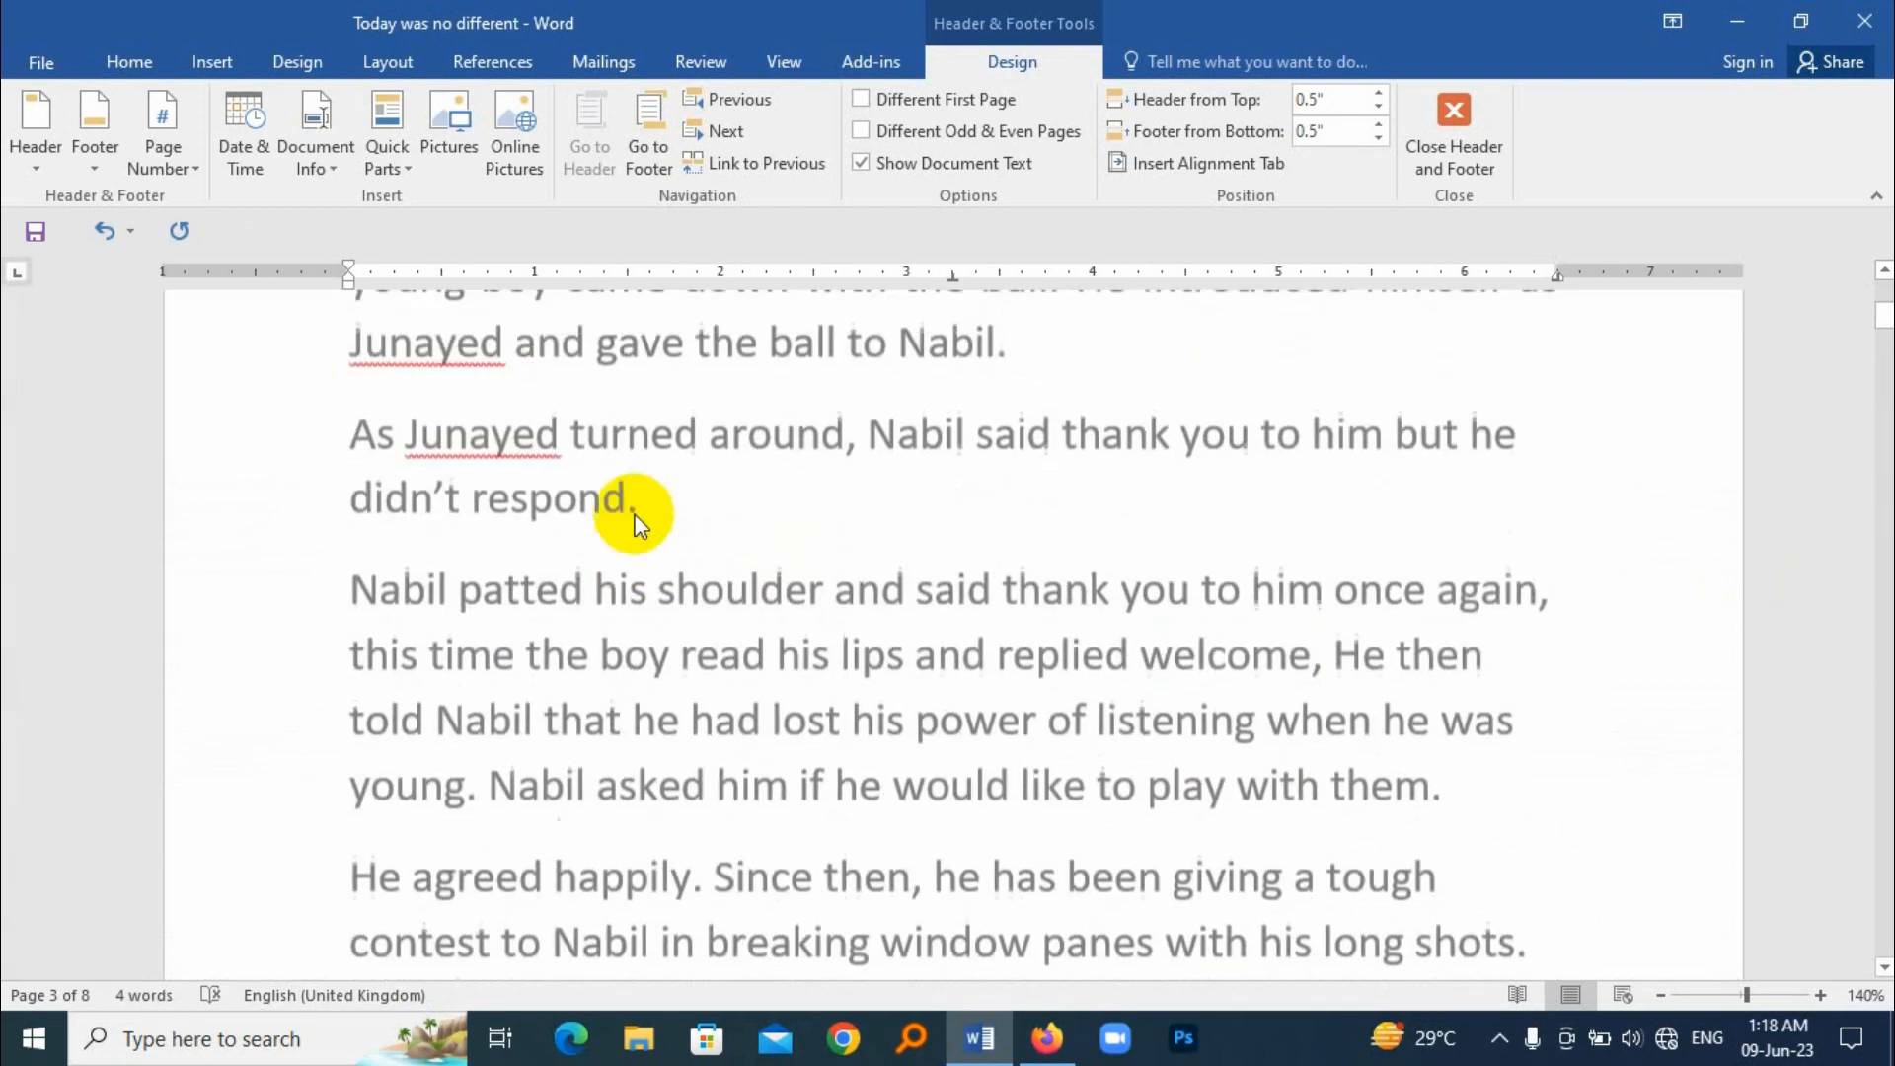
scroll(500, 466, "up", 2)
scroll(707, 516, "down", 10)
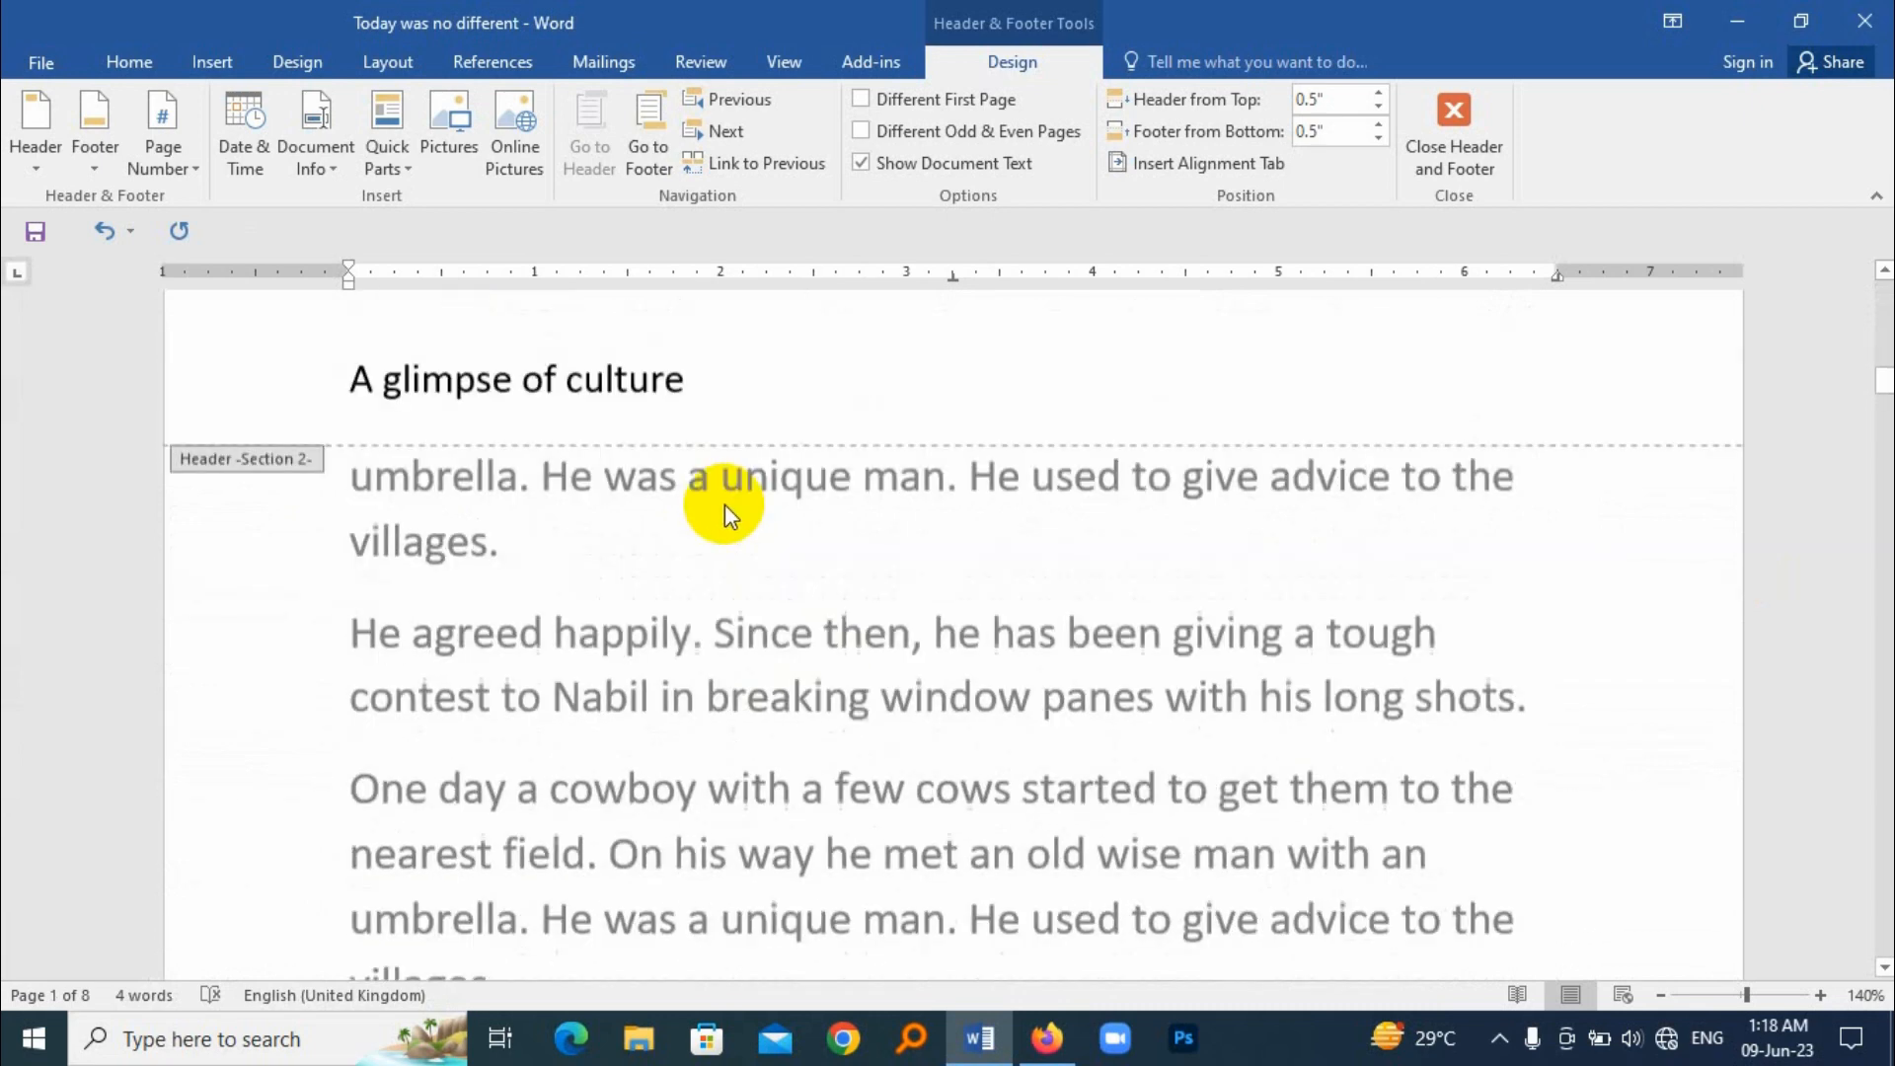
scroll(724, 505, "up", 1)
scroll(559, 458, "down", 10)
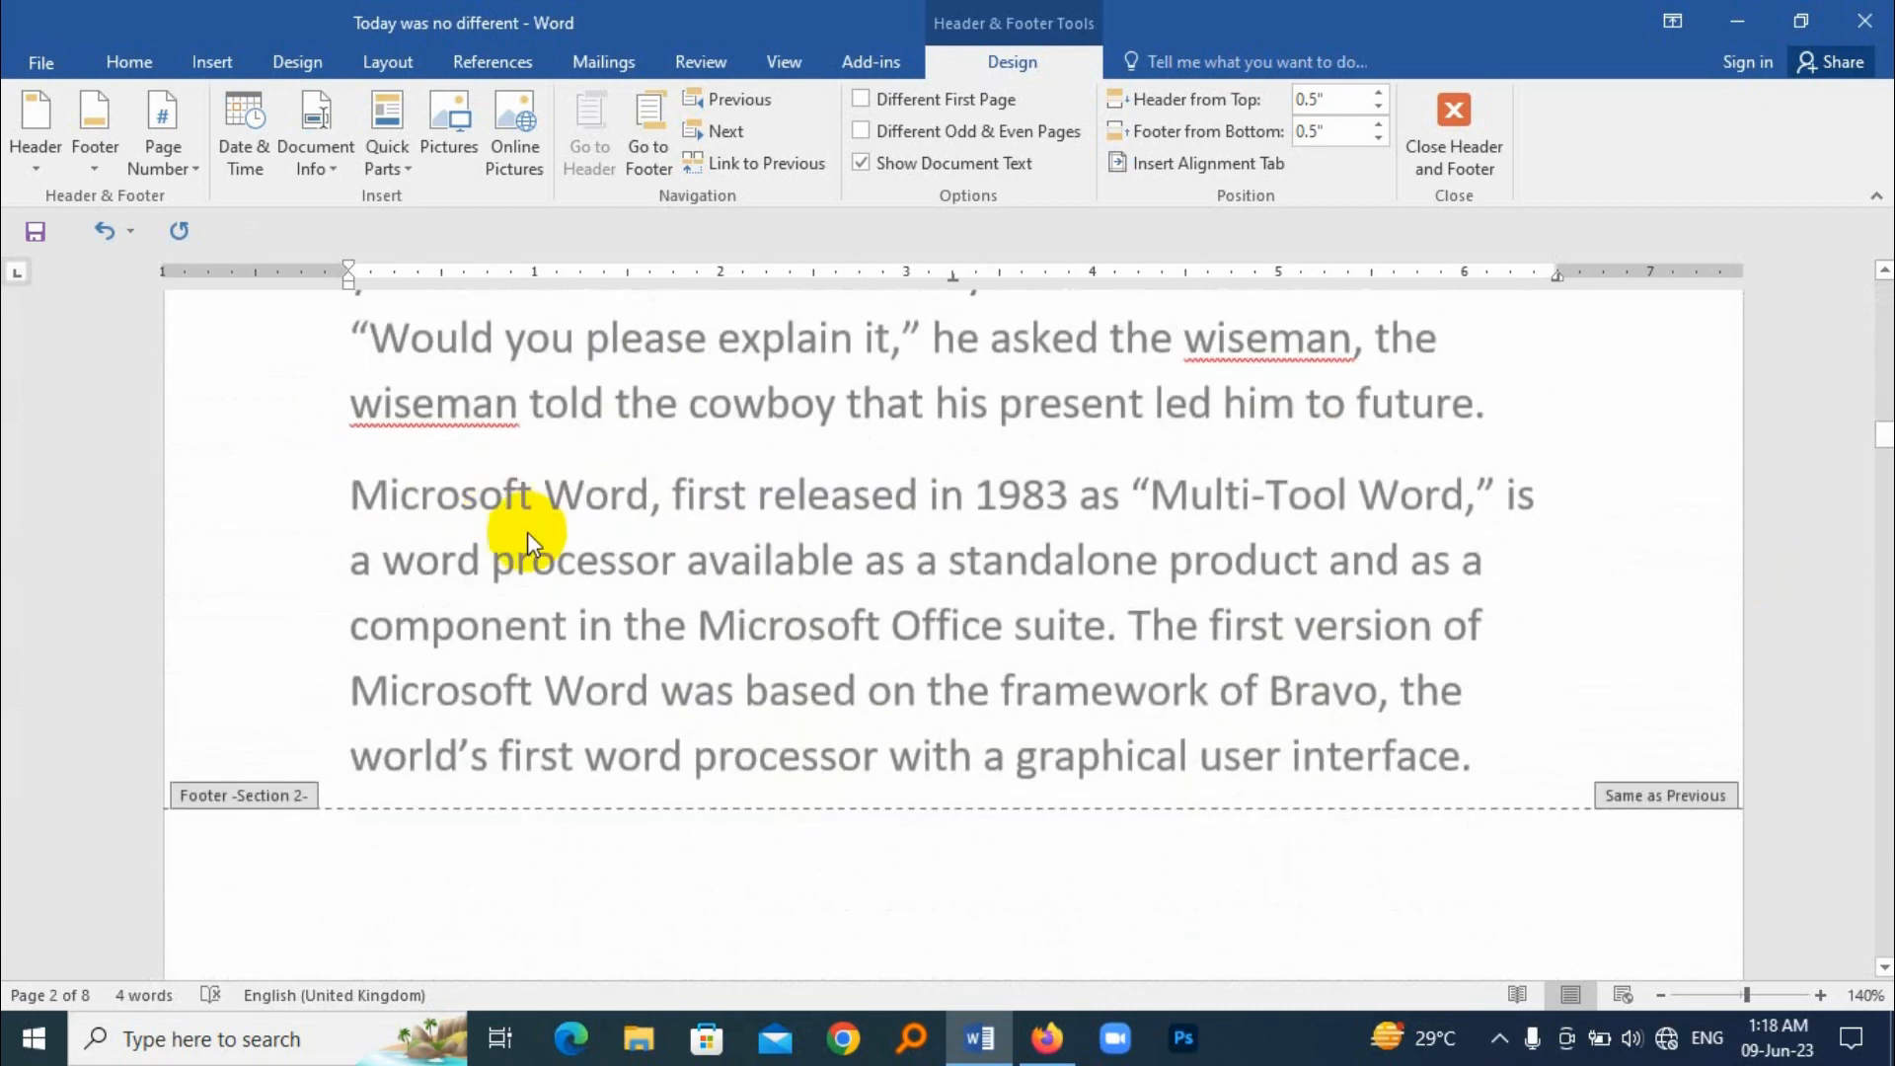
scroll(528, 534, "down", 3)
scroll(642, 691, "down", 2)
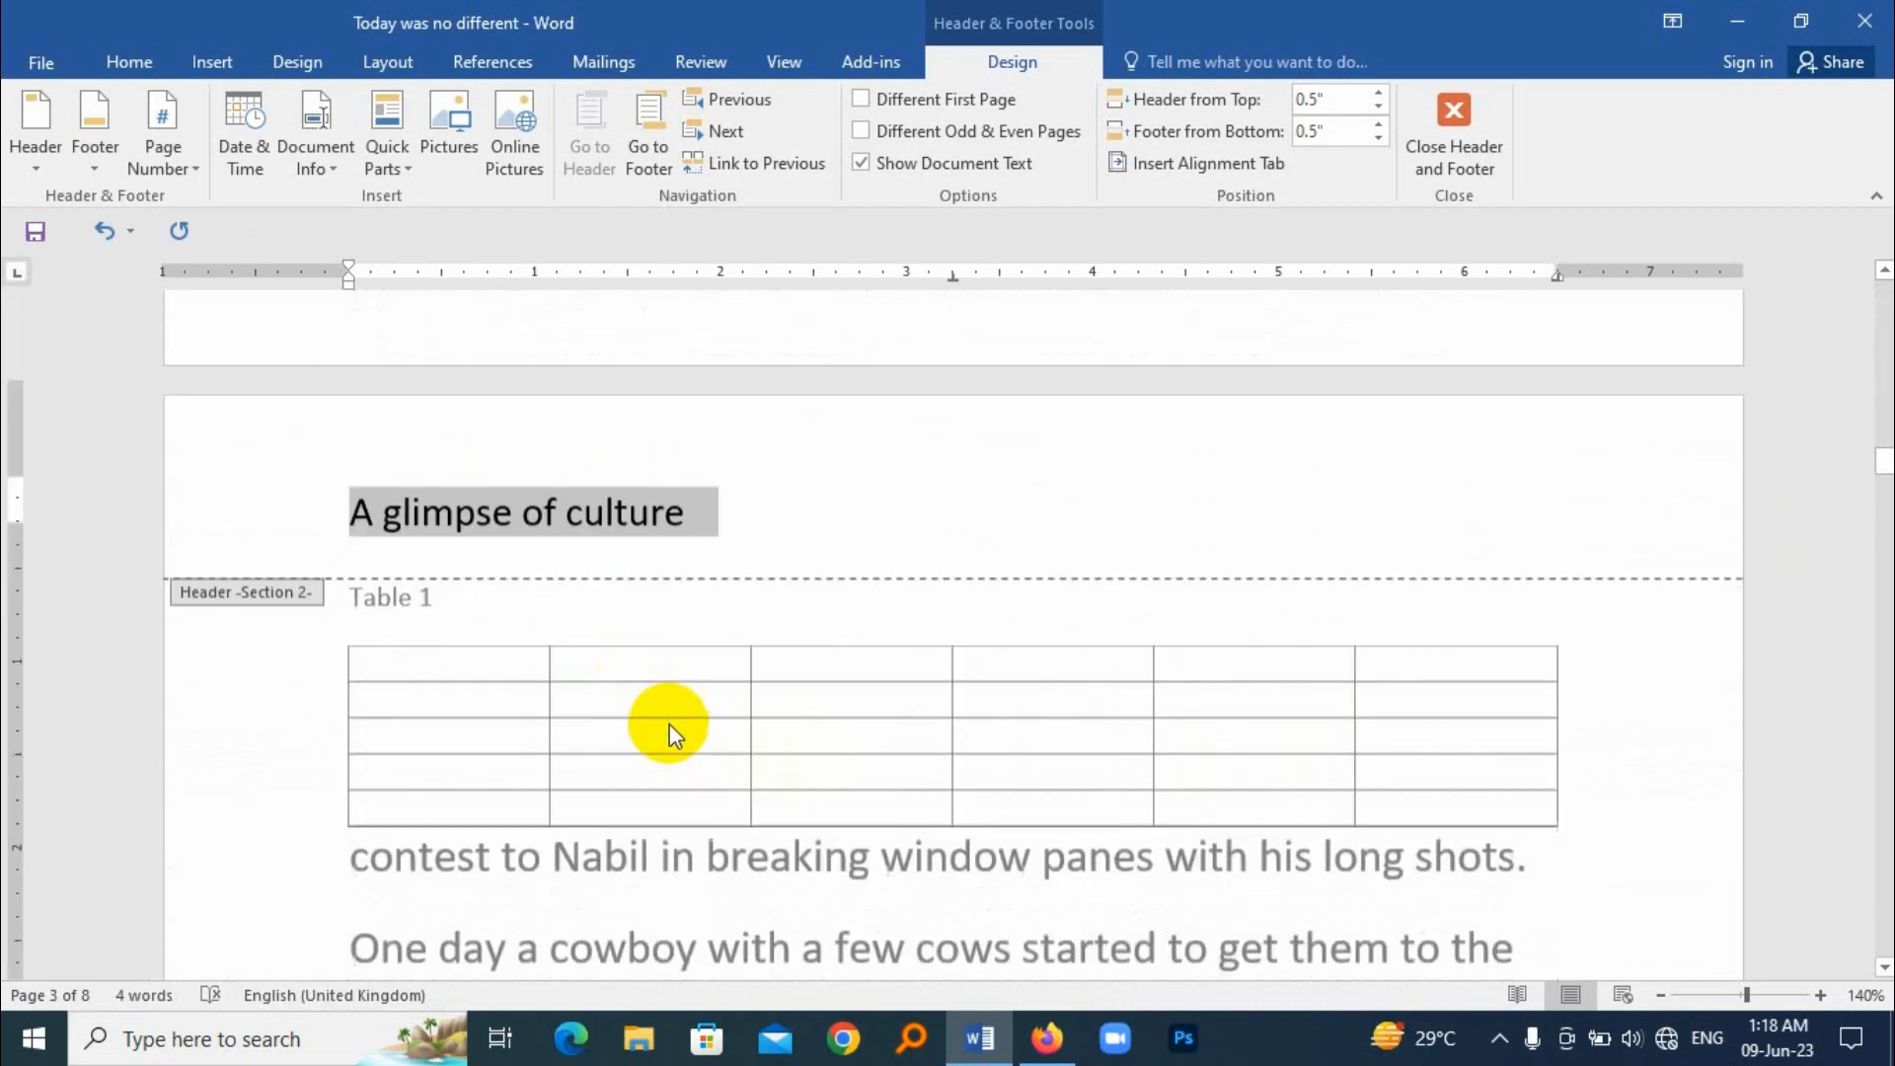
Leave header editing and insert a Next Page section break before "Table 1" at the start of page 3
double_click(387, 606)
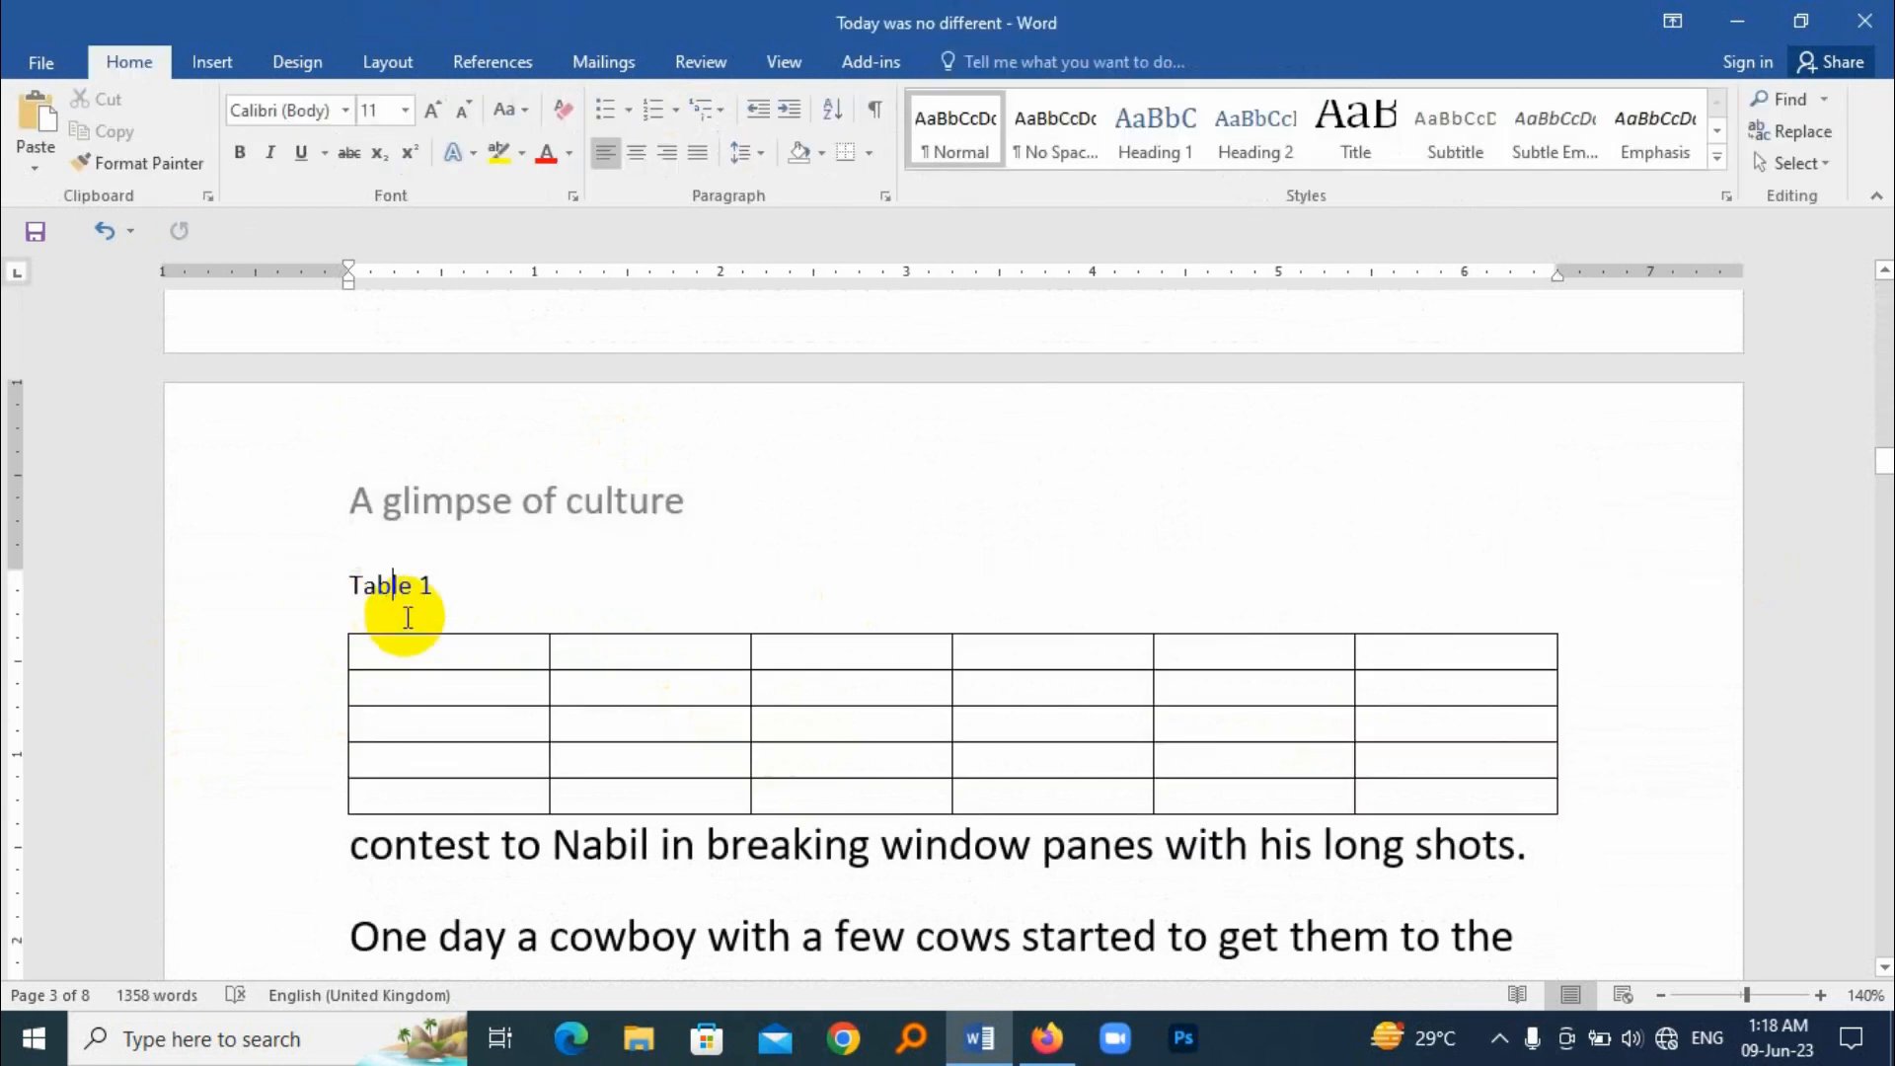
left_click(354, 578)
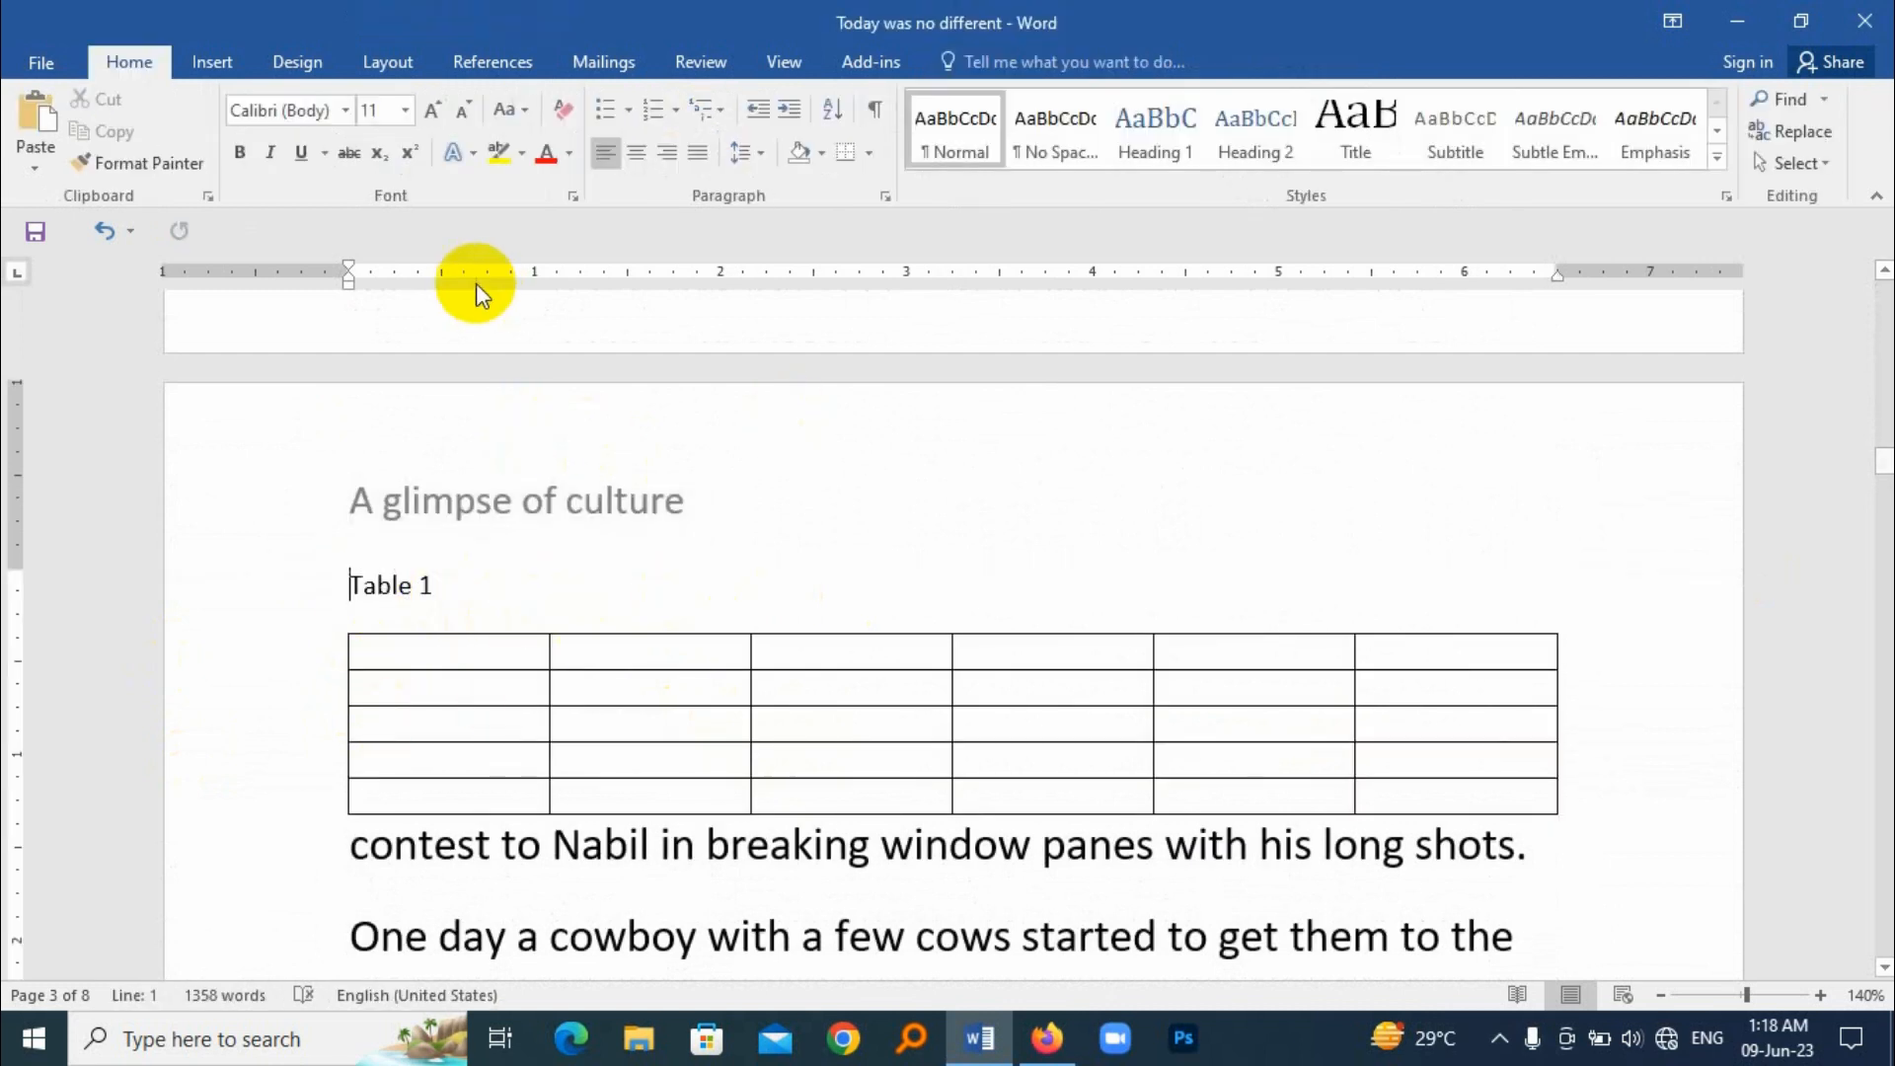
left_click(388, 65)
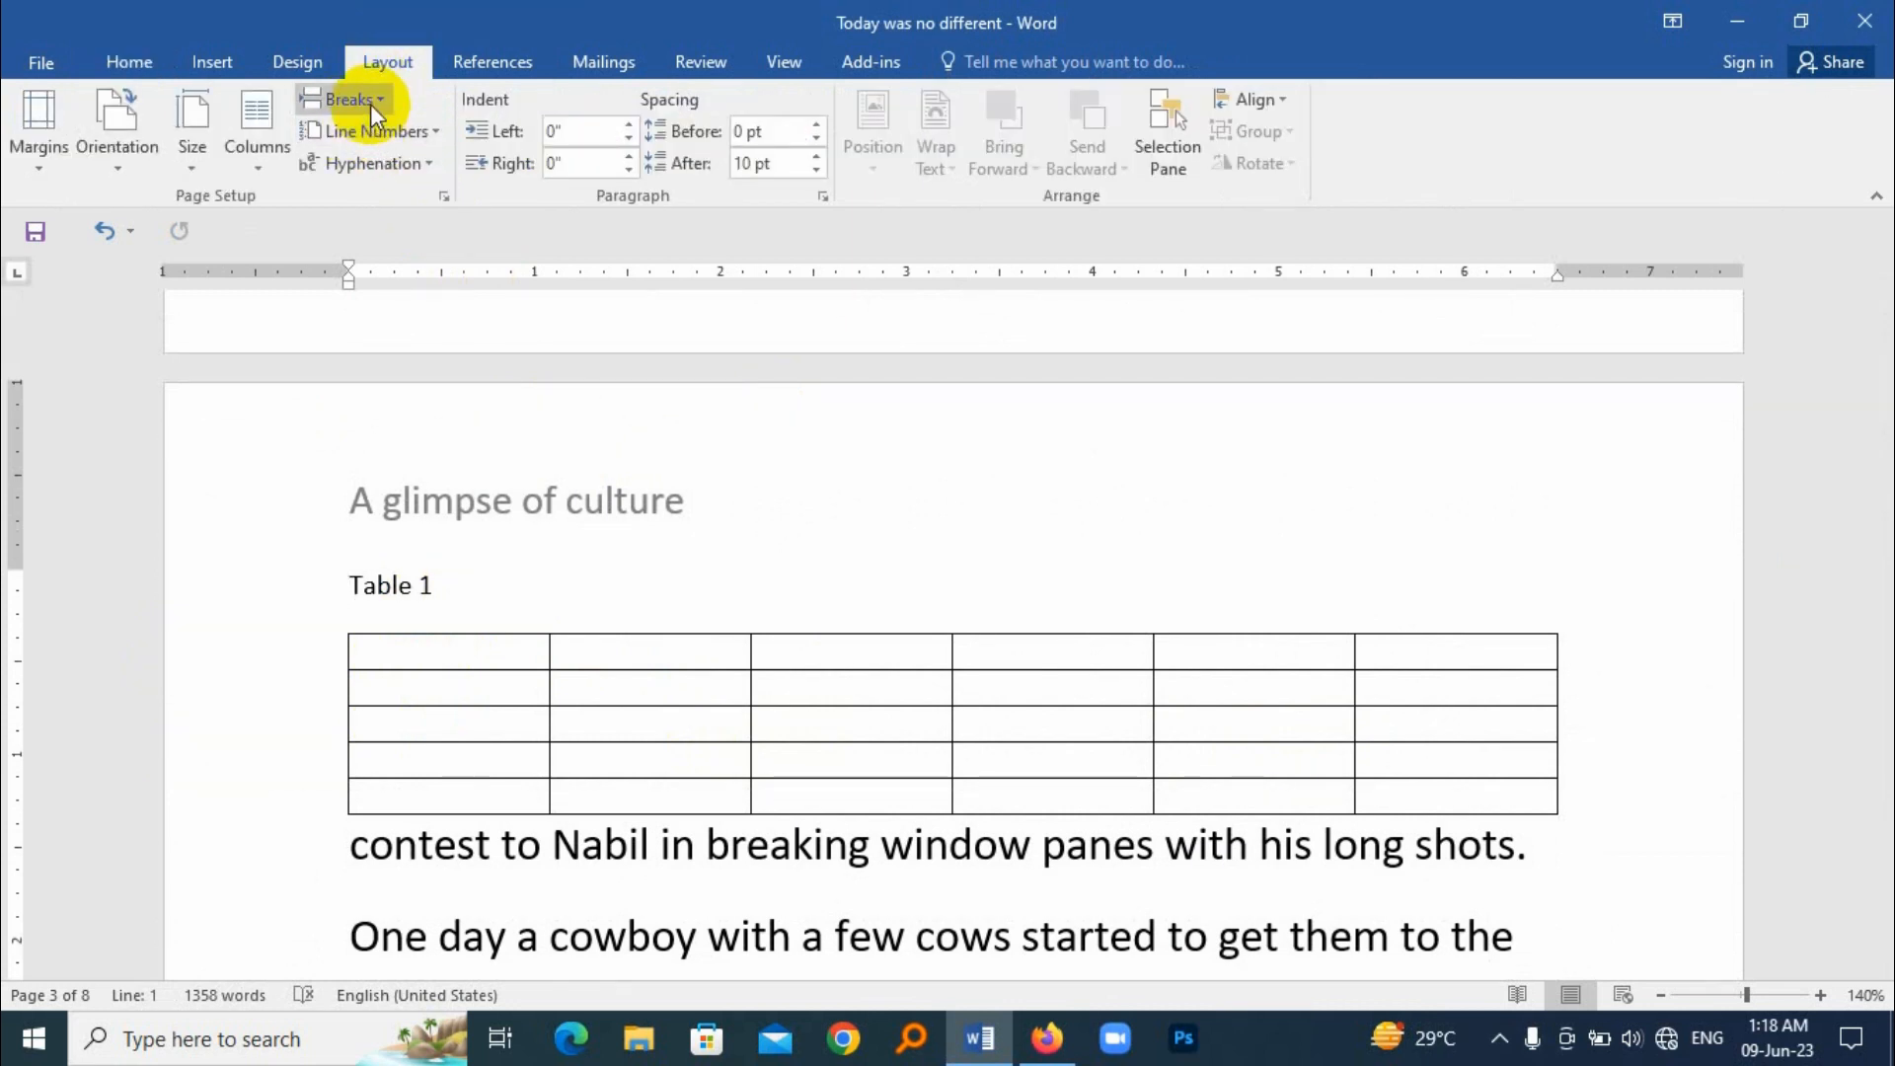
left_click(370, 103)
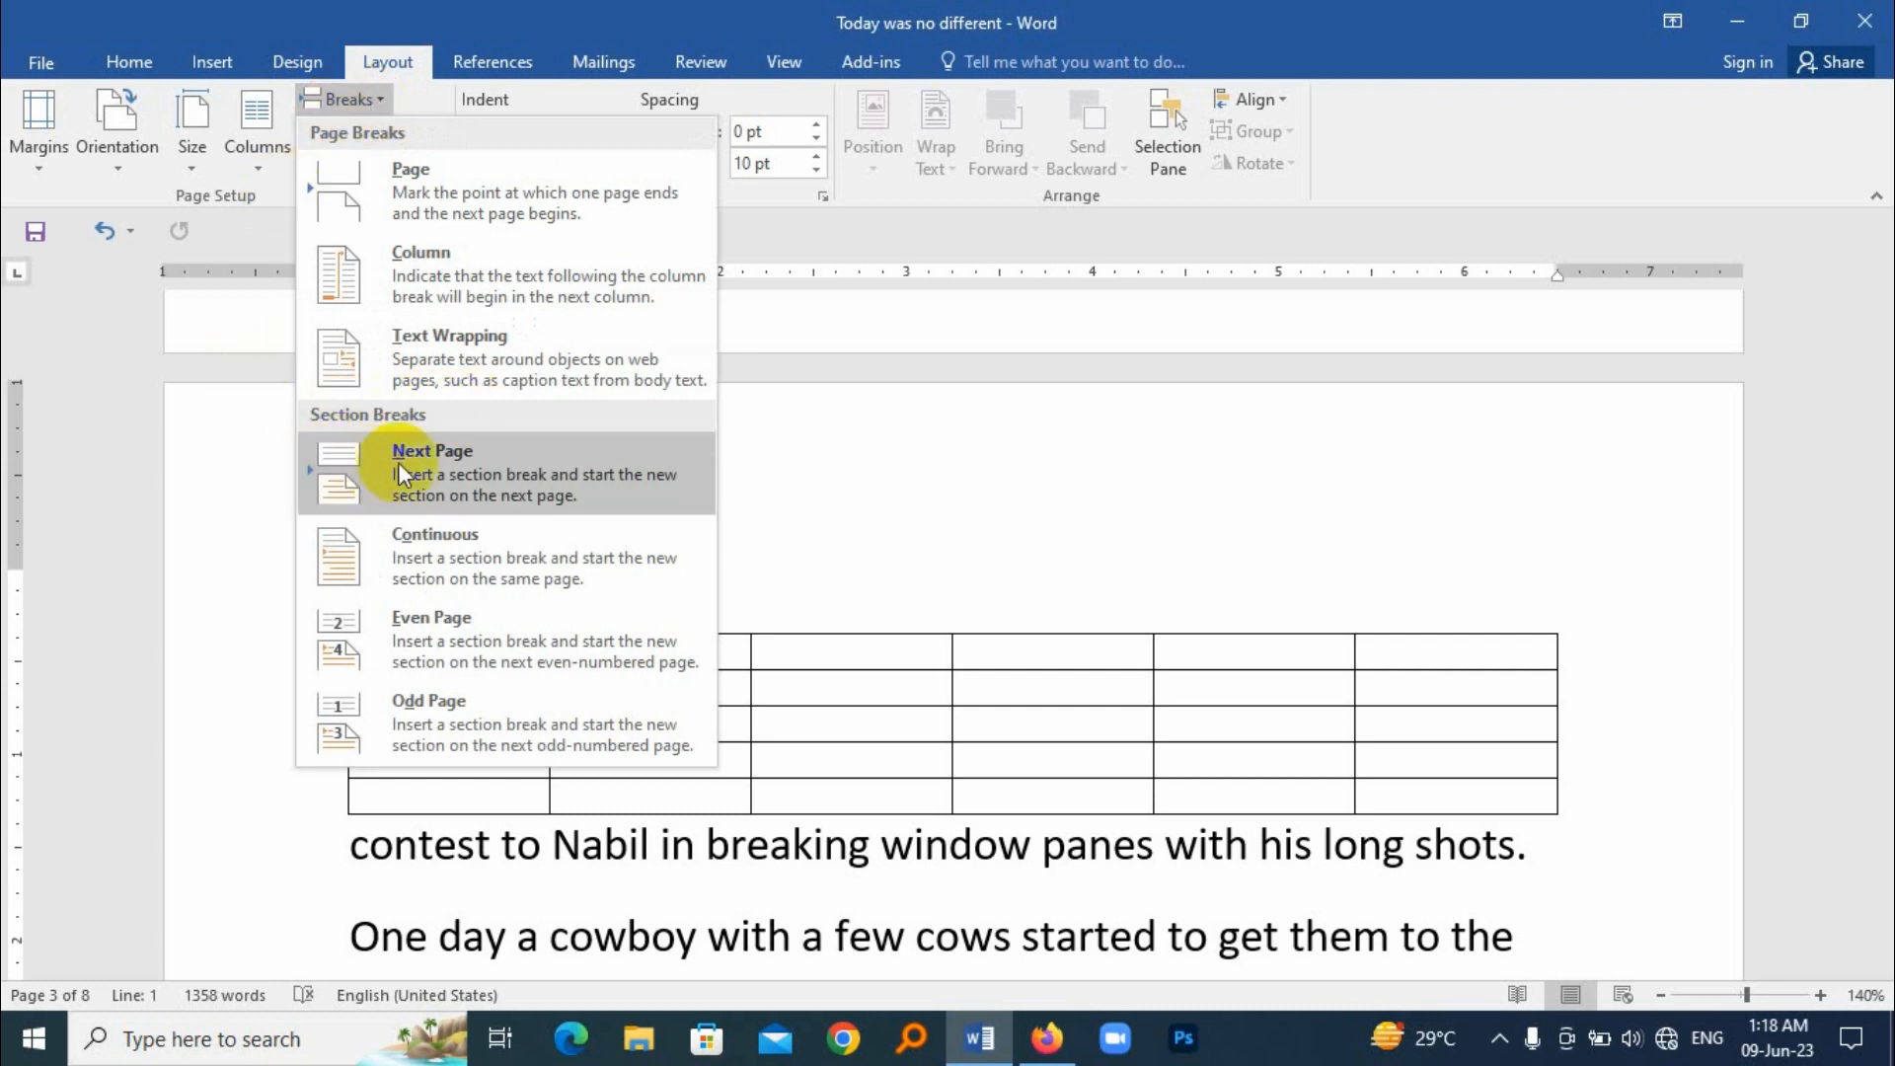
left_click(466, 458)
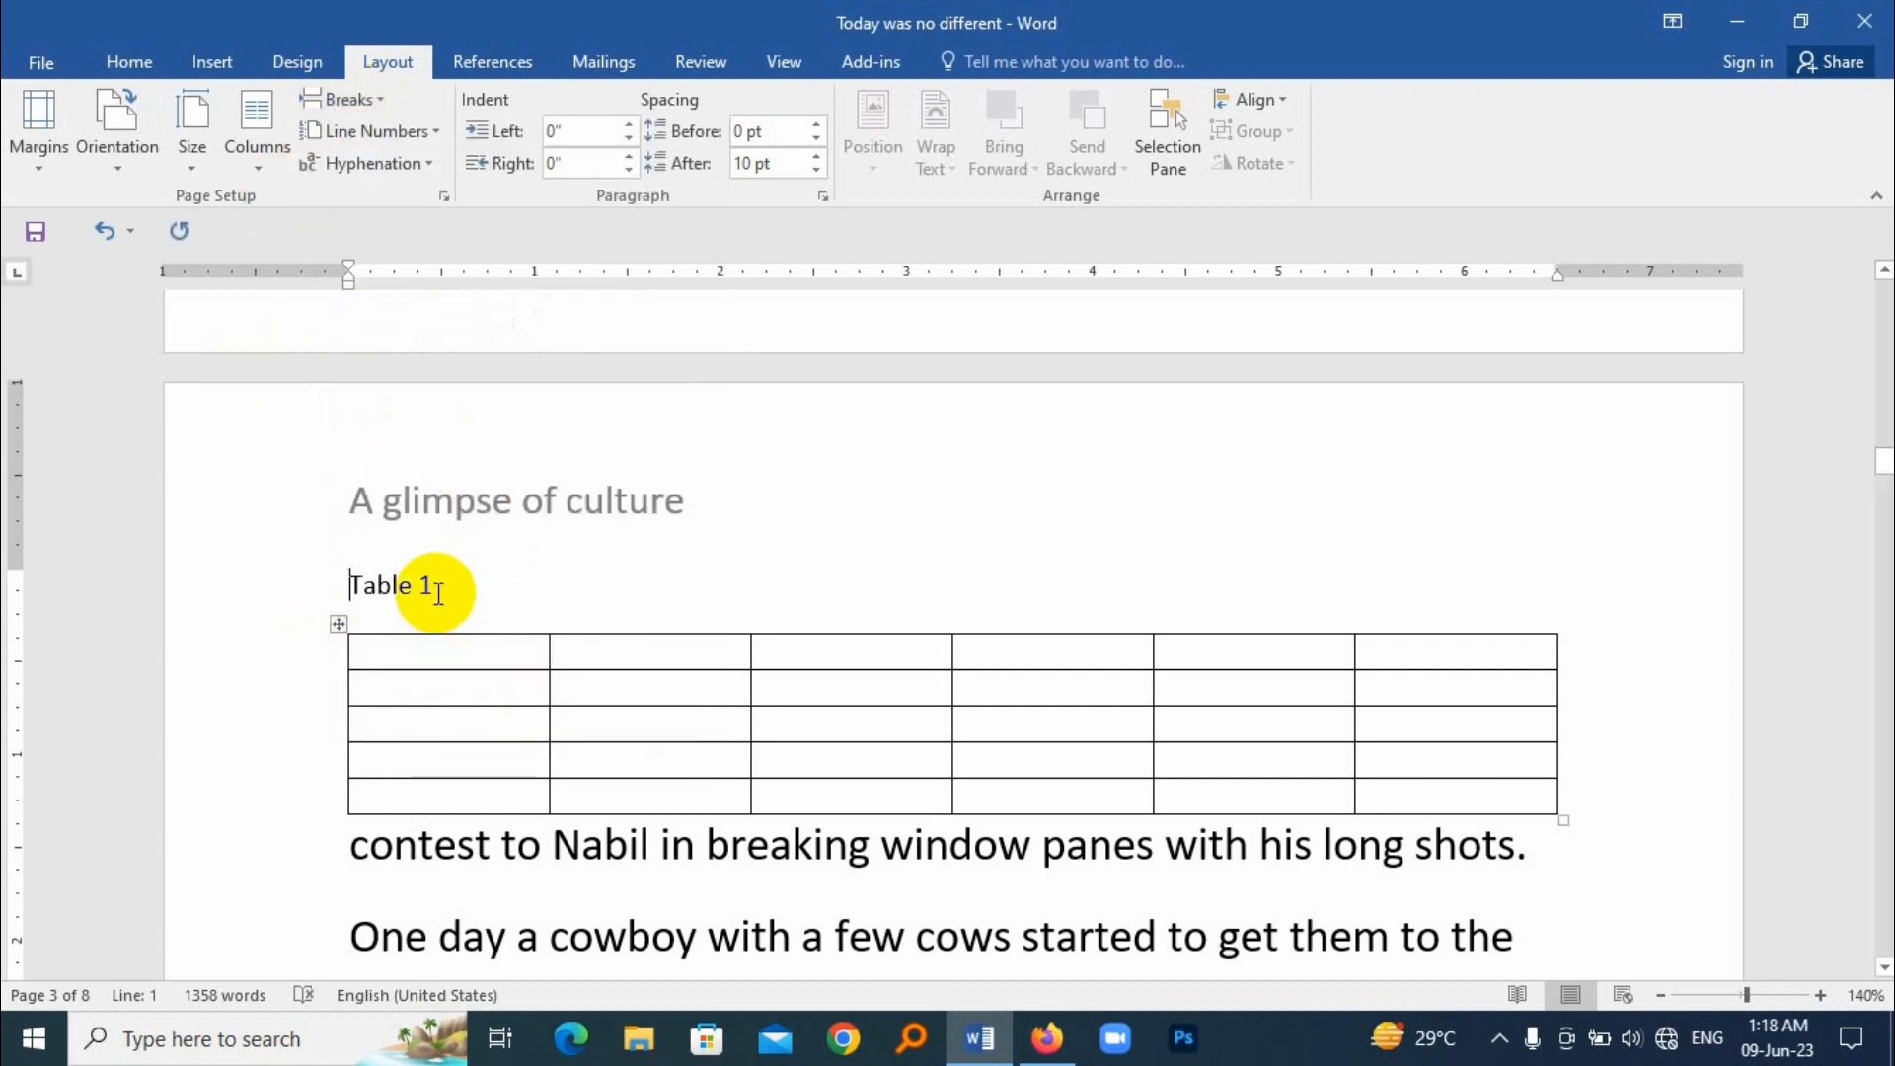
Unlink the Section 3 header on page 3 from the previous section and replace its text with "Food and nutrition"
double_click(672, 496)
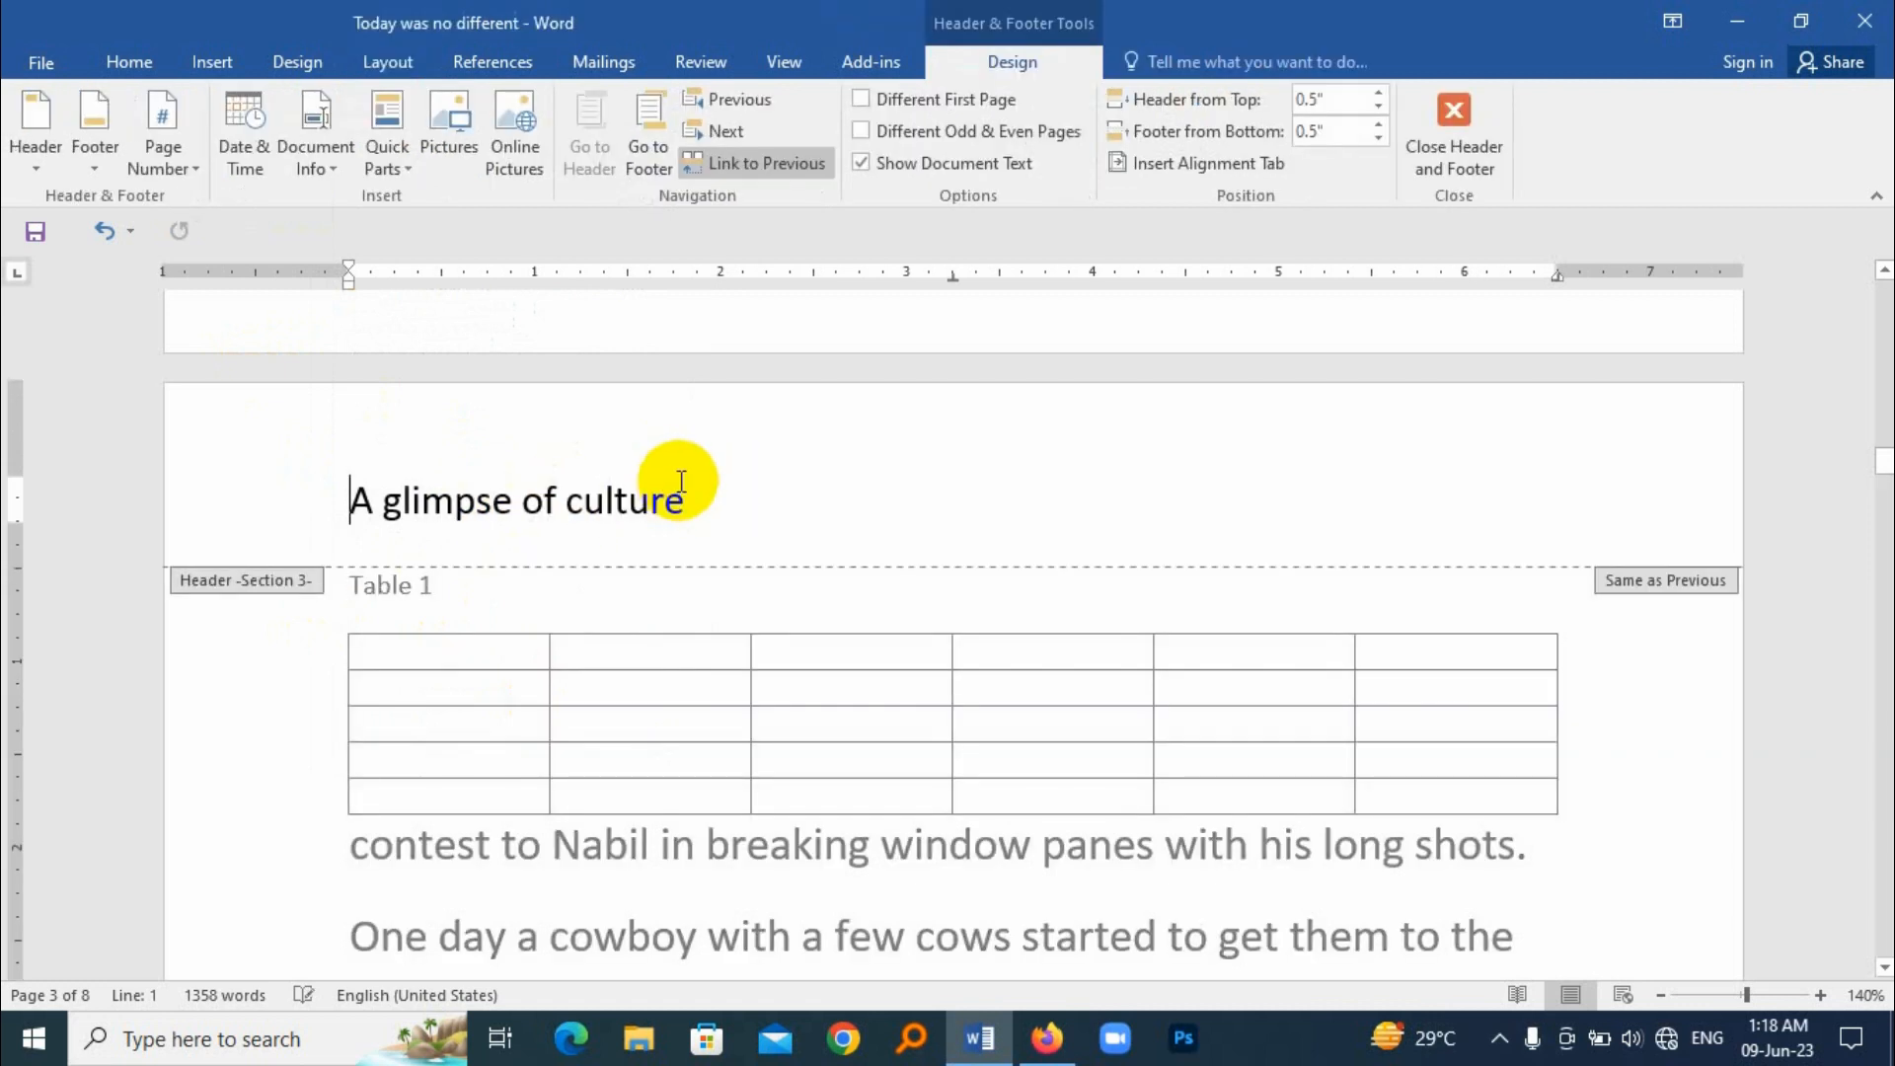
left_click_drag(681, 501, 363, 506)
left_click(765, 165)
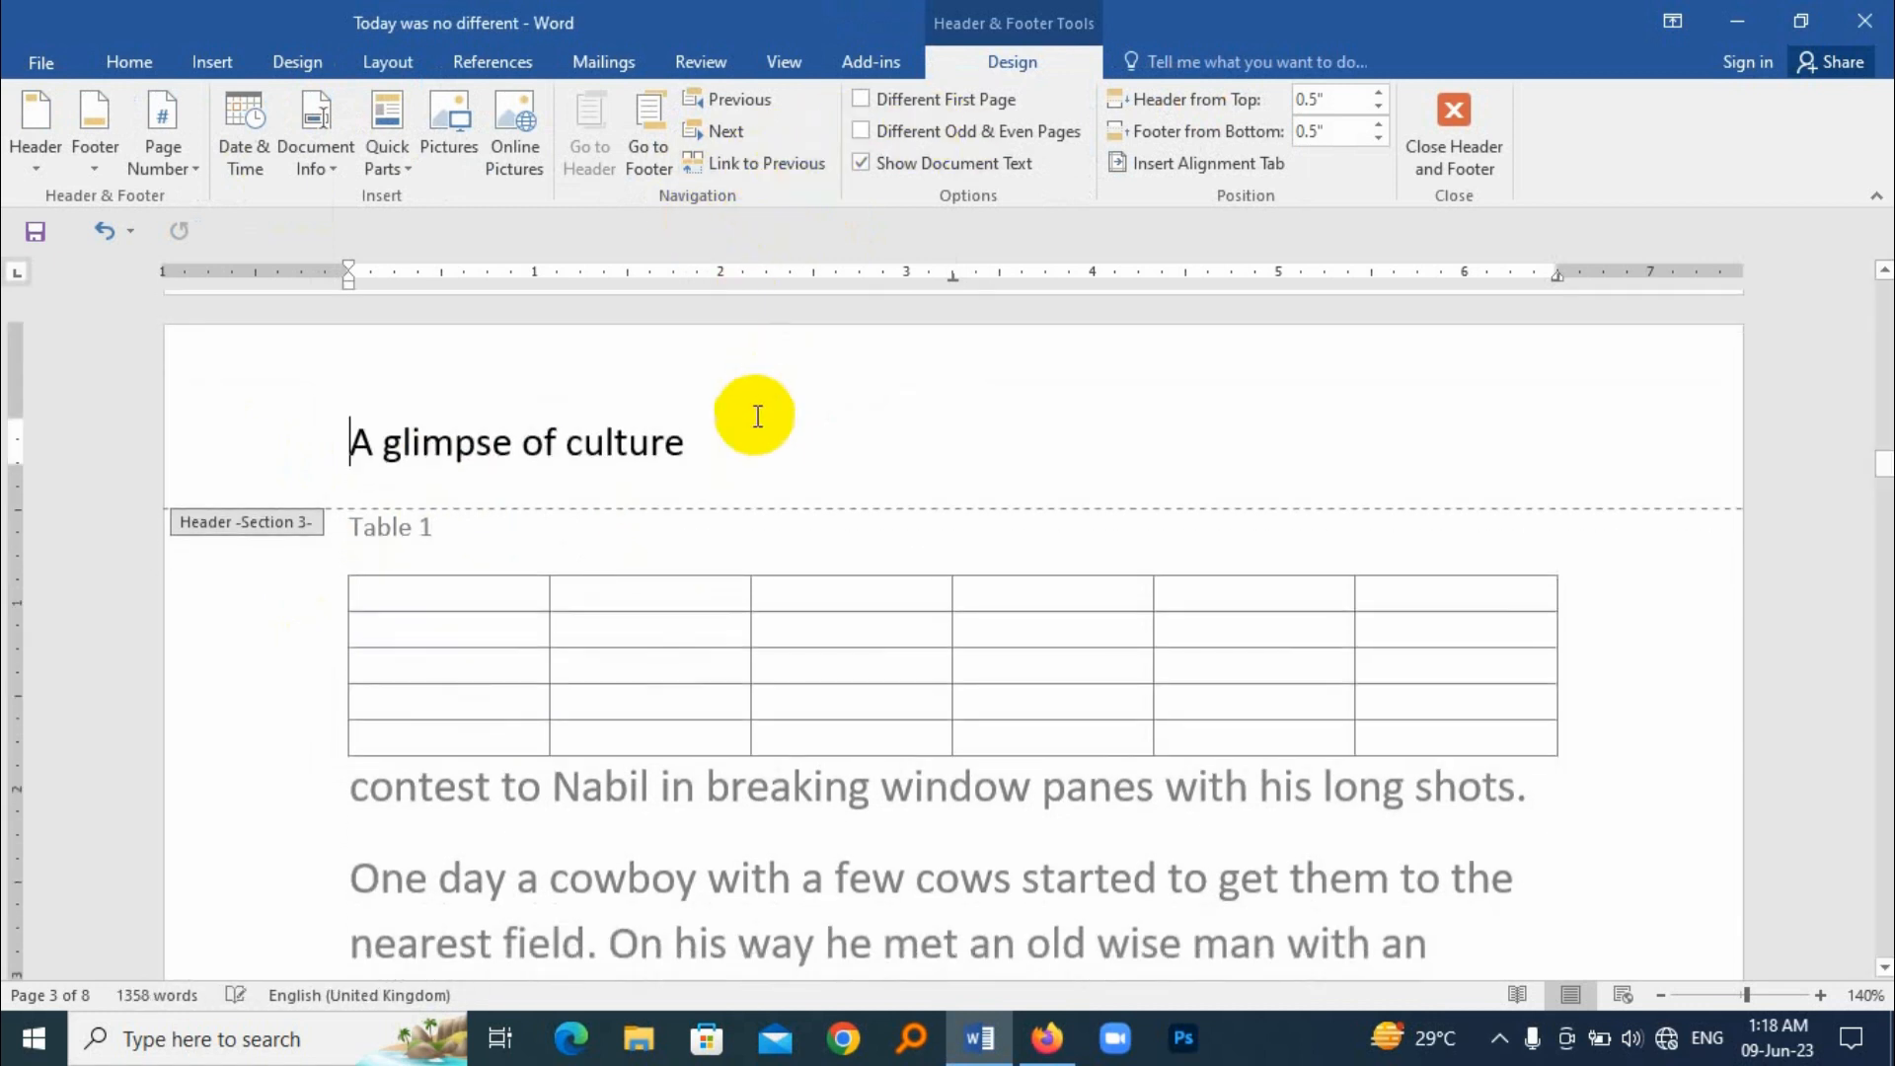
left_click_drag(740, 434, 334, 452)
key("Delete")
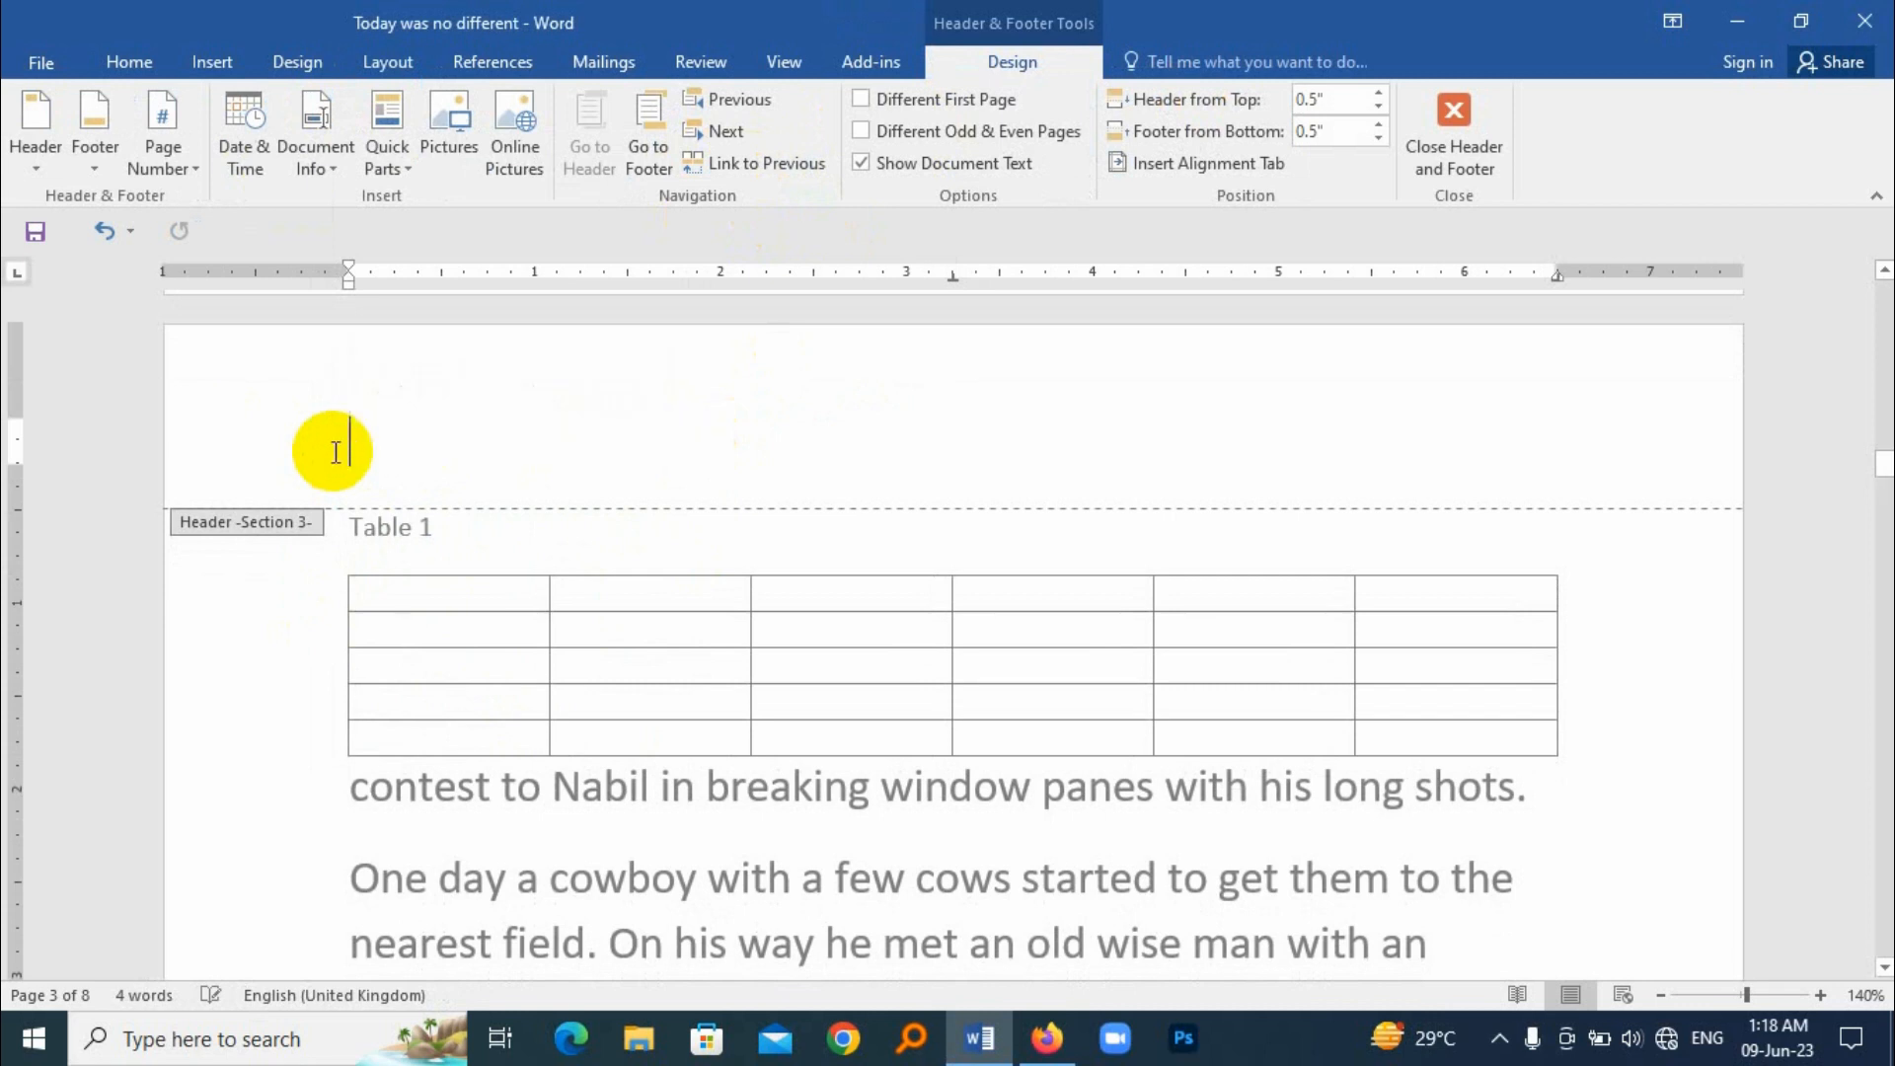
type("F")
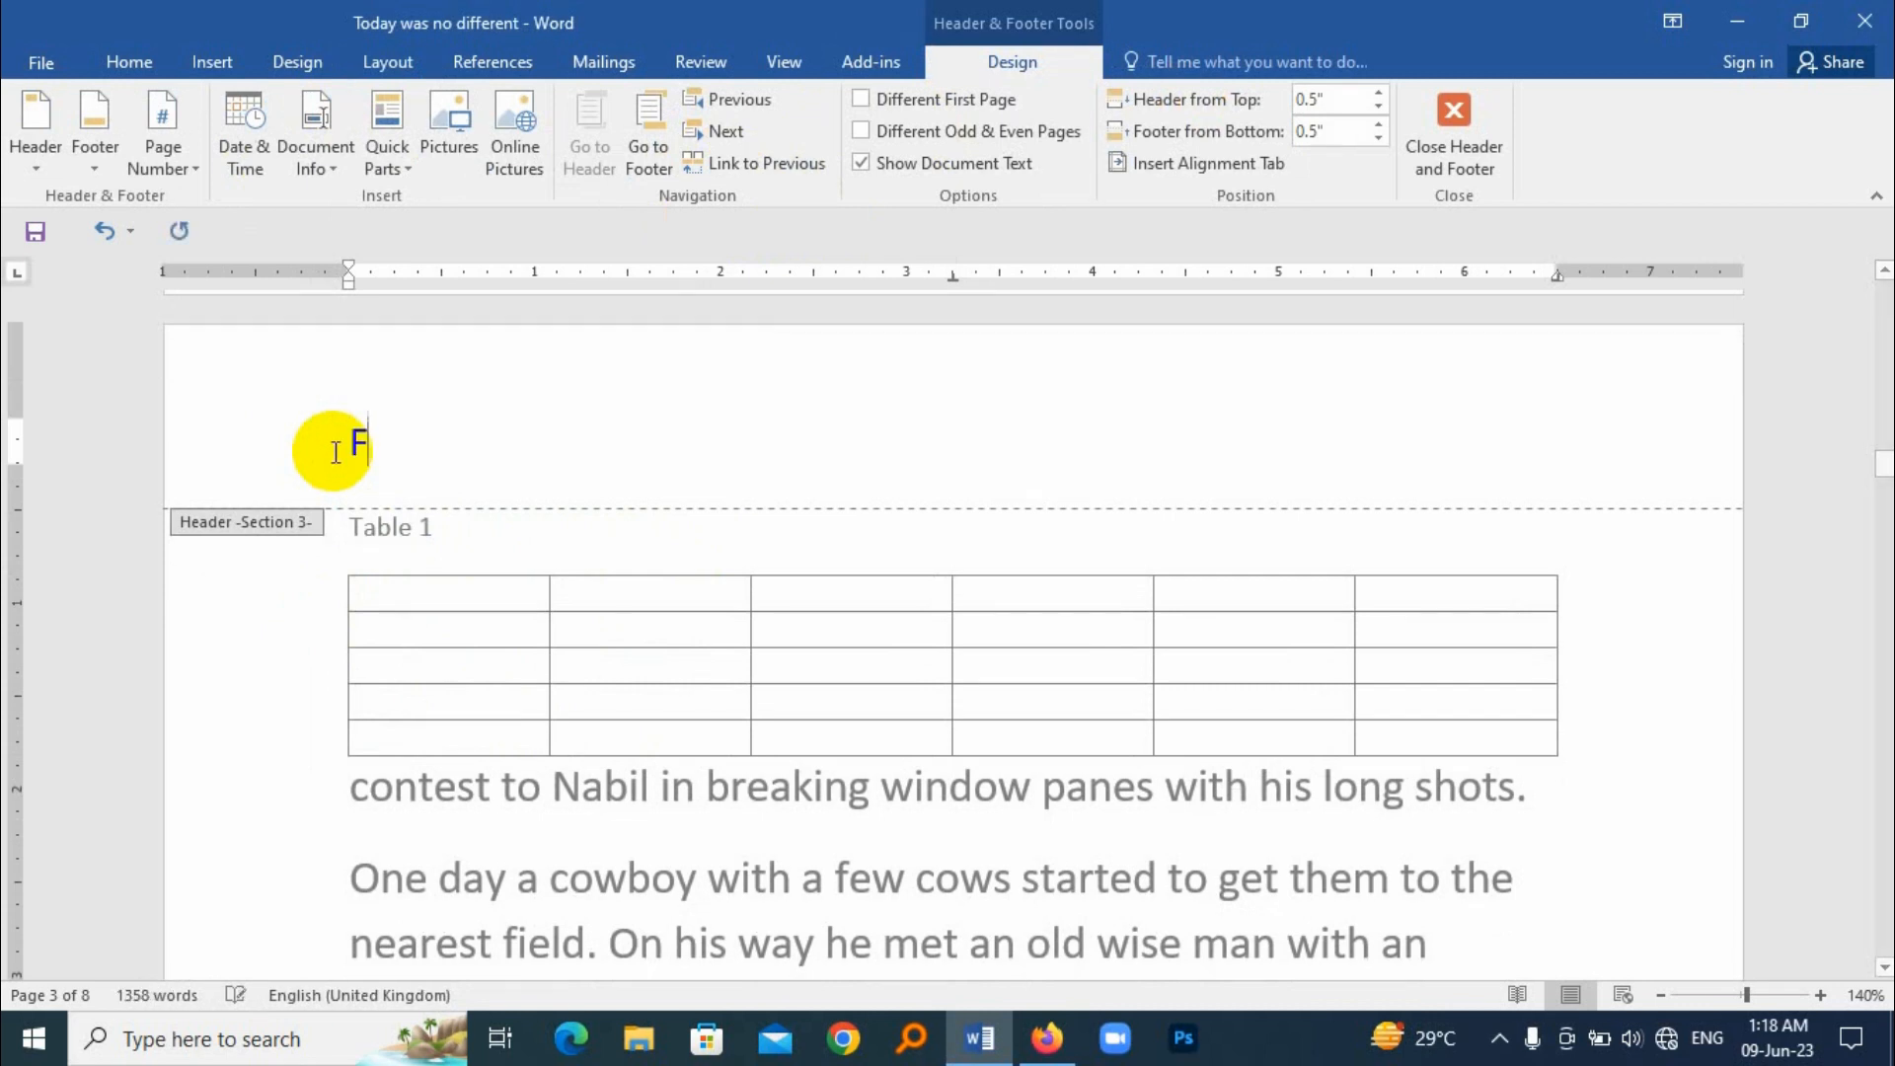
type("ood and nutrition")
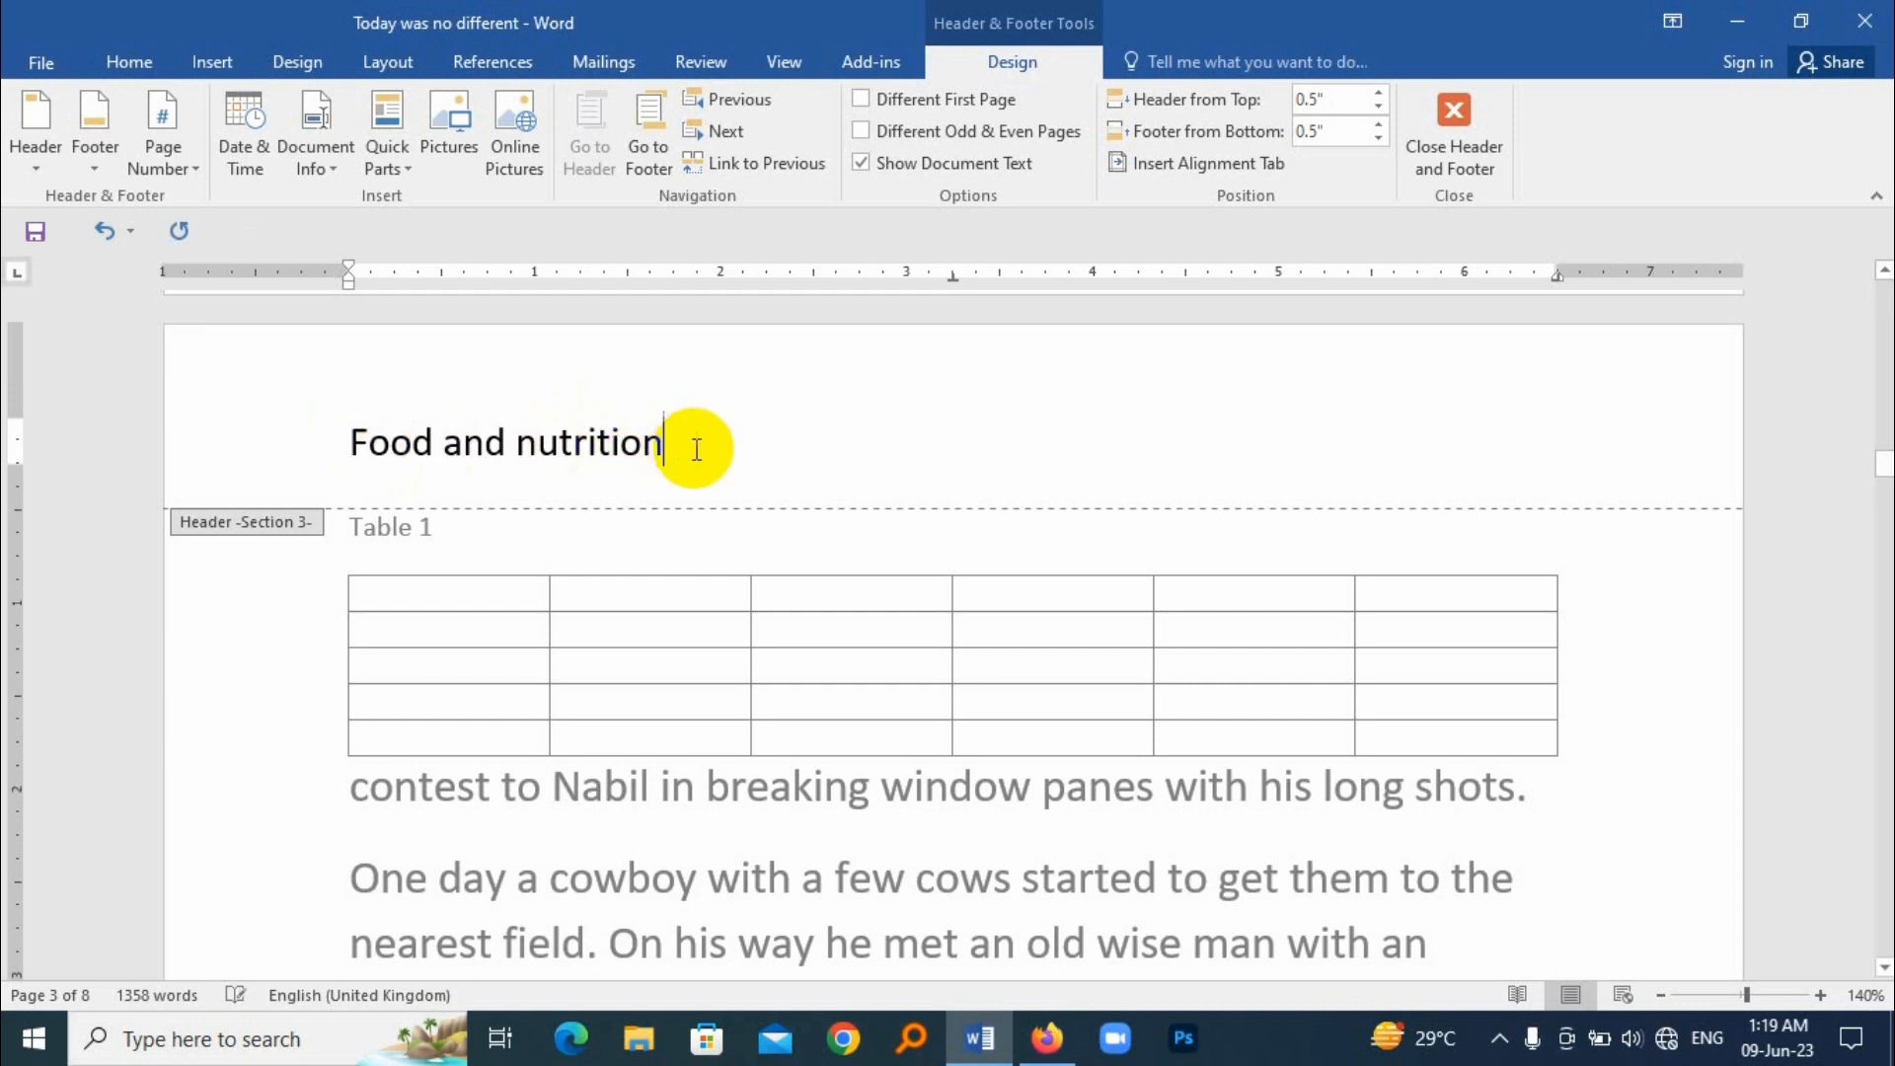
left_click_drag(677, 440, 353, 452)
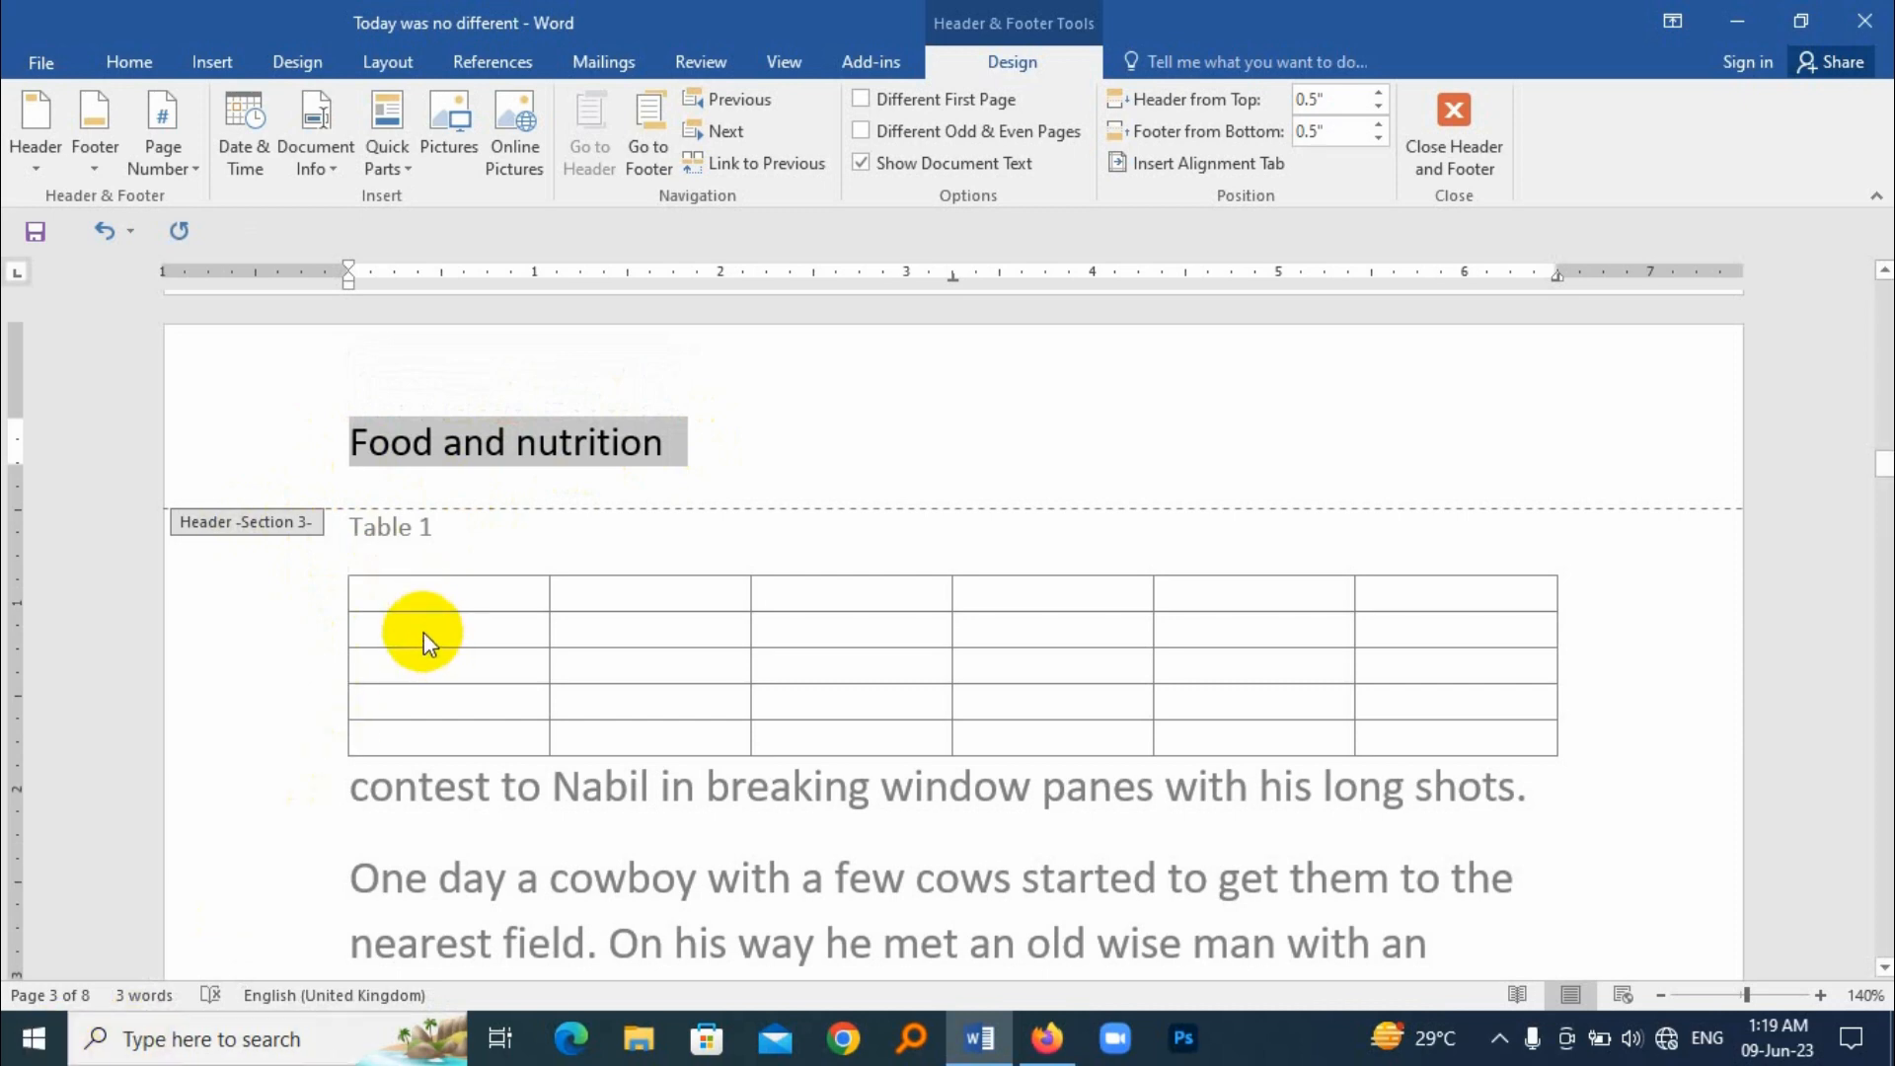
scroll(423, 632, "down", 15)
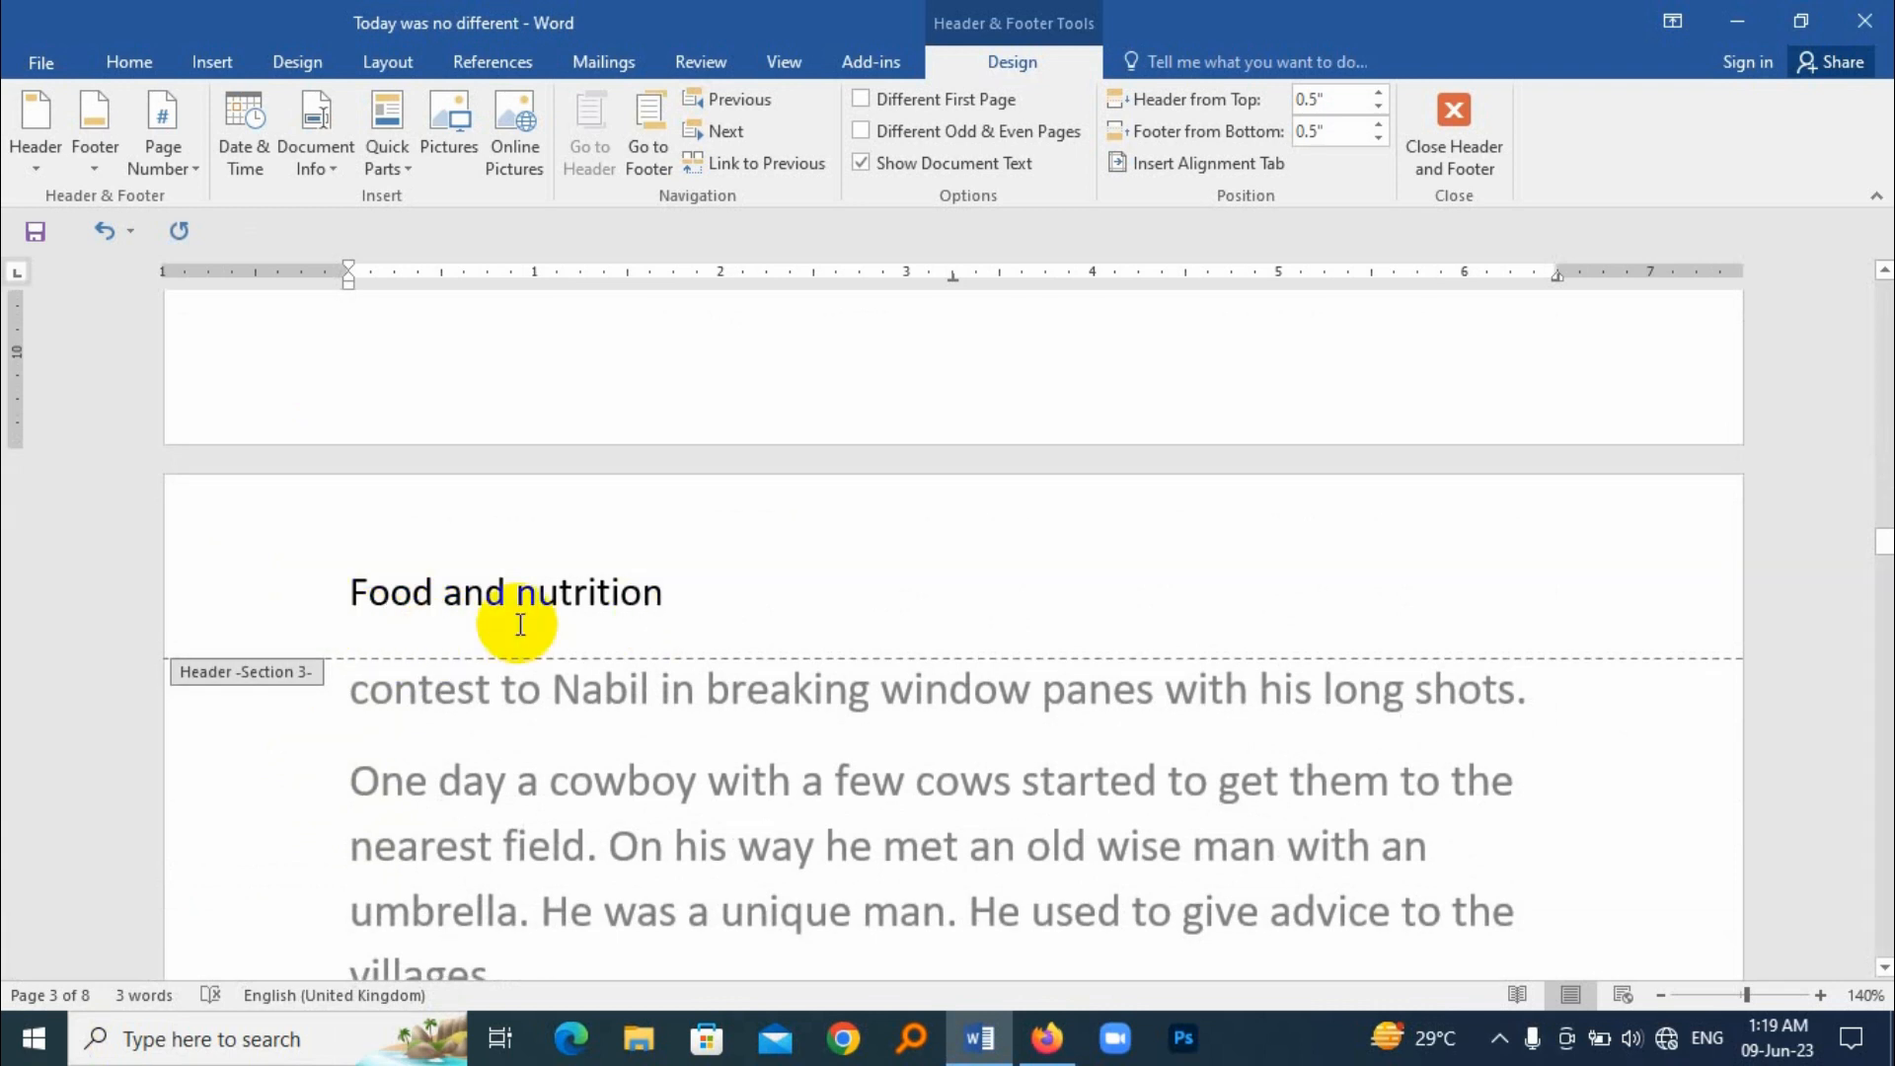
scroll(636, 665, "down", 1)
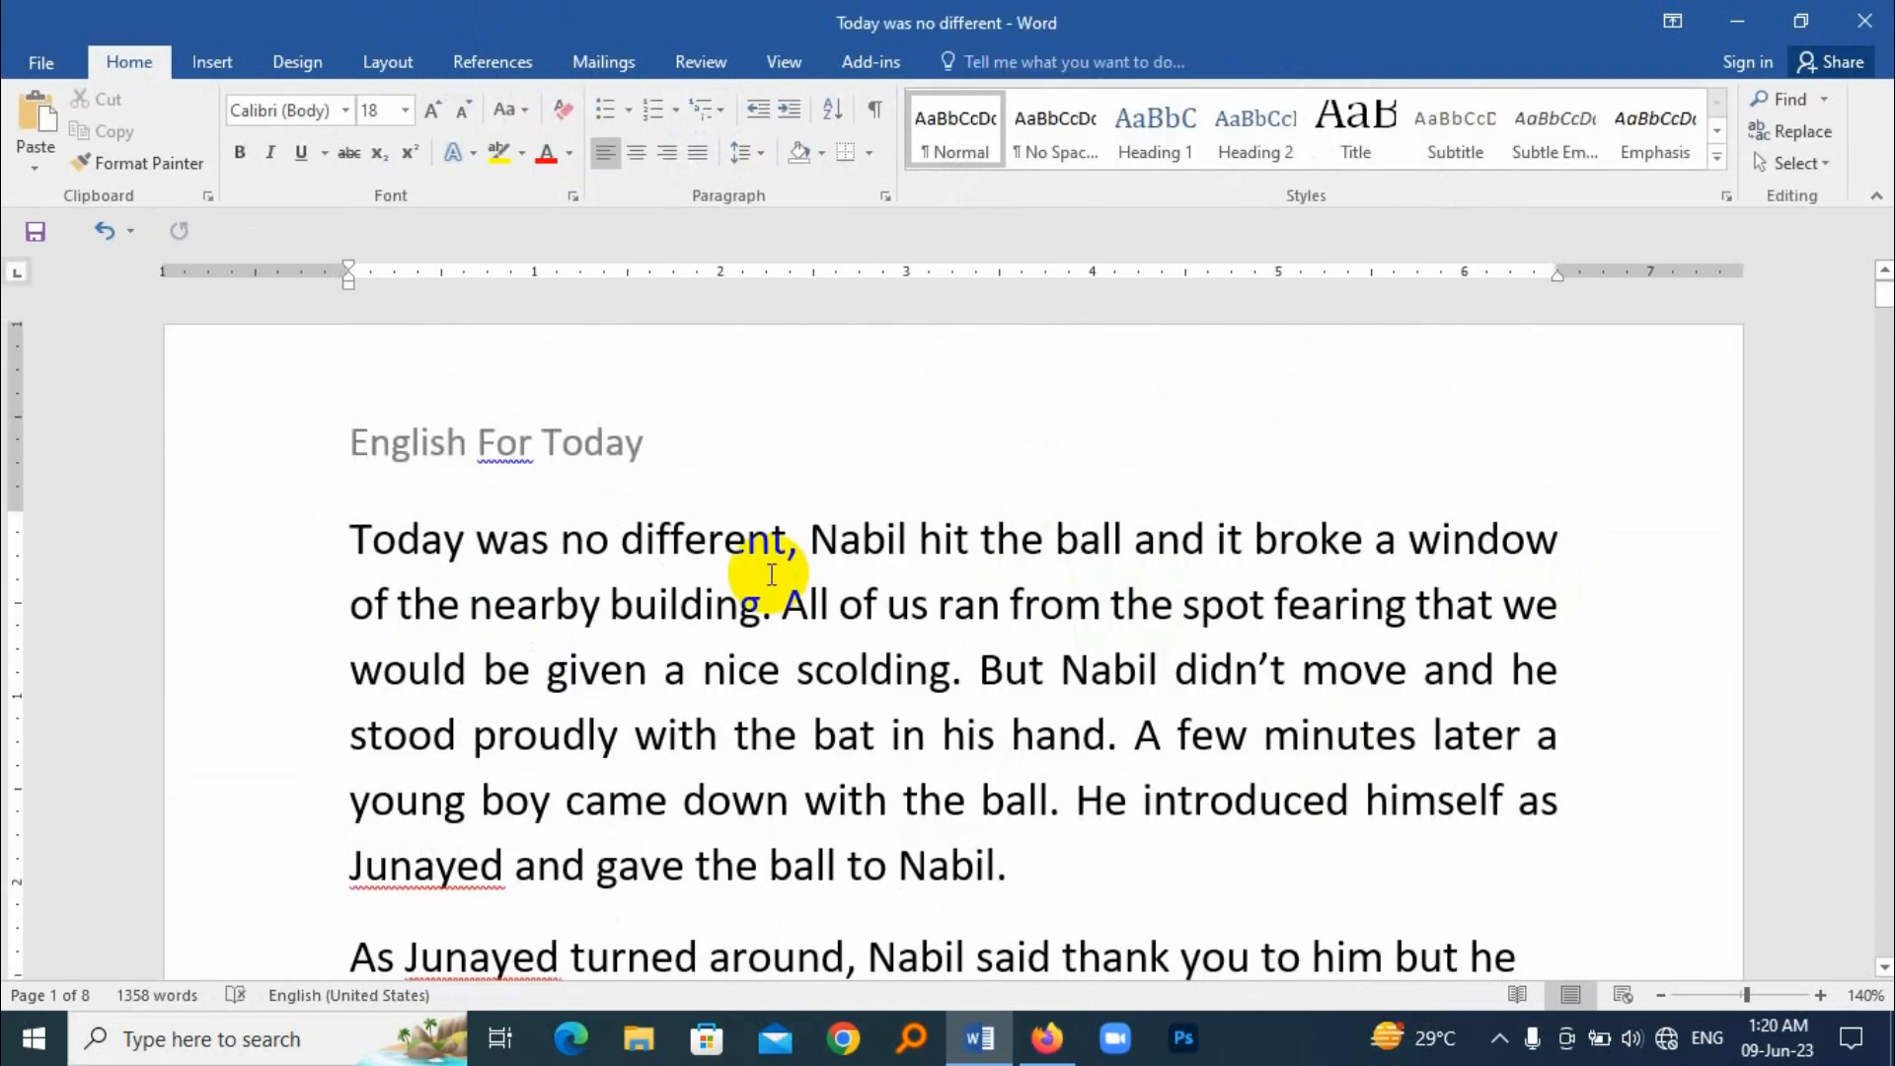
Add a right-aligned "2023" to the Section 1 footer on page 1 and return to the body text
double_click(661, 440)
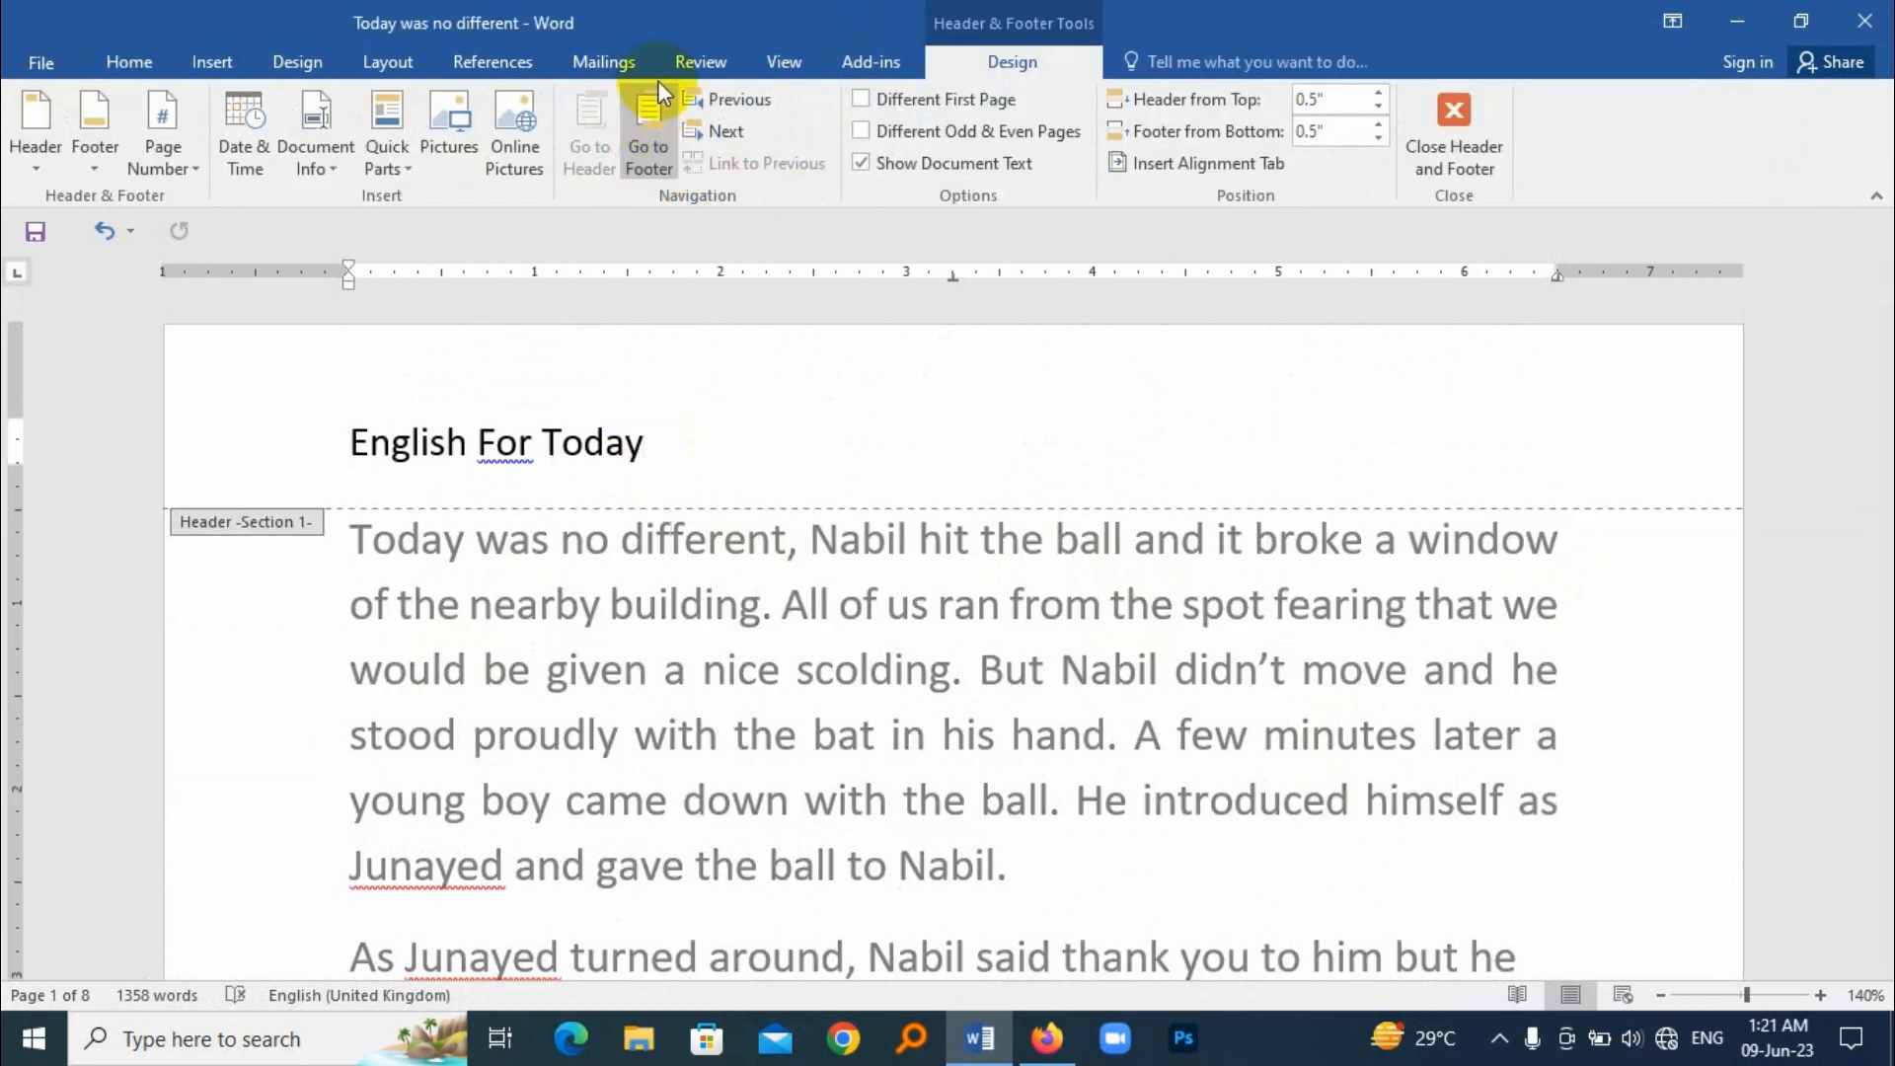
left_click(649, 133)
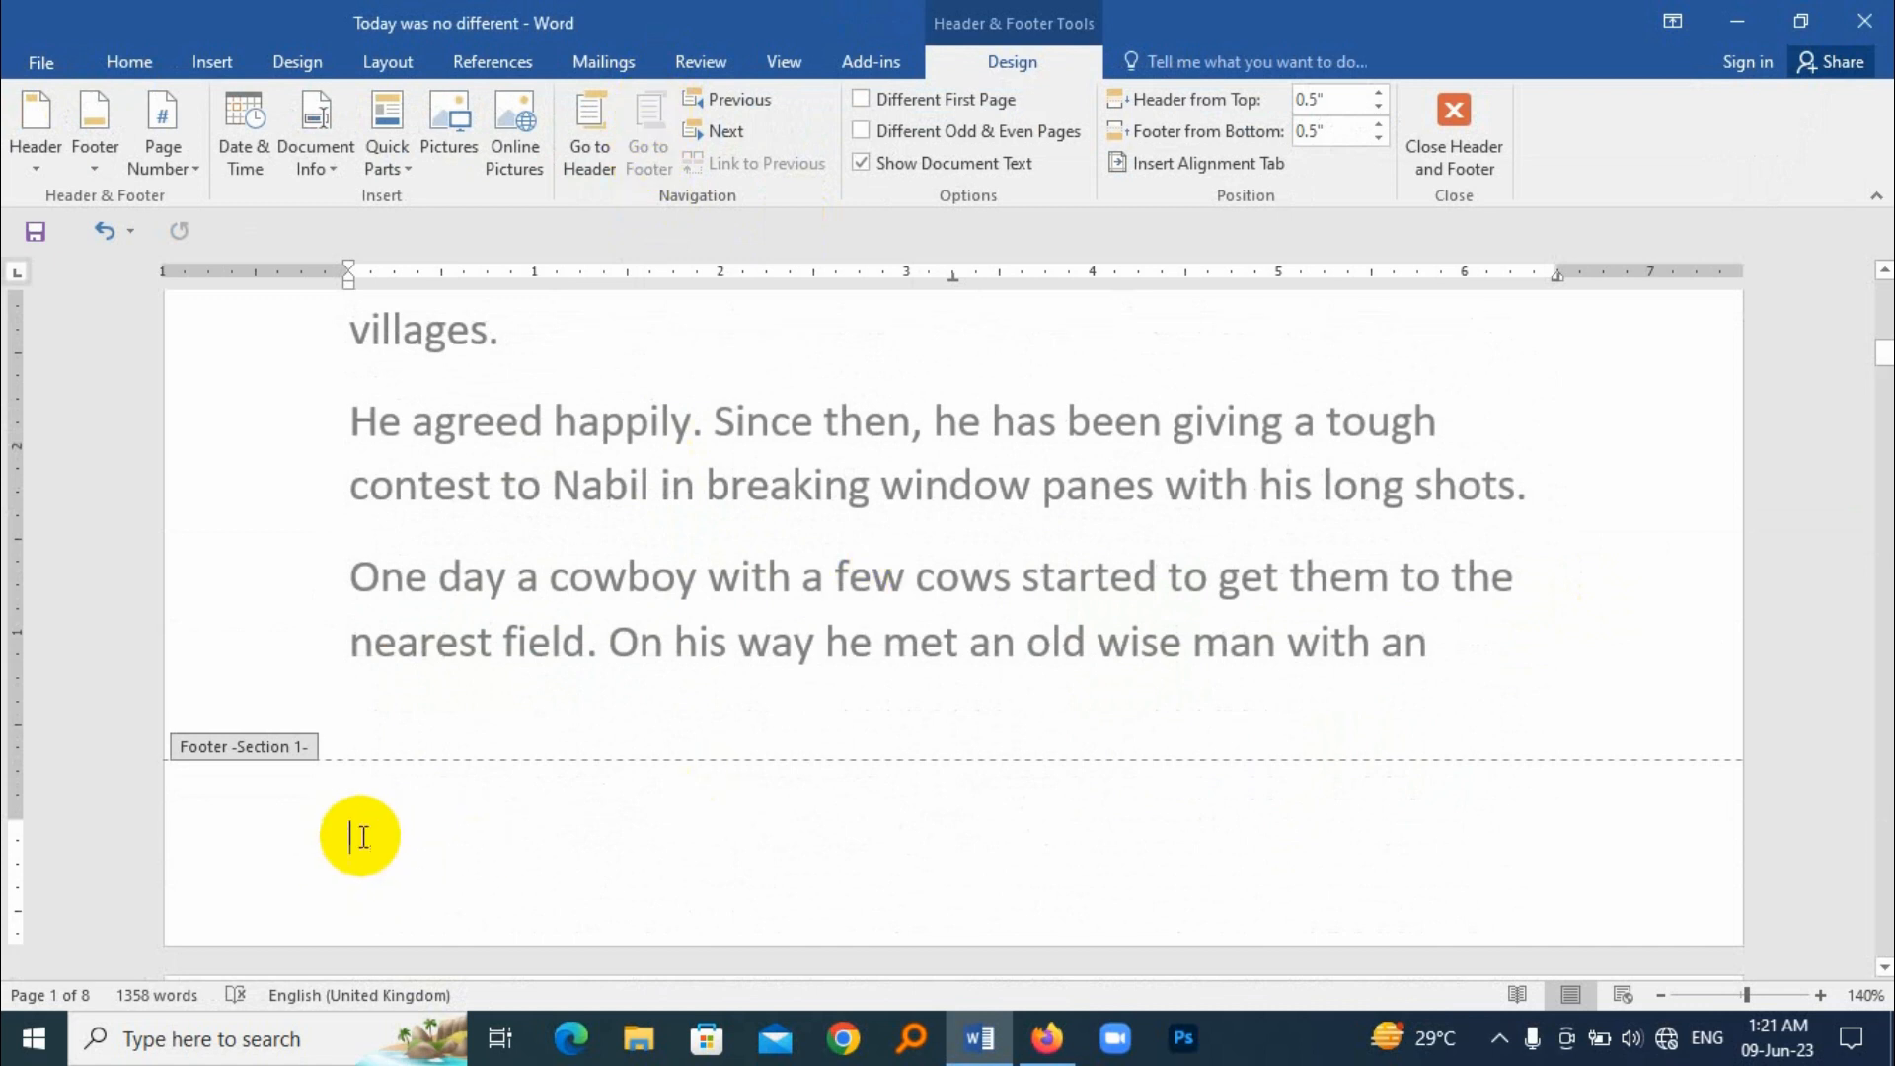
type("2023")
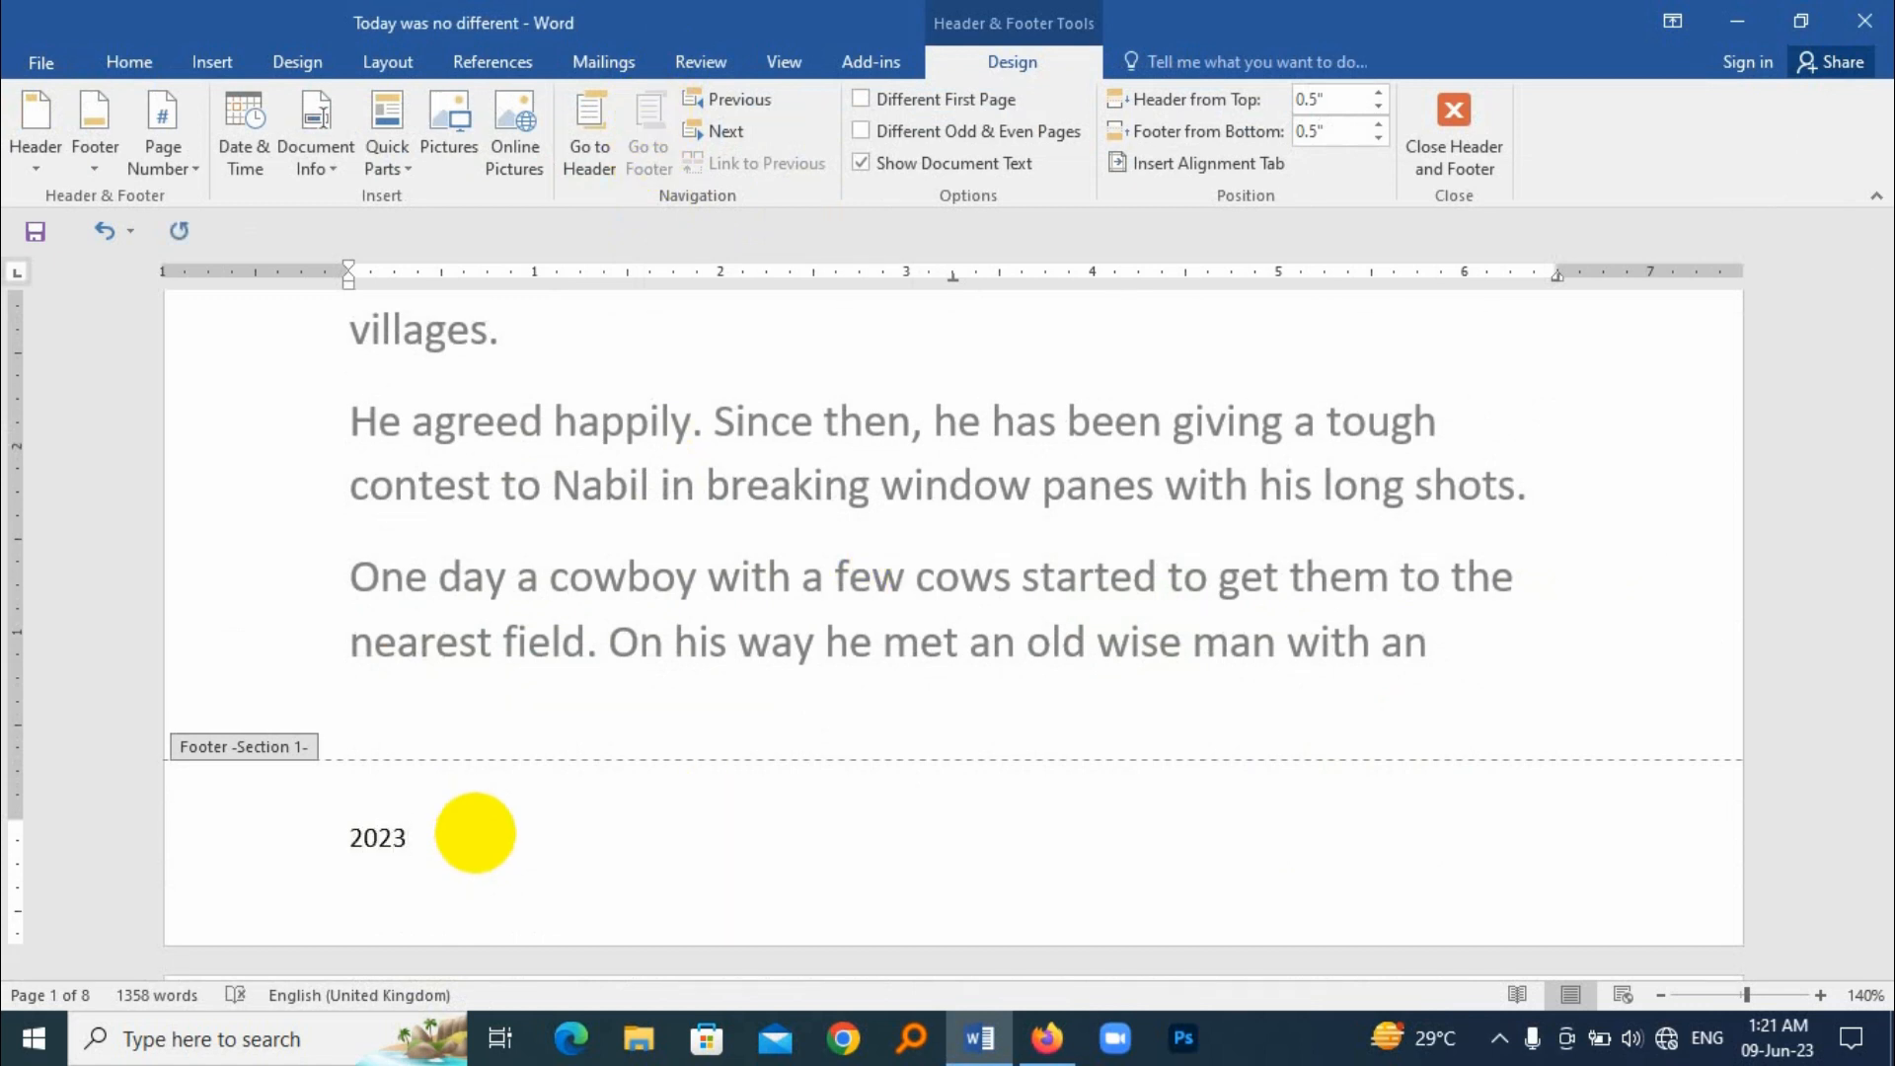
key("ctrl+r")
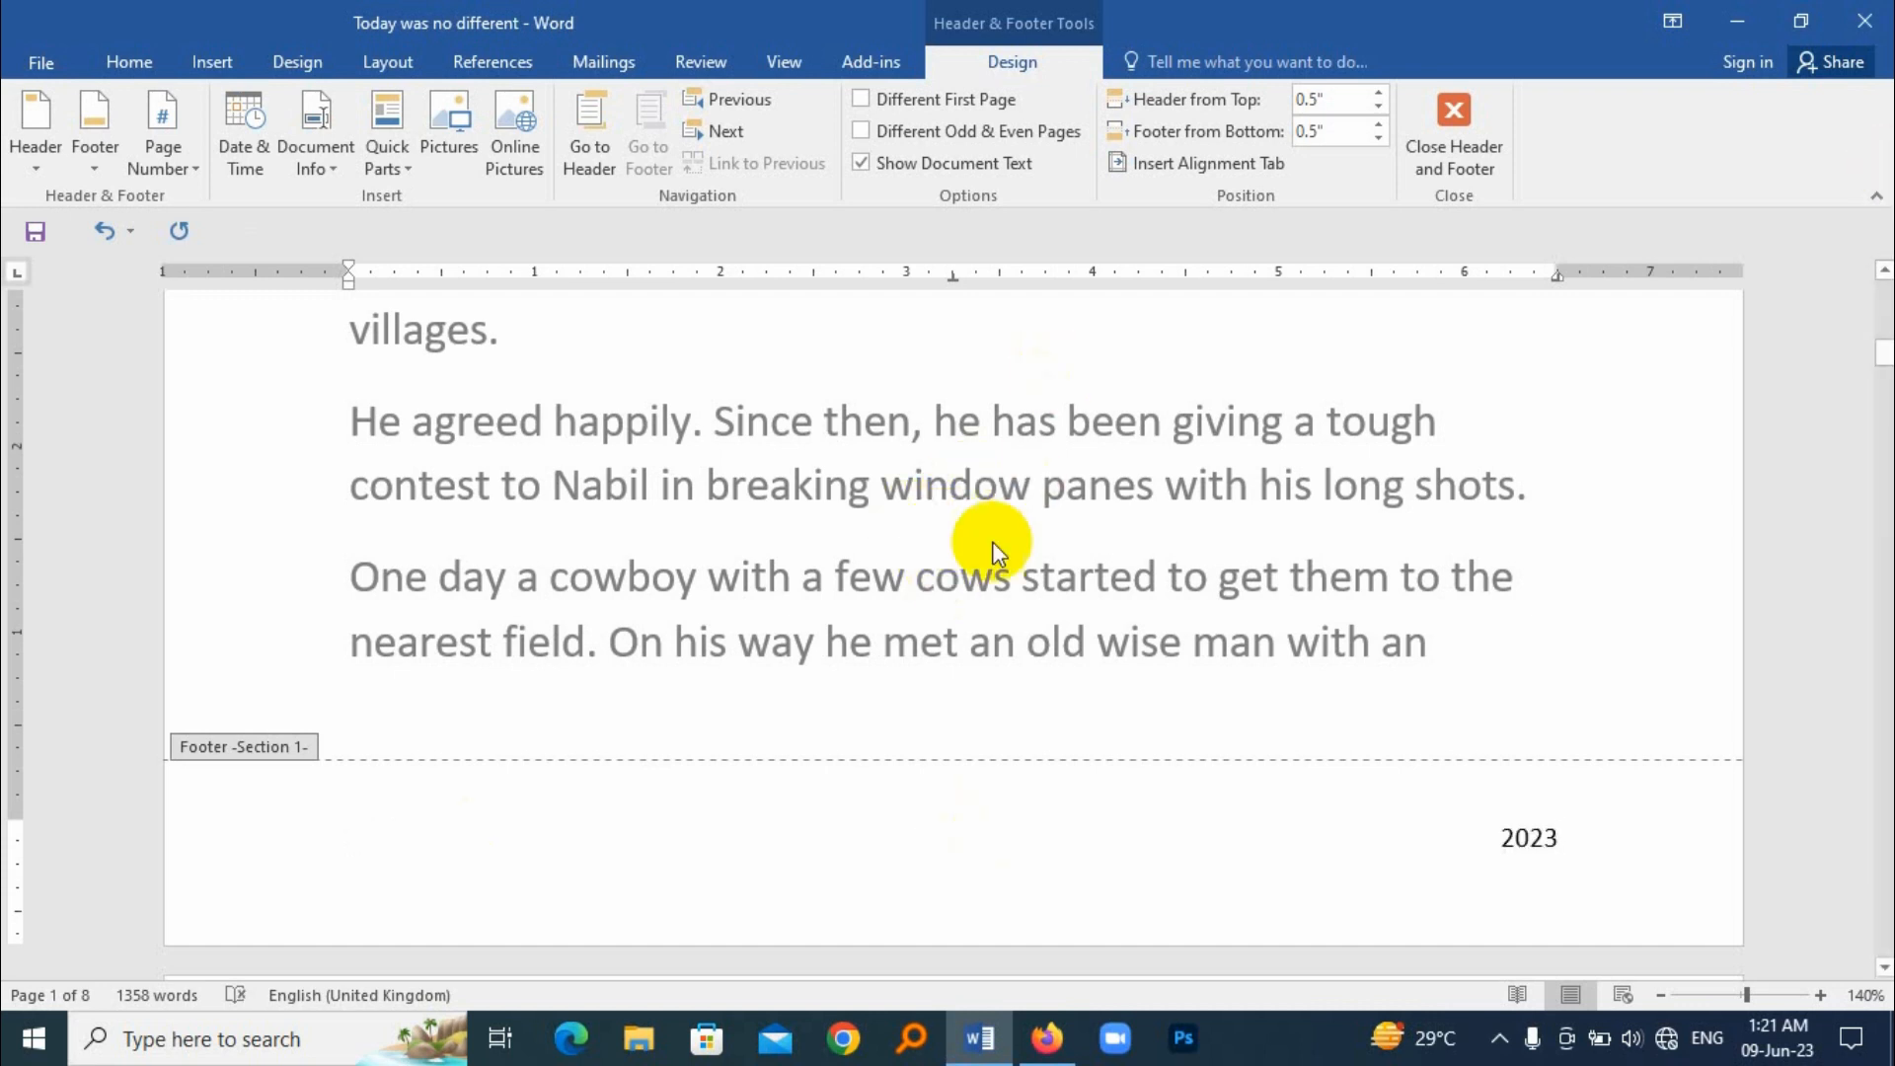
double_click(995, 493)
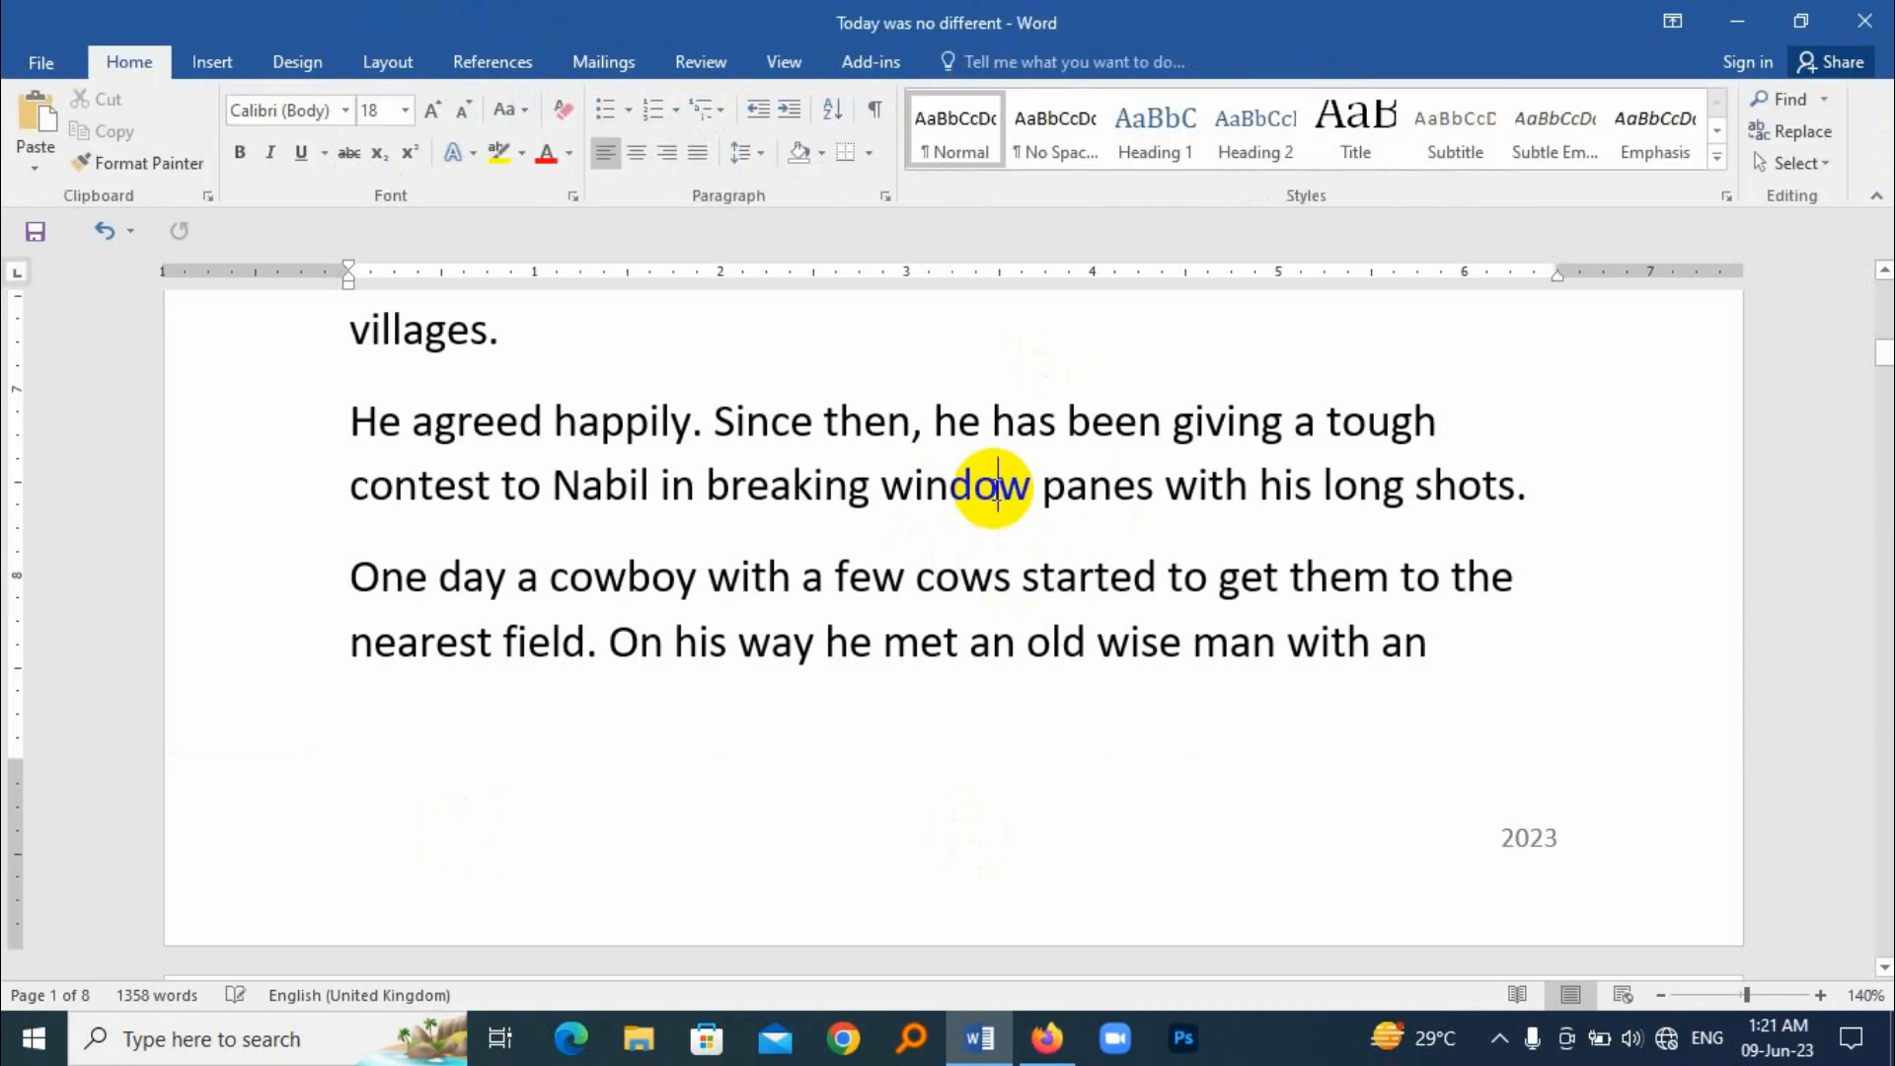
Unlink the Section 2 footer on page 2 from the previous section, replace its text with "Unit Two" and check the page 1 footer
scroll(1206, 580, "down", 5)
scroll(1206, 582, "down", 10)
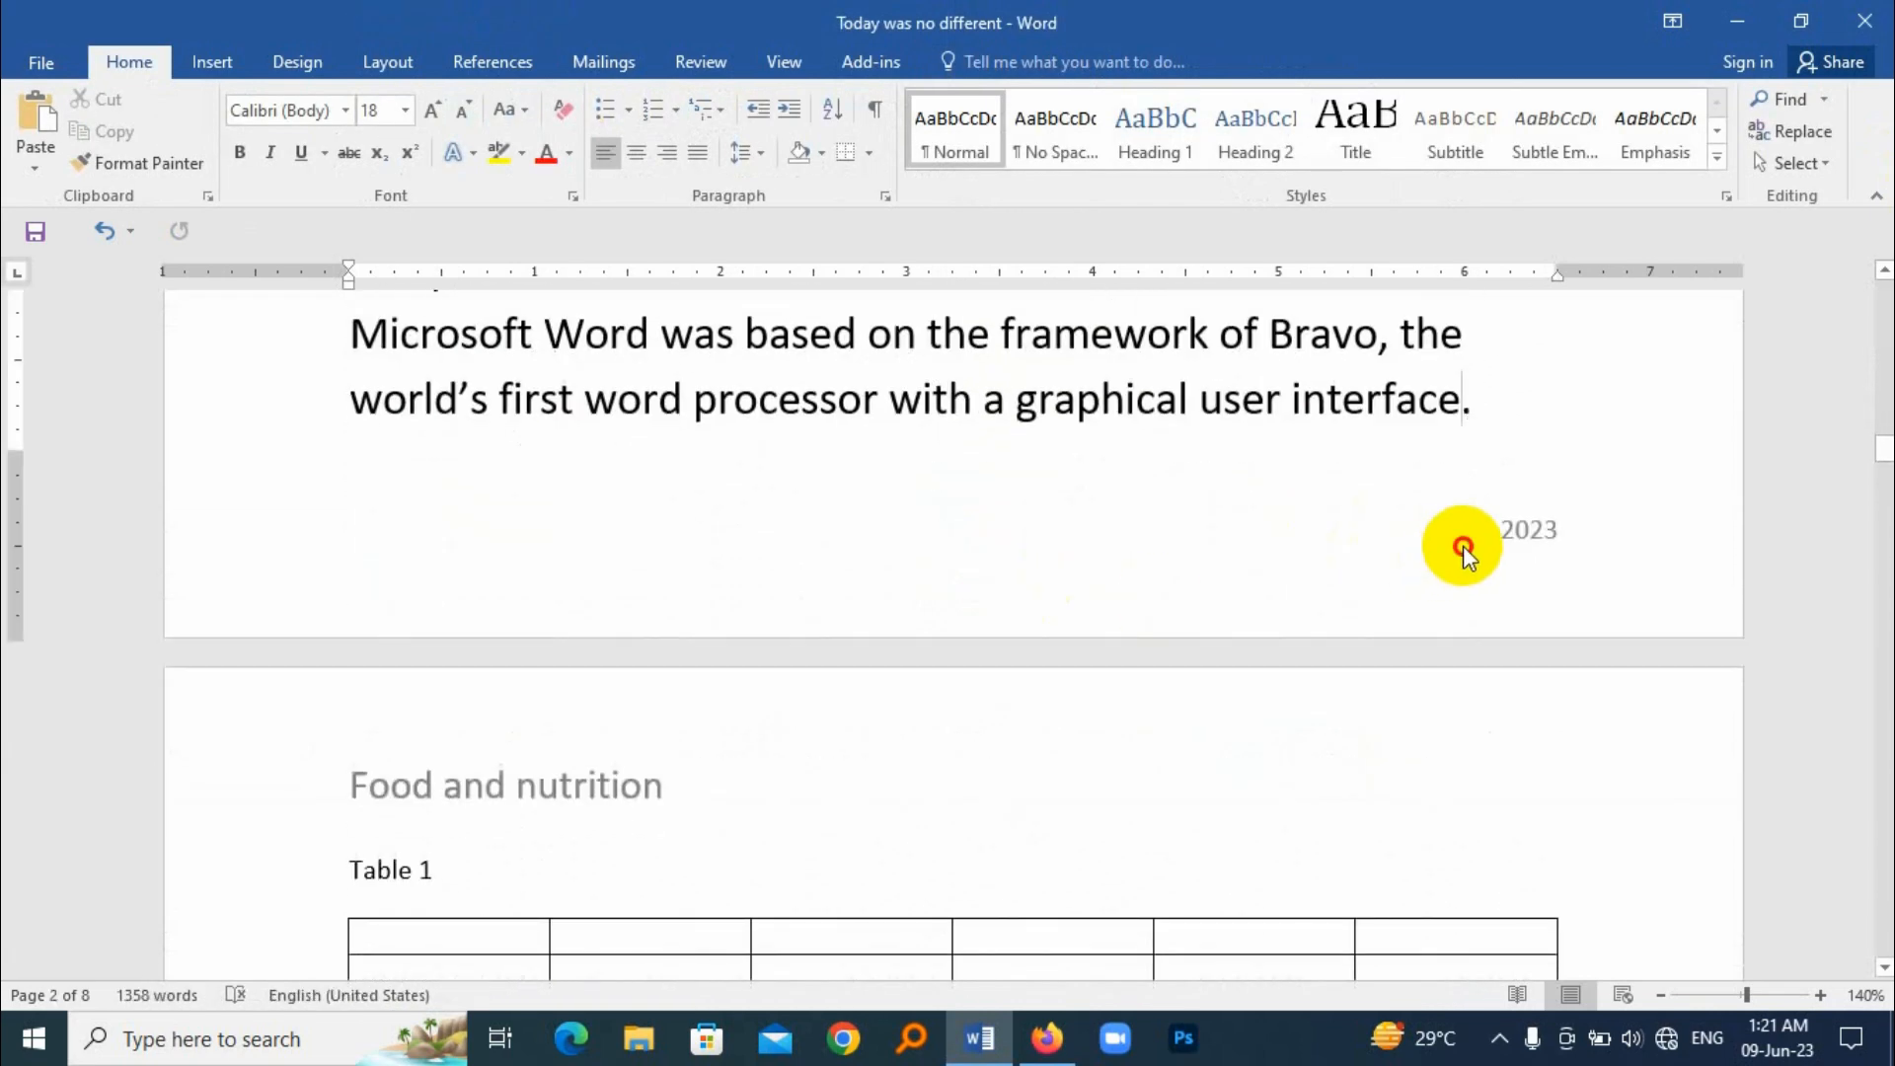
double_click(1463, 546)
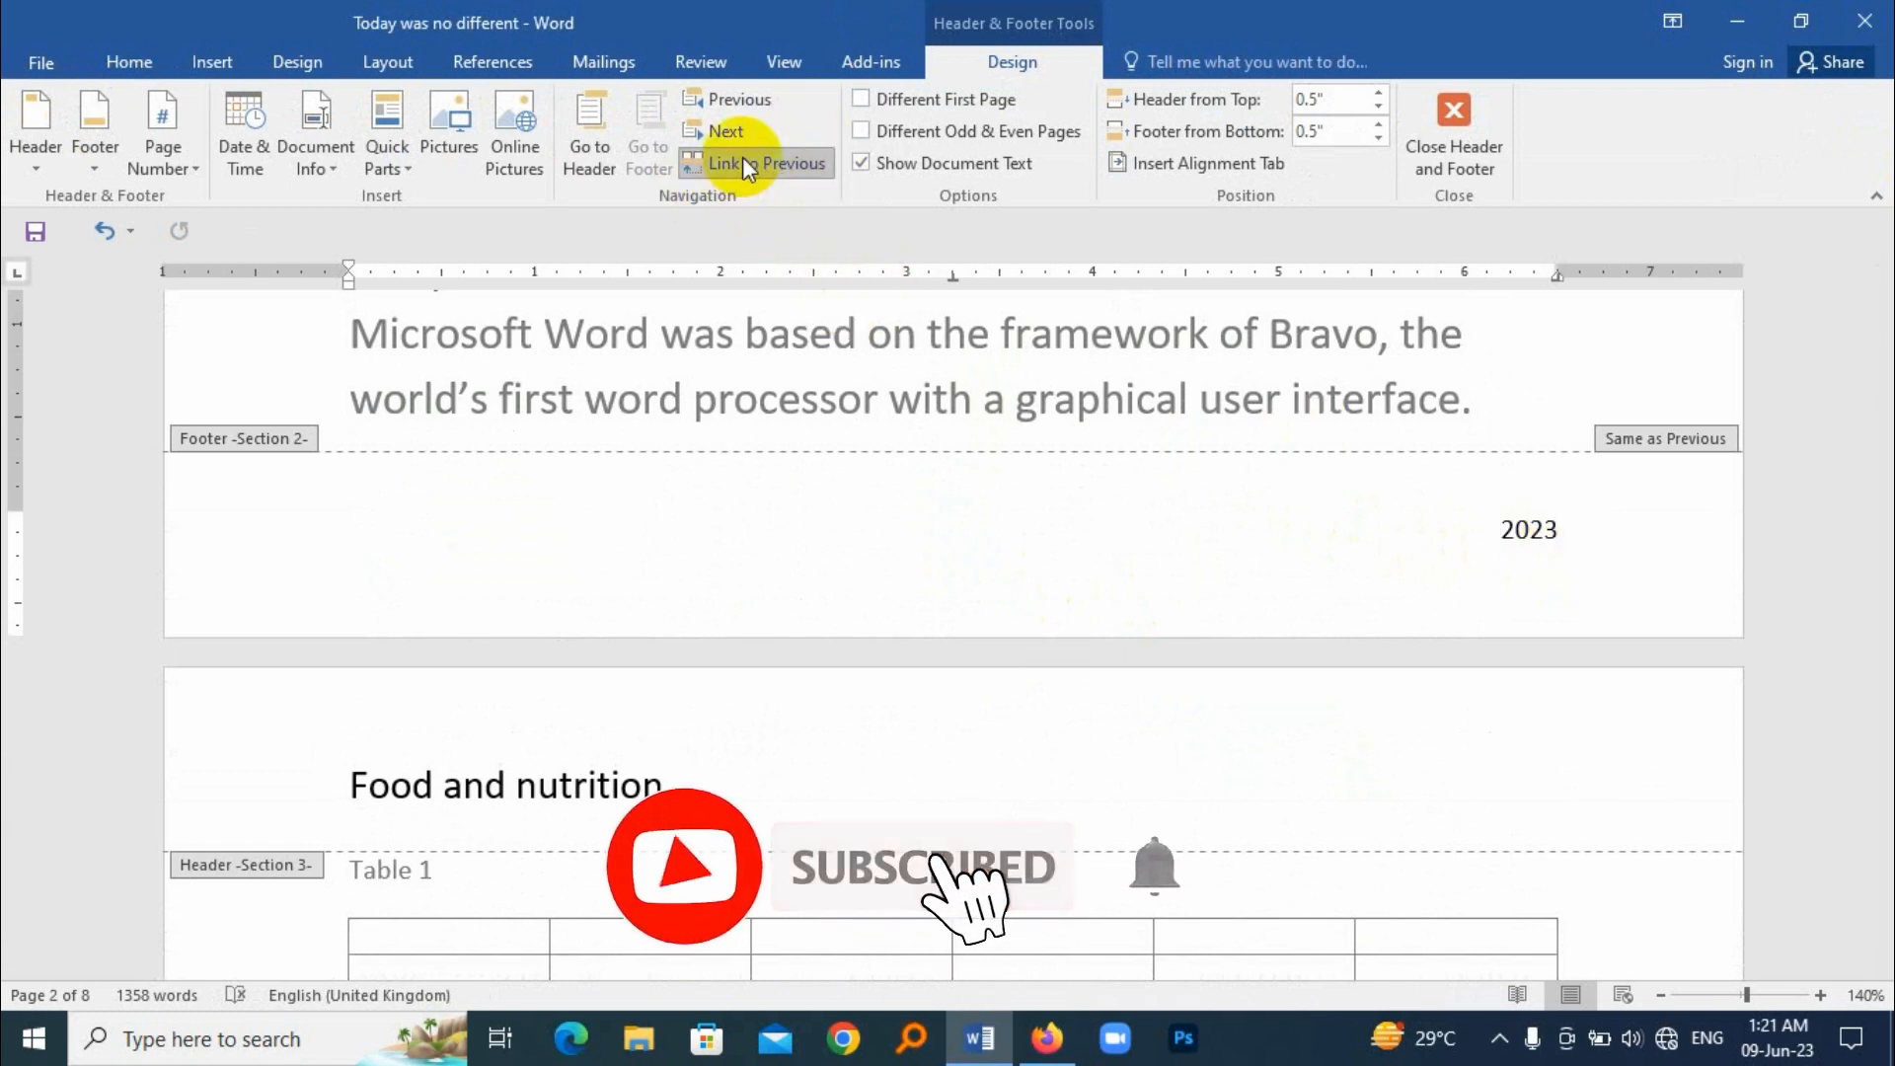
left_click(781, 161)
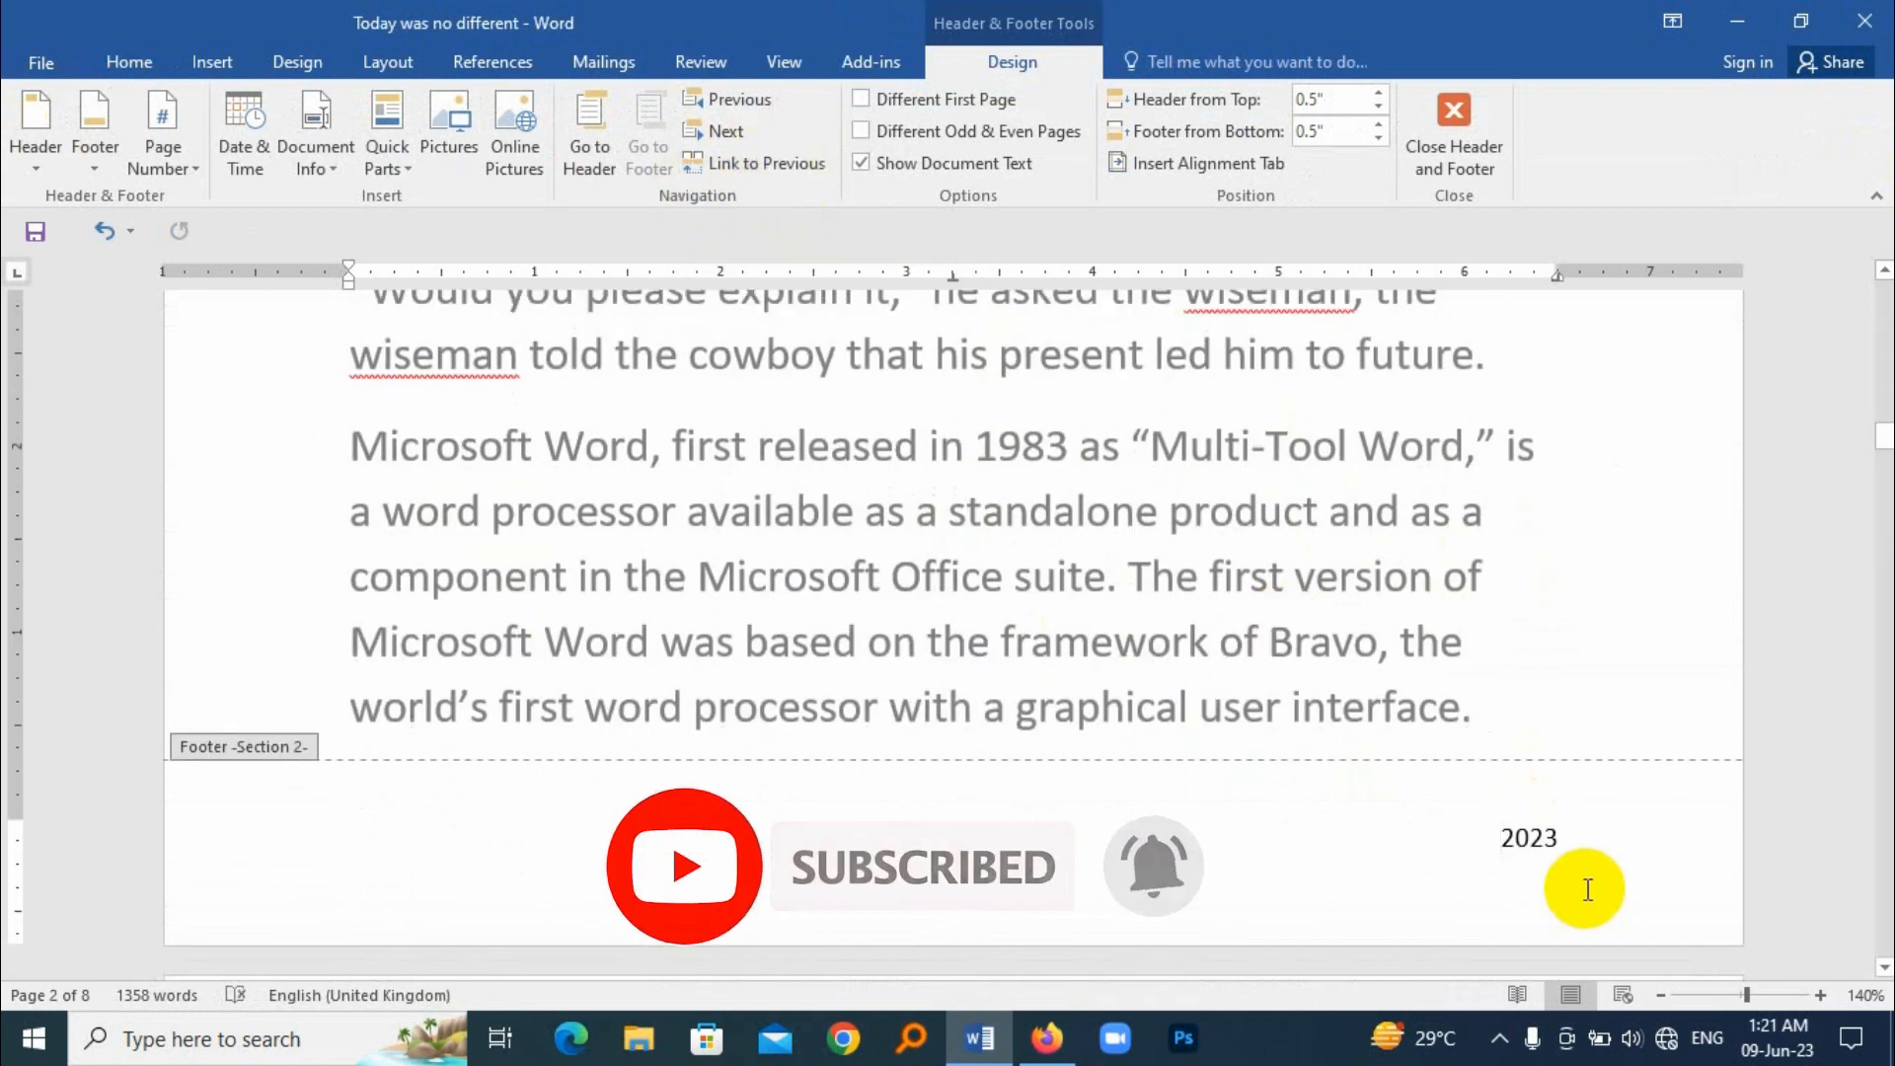
left_click_drag(1565, 835, 1496, 837)
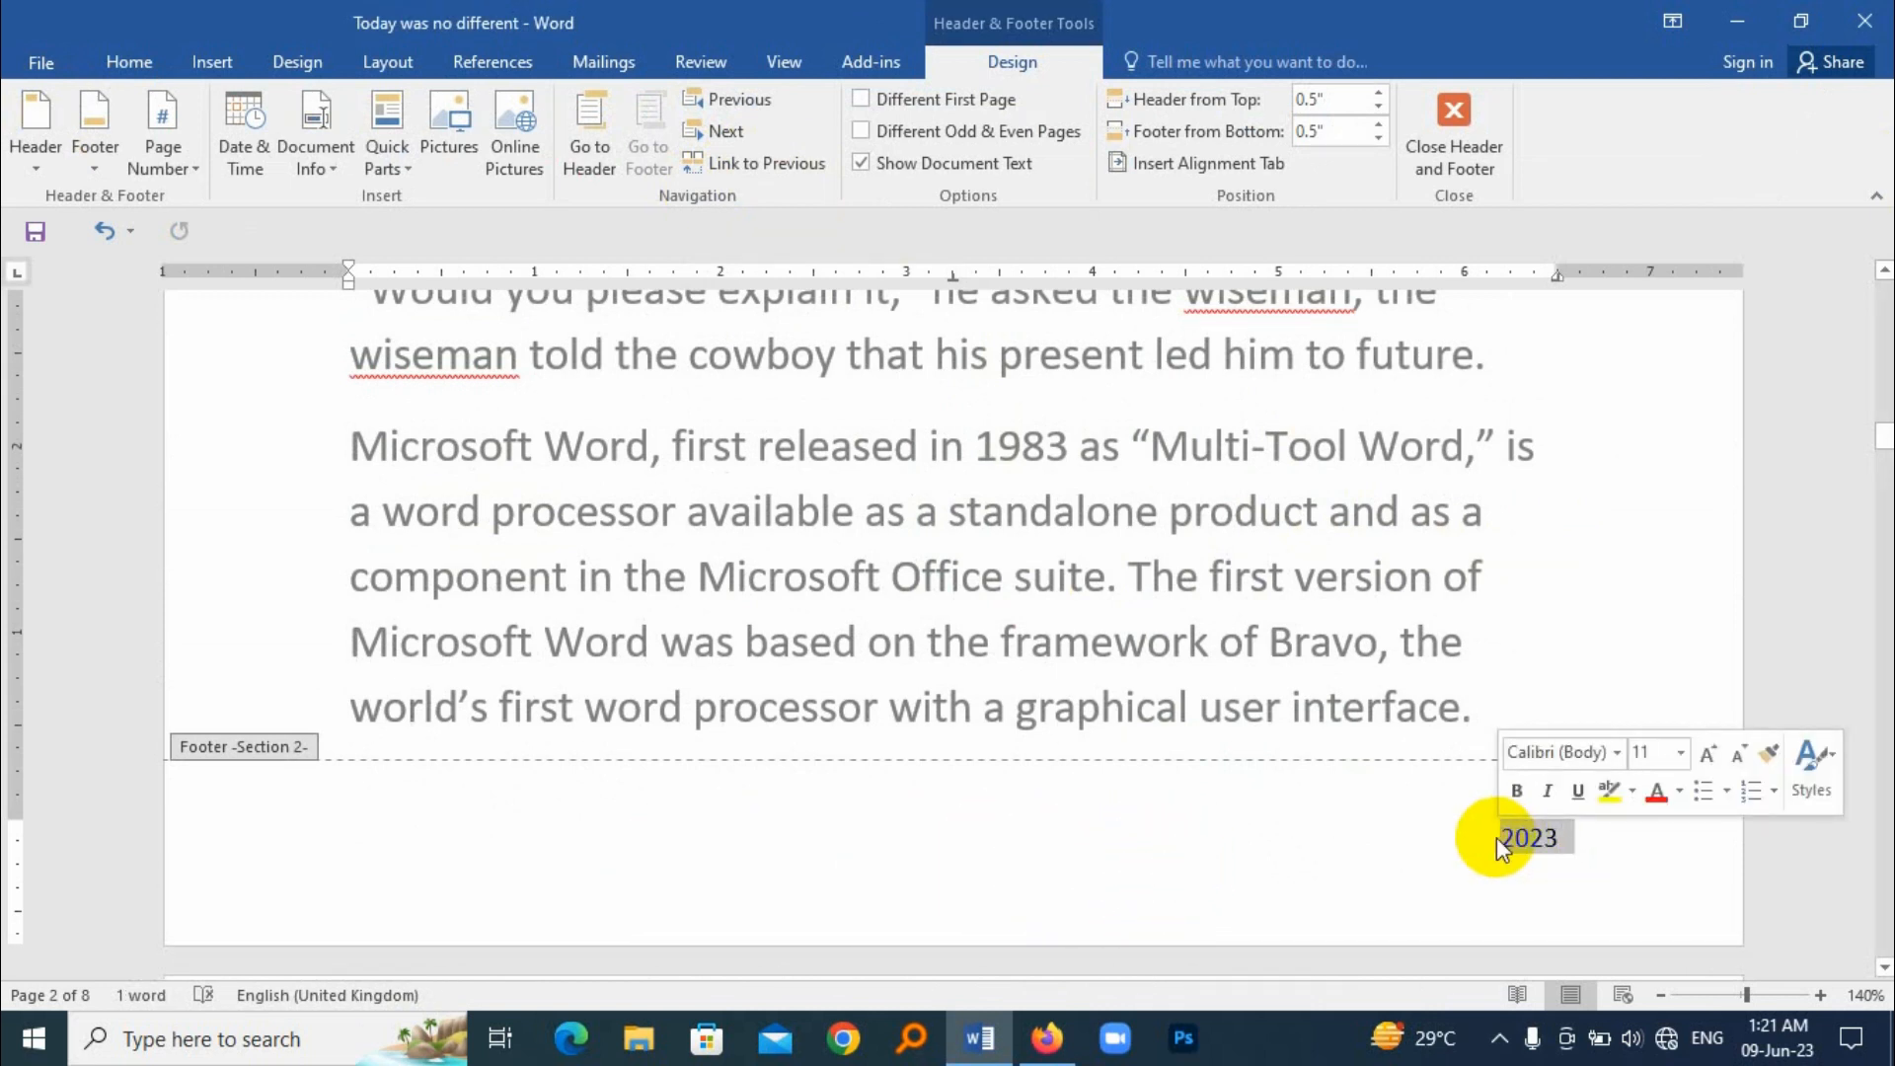
key("Delete")
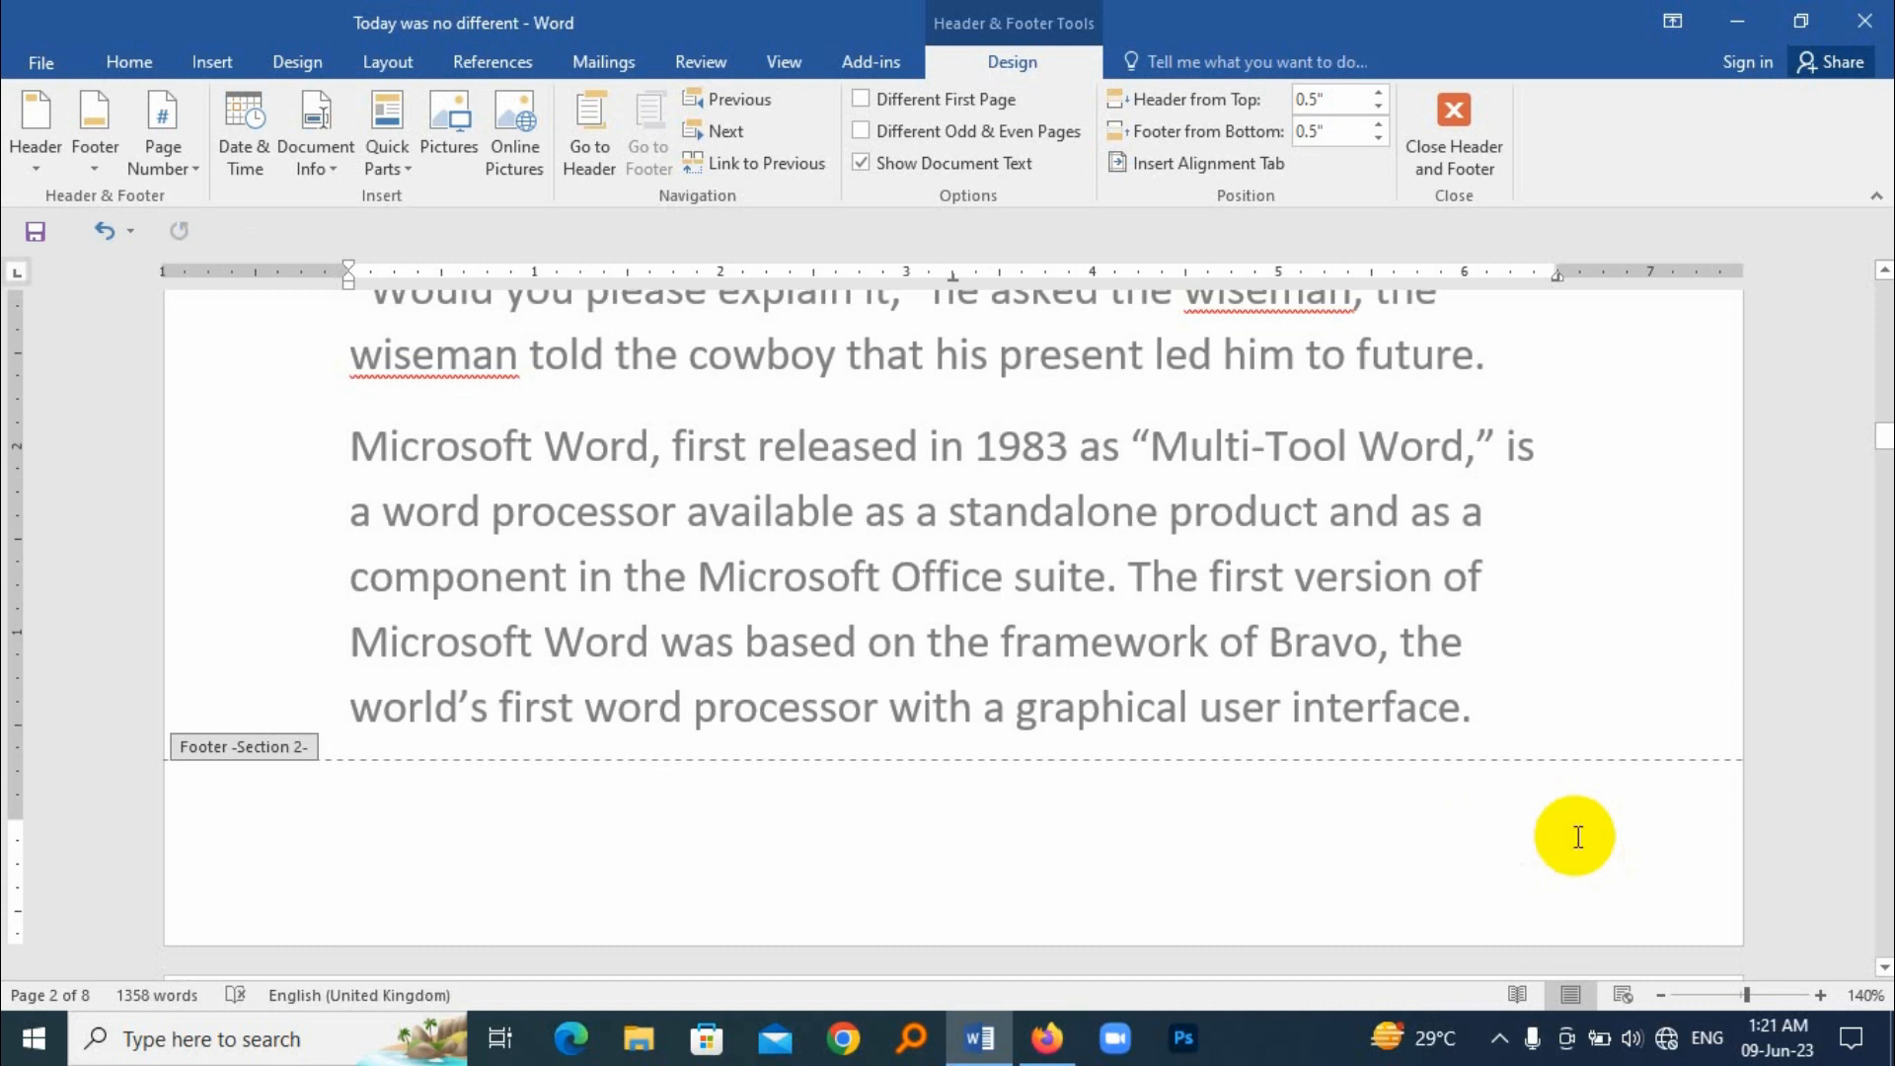
type("Unit")
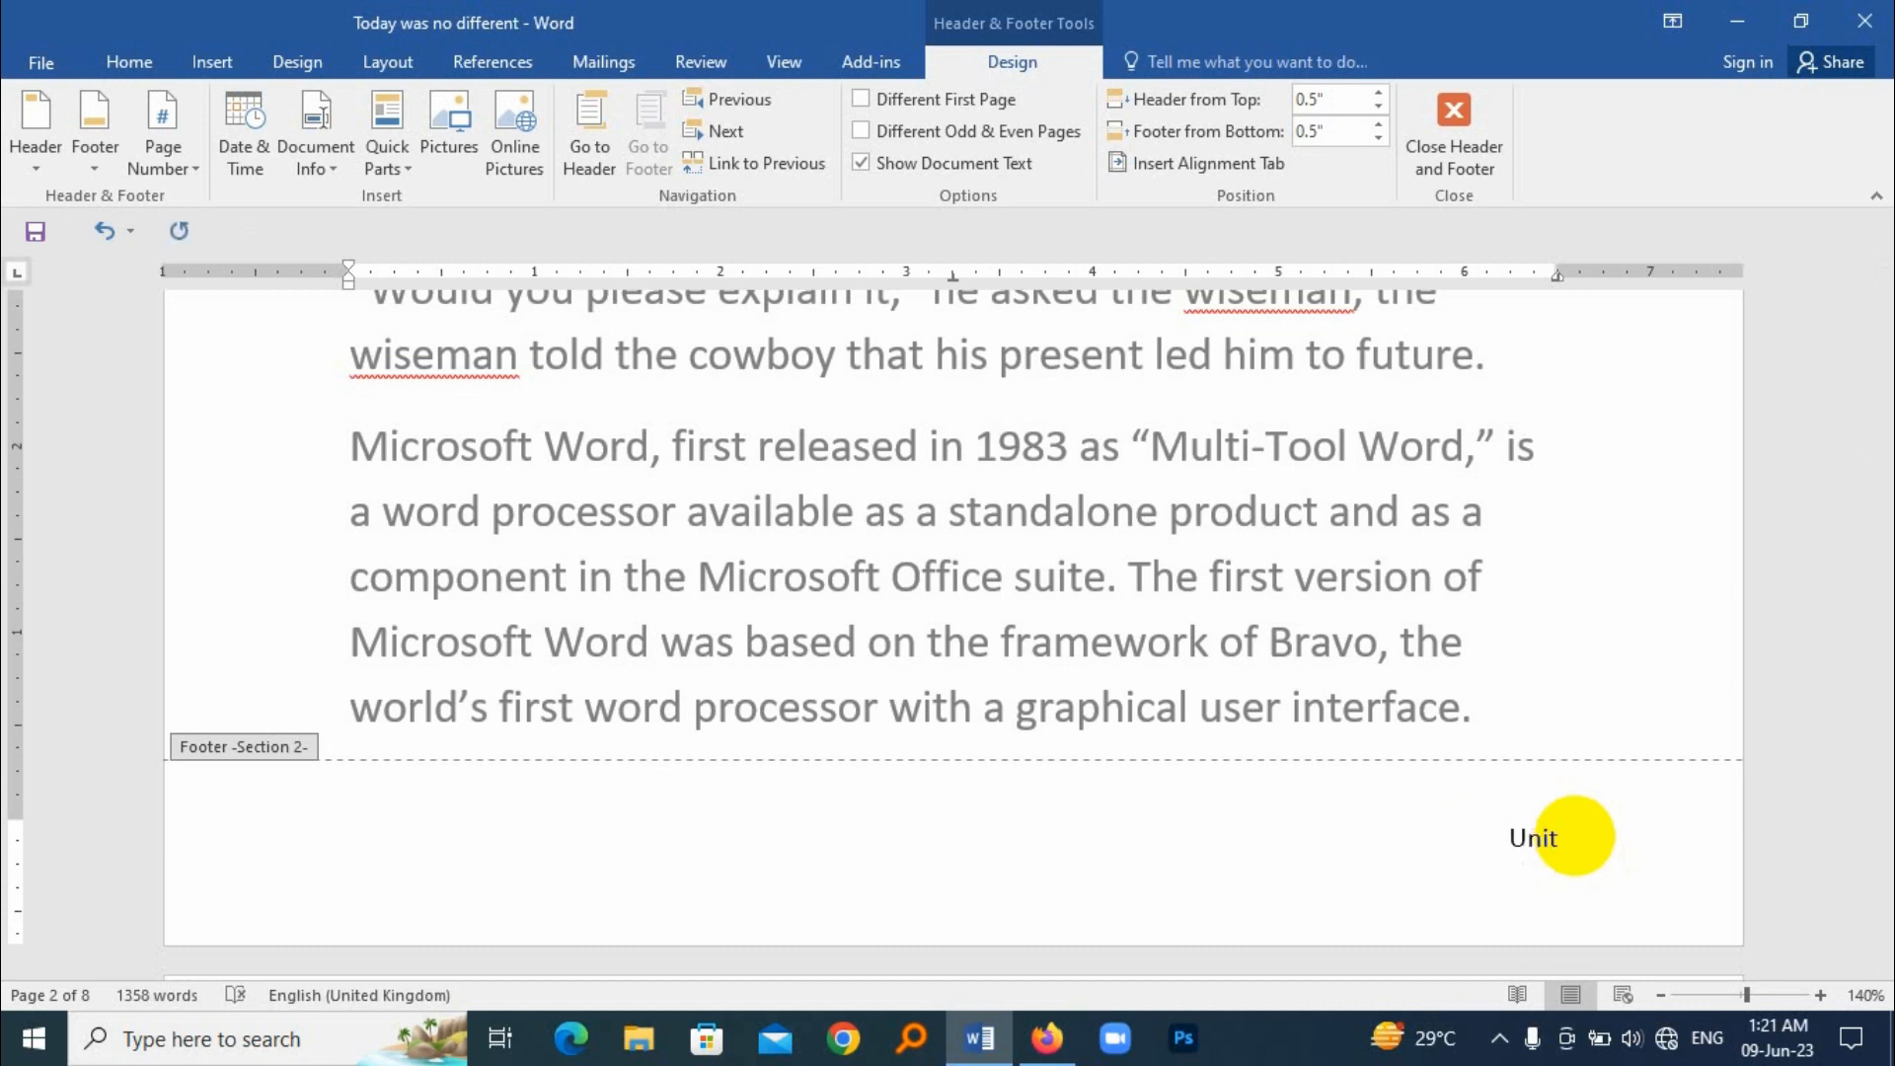
type(" Two")
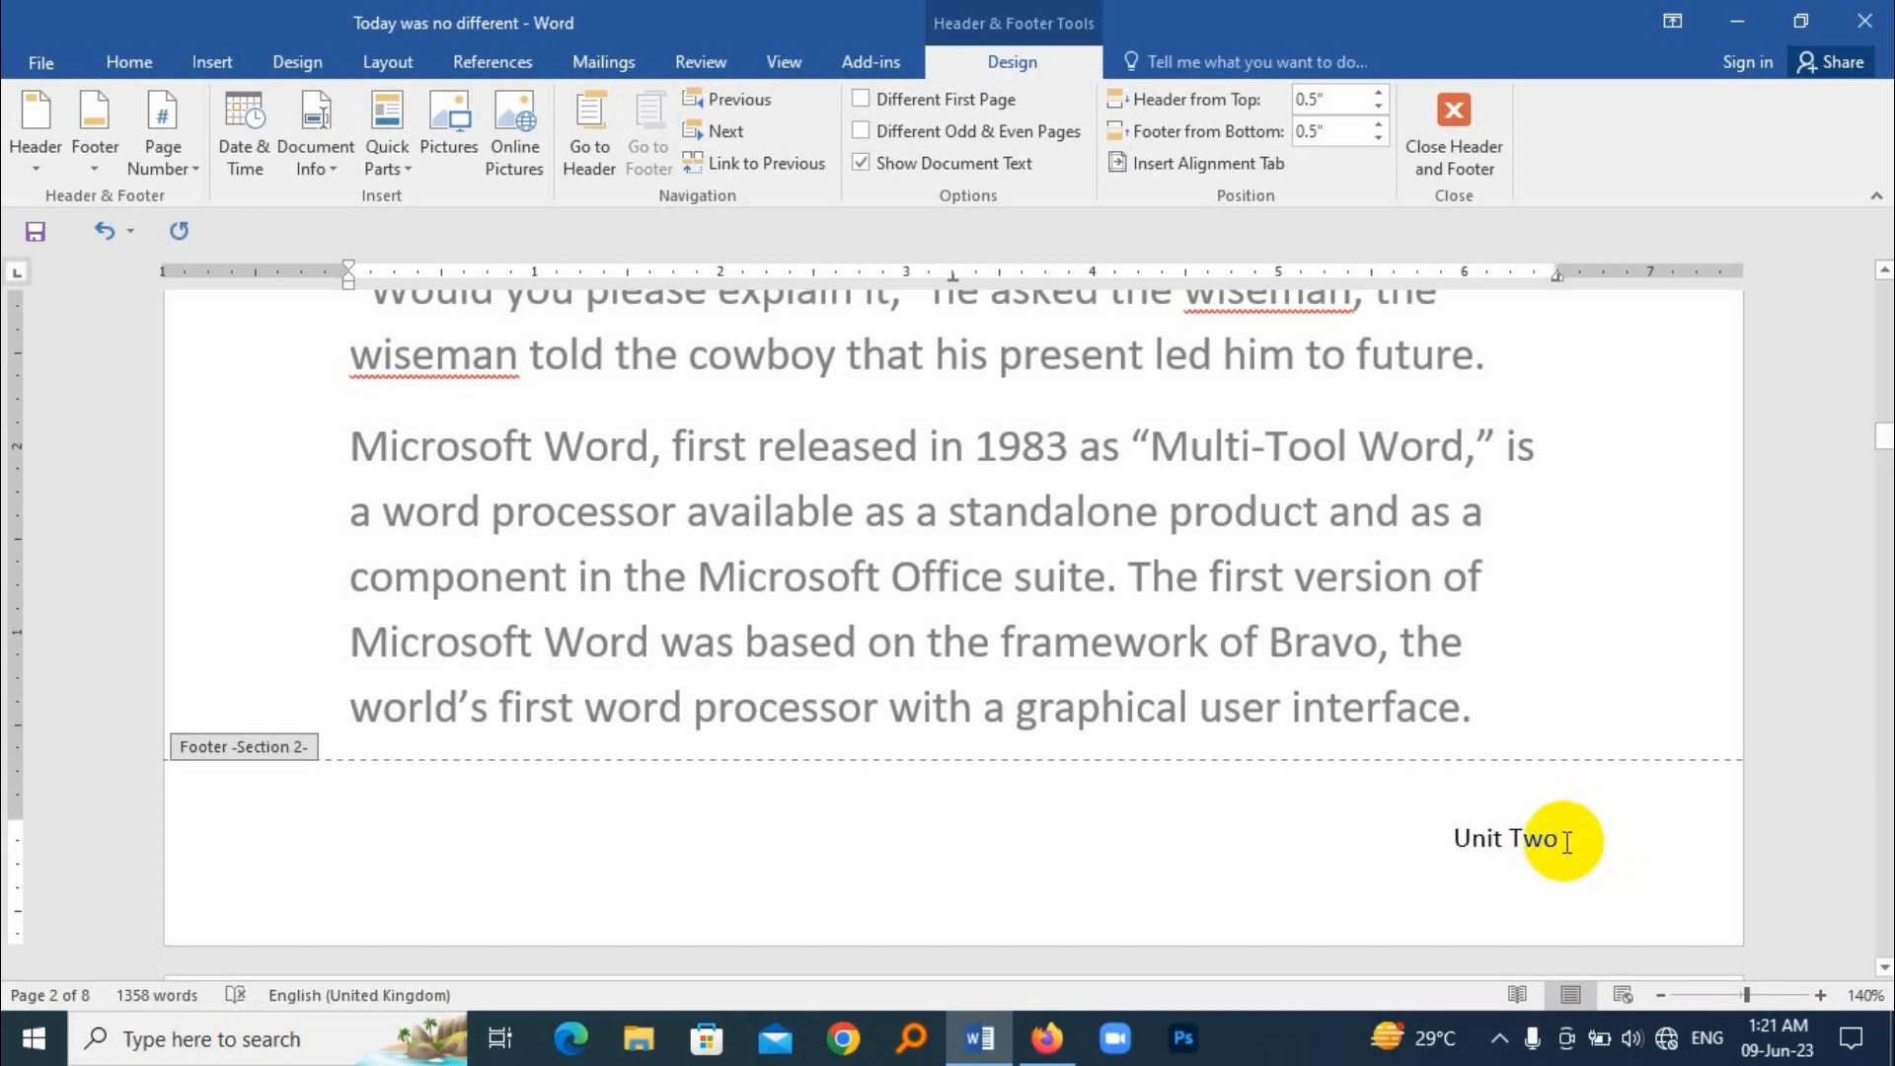
scroll(1510, 816, "up", 2)
scroll(1516, 822, "up", 7)
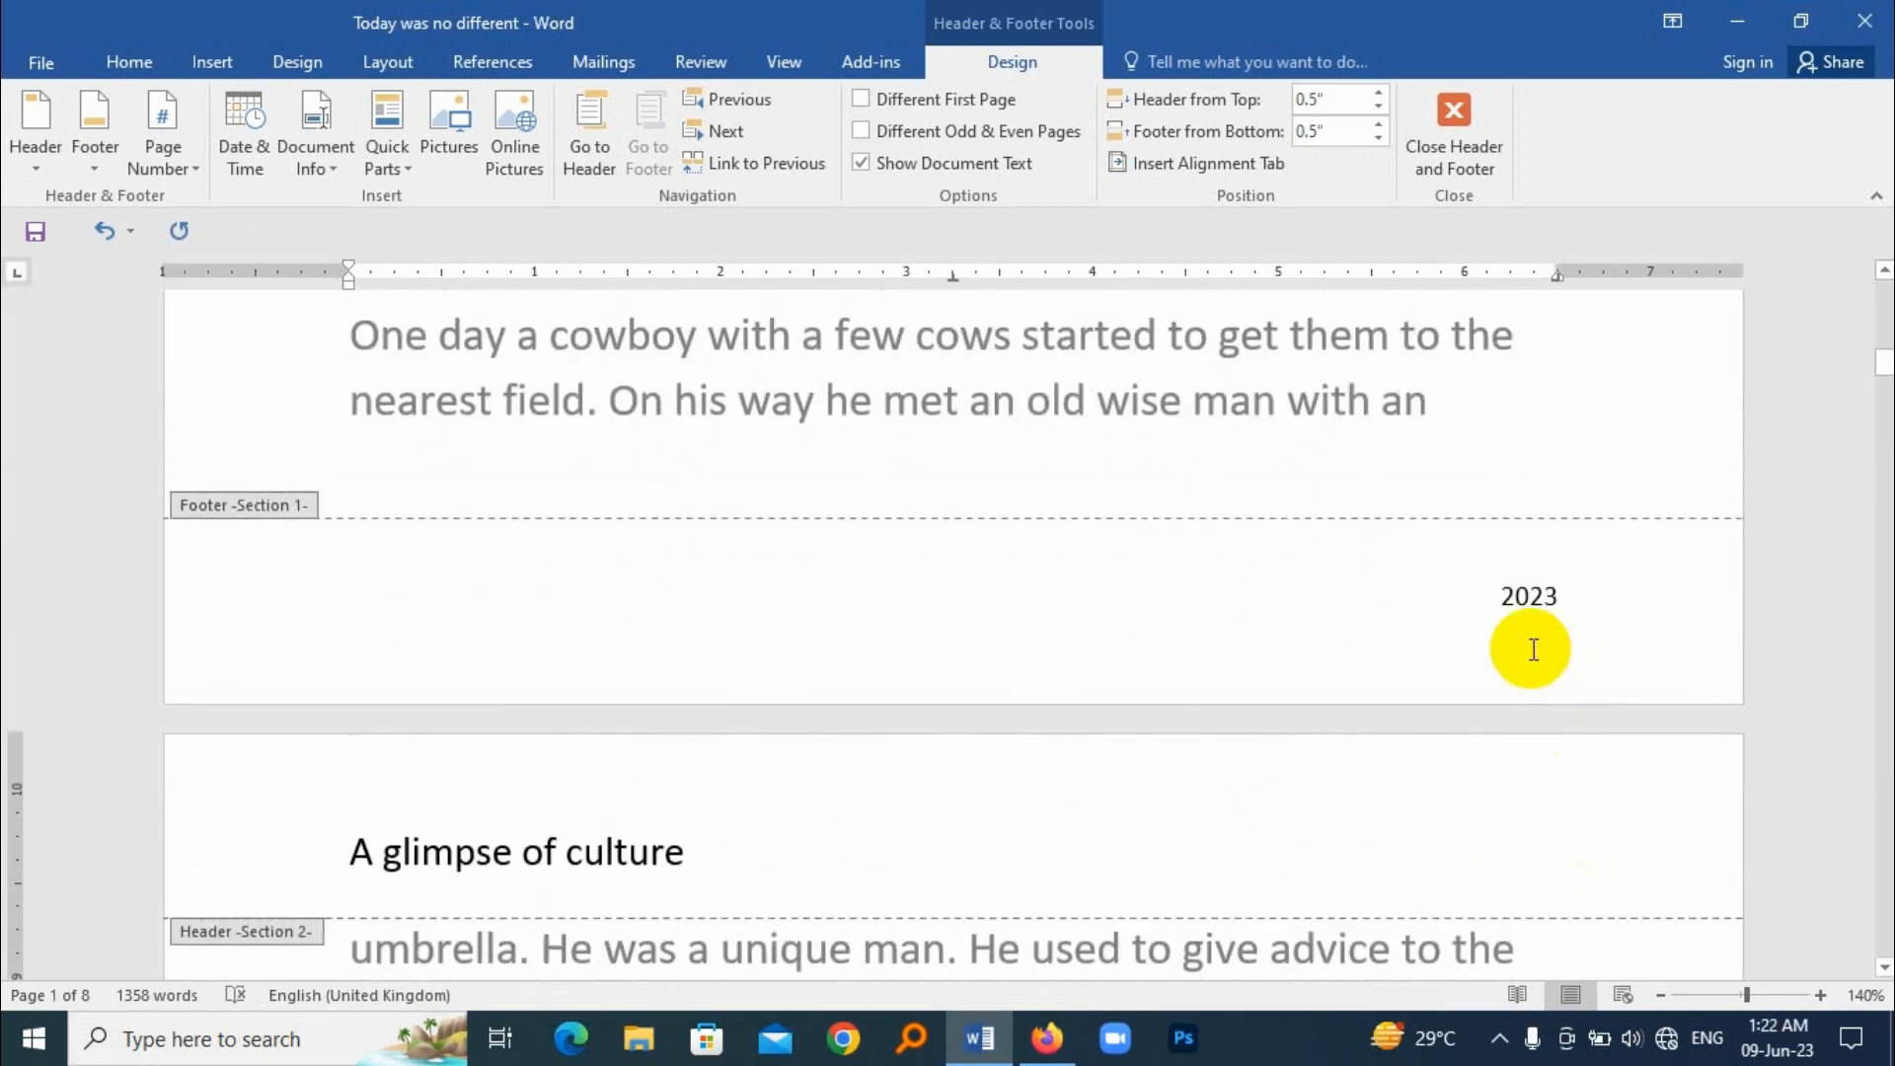
Check the footer text on pages 1 and 2 and return to the body text
left_click_drag(1496, 596, 1567, 603)
scroll(1520, 744, "down", 5)
scroll(1520, 744, "down", 10)
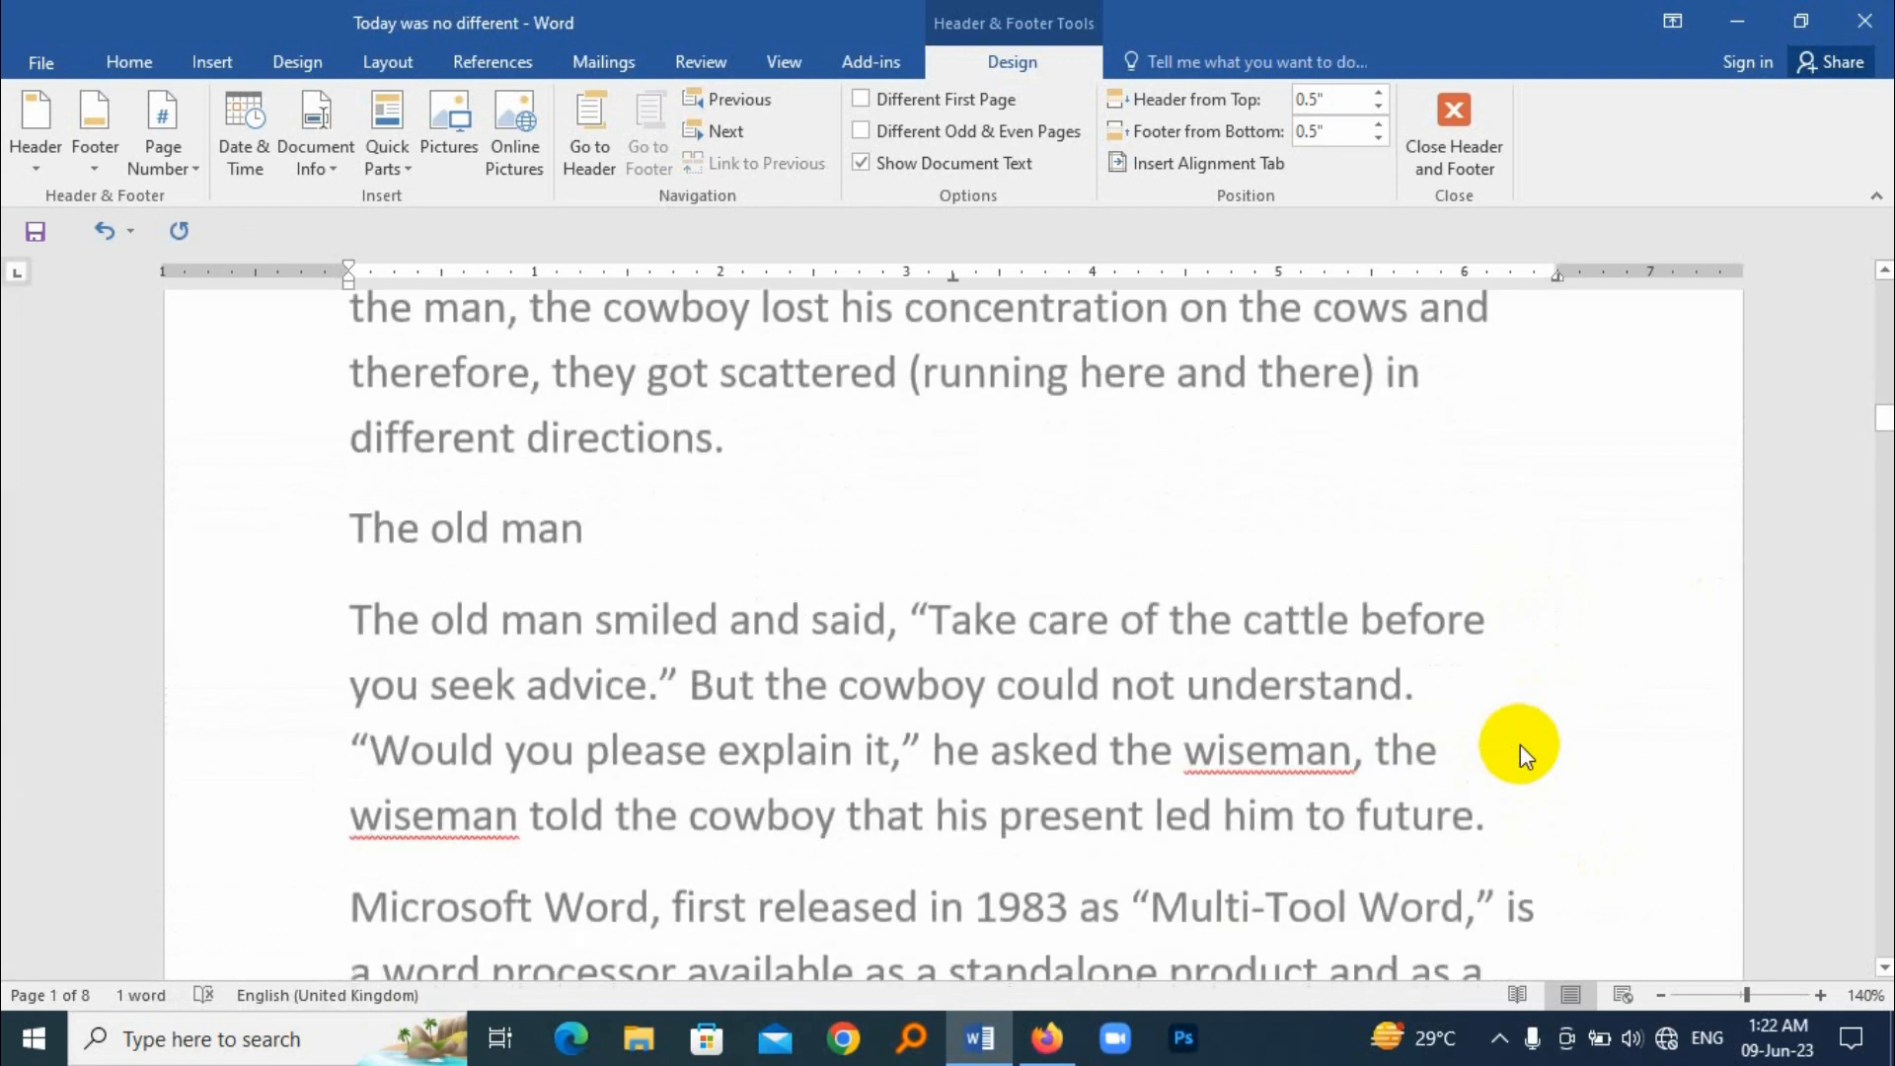
left_click(1446, 570)
left_click_drag(1446, 571, 1559, 572)
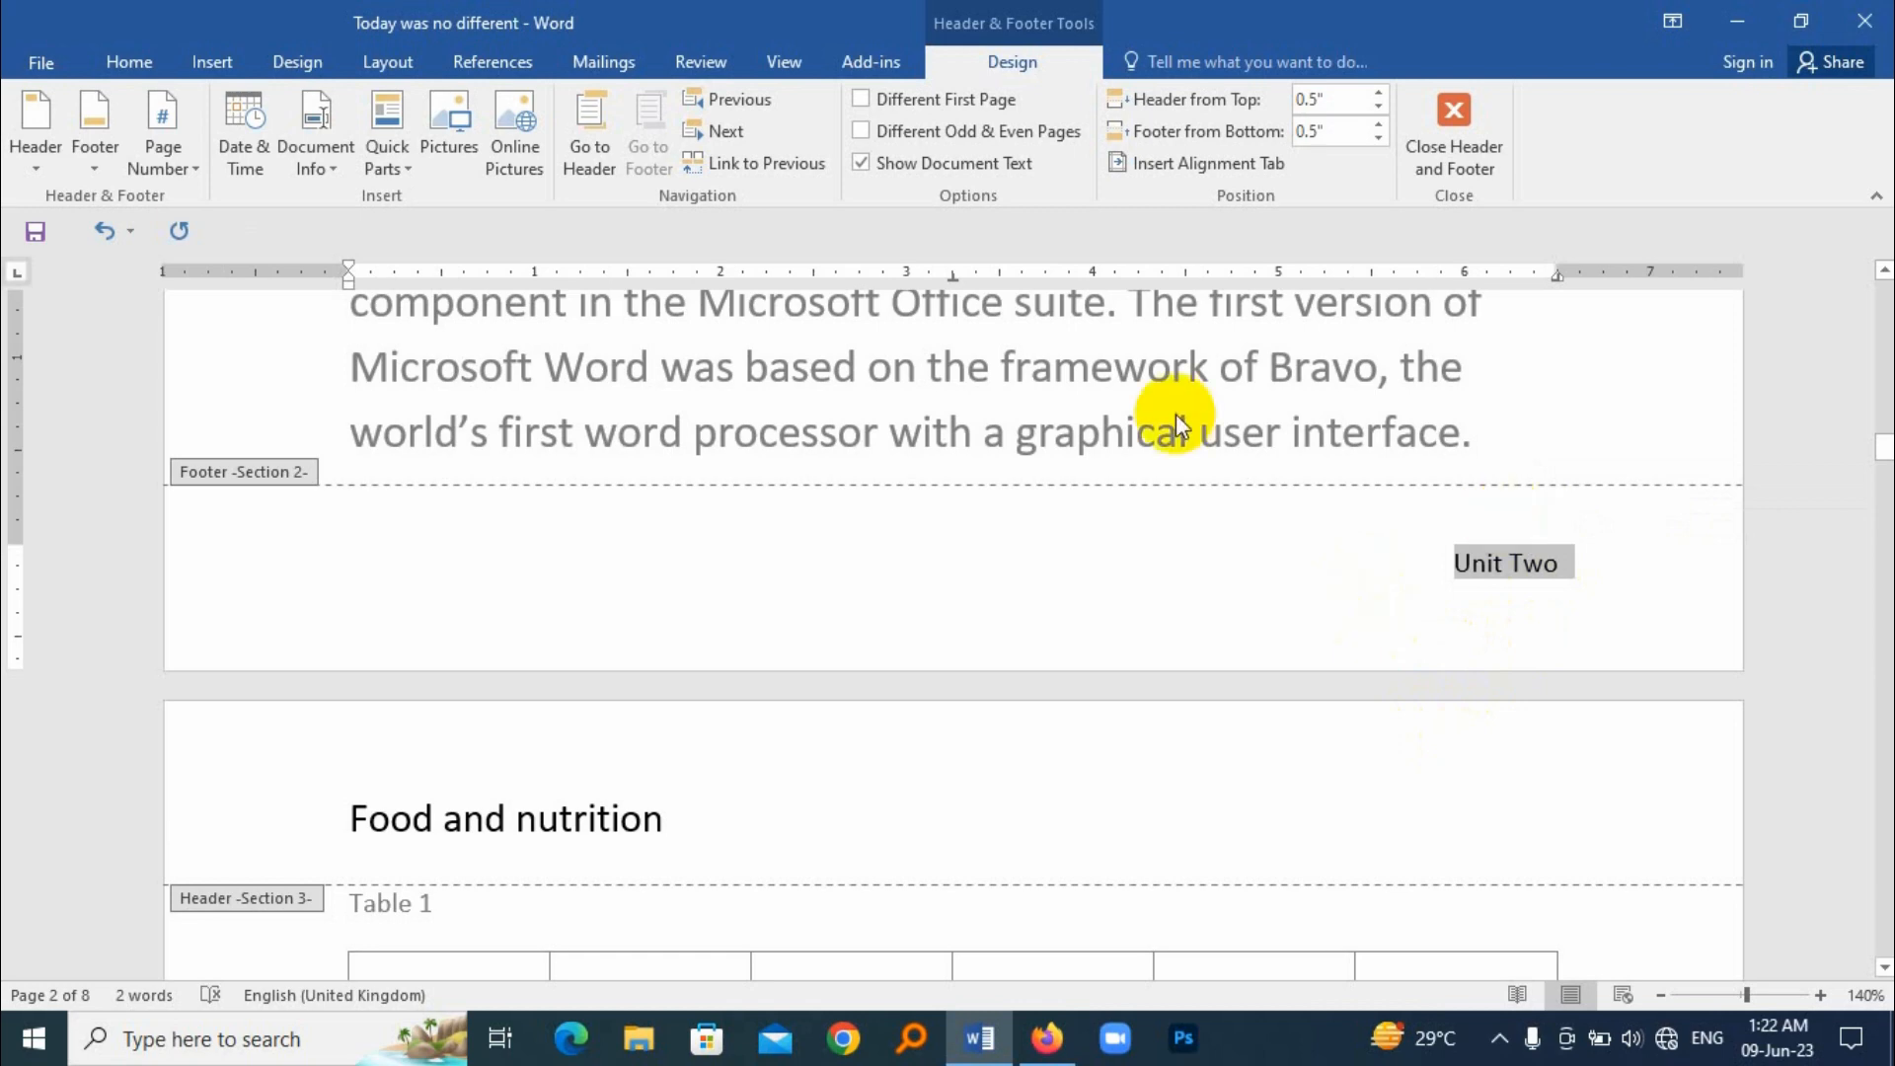
double_click(1171, 383)
Unlink the Section 3 footer on page 3 from the previous section and change its text to "Unit Three"
scroll(1354, 655, "up", 5)
scroll(1357, 655, "up", 2)
scroll(1321, 634, "down", 4)
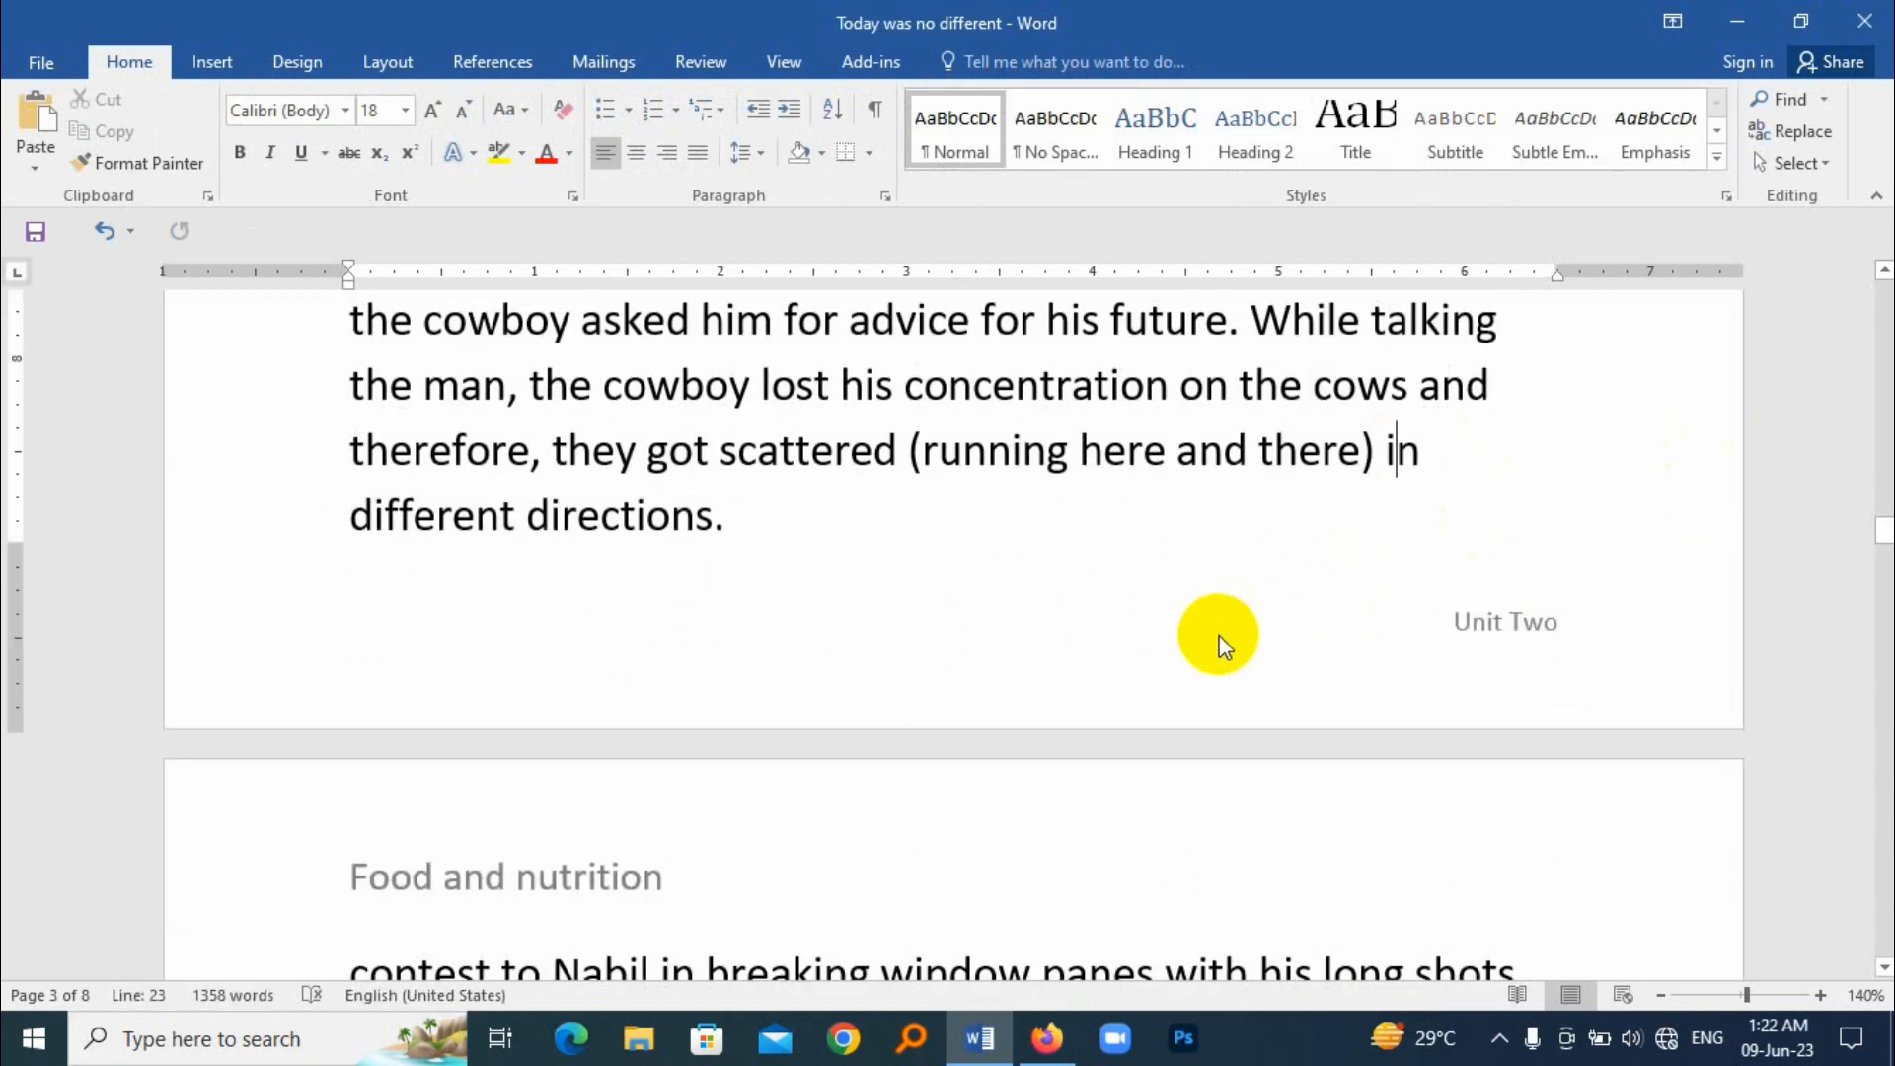
double_click(1471, 634)
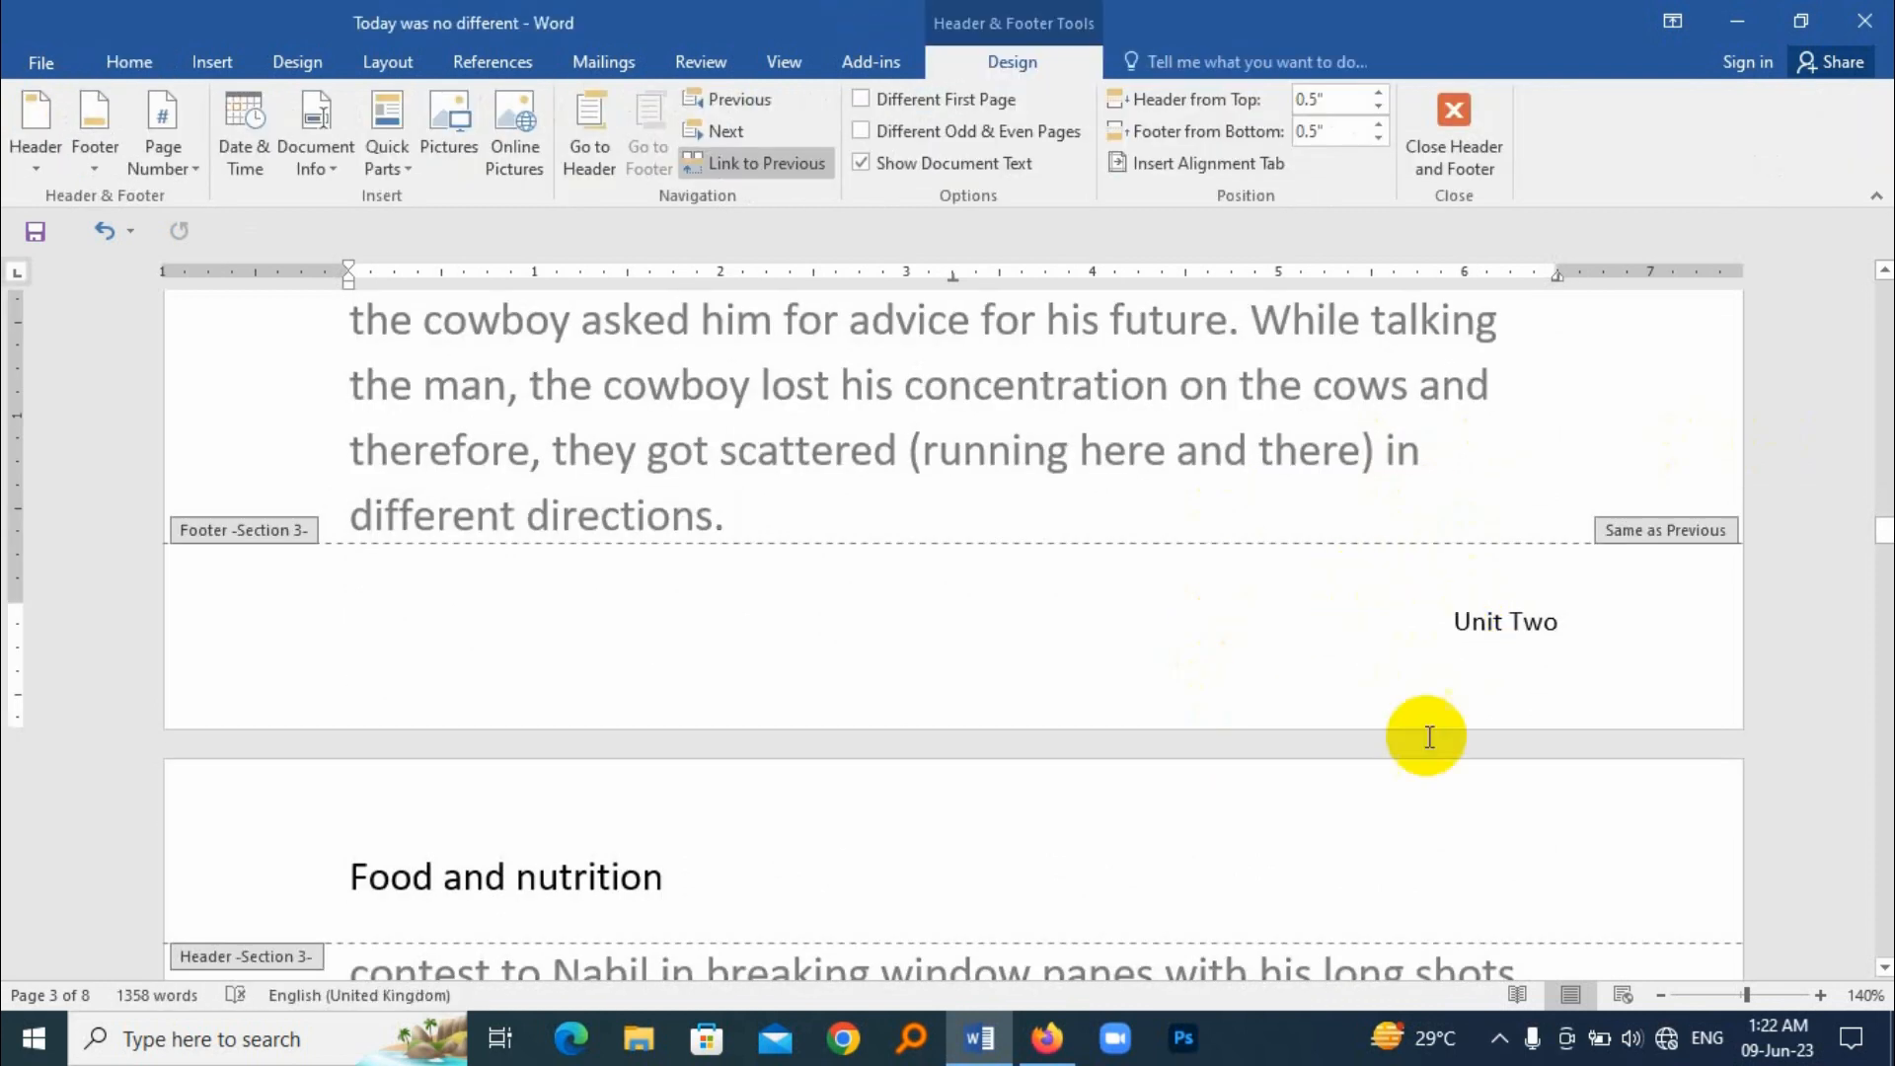
left_click(749, 166)
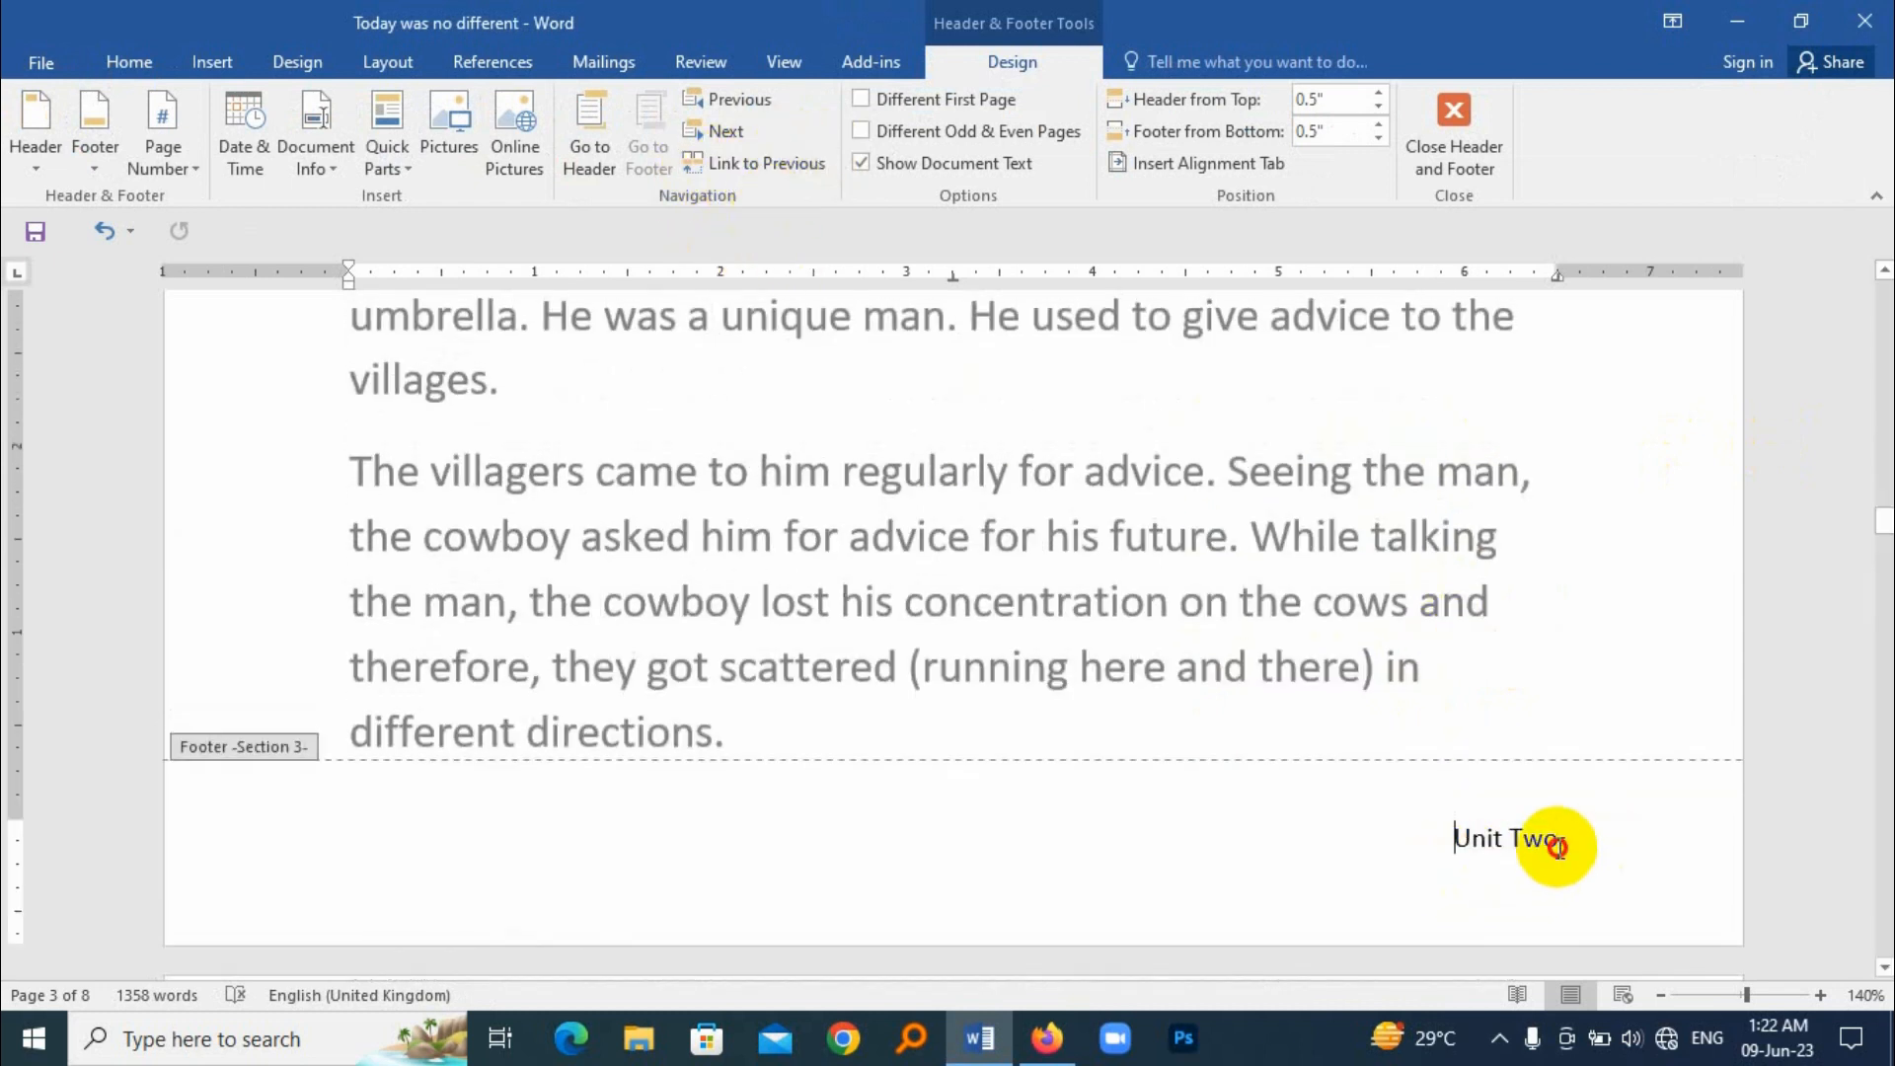
key("BackSpace")
key("BackSpace")
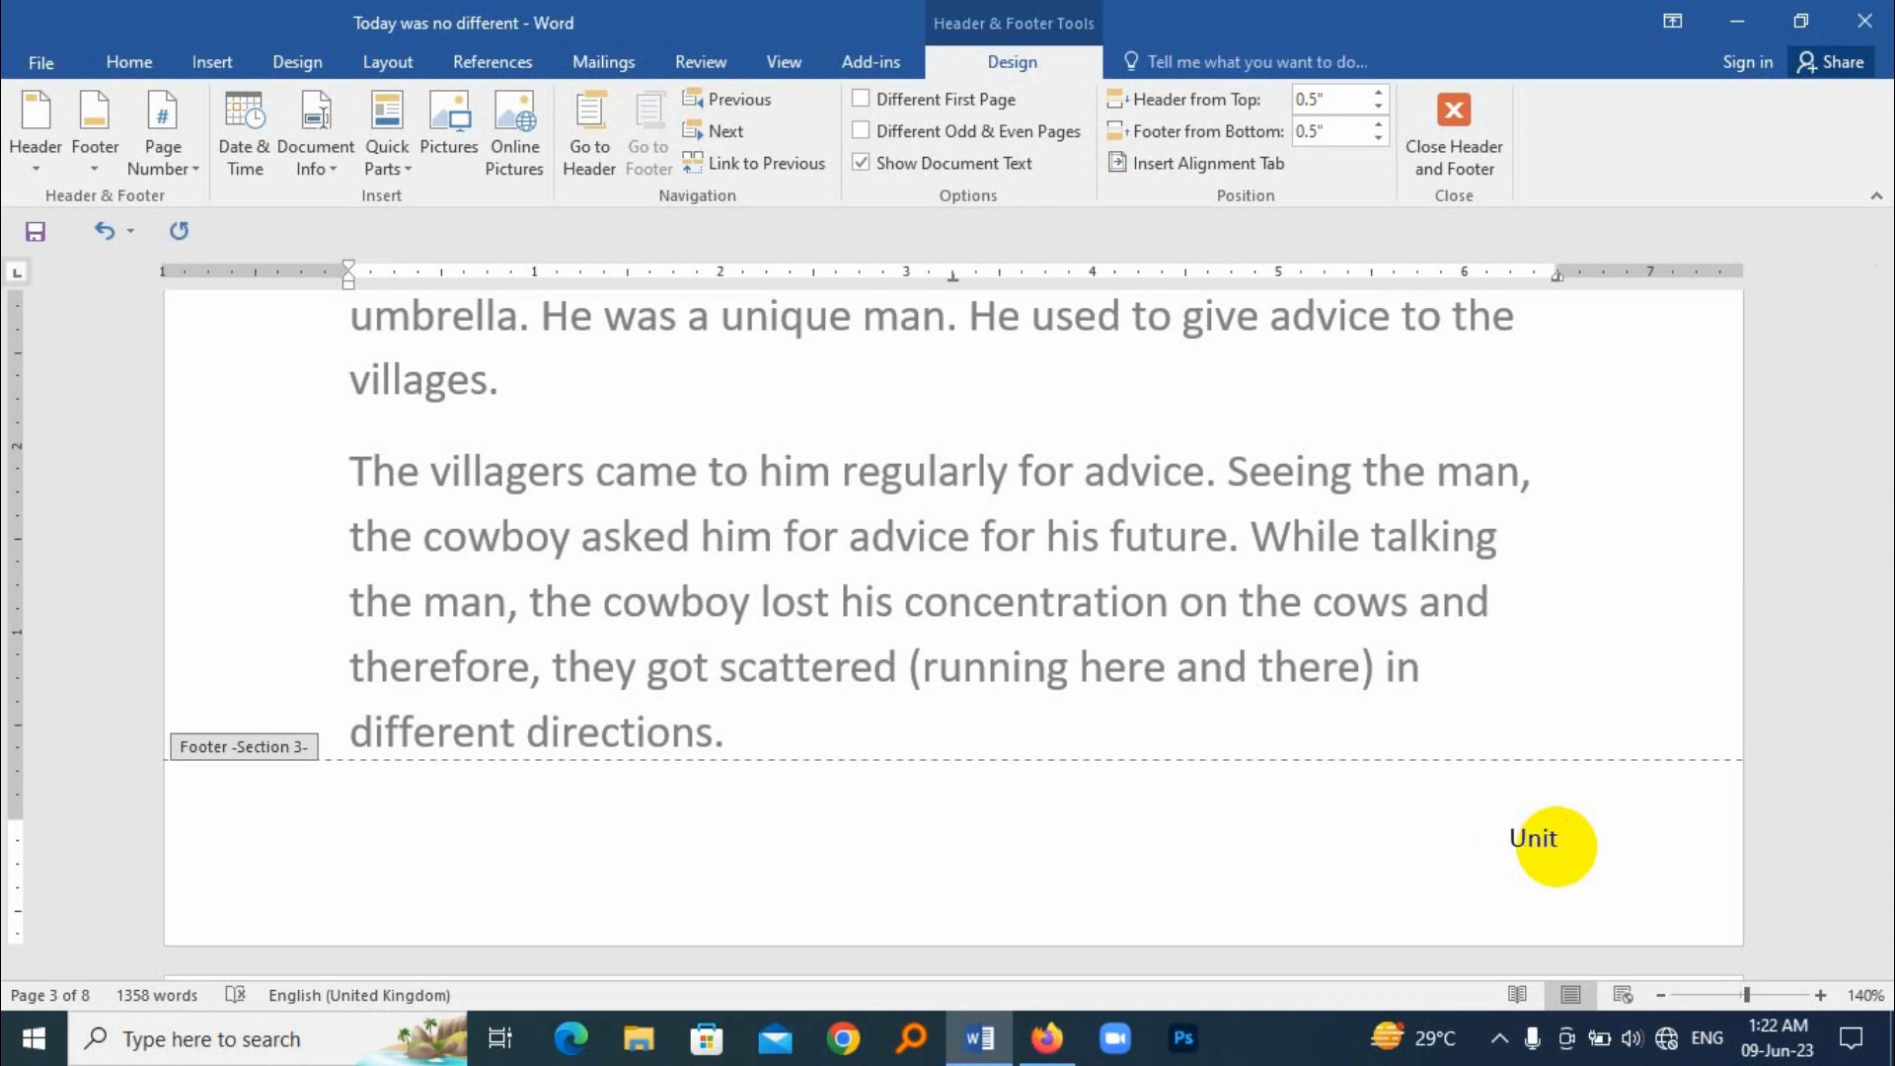
type("TThree")
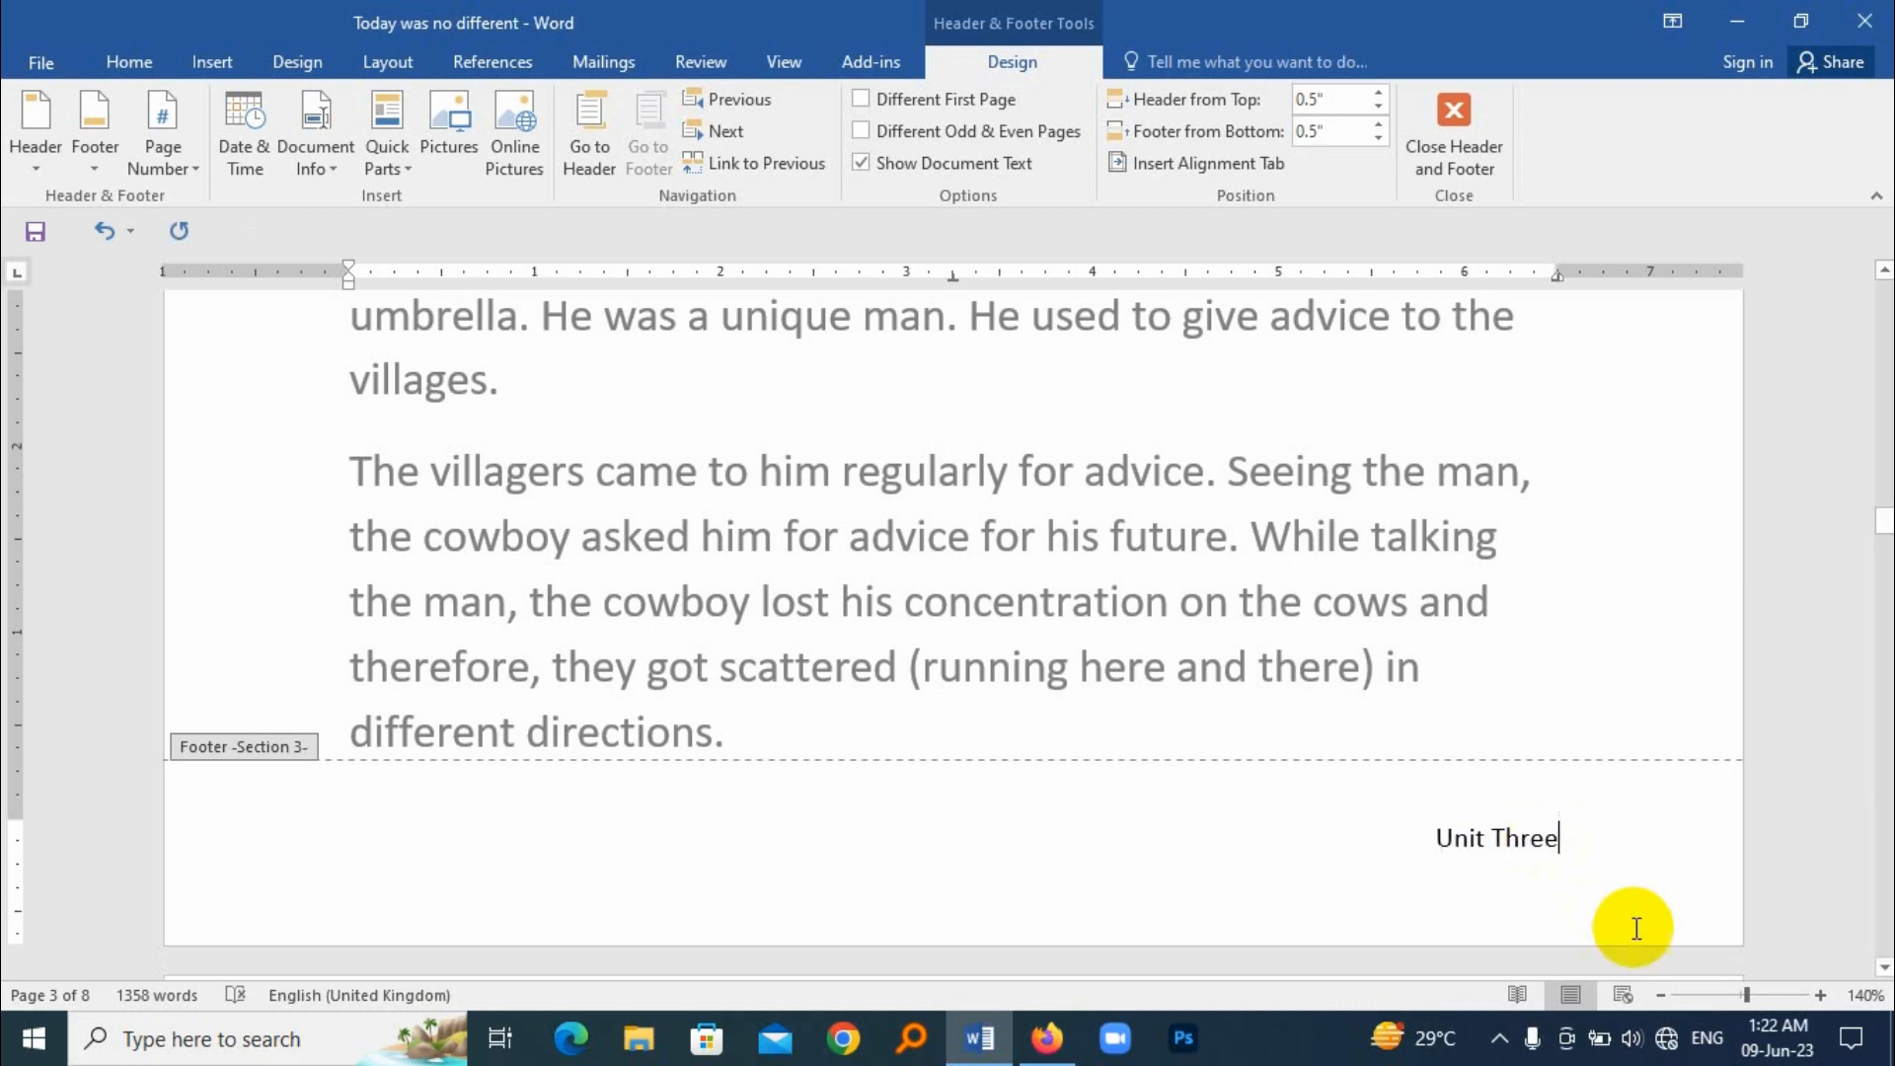
Review the footers of pages 1 to 3 and leave footer editing
scroll(1510, 790, "up", 15)
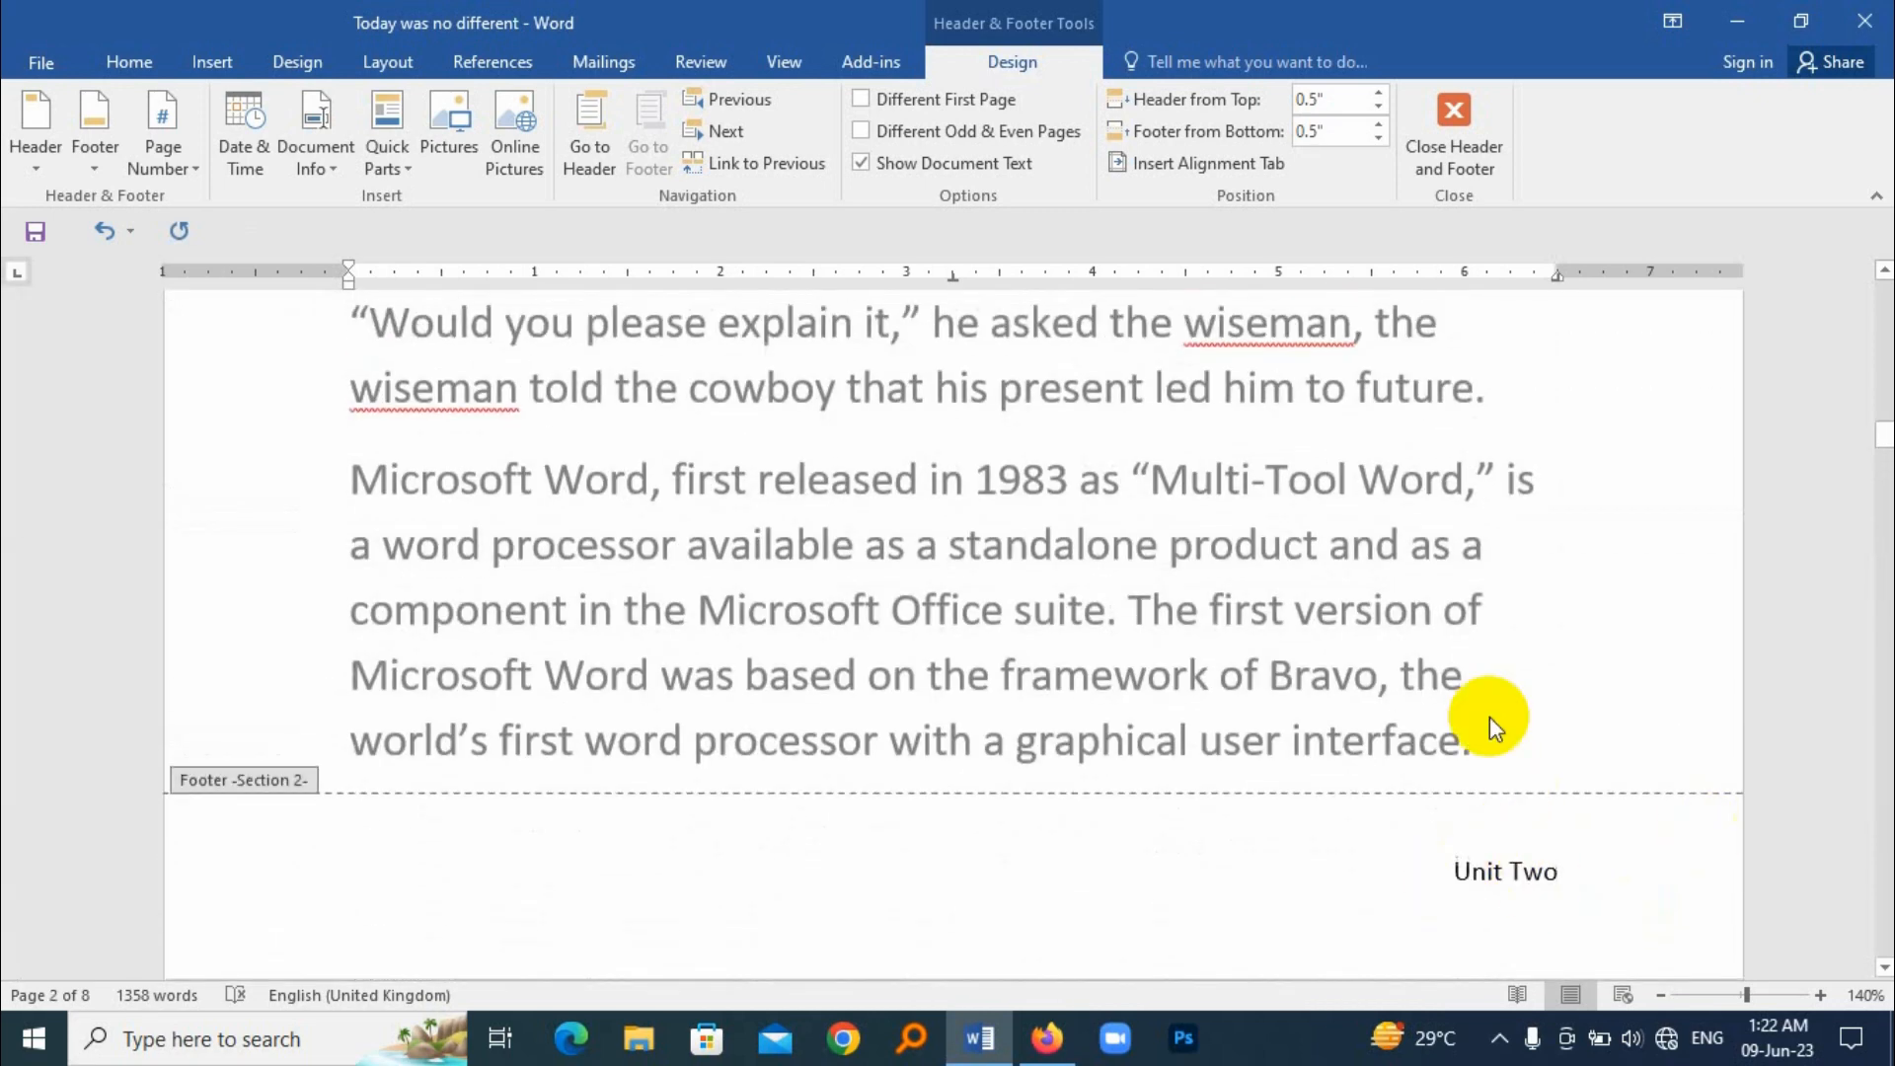
scroll(1486, 713, "up", 15)
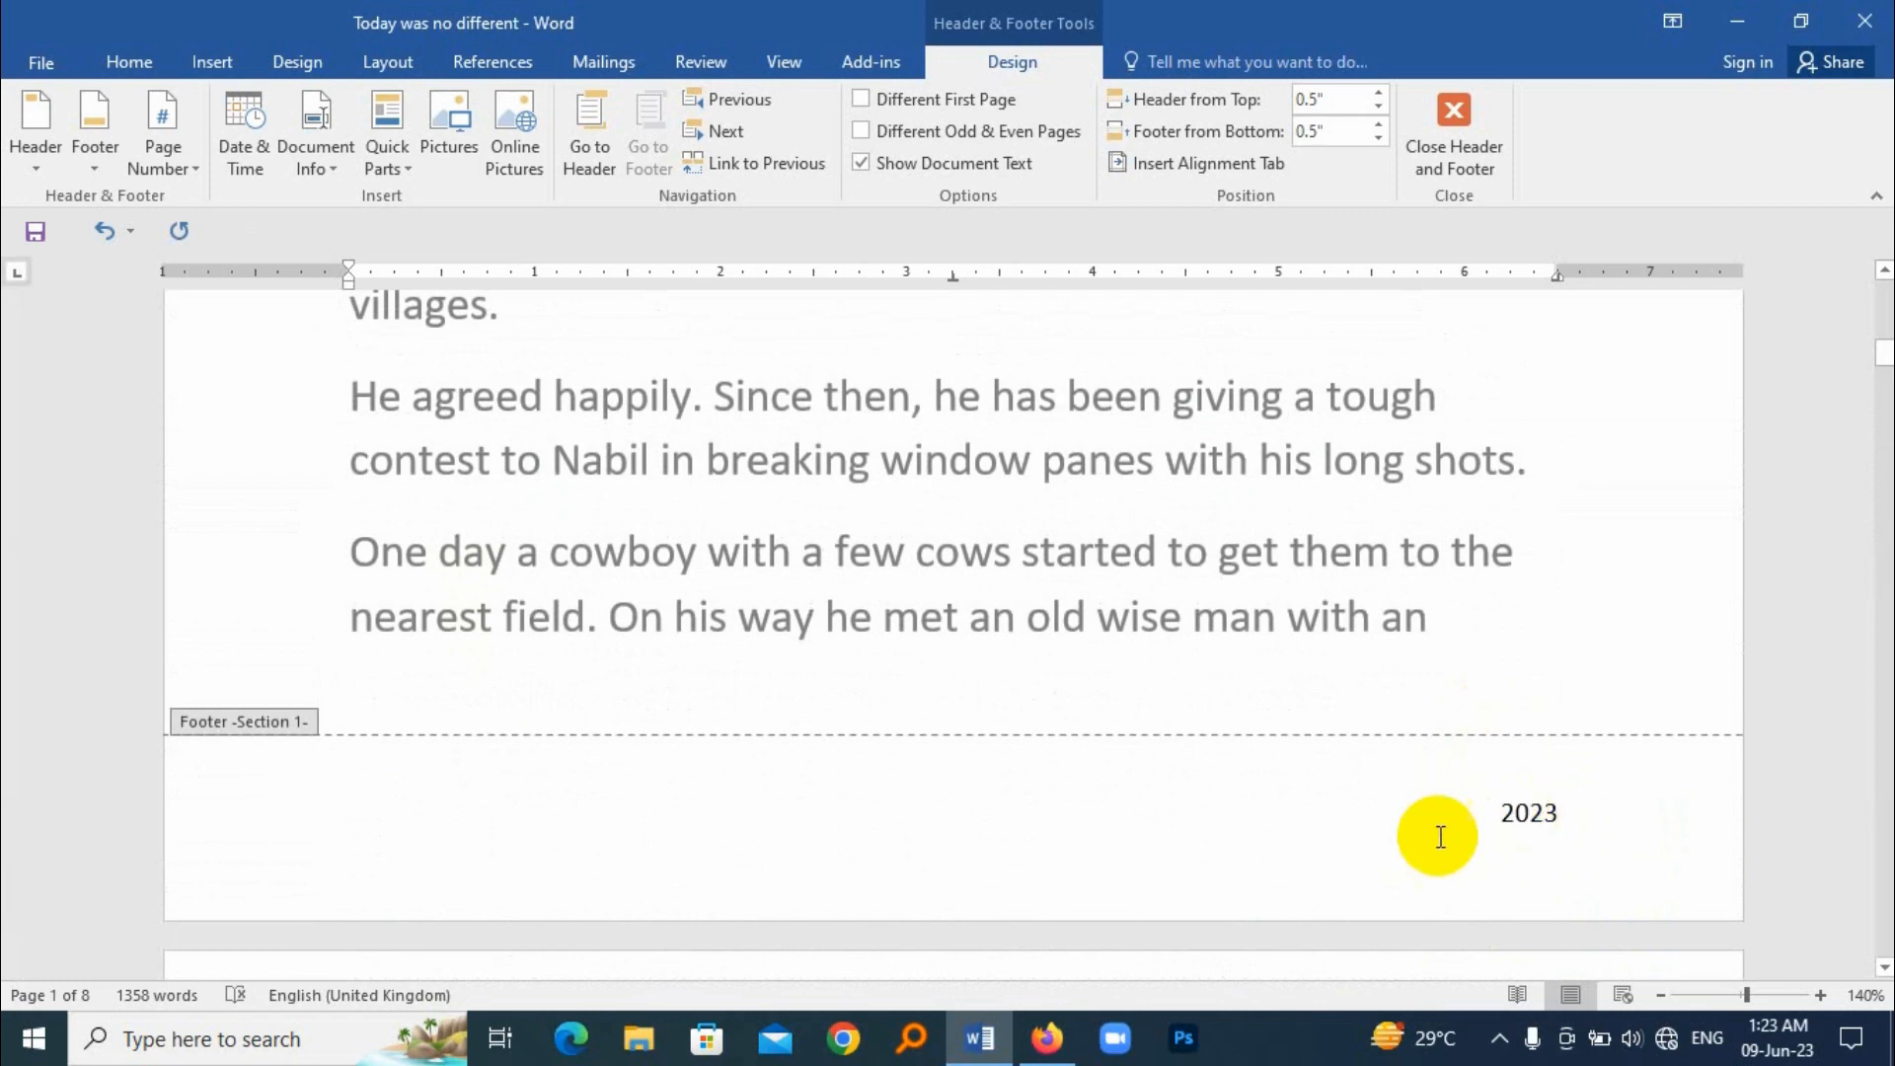
scroll(1756, 753, "down", 15)
scroll(1631, 802, "down", 15)
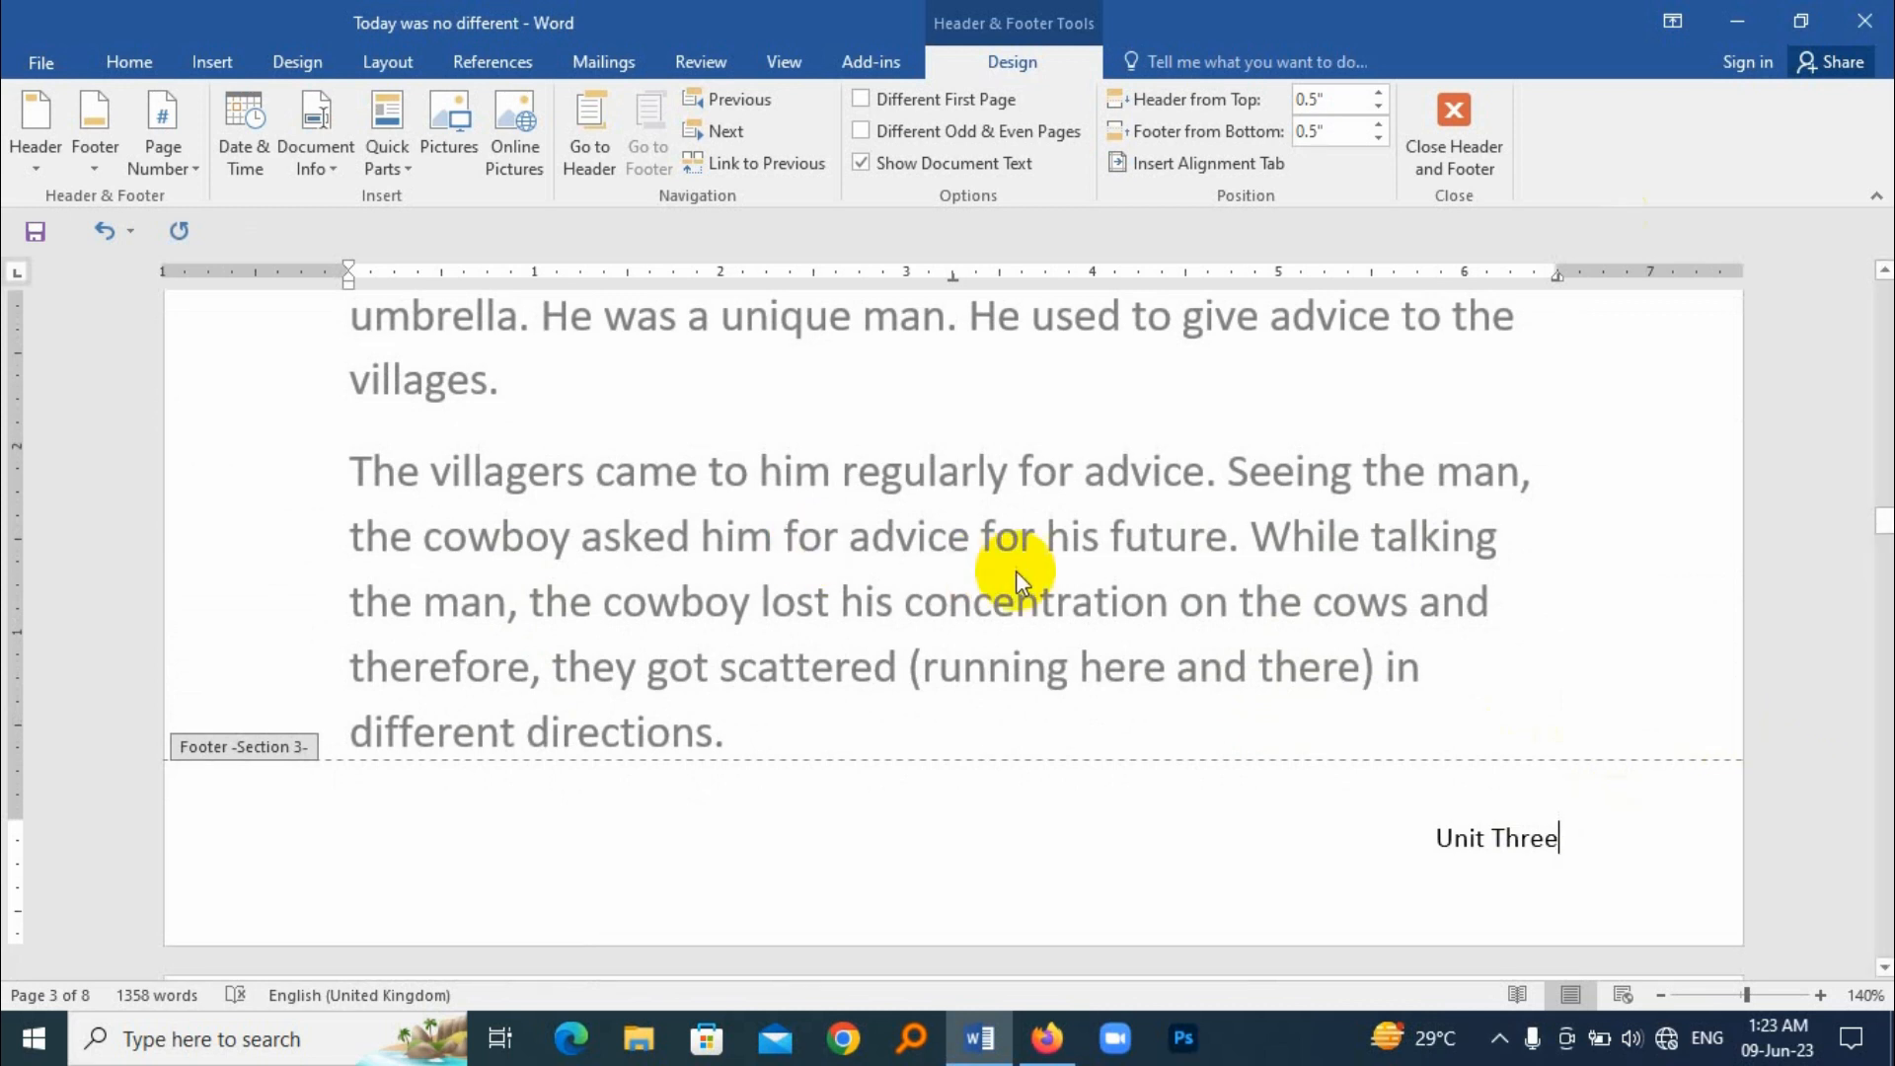
double_click(867, 550)
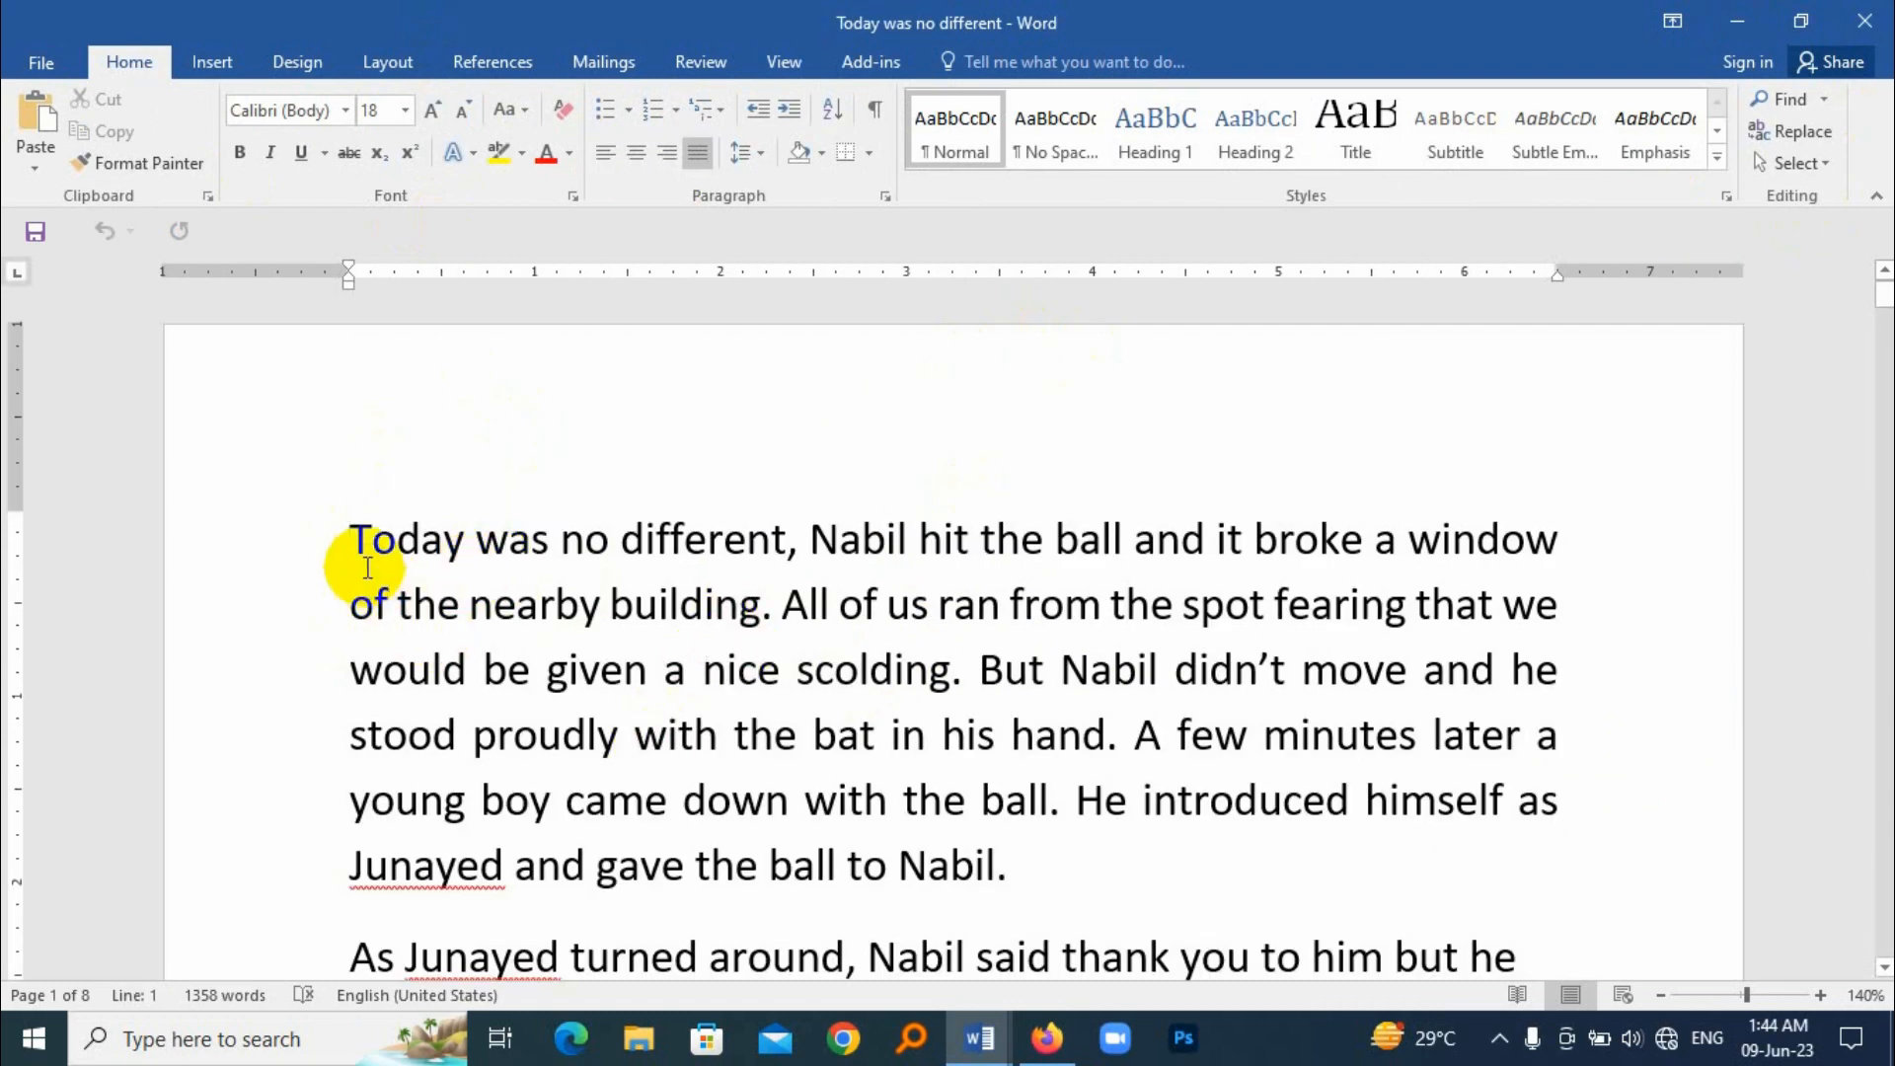
Insert a Next Page section break before "Today was no different" to add a blank first page
left_click(407, 59)
left_click(381, 99)
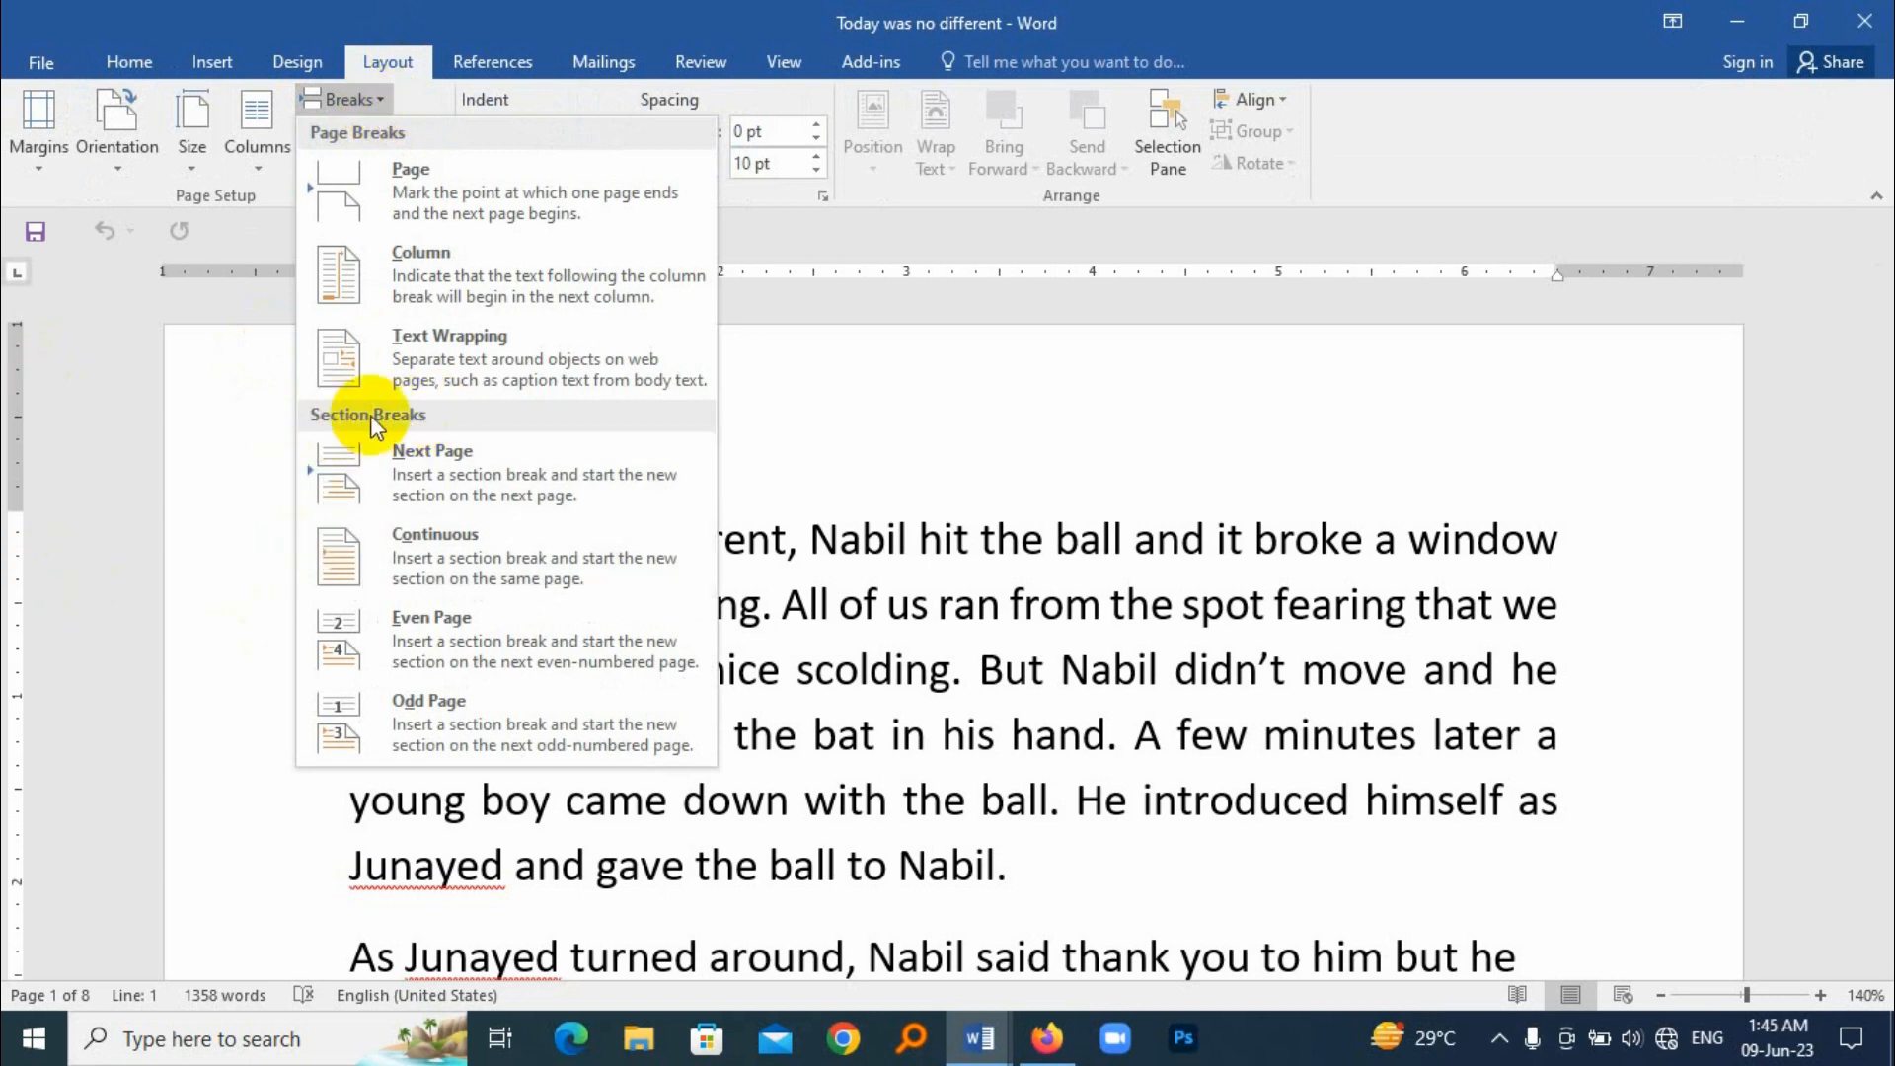
left_click(499, 464)
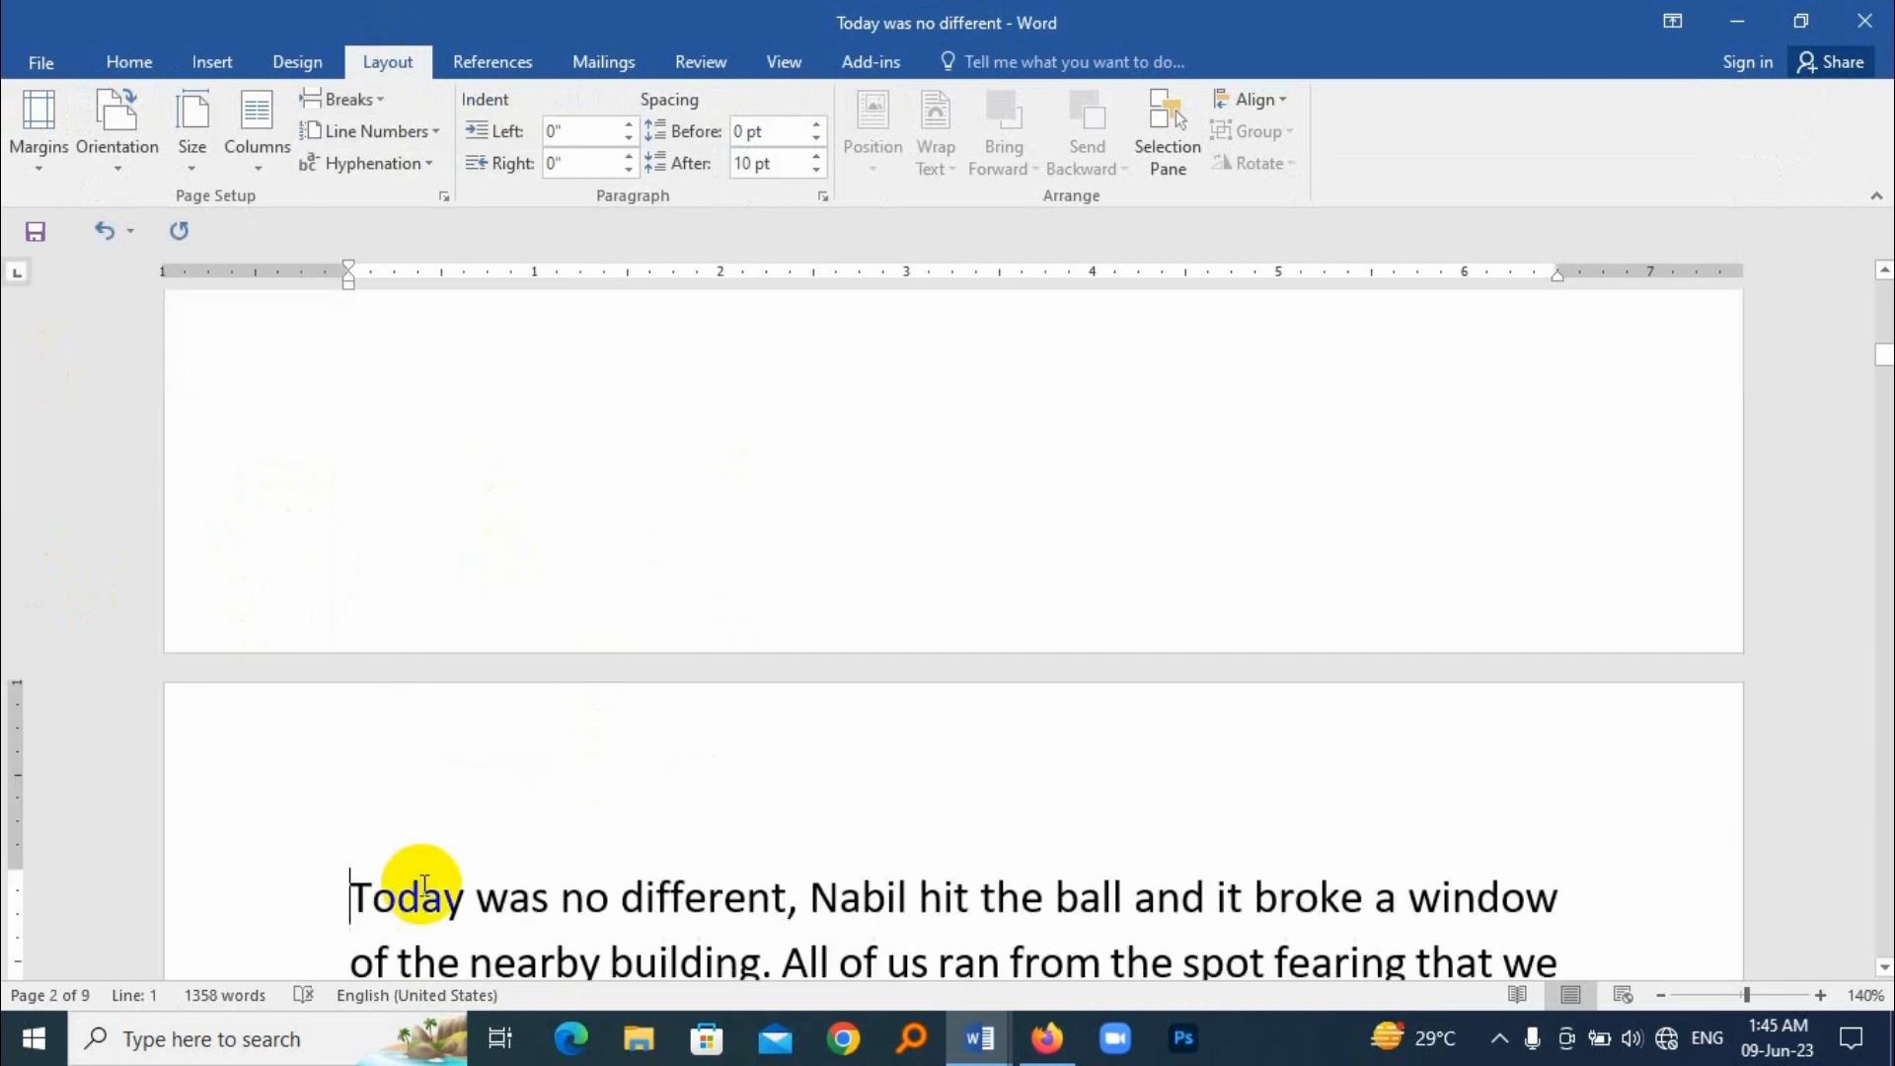
scroll(422, 871, "up", 3)
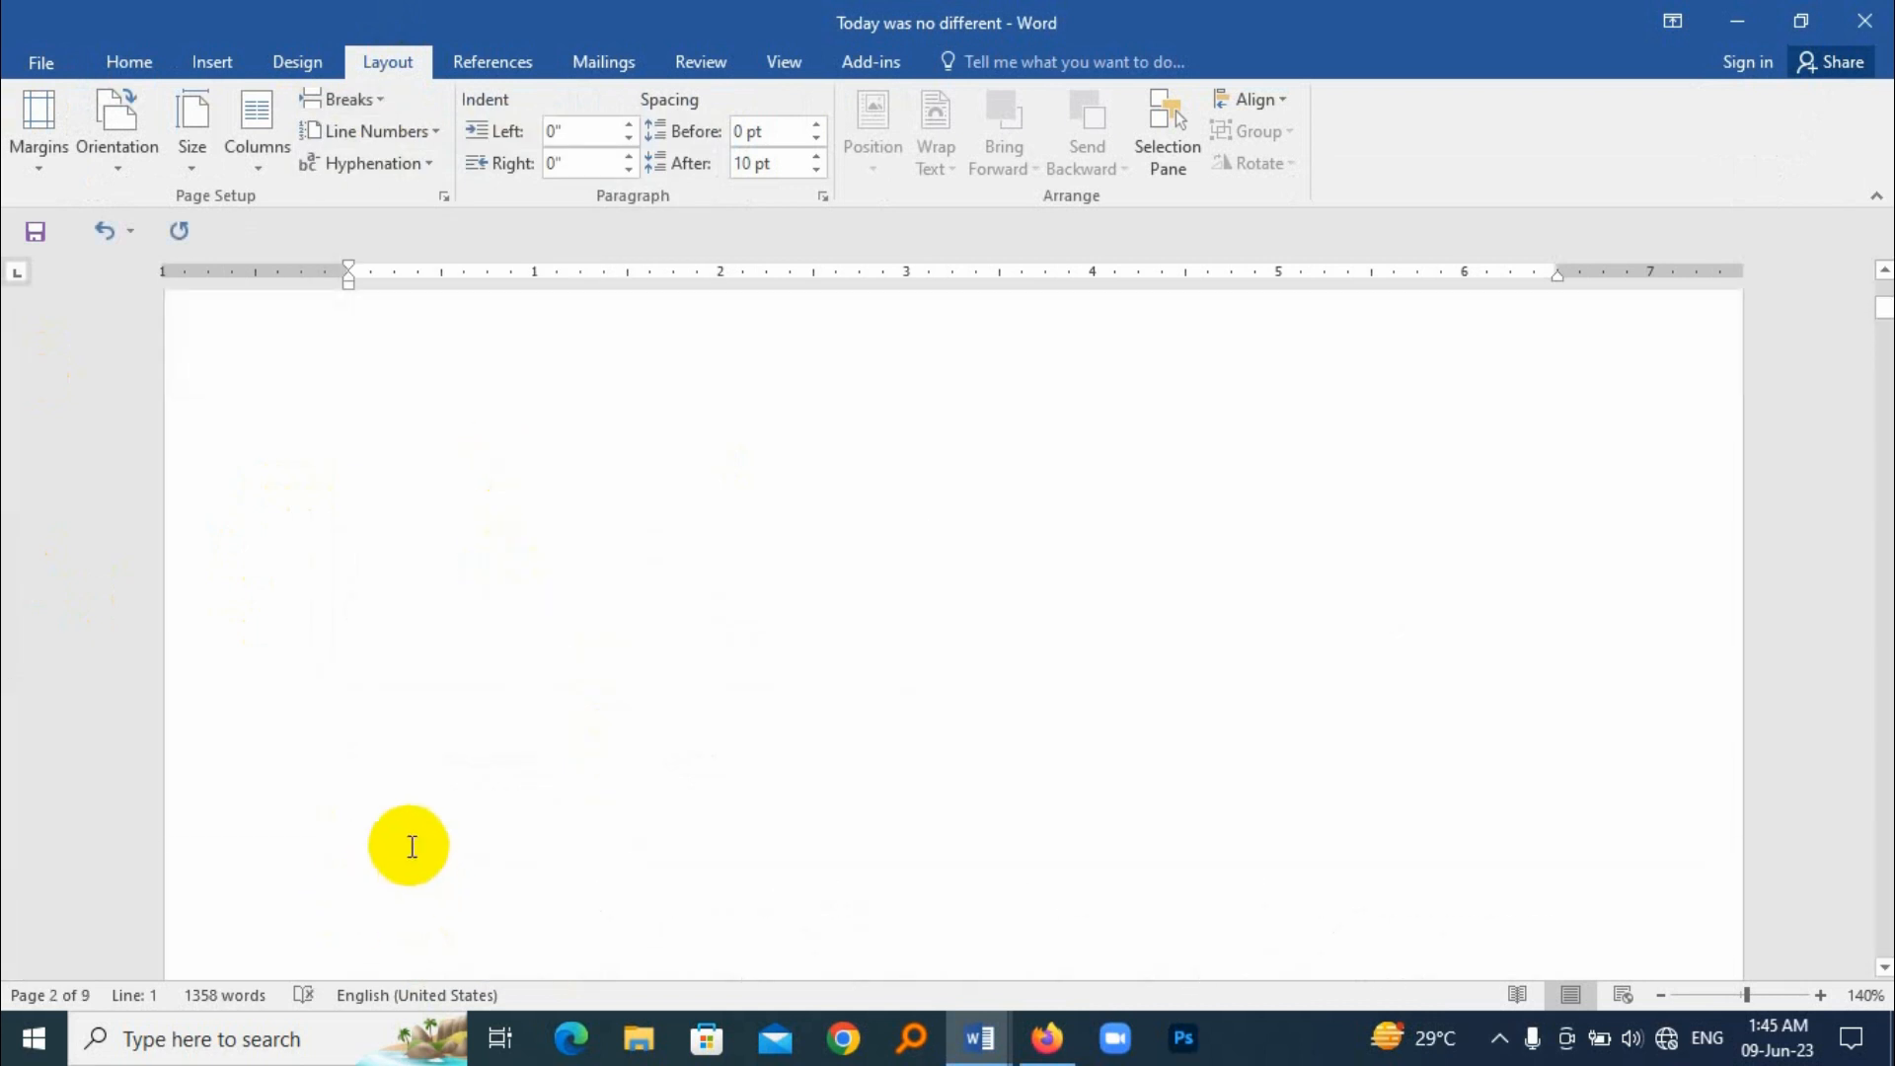
scroll(412, 846, "up", 1)
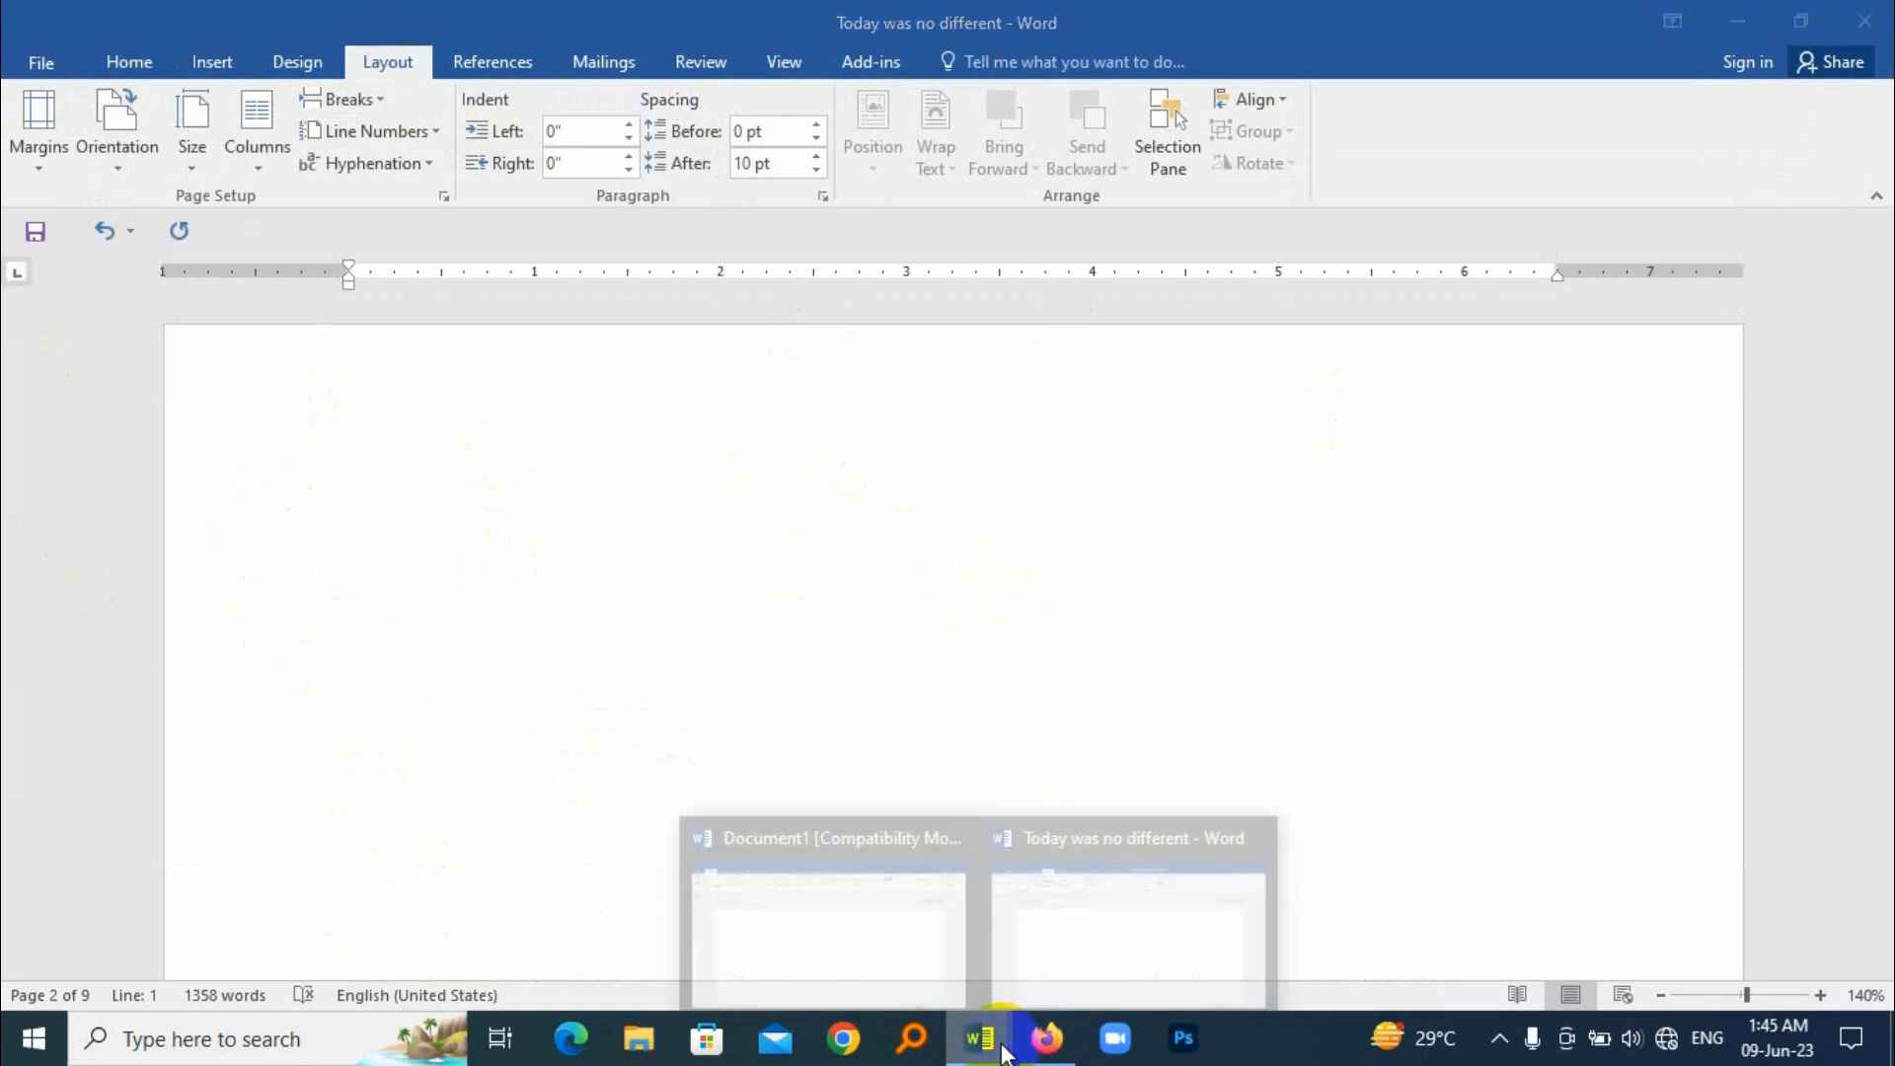
Switch to Firefox to view the "Unit One" page of the PDF and return to the Word document
left_click(1044, 1038)
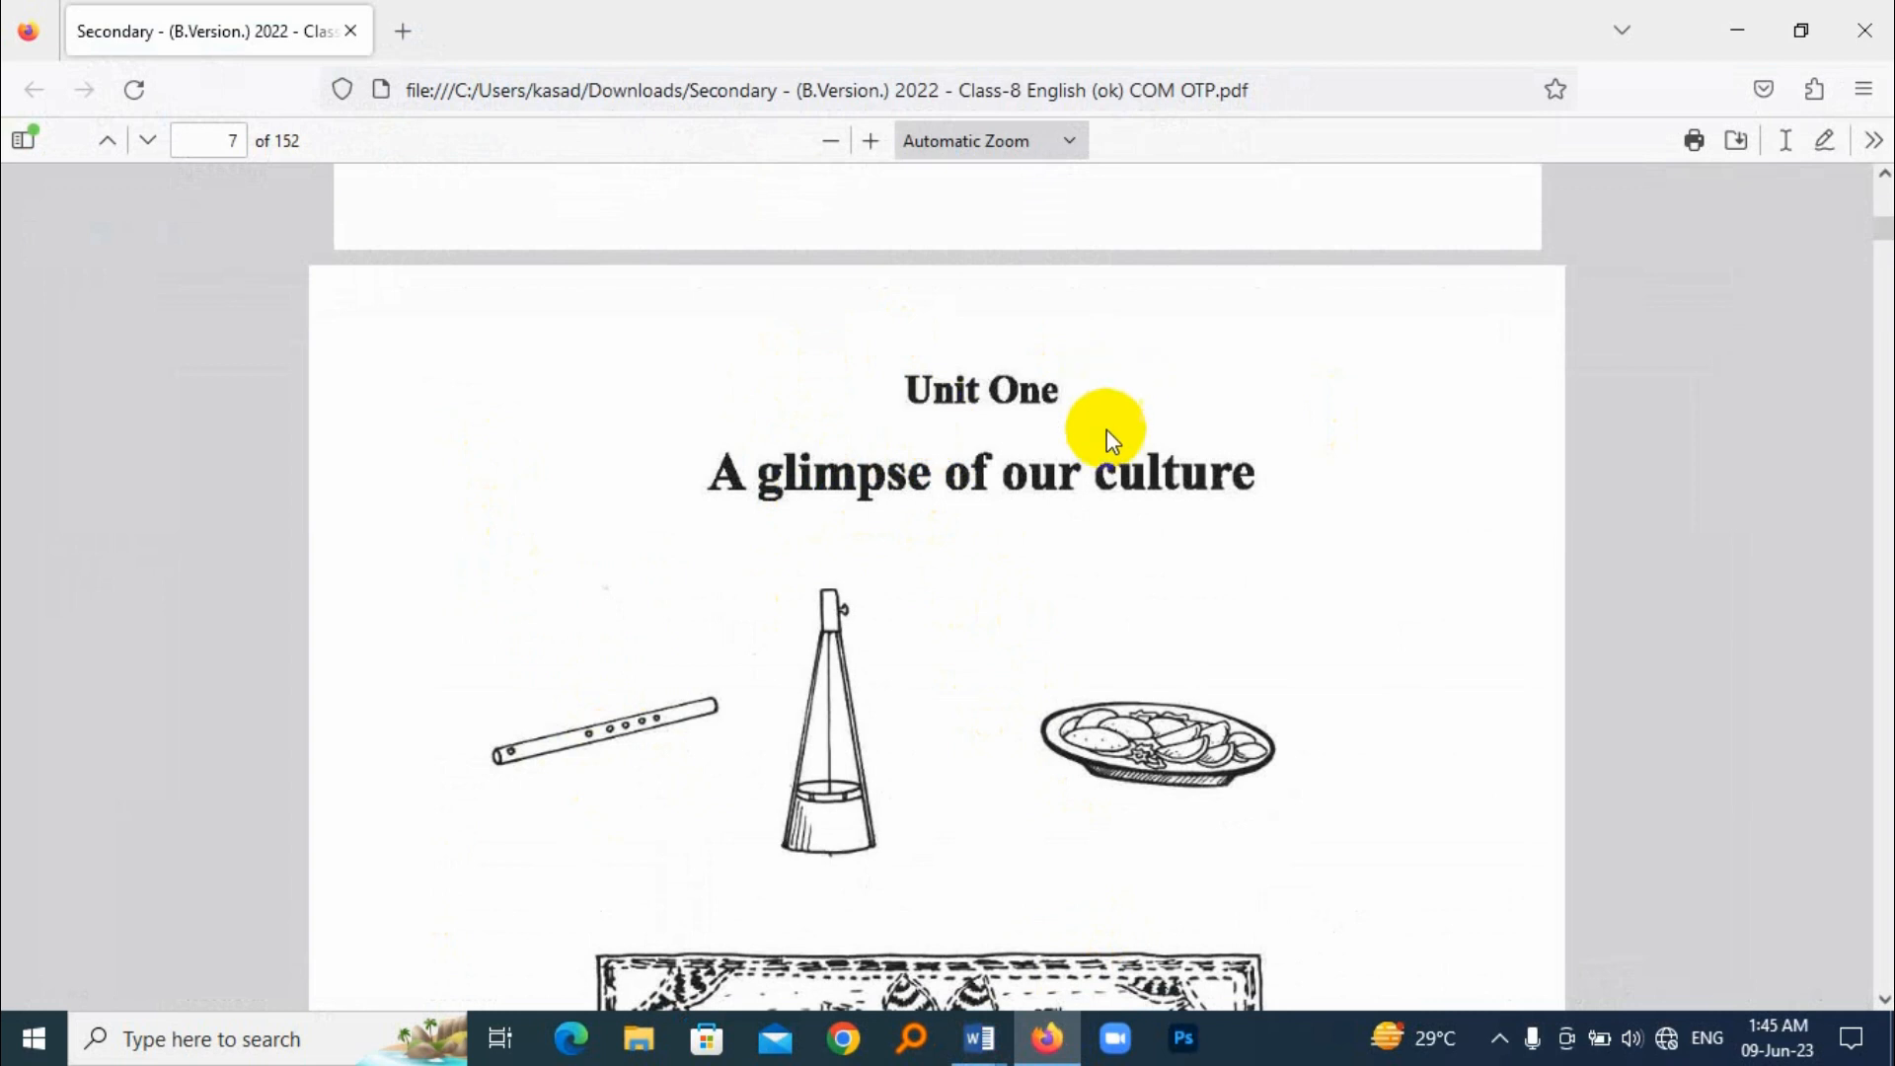
mouse_move(979, 1038)
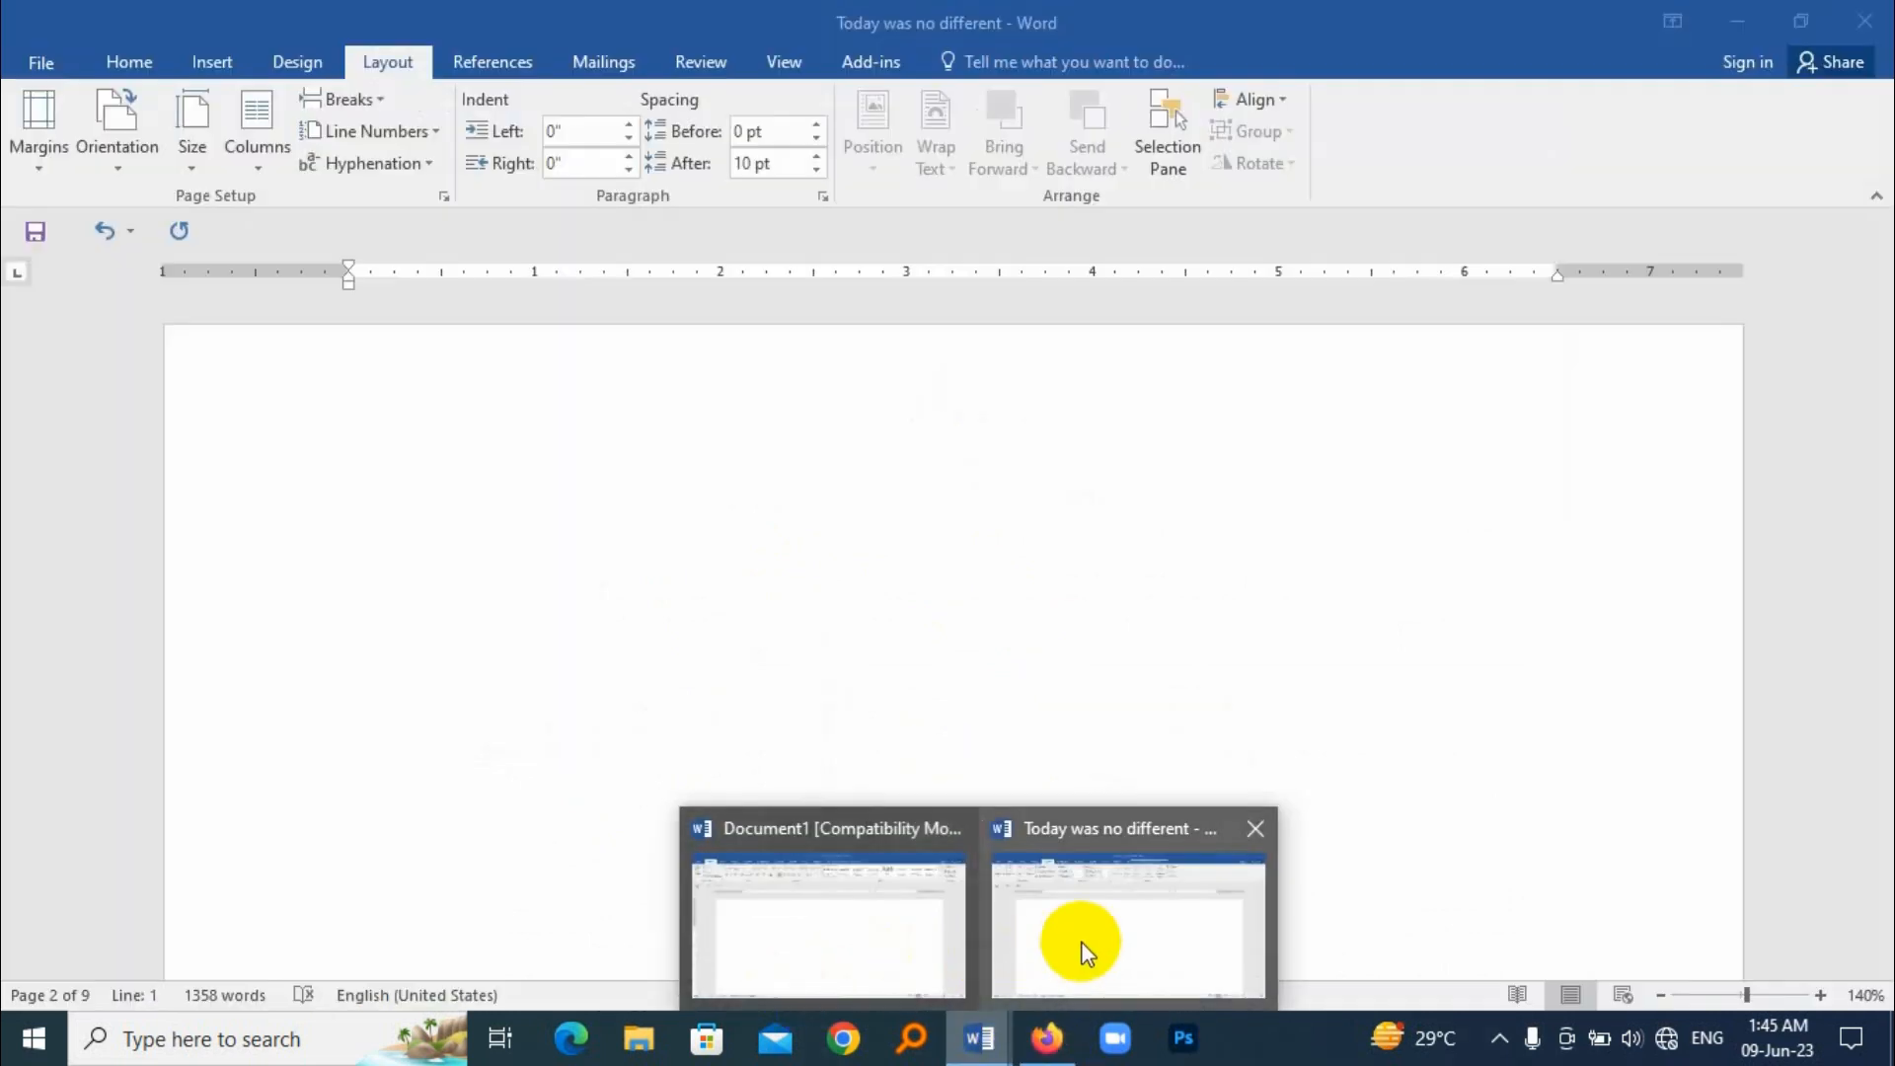
left_click(1083, 952)
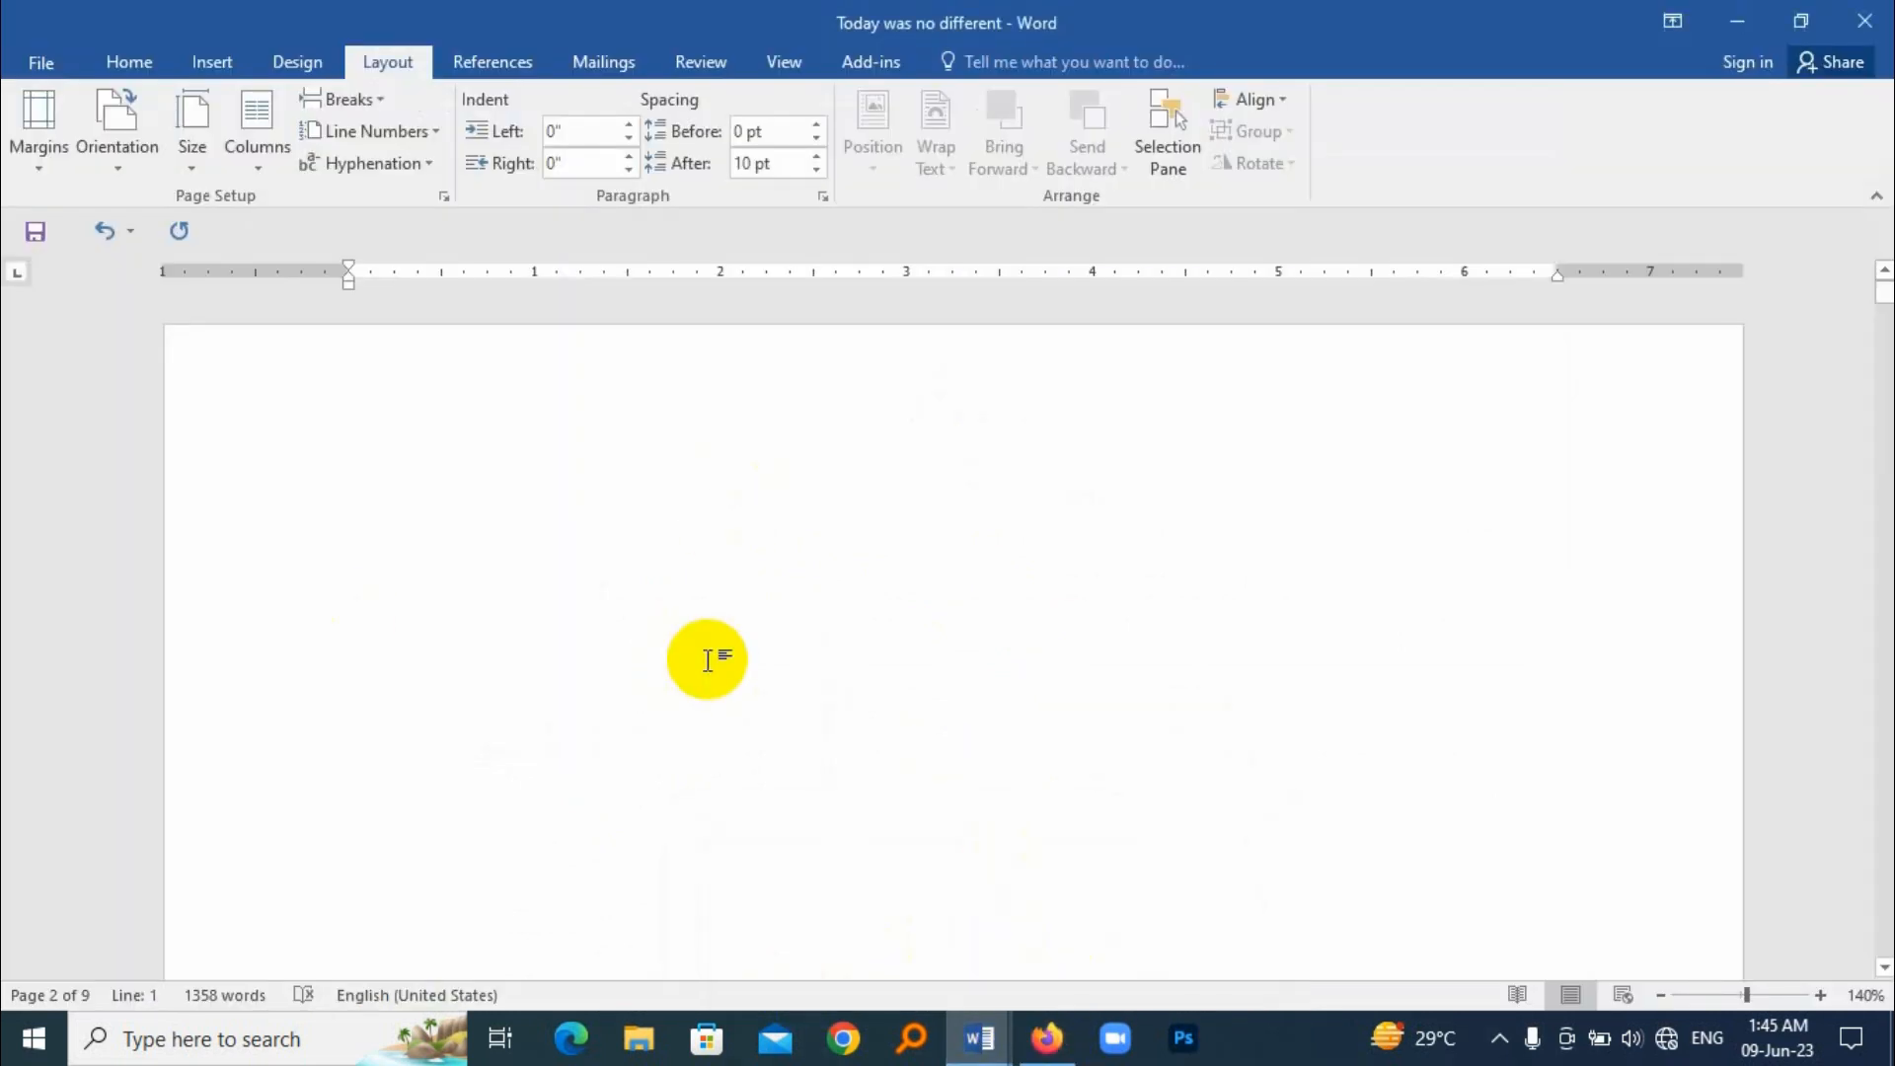
Open the Section 2 header on page 2 and unlink it from the previous section
scroll(672, 678, "down", 3)
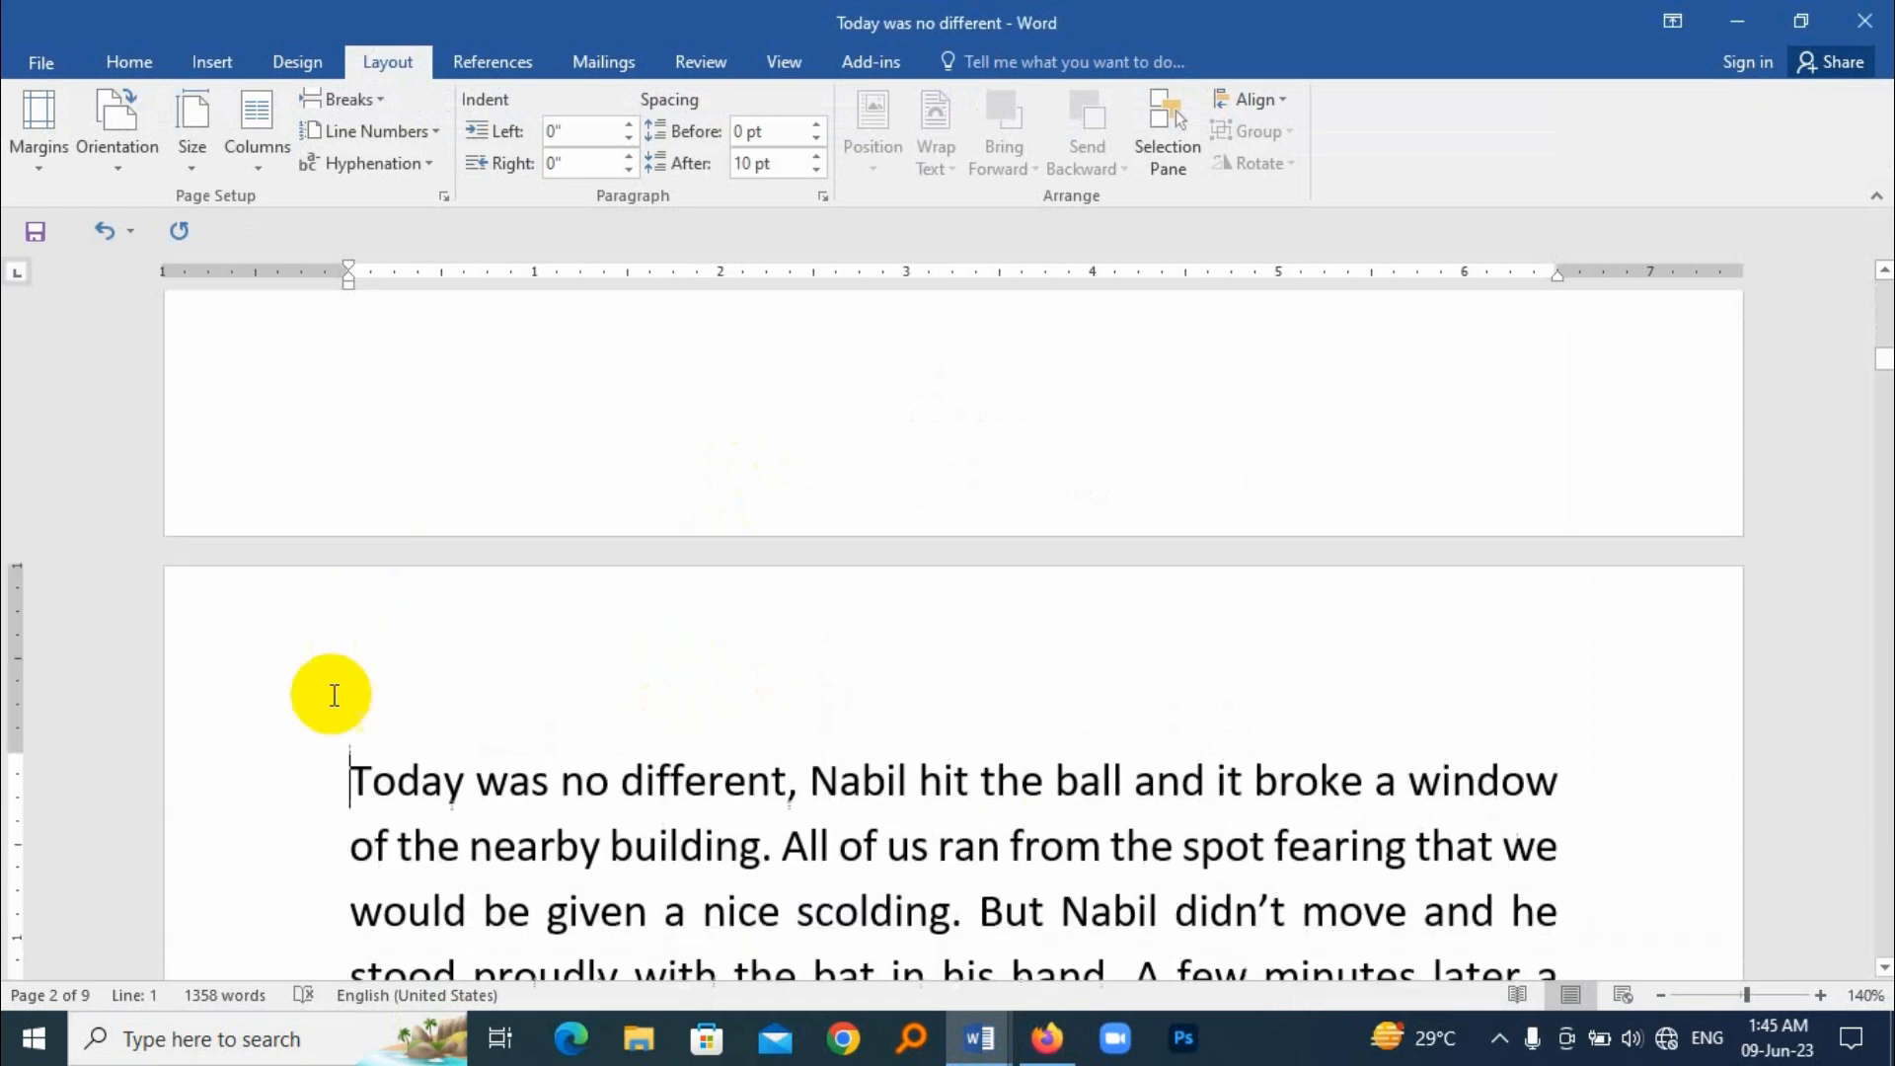
double_click(530, 702)
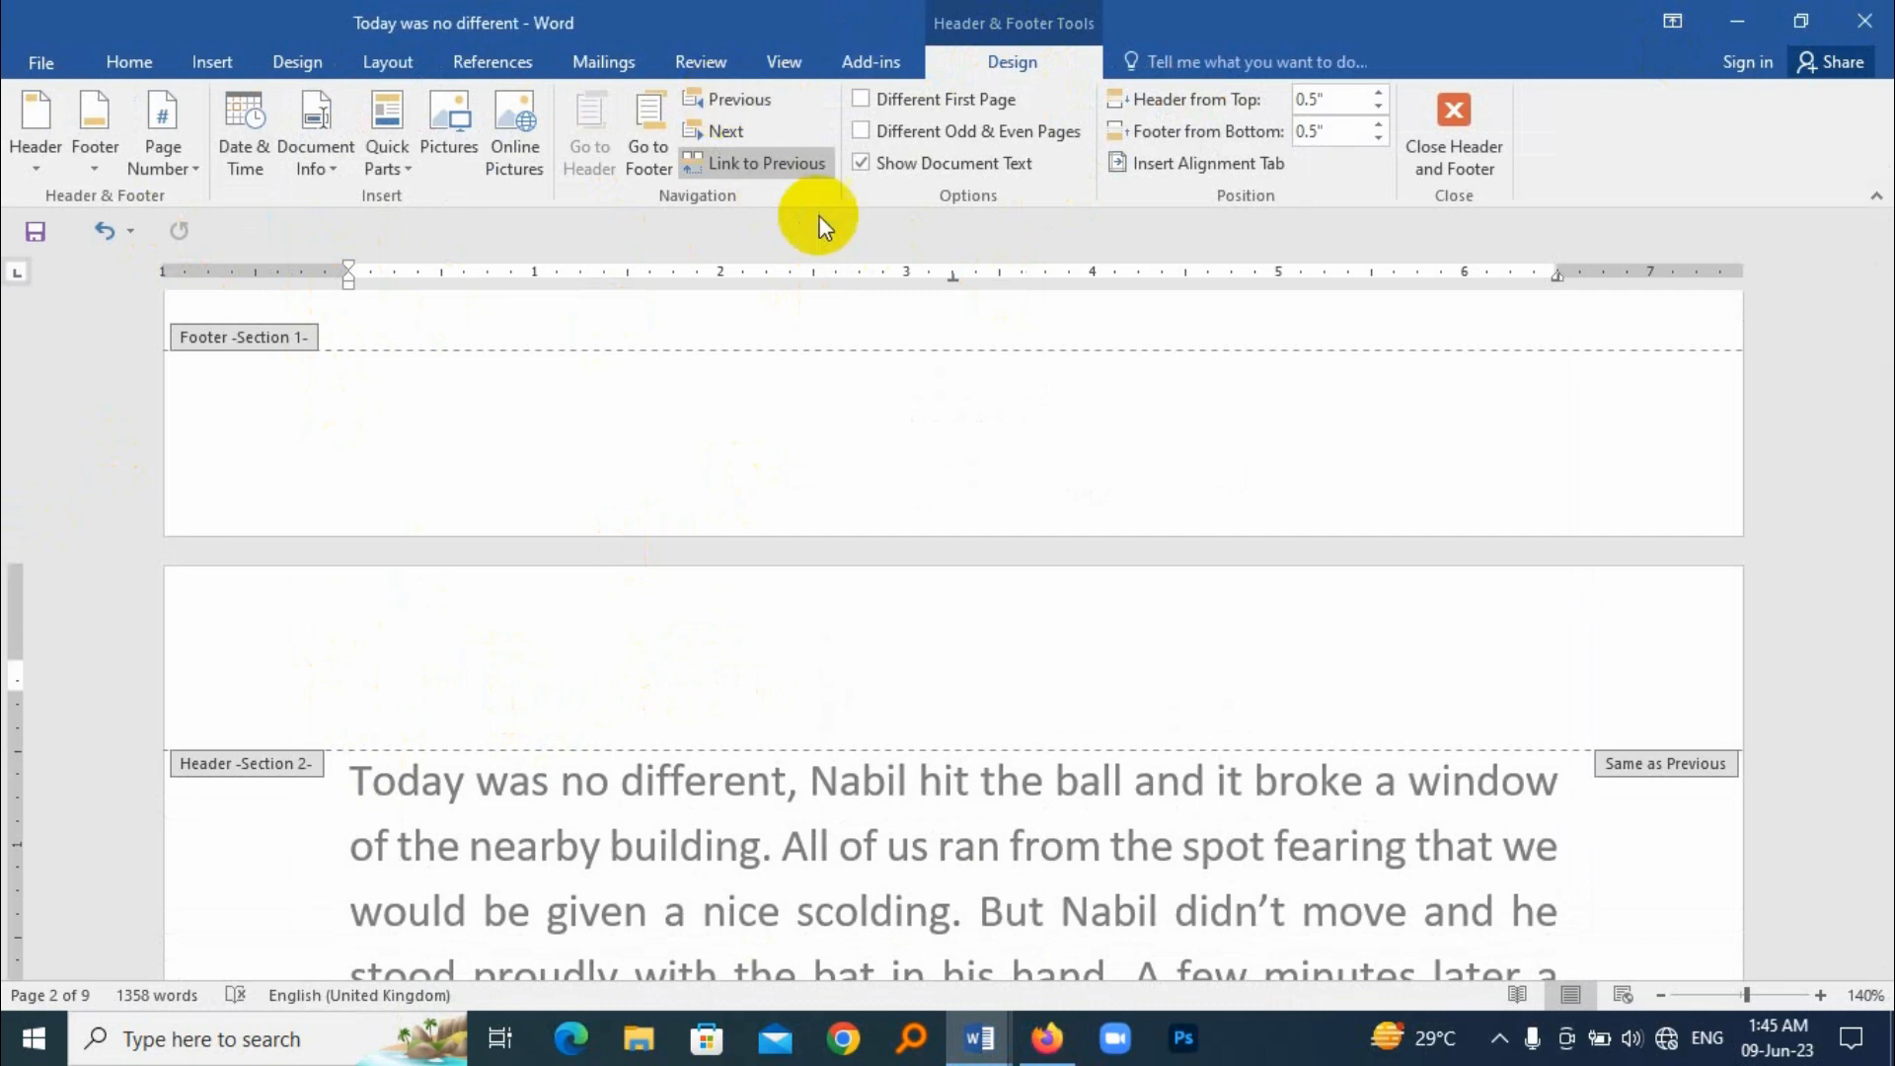
left_click(762, 174)
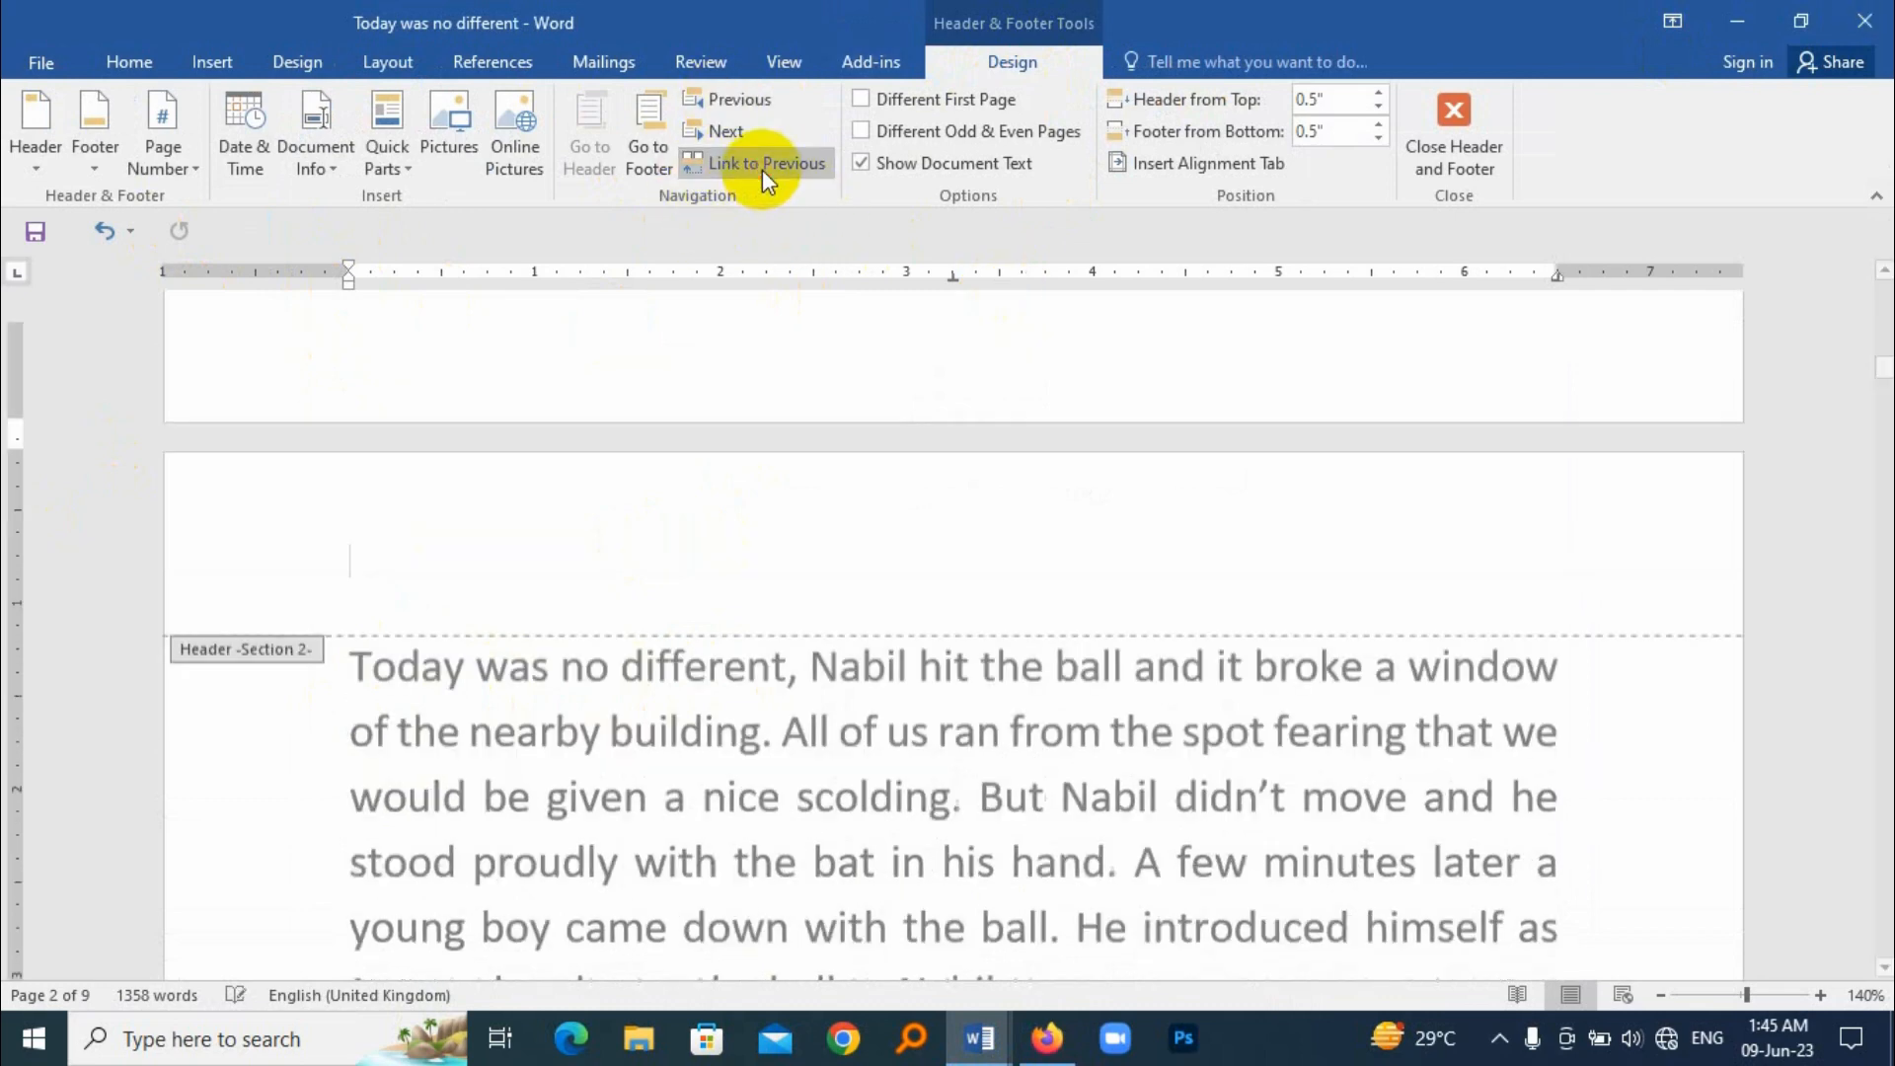
Format the Section 2 page numbers as 1, 2, 3, ... and set them to start at 2
left_click(191, 164)
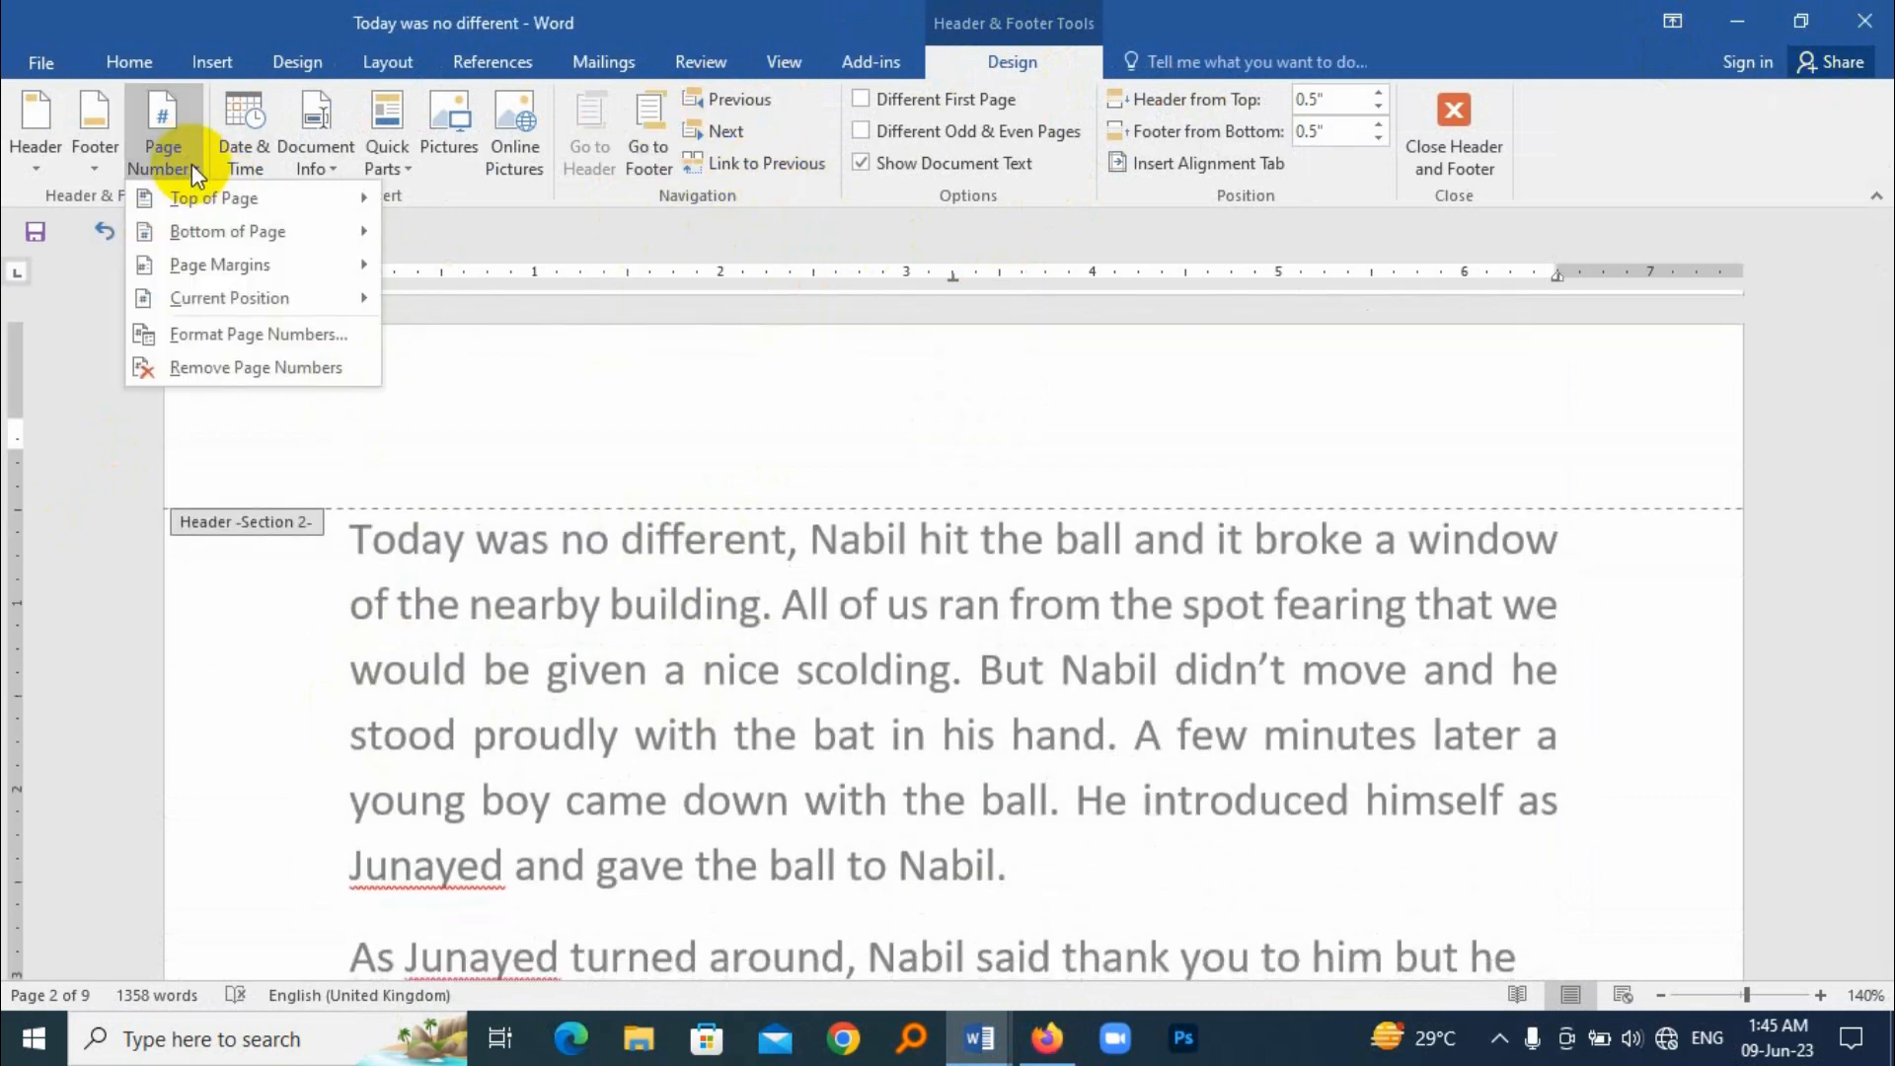
left_click(287, 341)
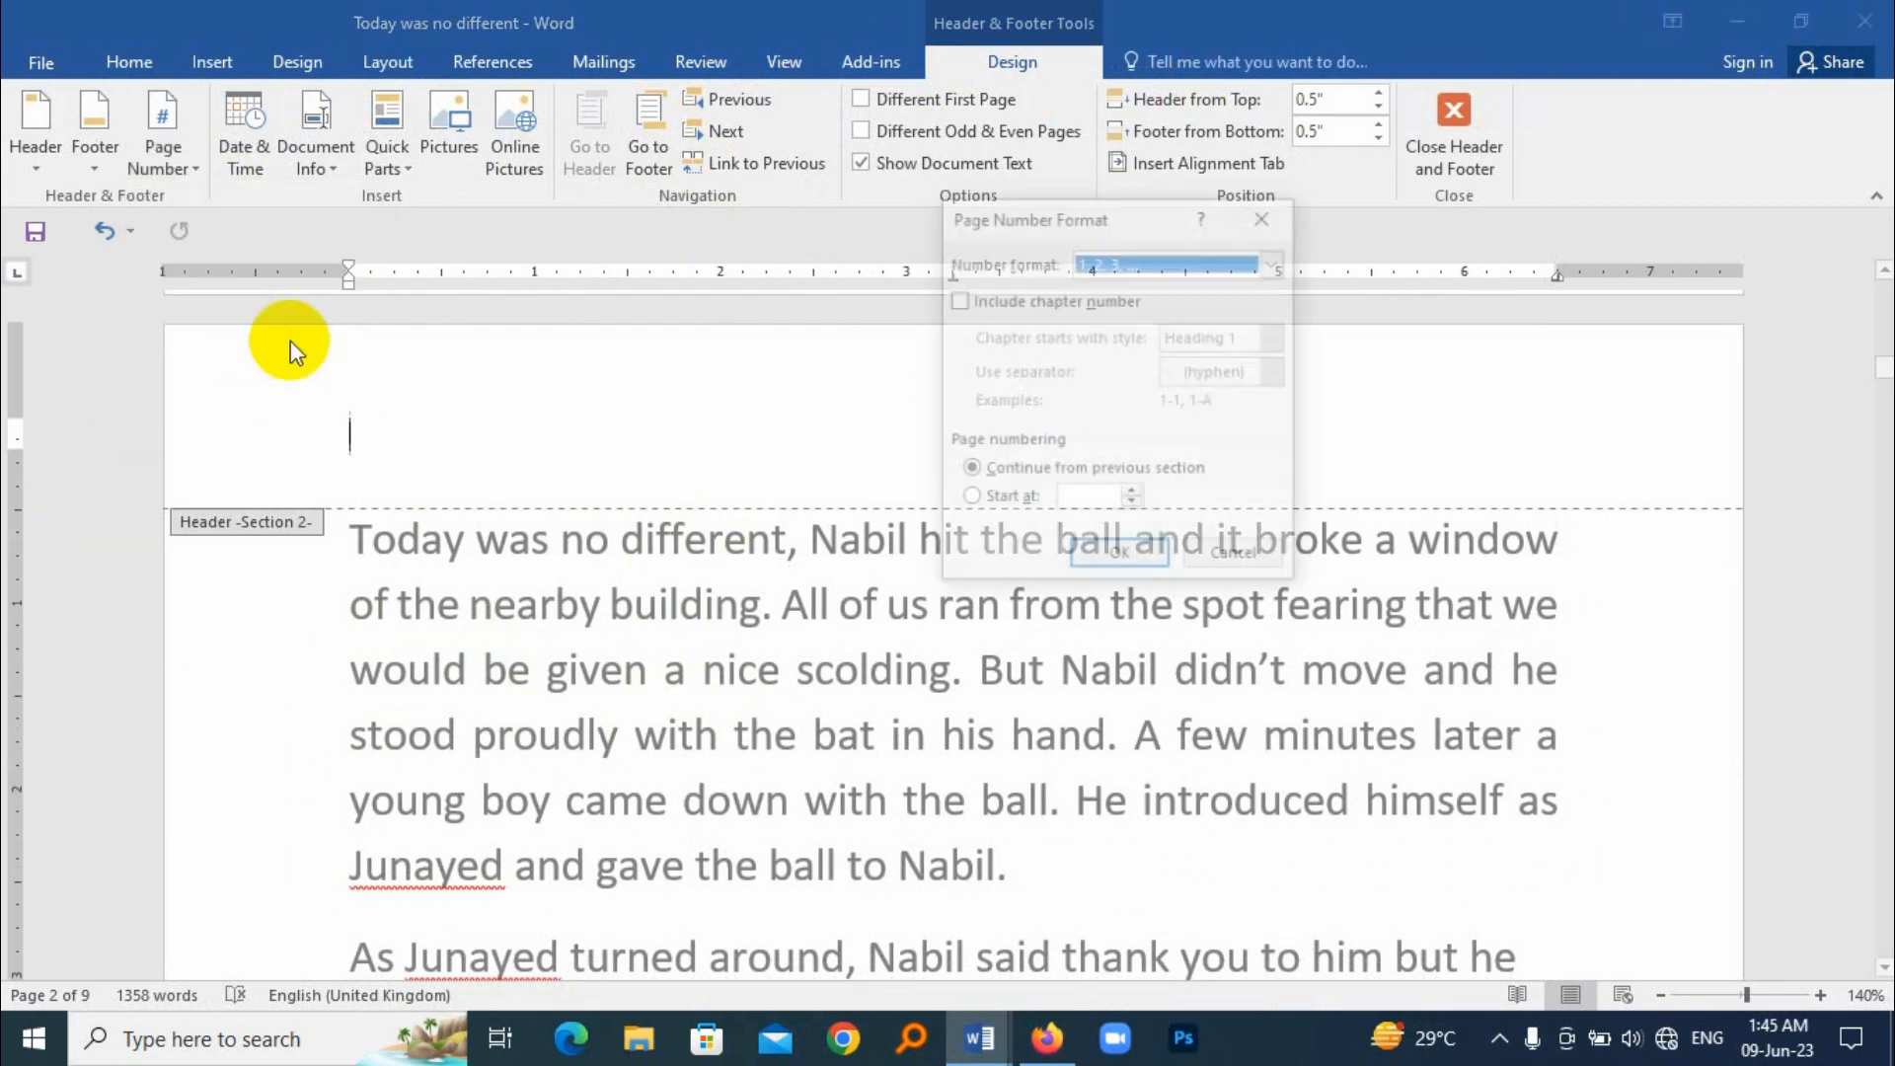
left_click(968, 501)
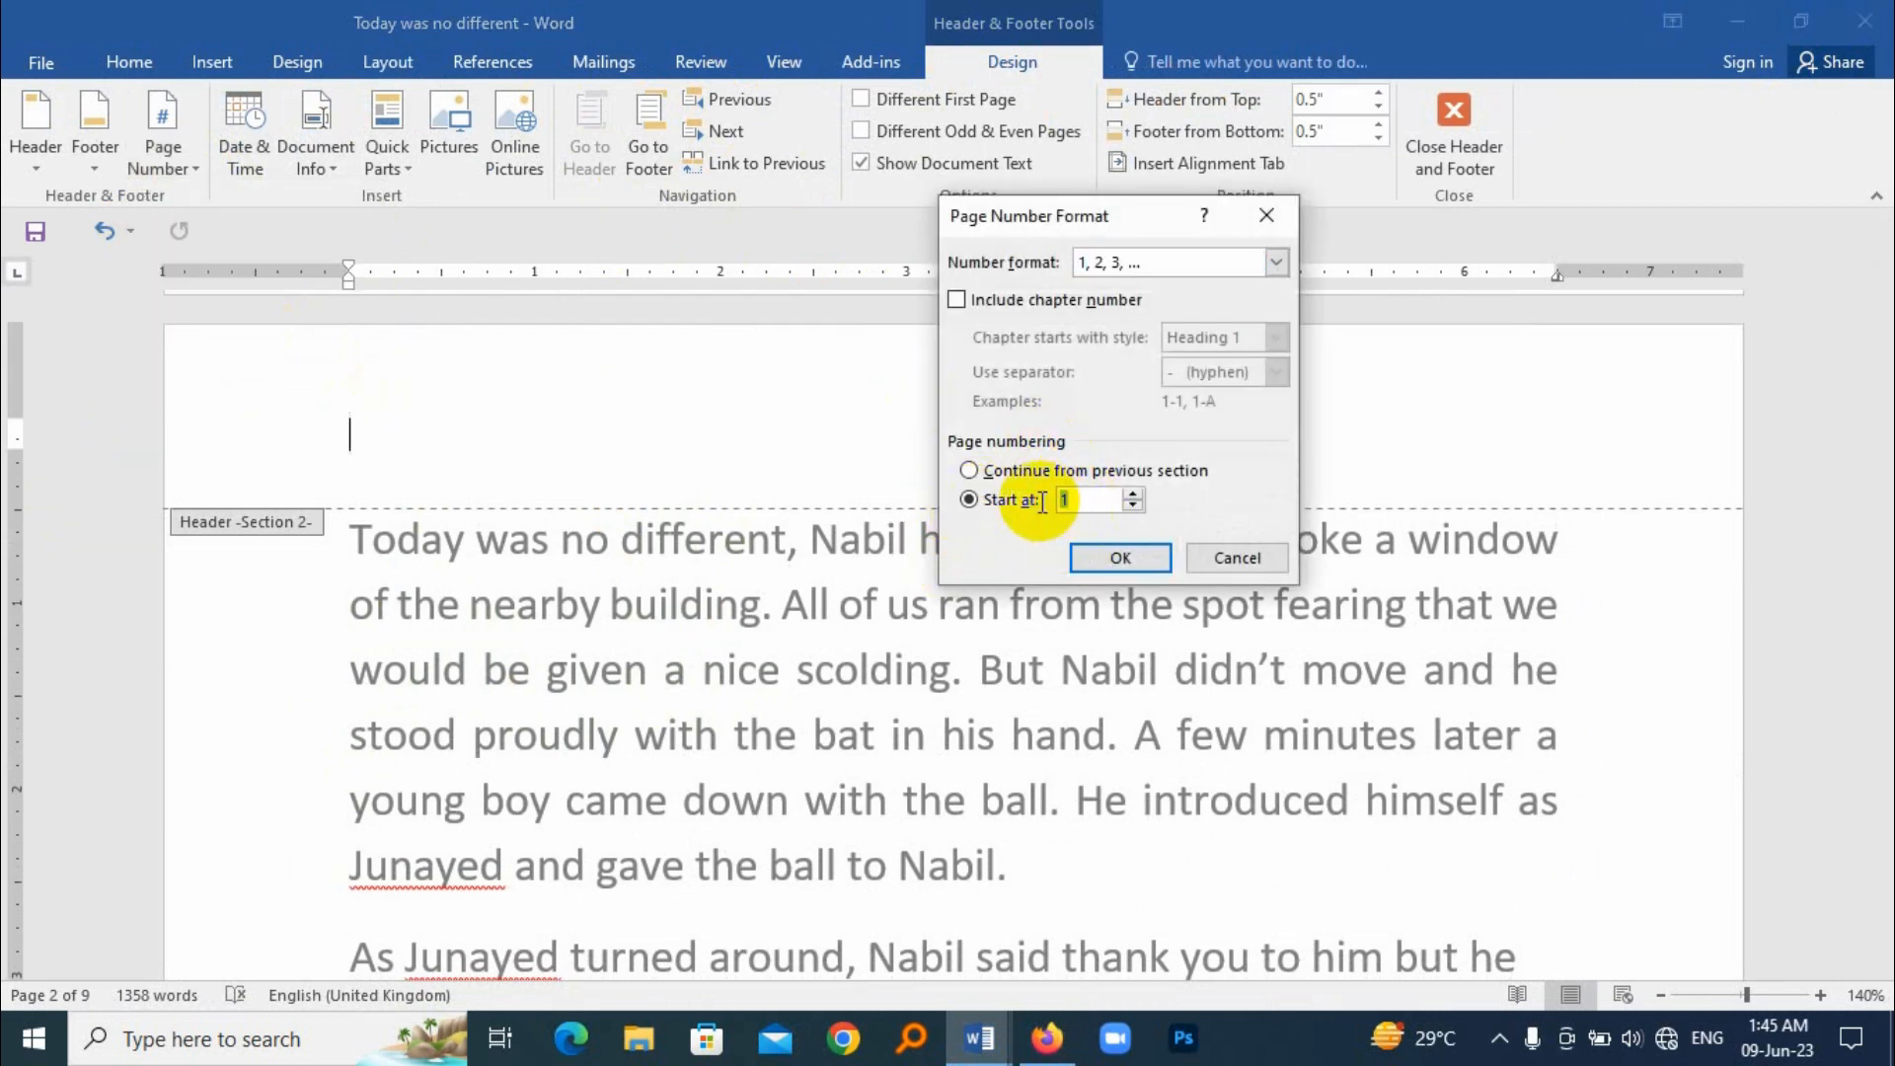
type("2")
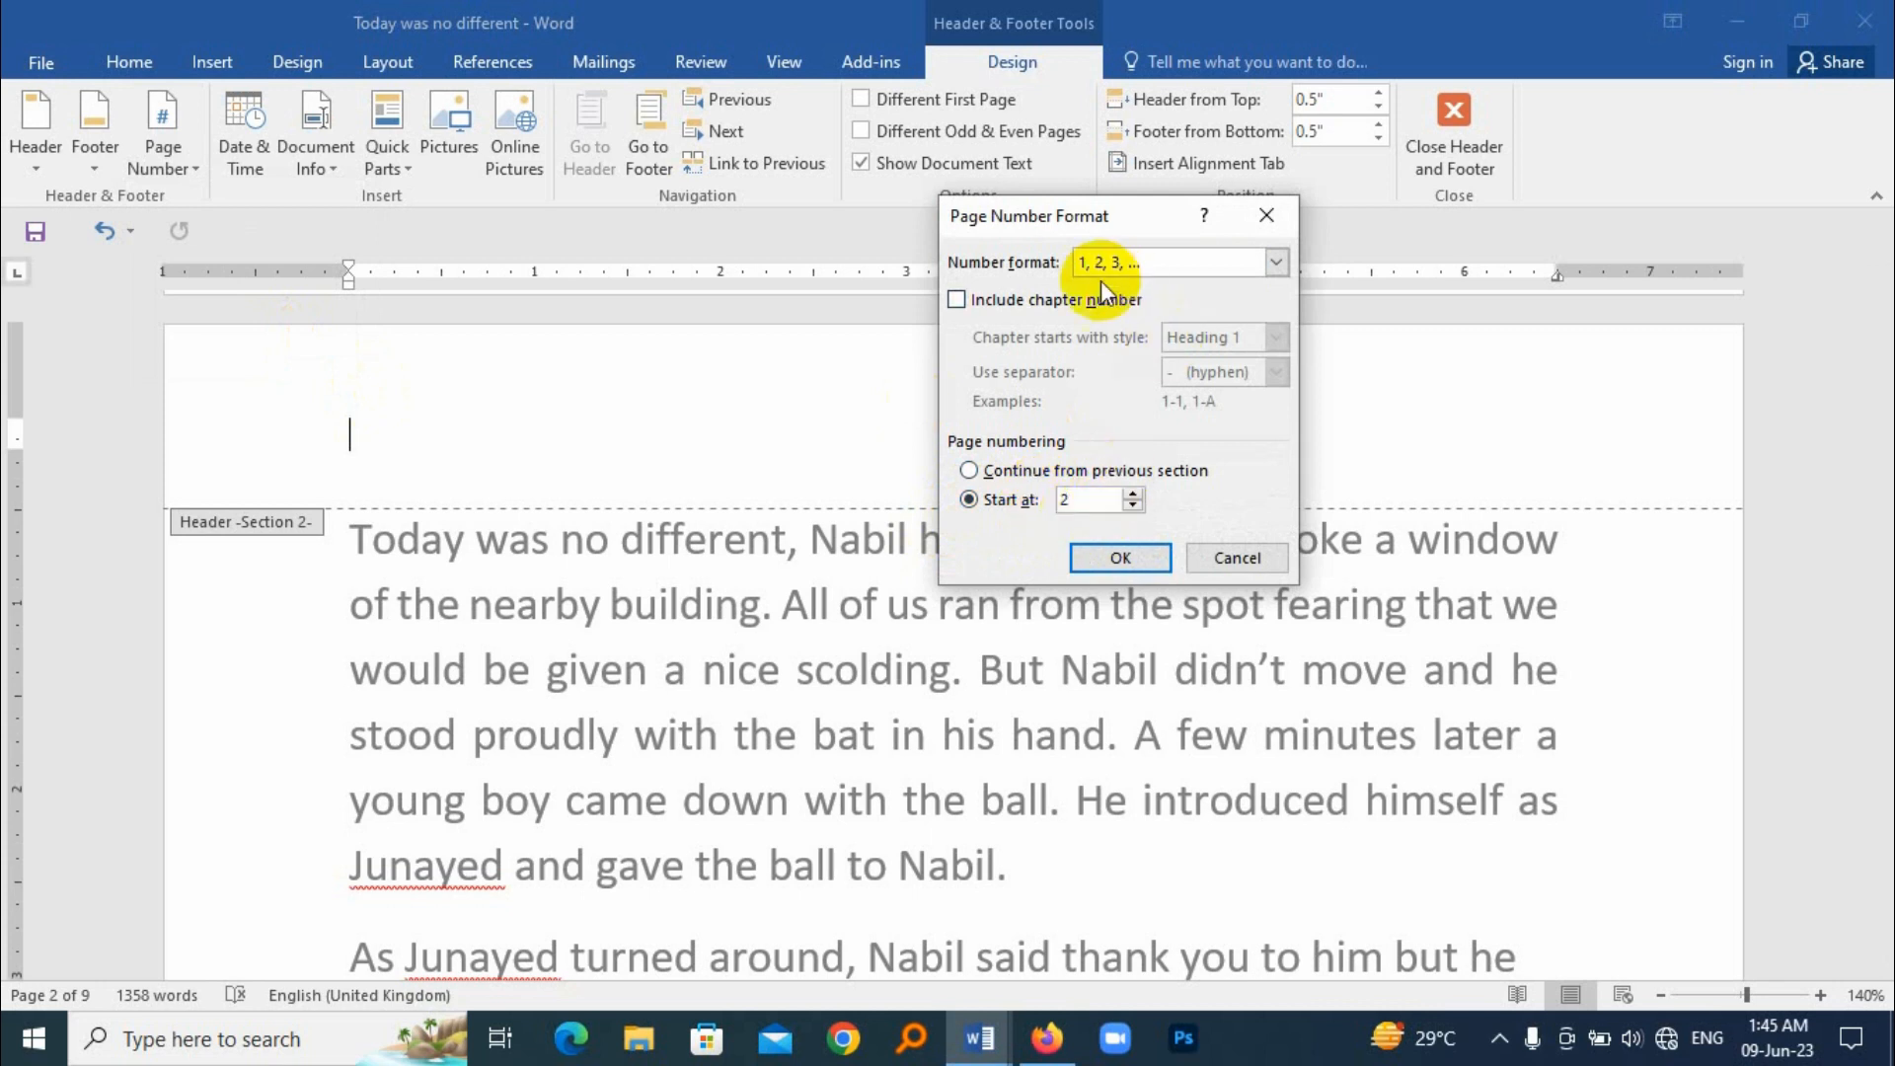
left_click(1276, 262)
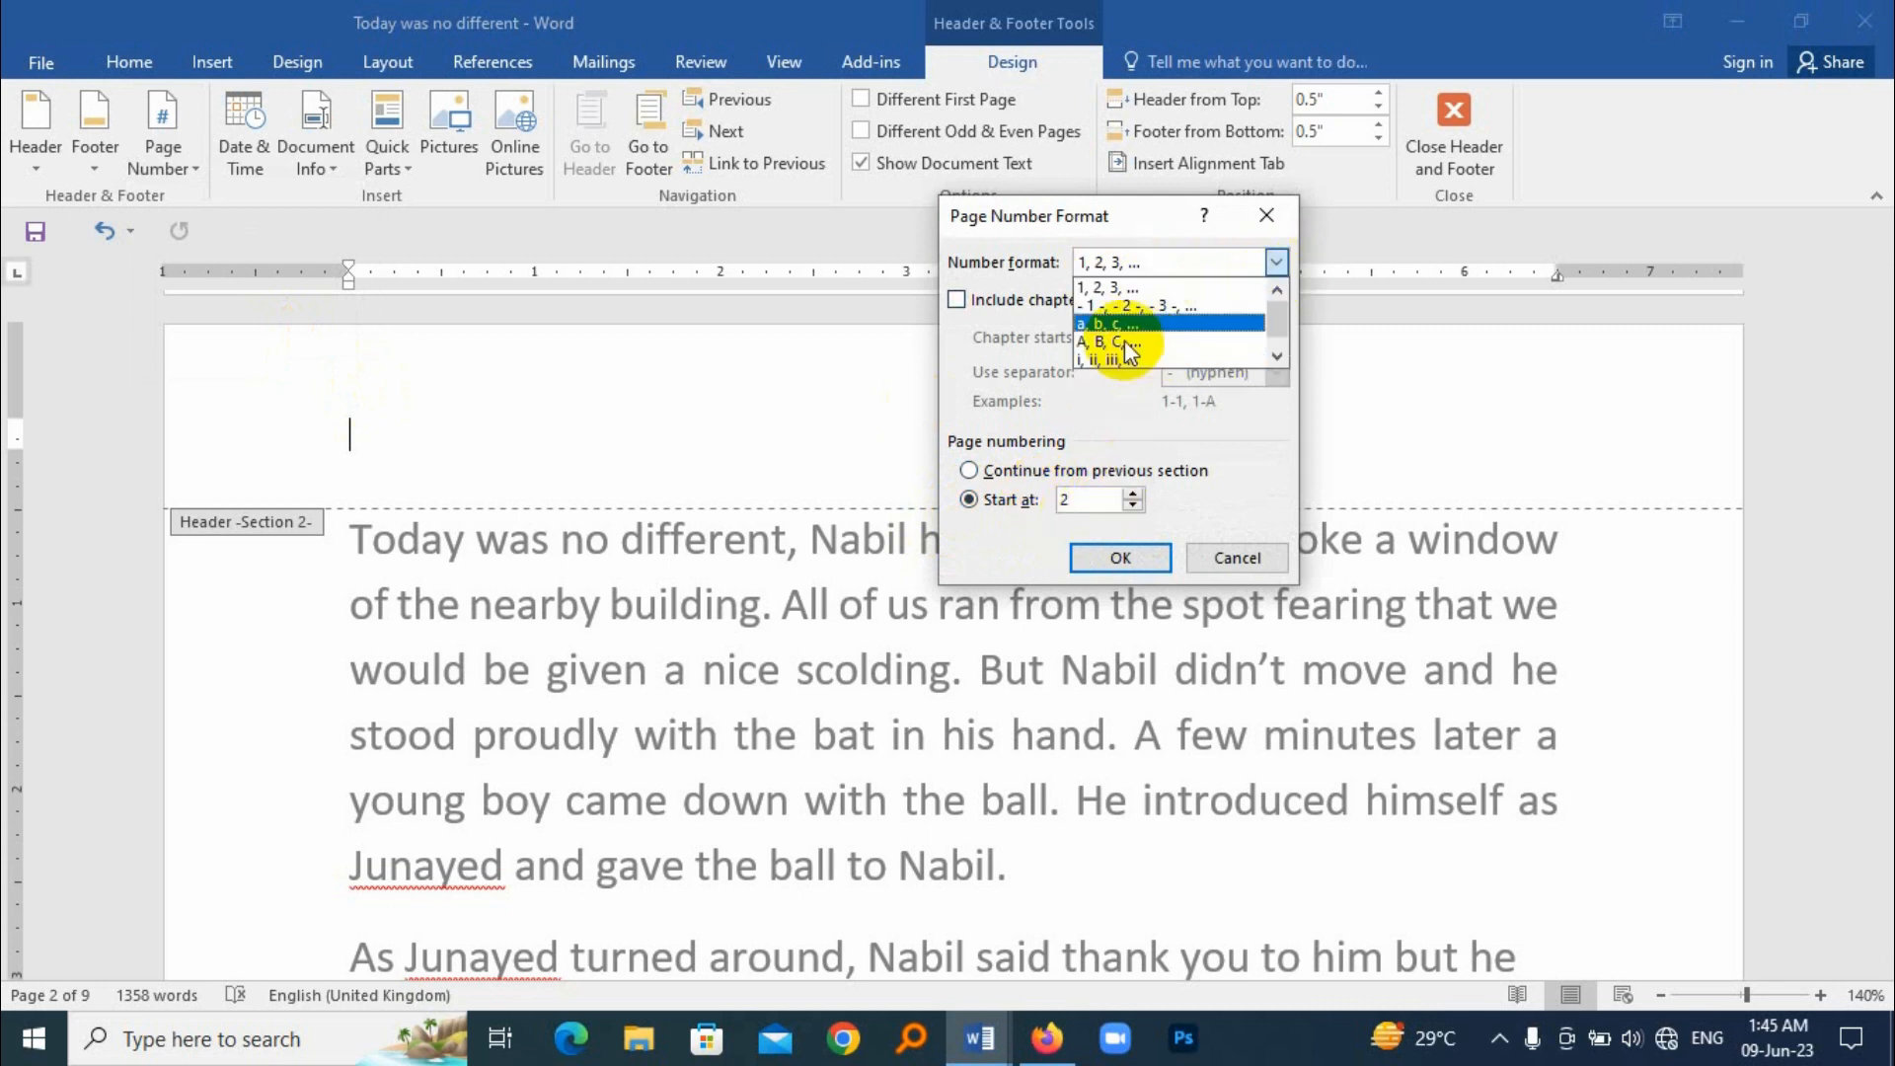
left_click(1121, 287)
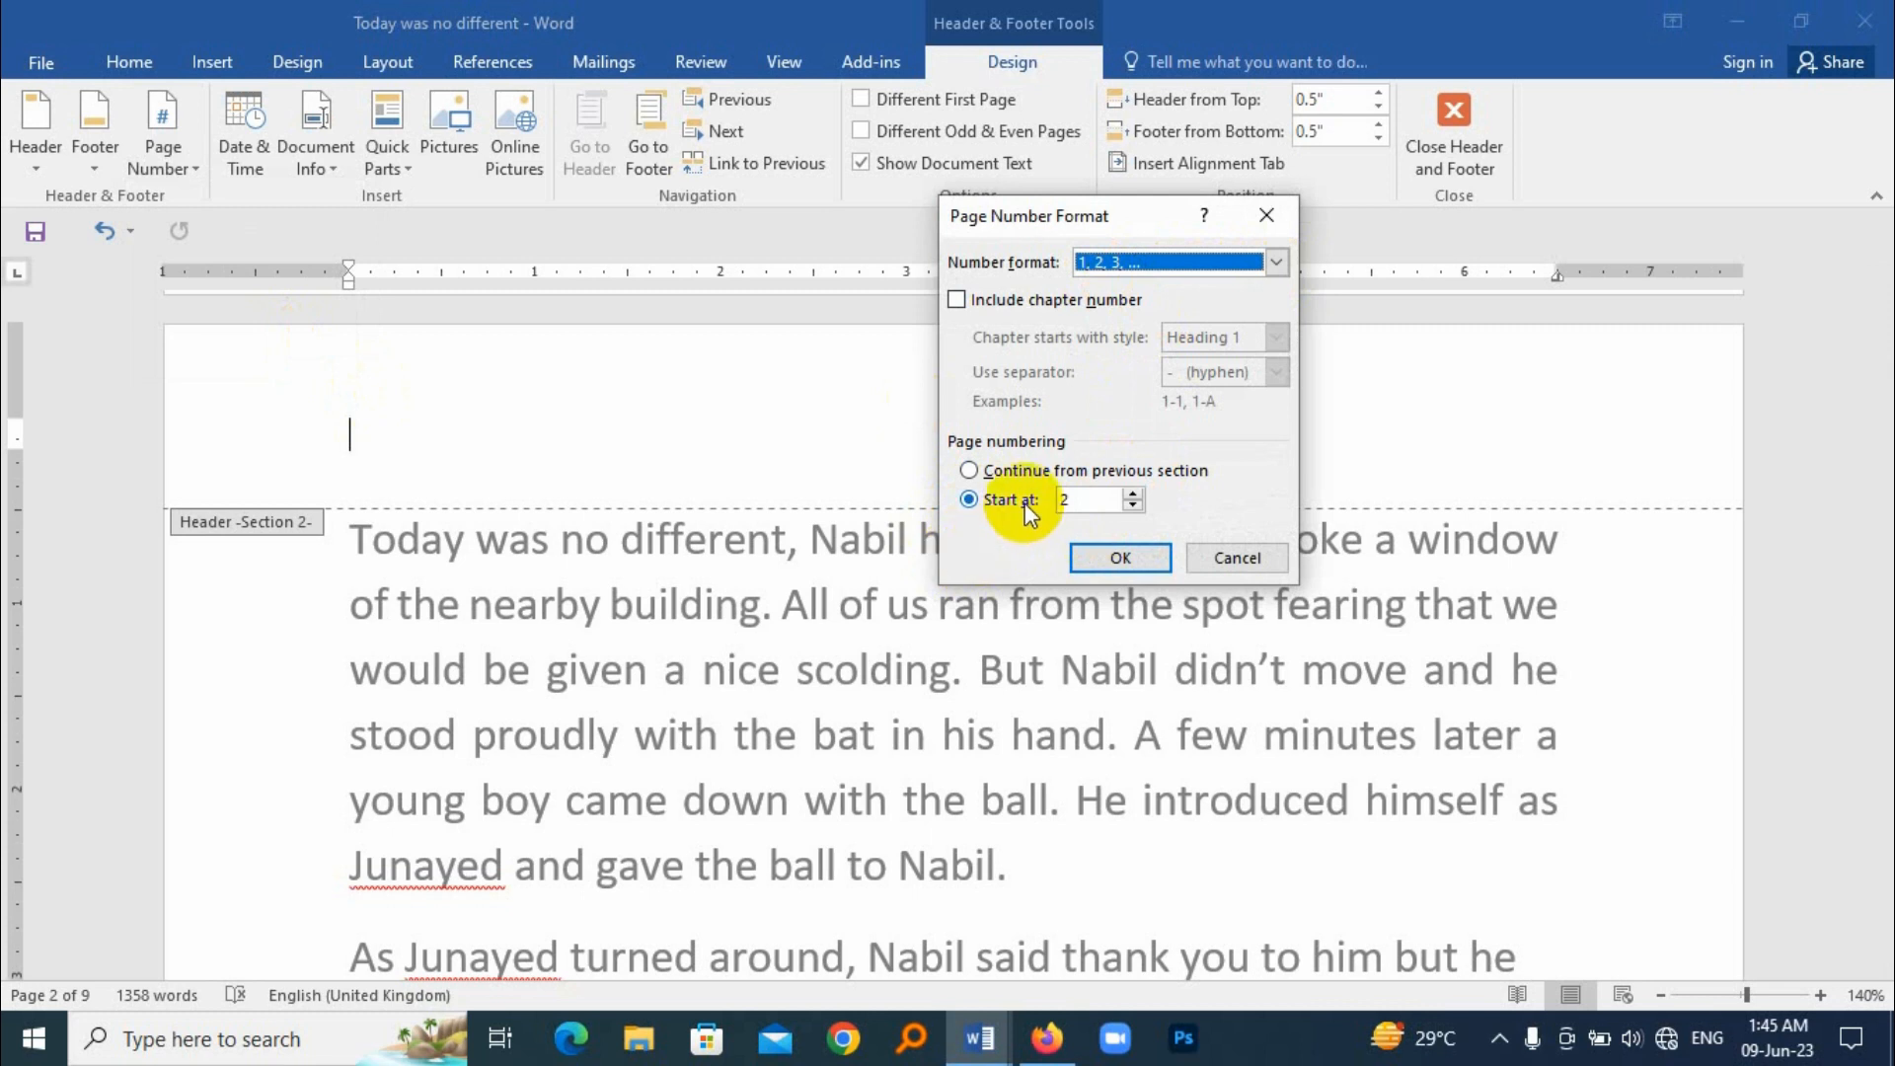
left_click(1121, 559)
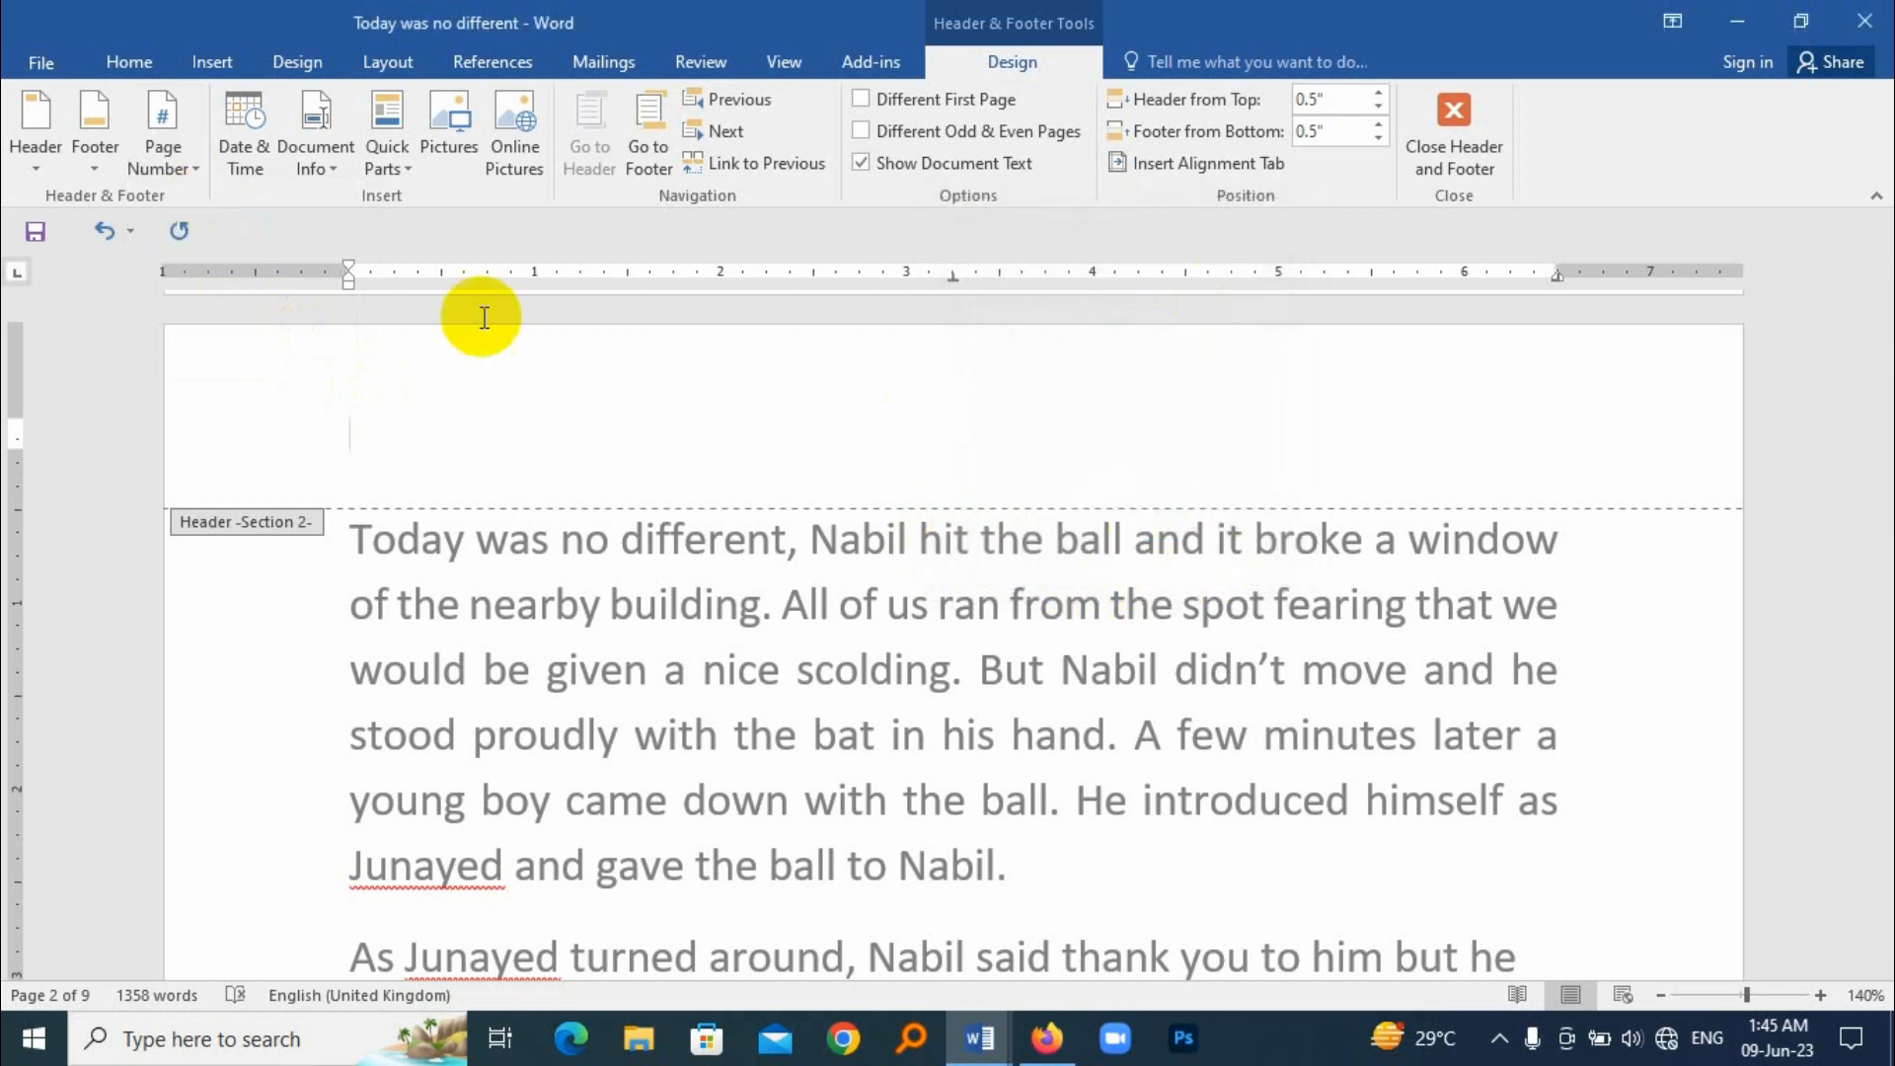
Insert a Plain Number 2 page number at the top of the Section 2 pages and check the page 1 header
left_click(159, 154)
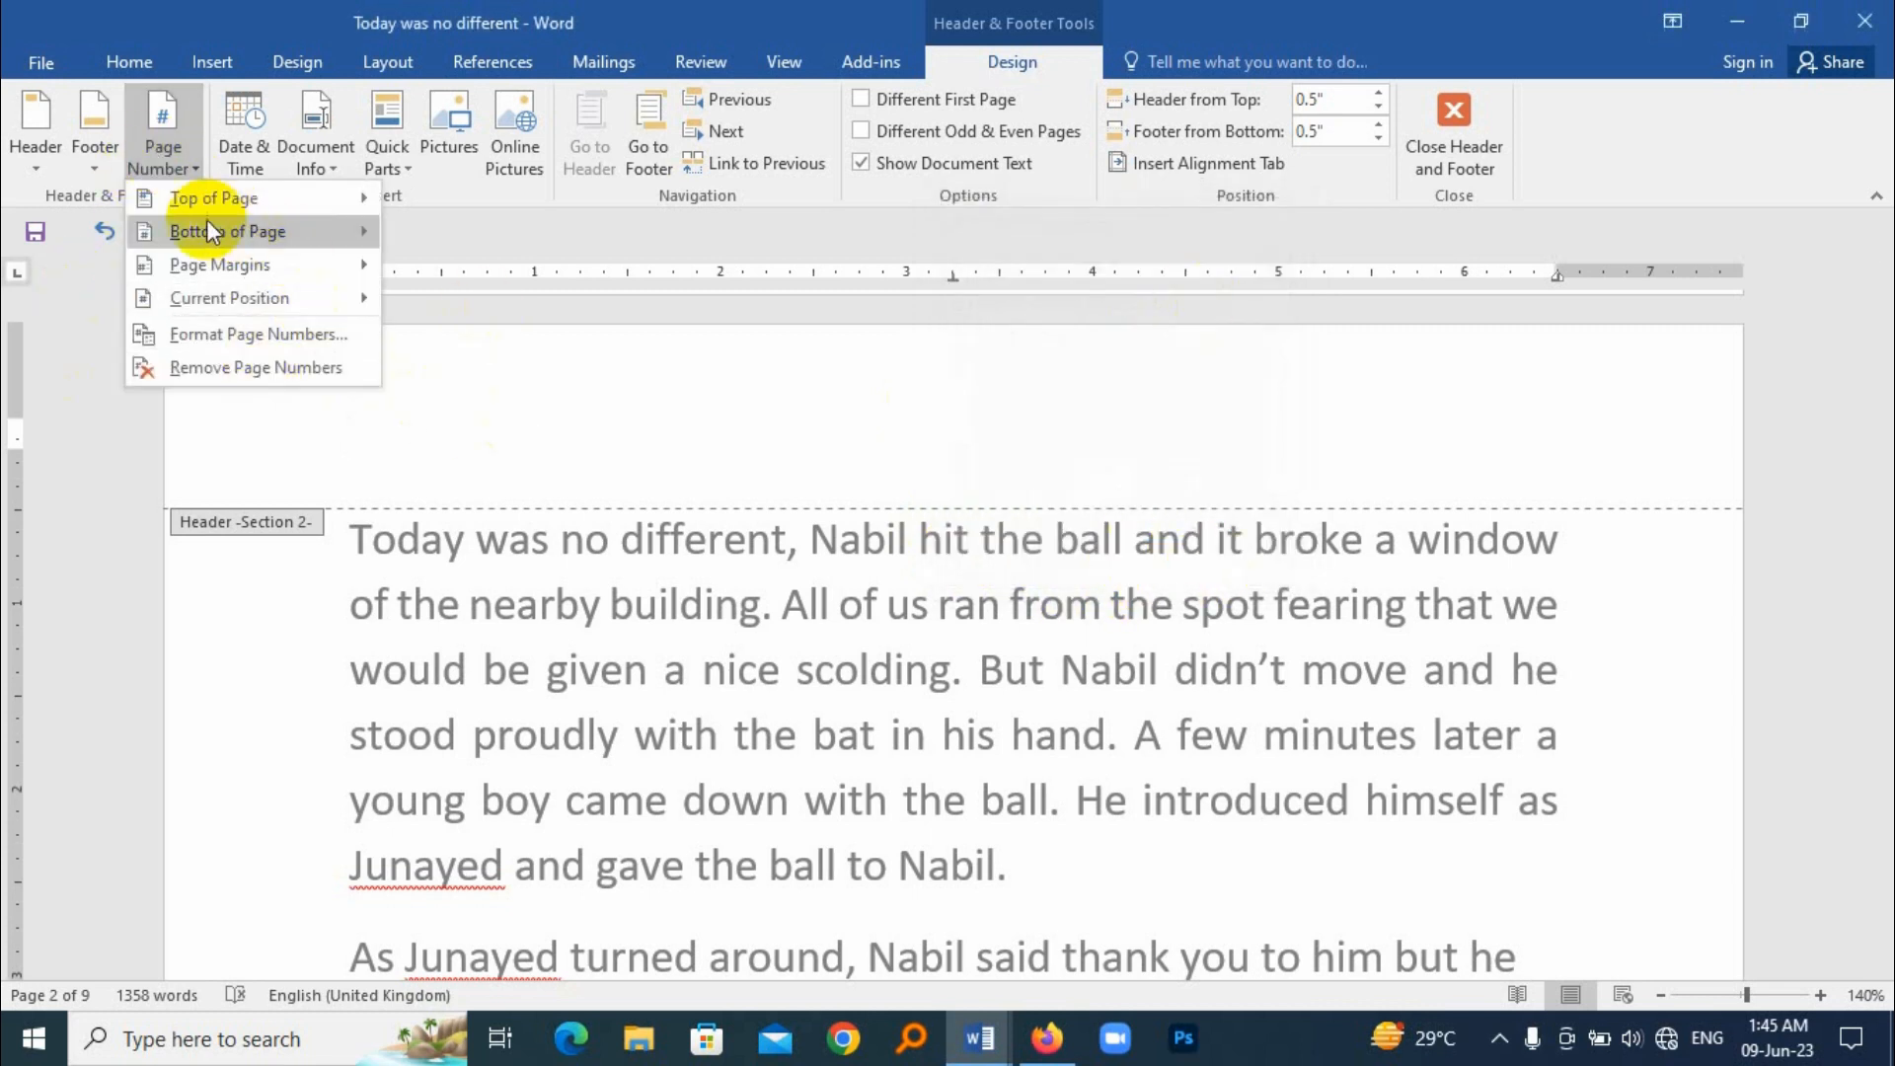
left_click(265, 199)
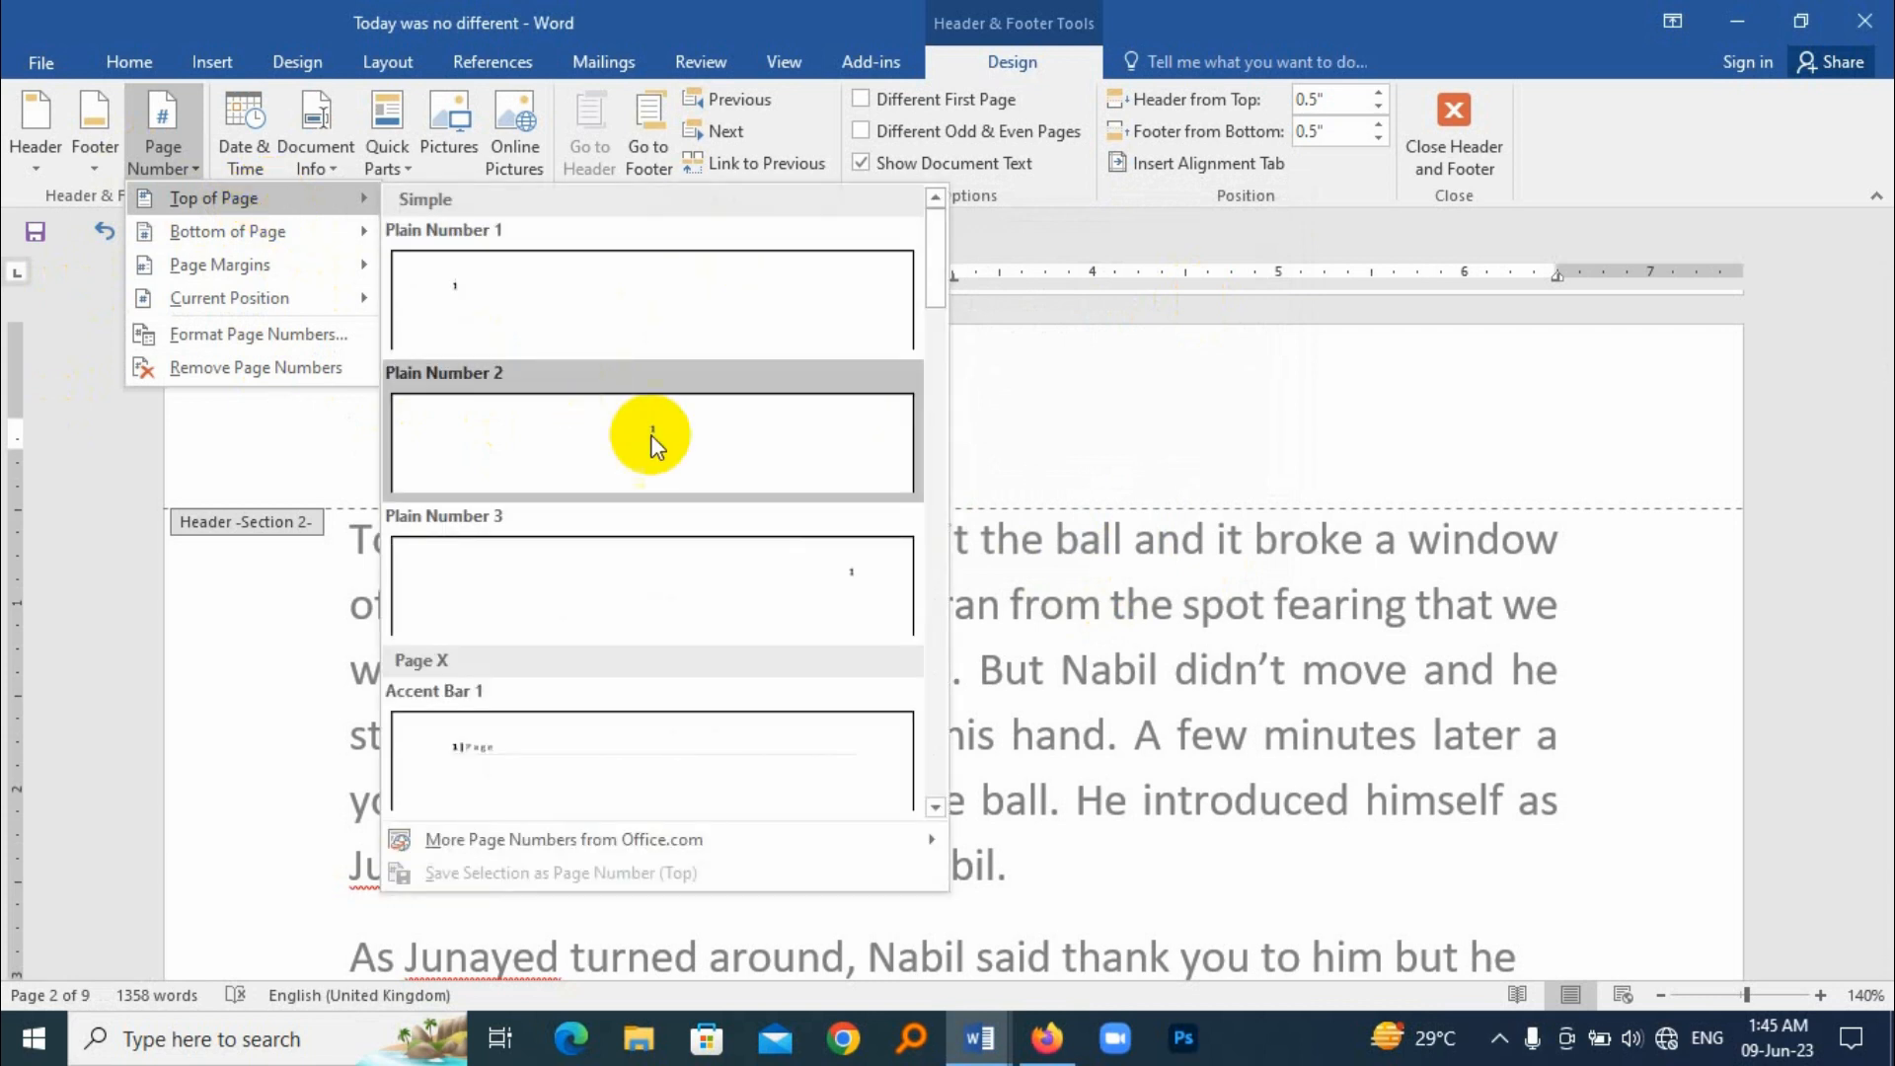
left_click(696, 426)
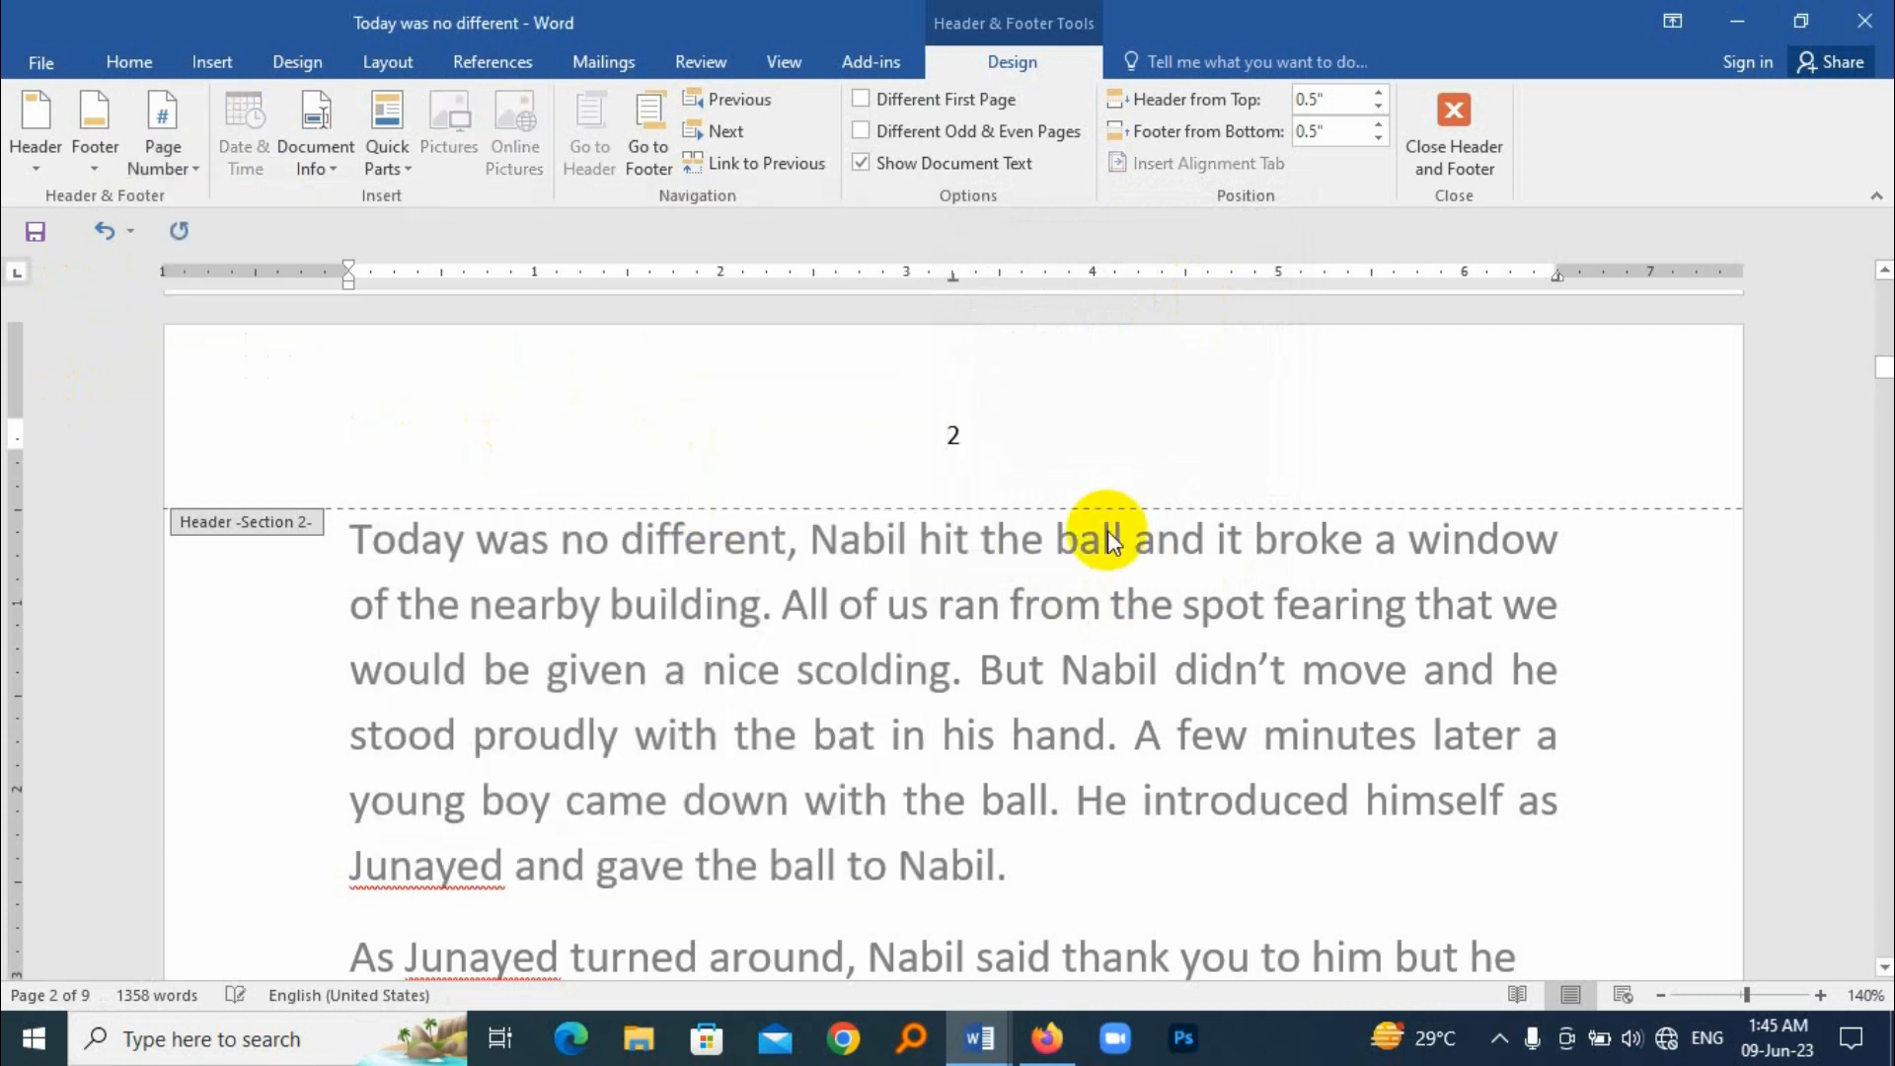
double_click(937, 441)
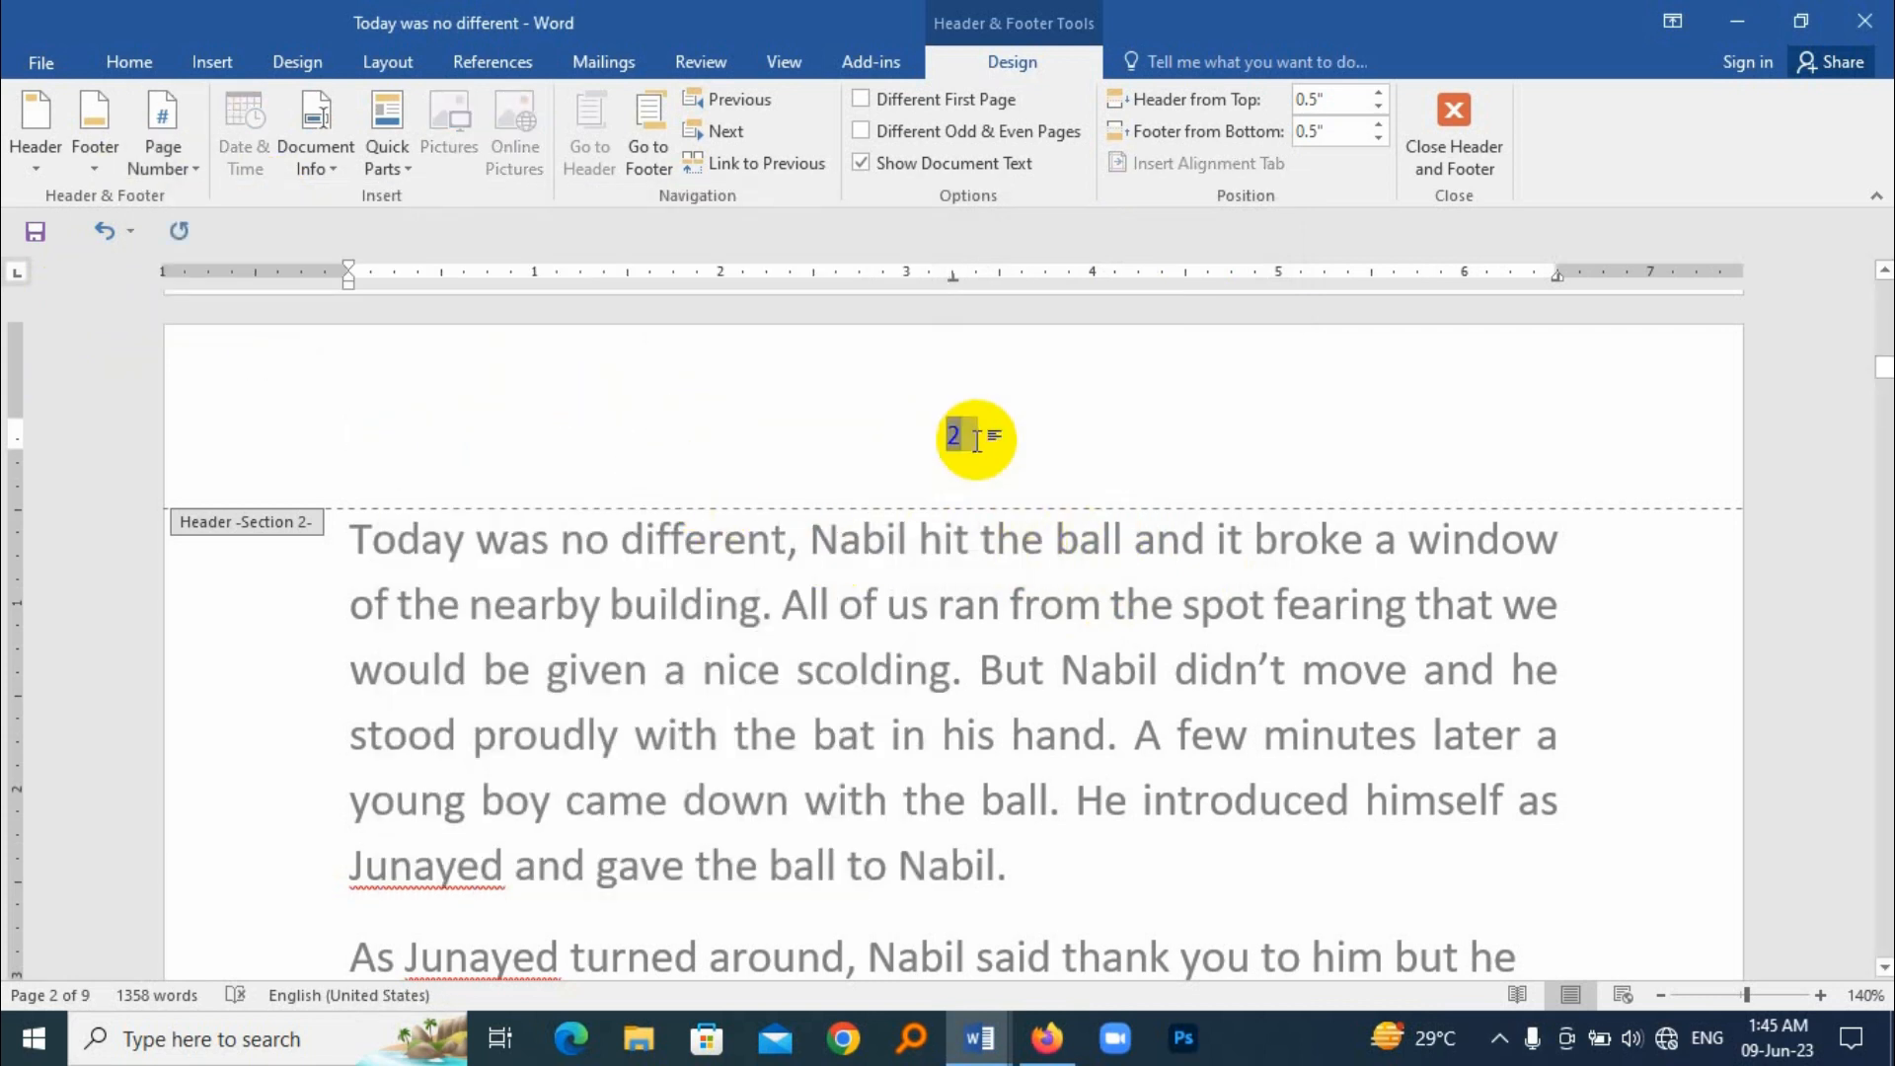
scroll(933, 523, "up", 5)
scroll(933, 533, "up", 8)
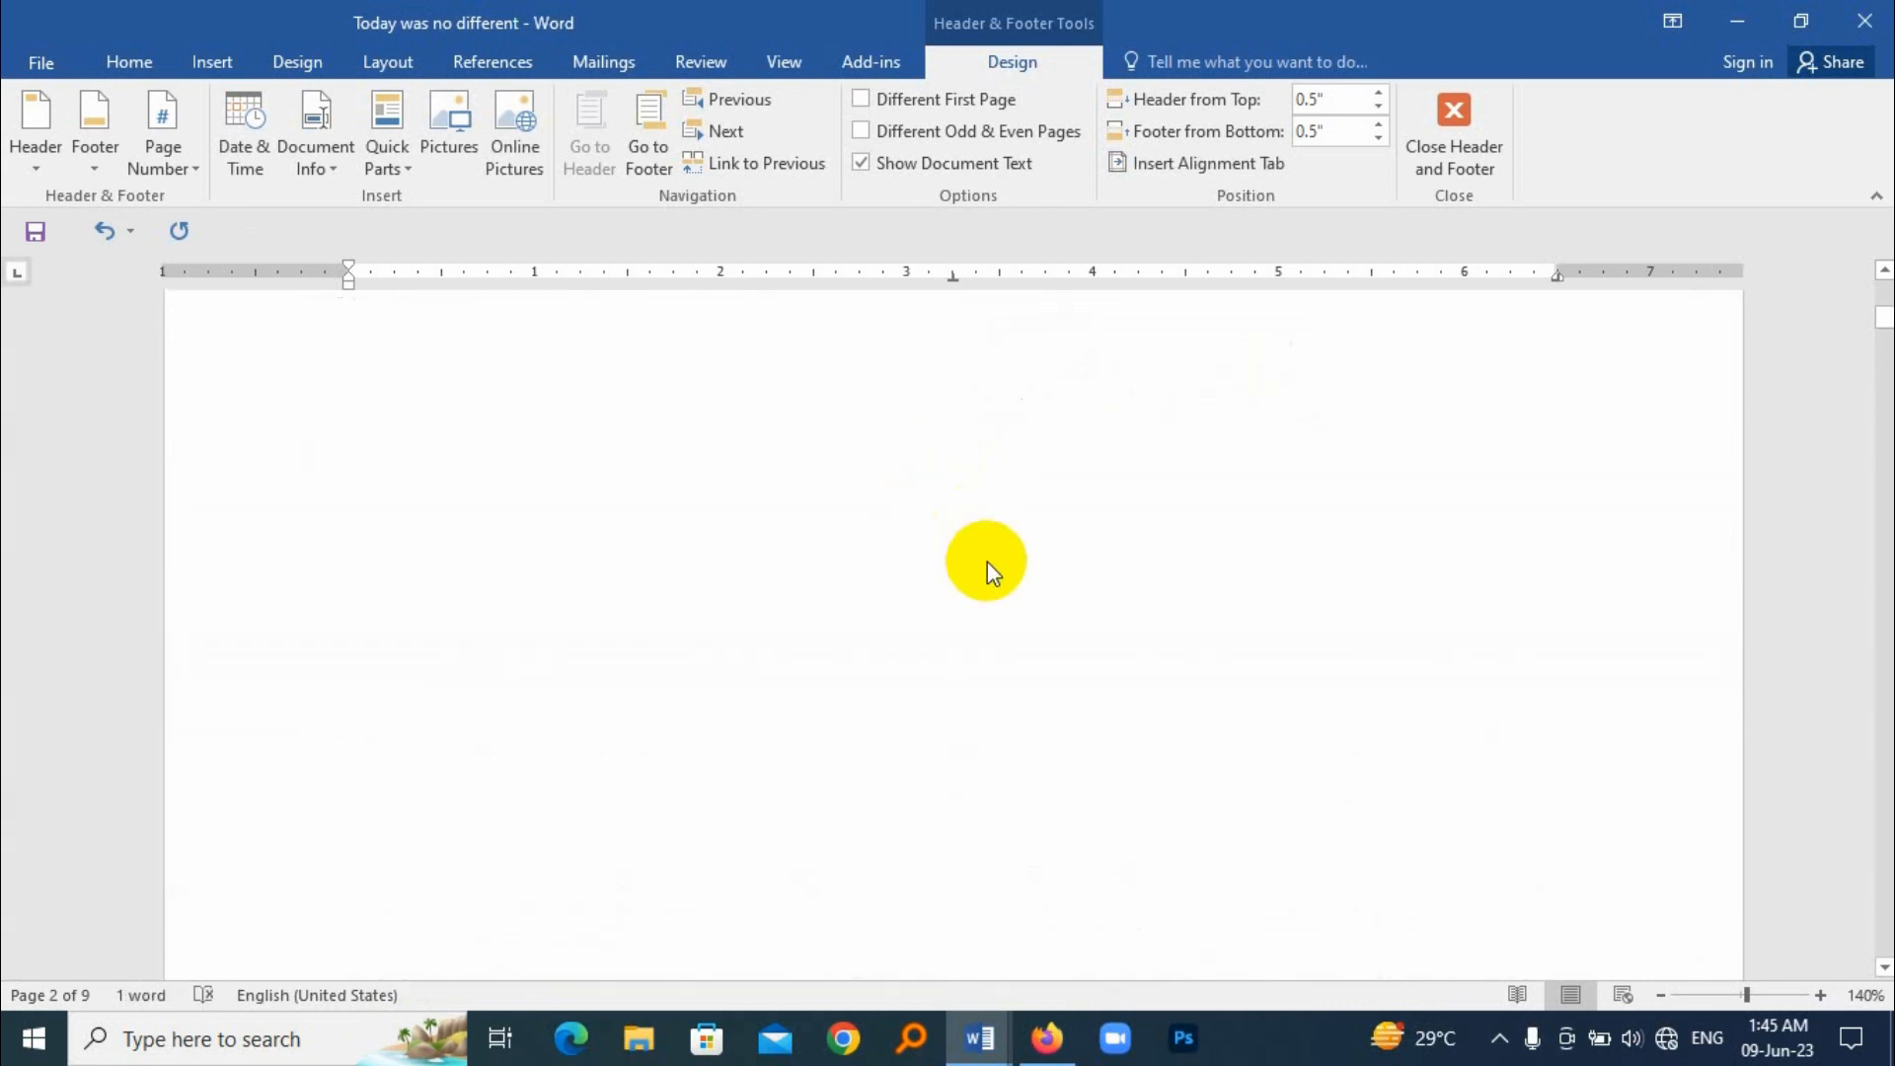
scroll(953, 627, "up", 2)
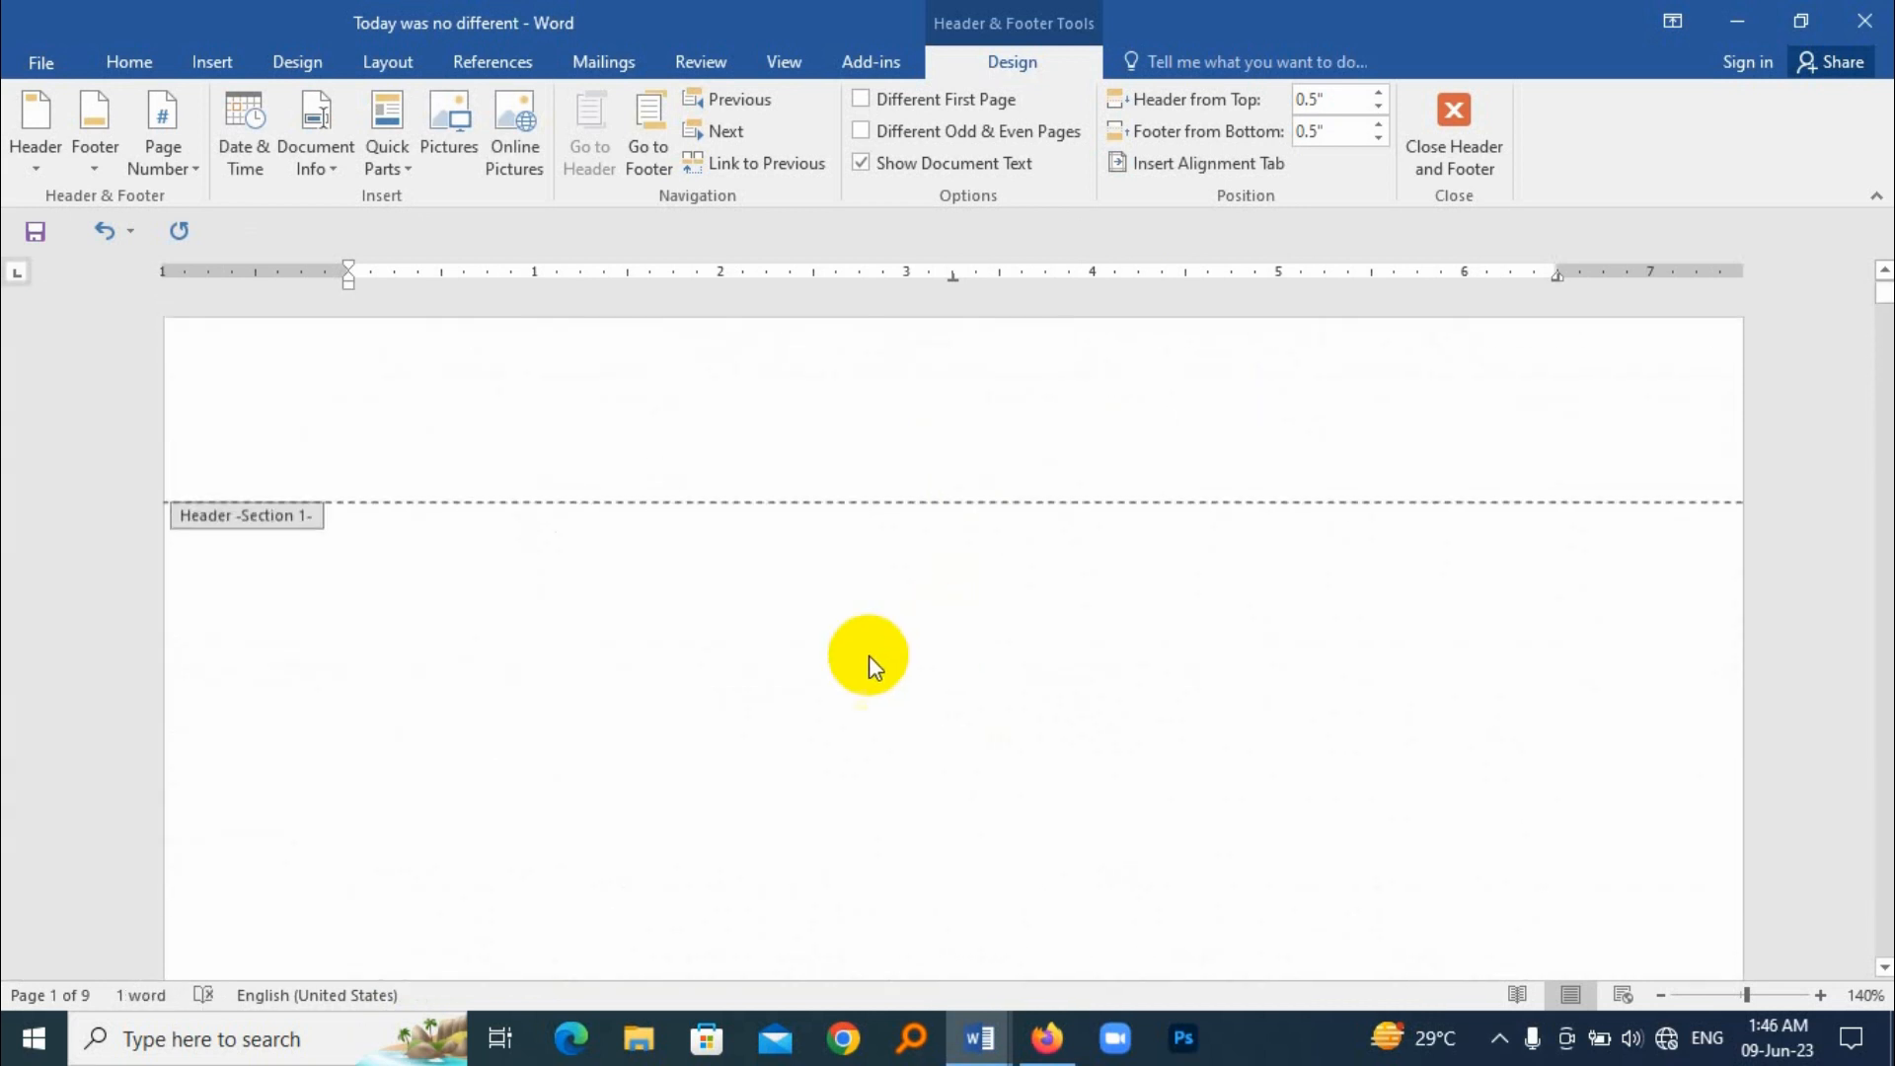
scroll(734, 620, "down", 15)
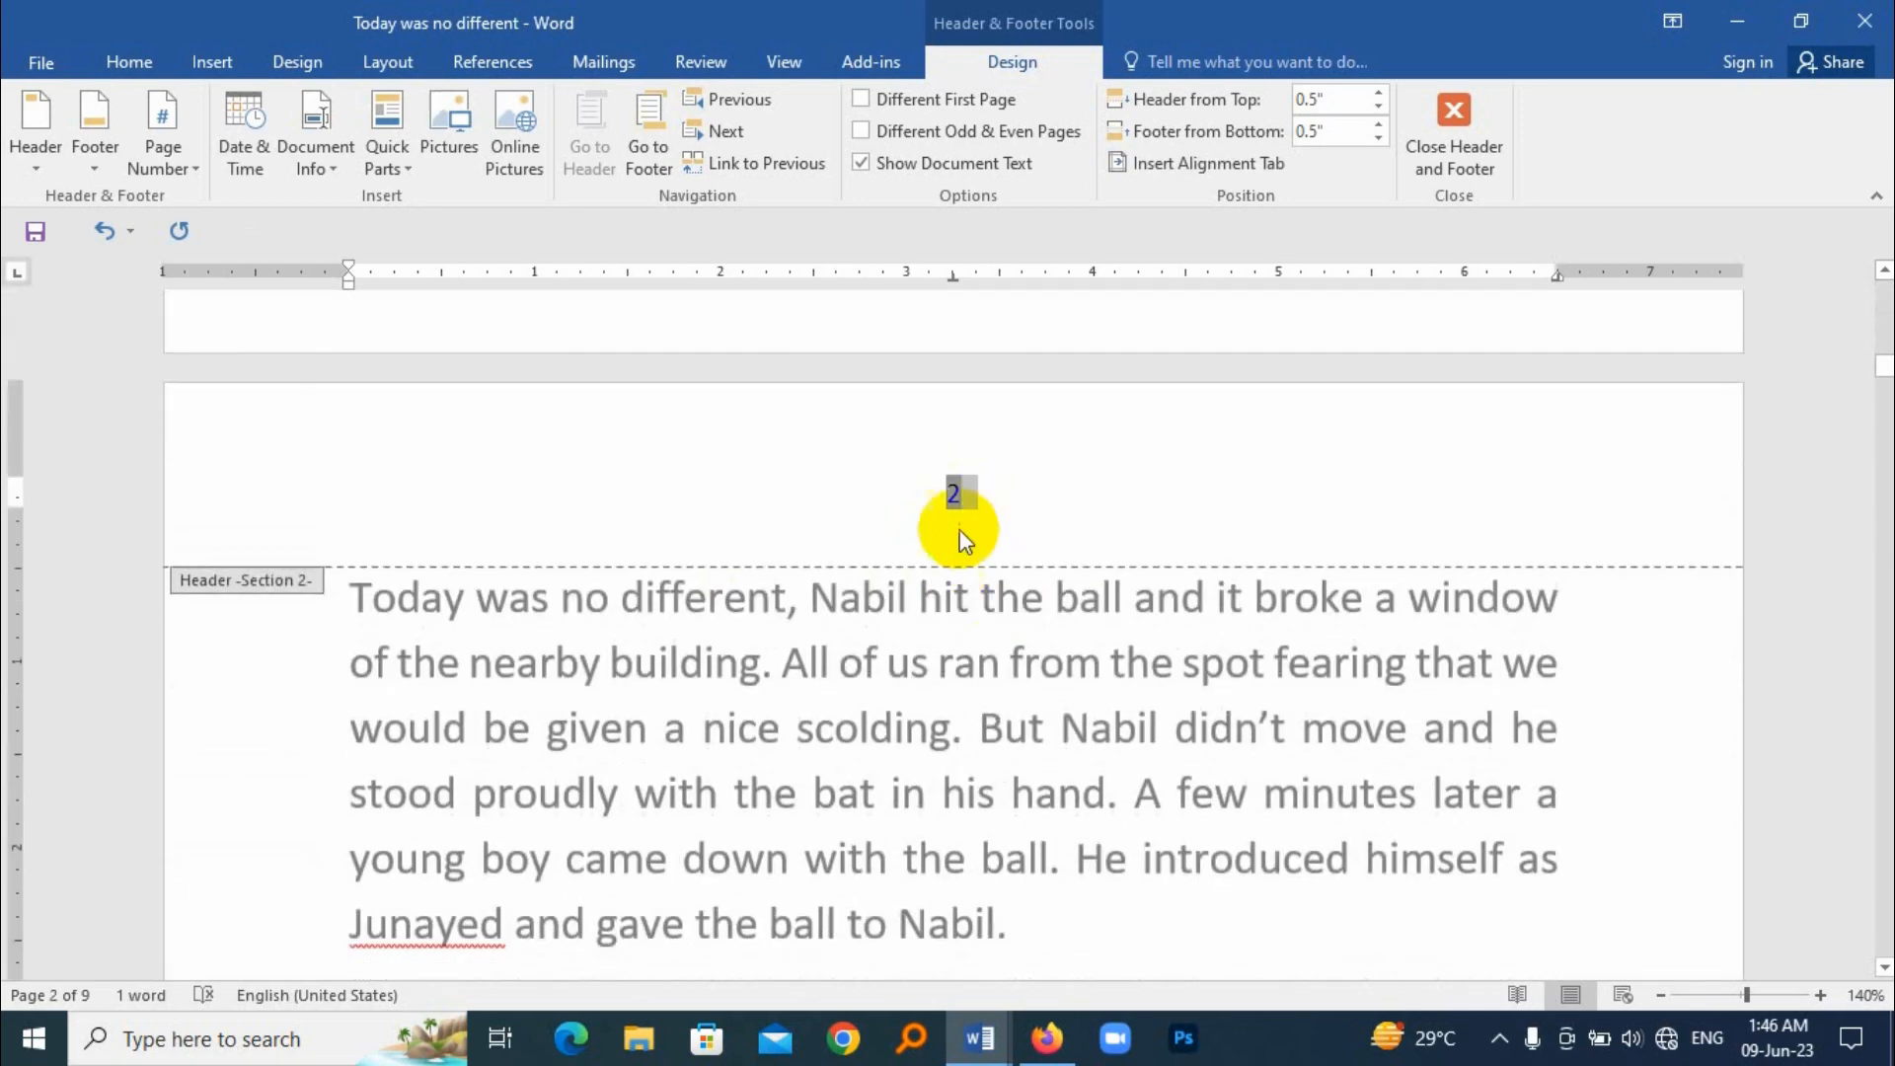
Insert a Next Page section break before "Table 1" at the start of page 4
scroll(949, 511, "down", 15)
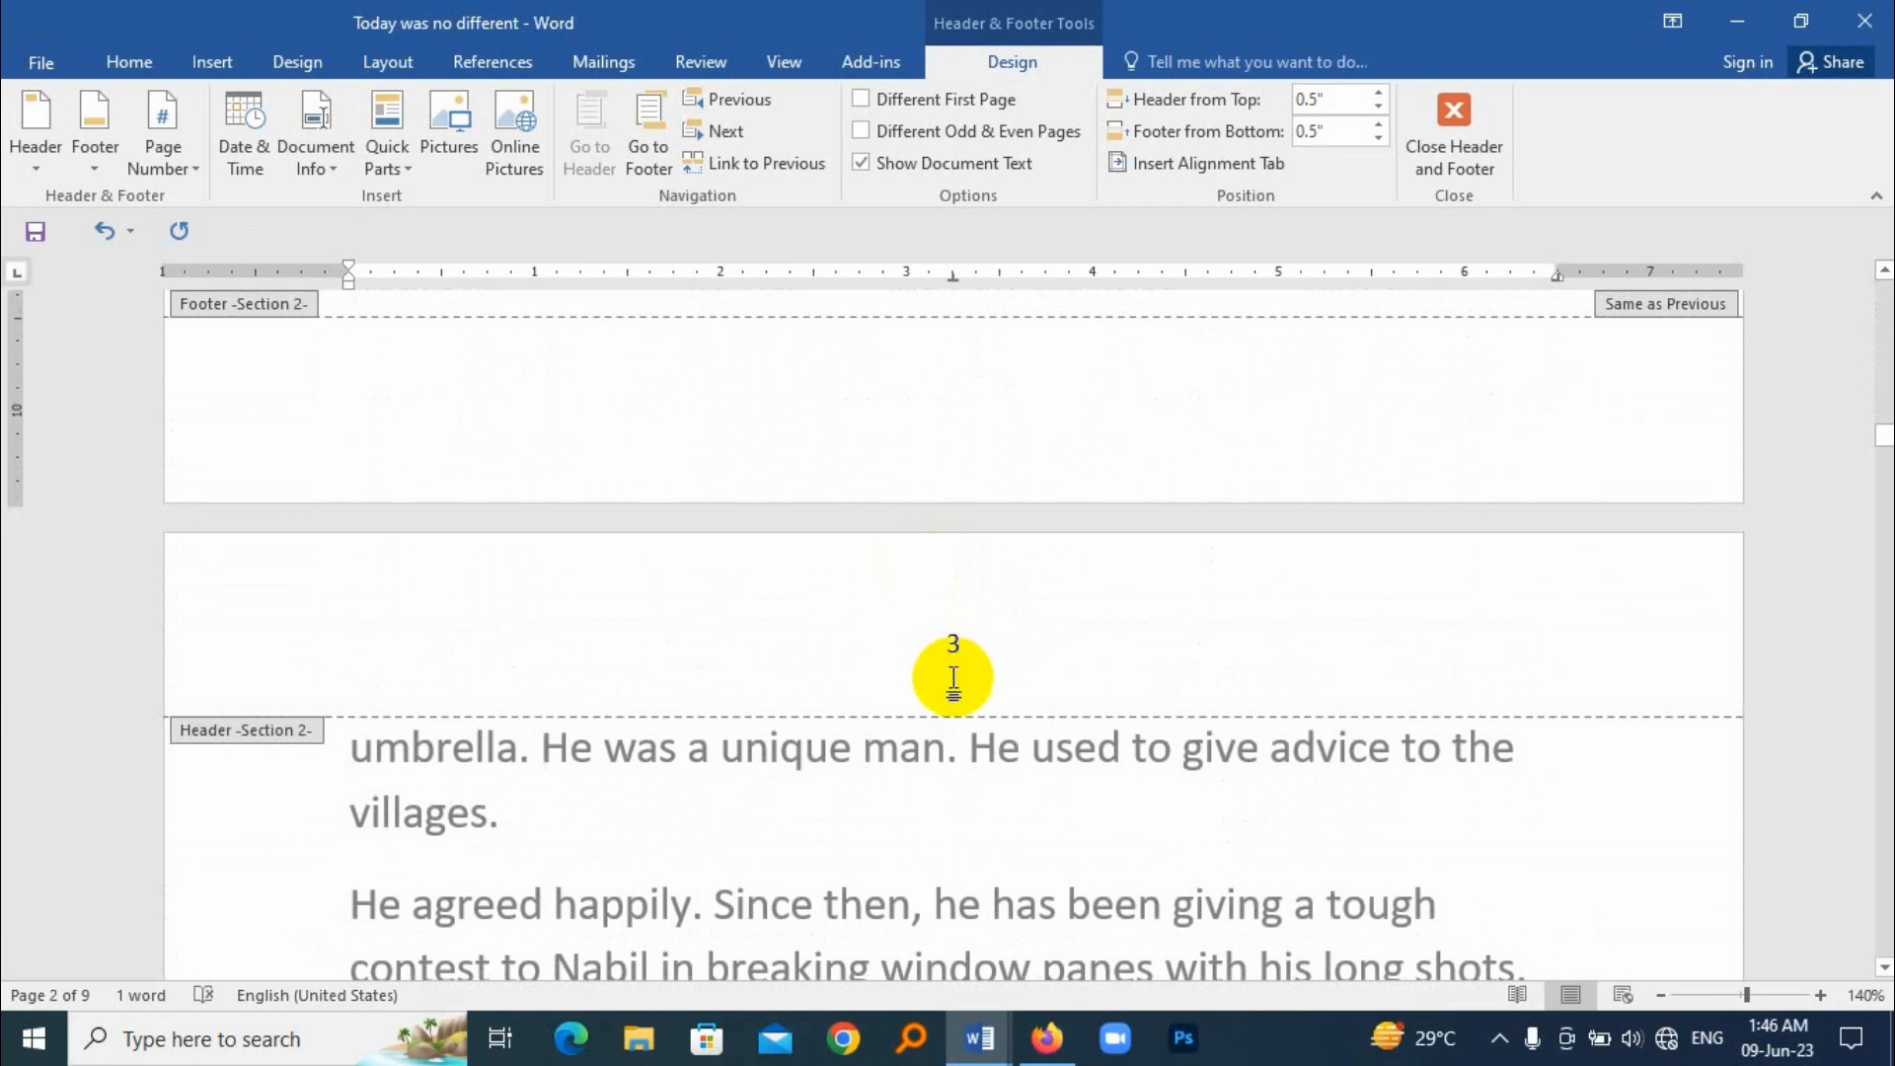
scroll(974, 671, "down", 15)
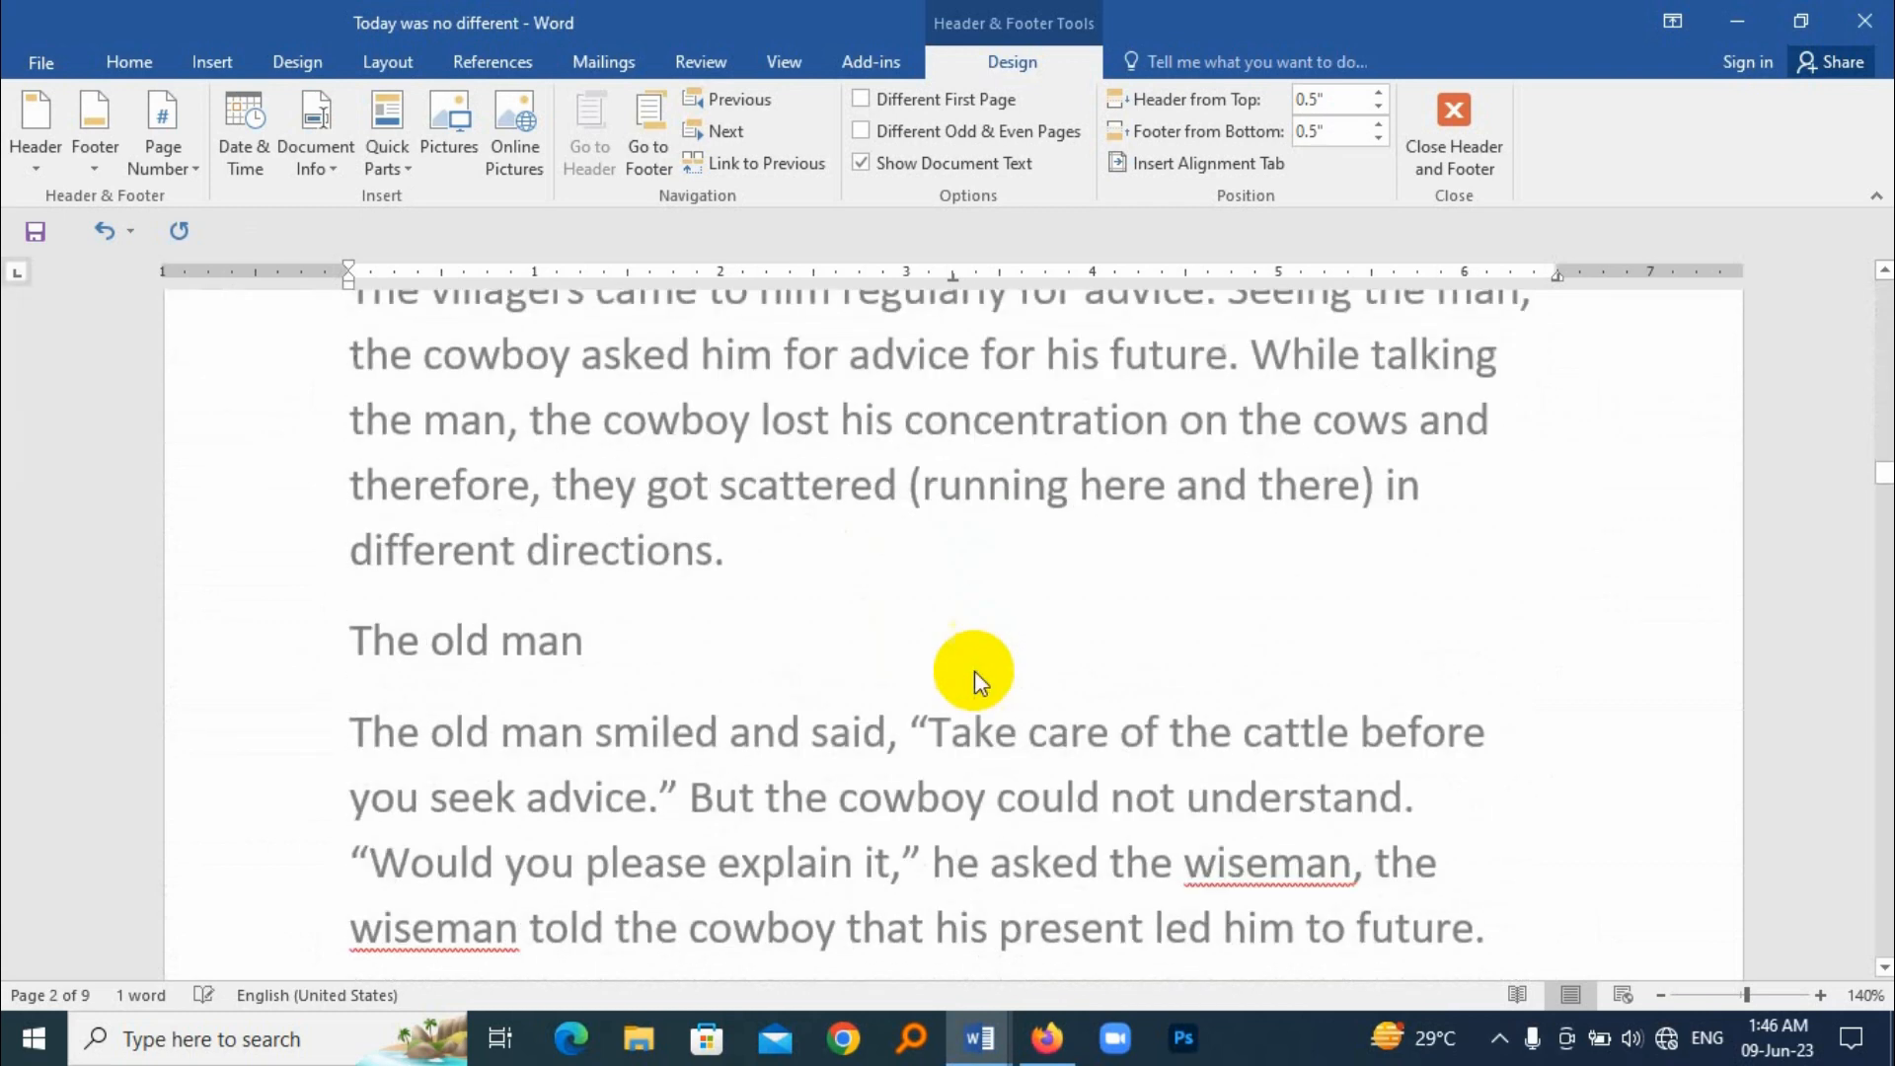
scroll(673, 707, "down", 1)
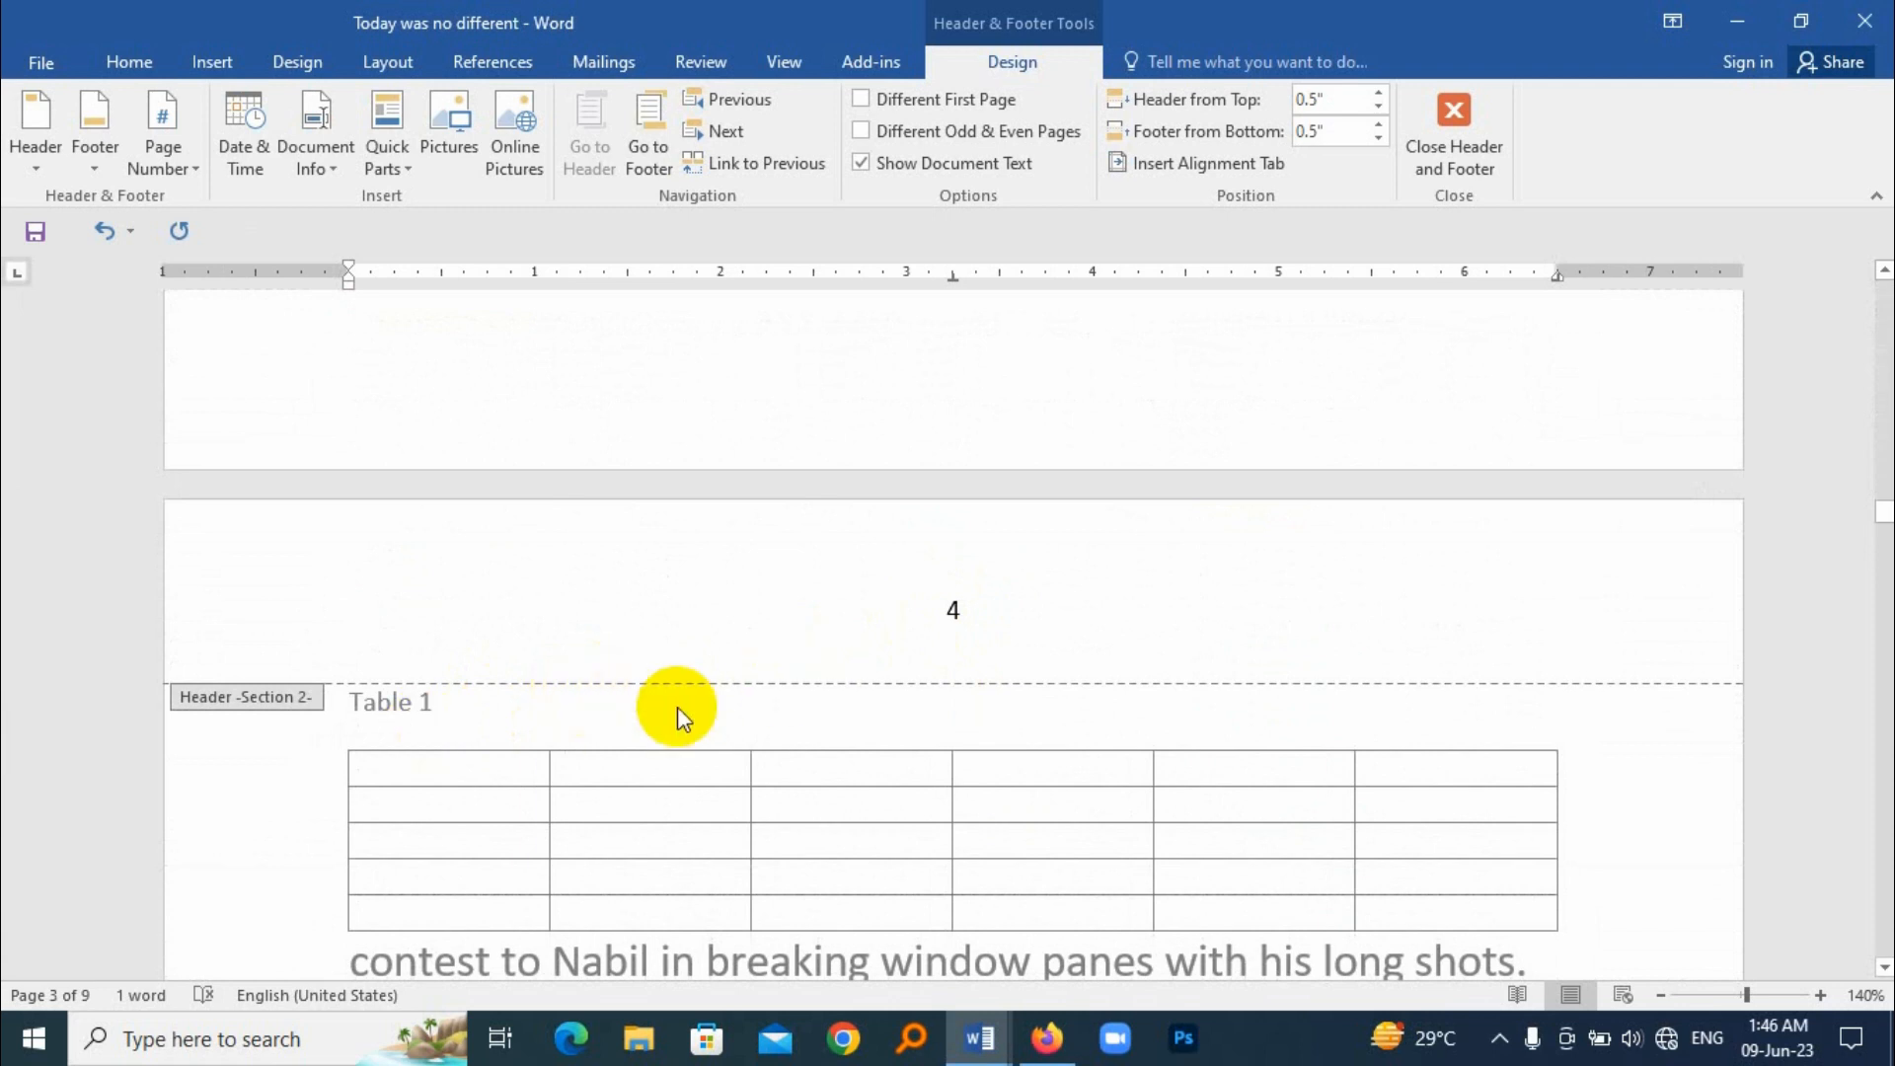
double_click(535, 716)
left_click(349, 698)
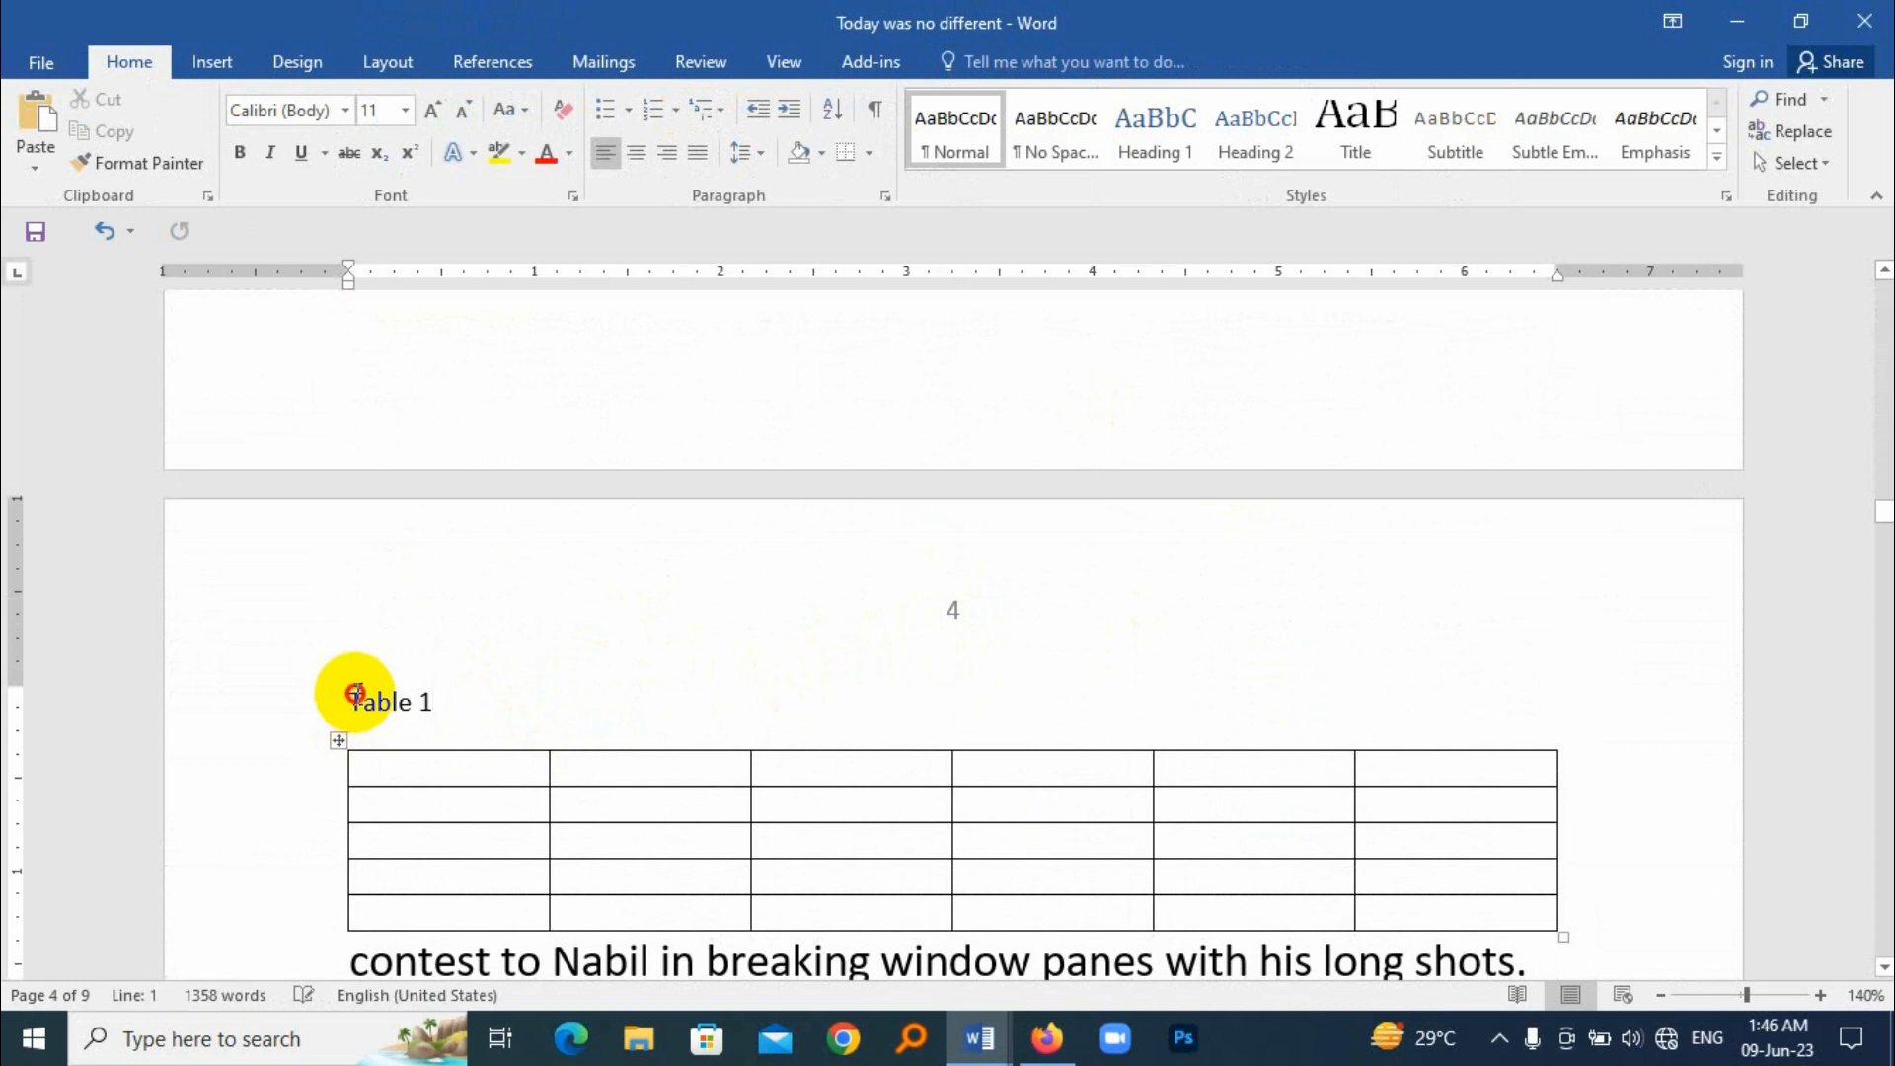
left_click(386, 61)
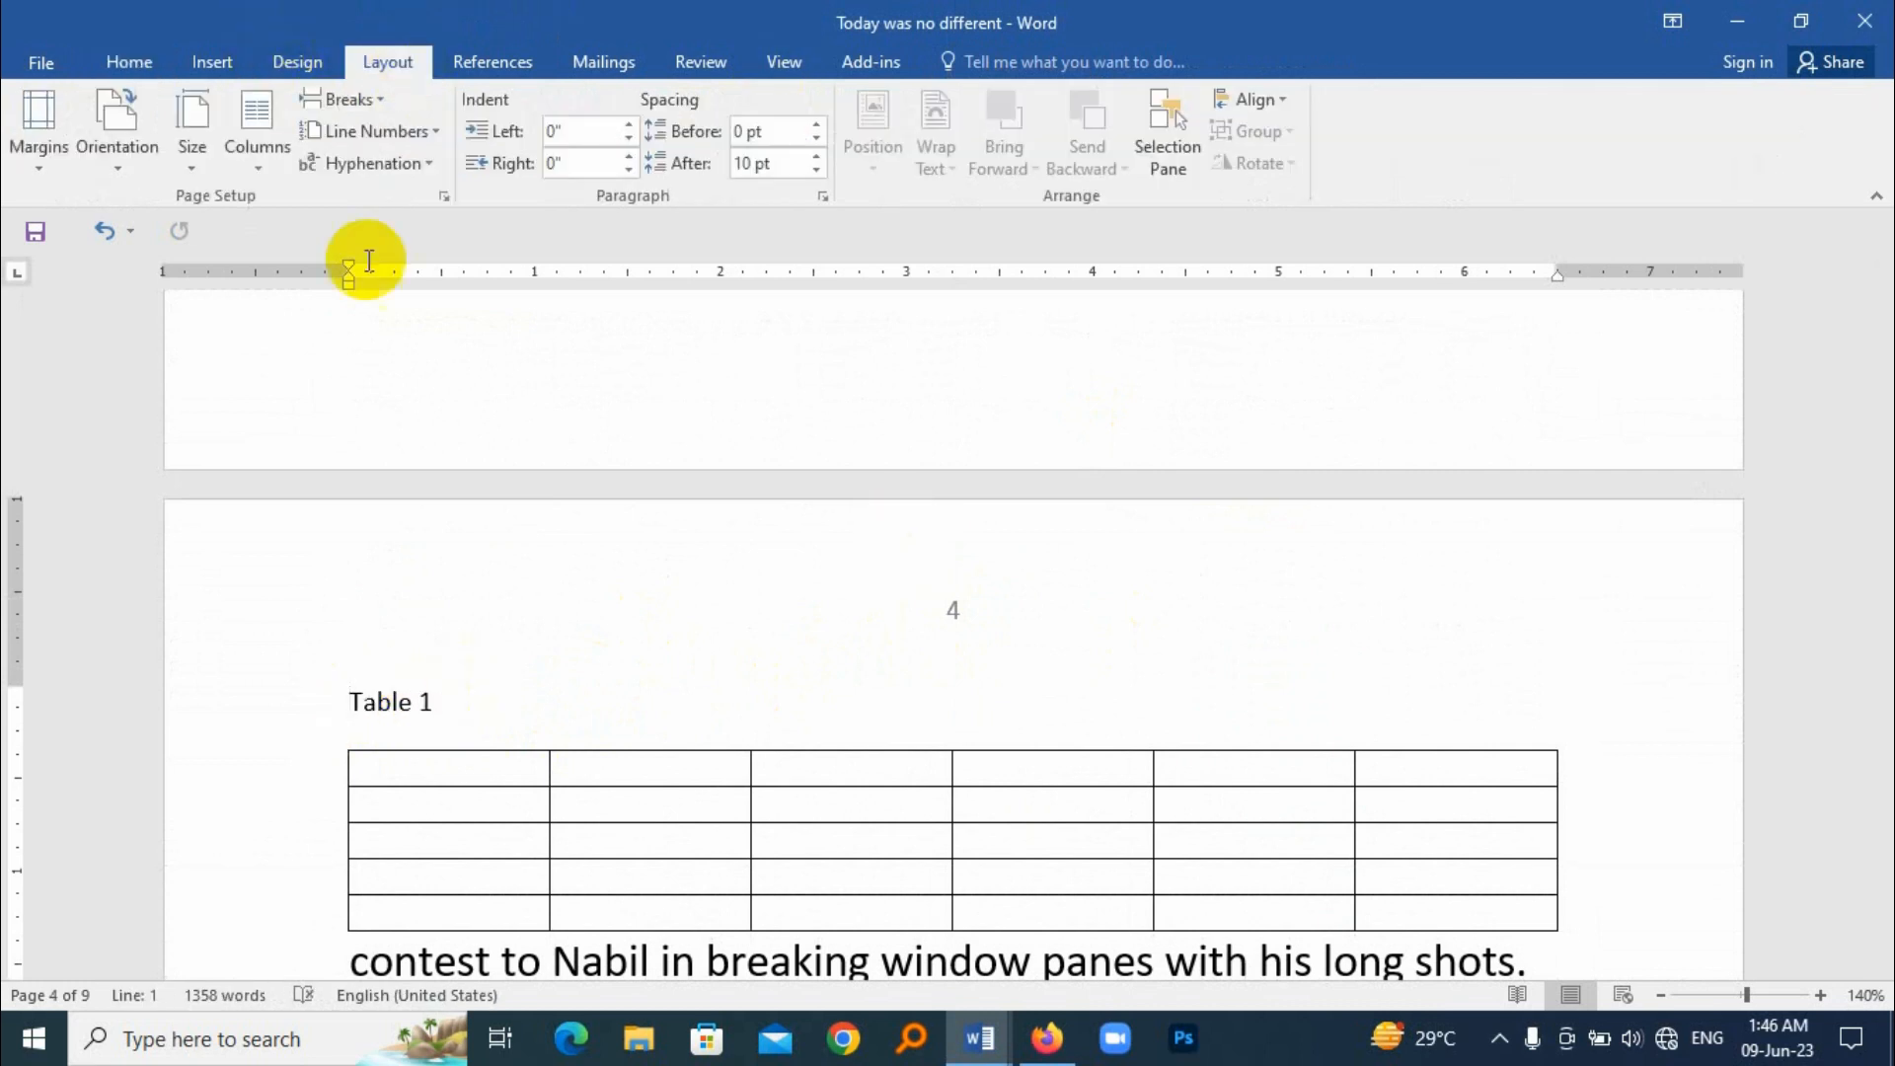
left_click(360, 99)
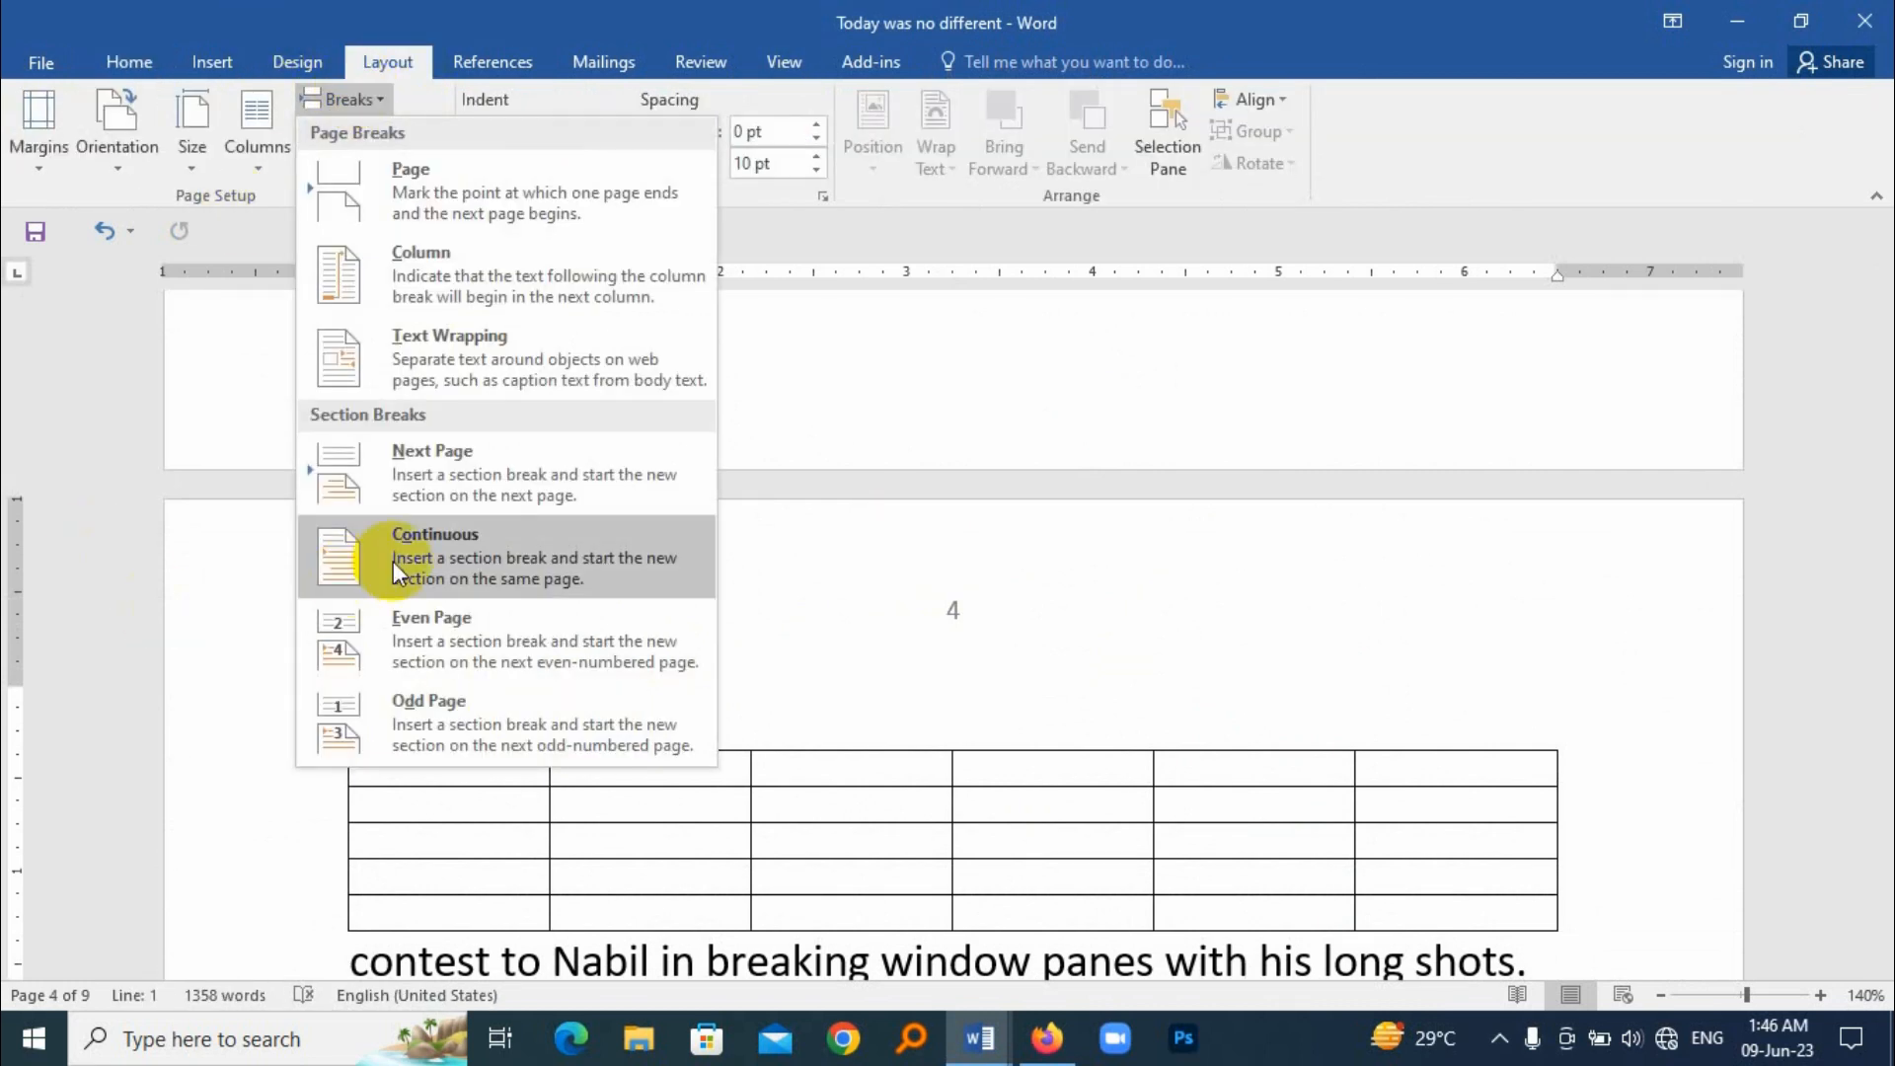
left_click(468, 464)
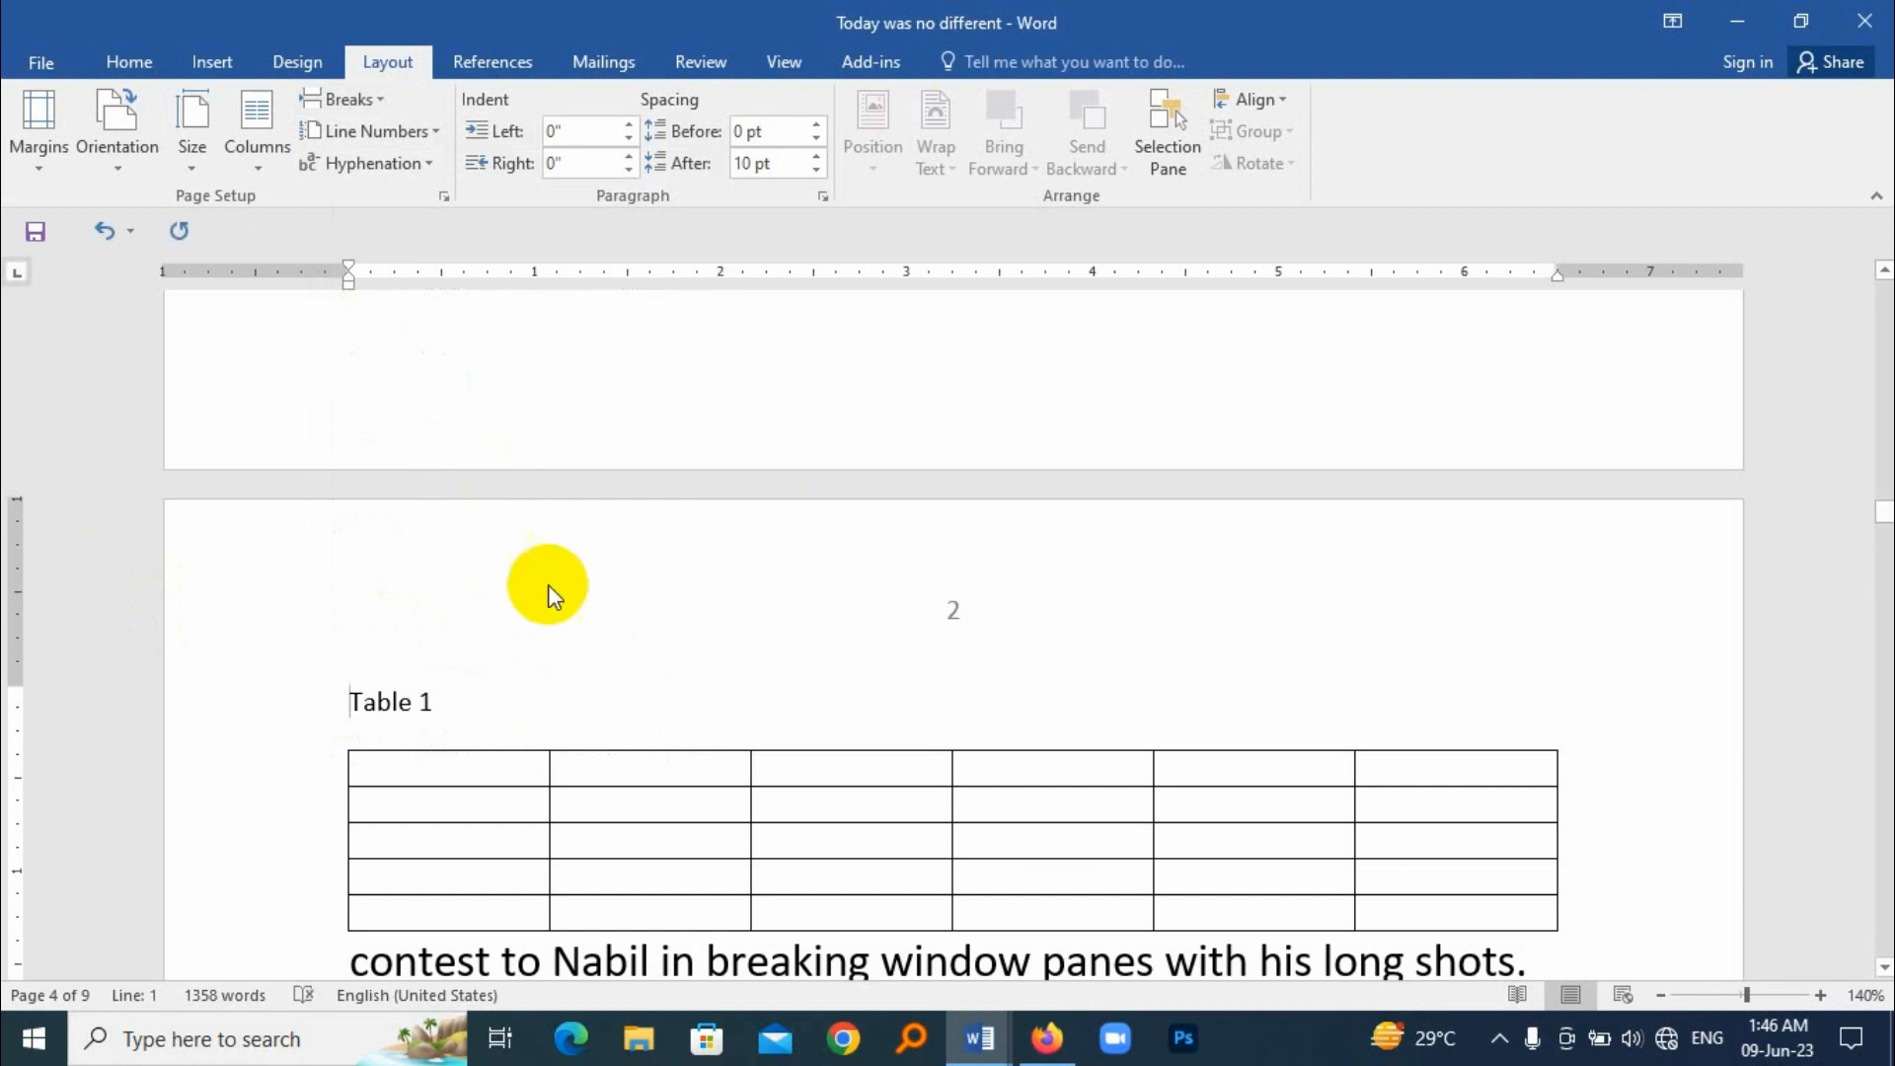
Open the Section 3 header on page 4, unlink it from the previous section and delete its page number
double_click(949, 612)
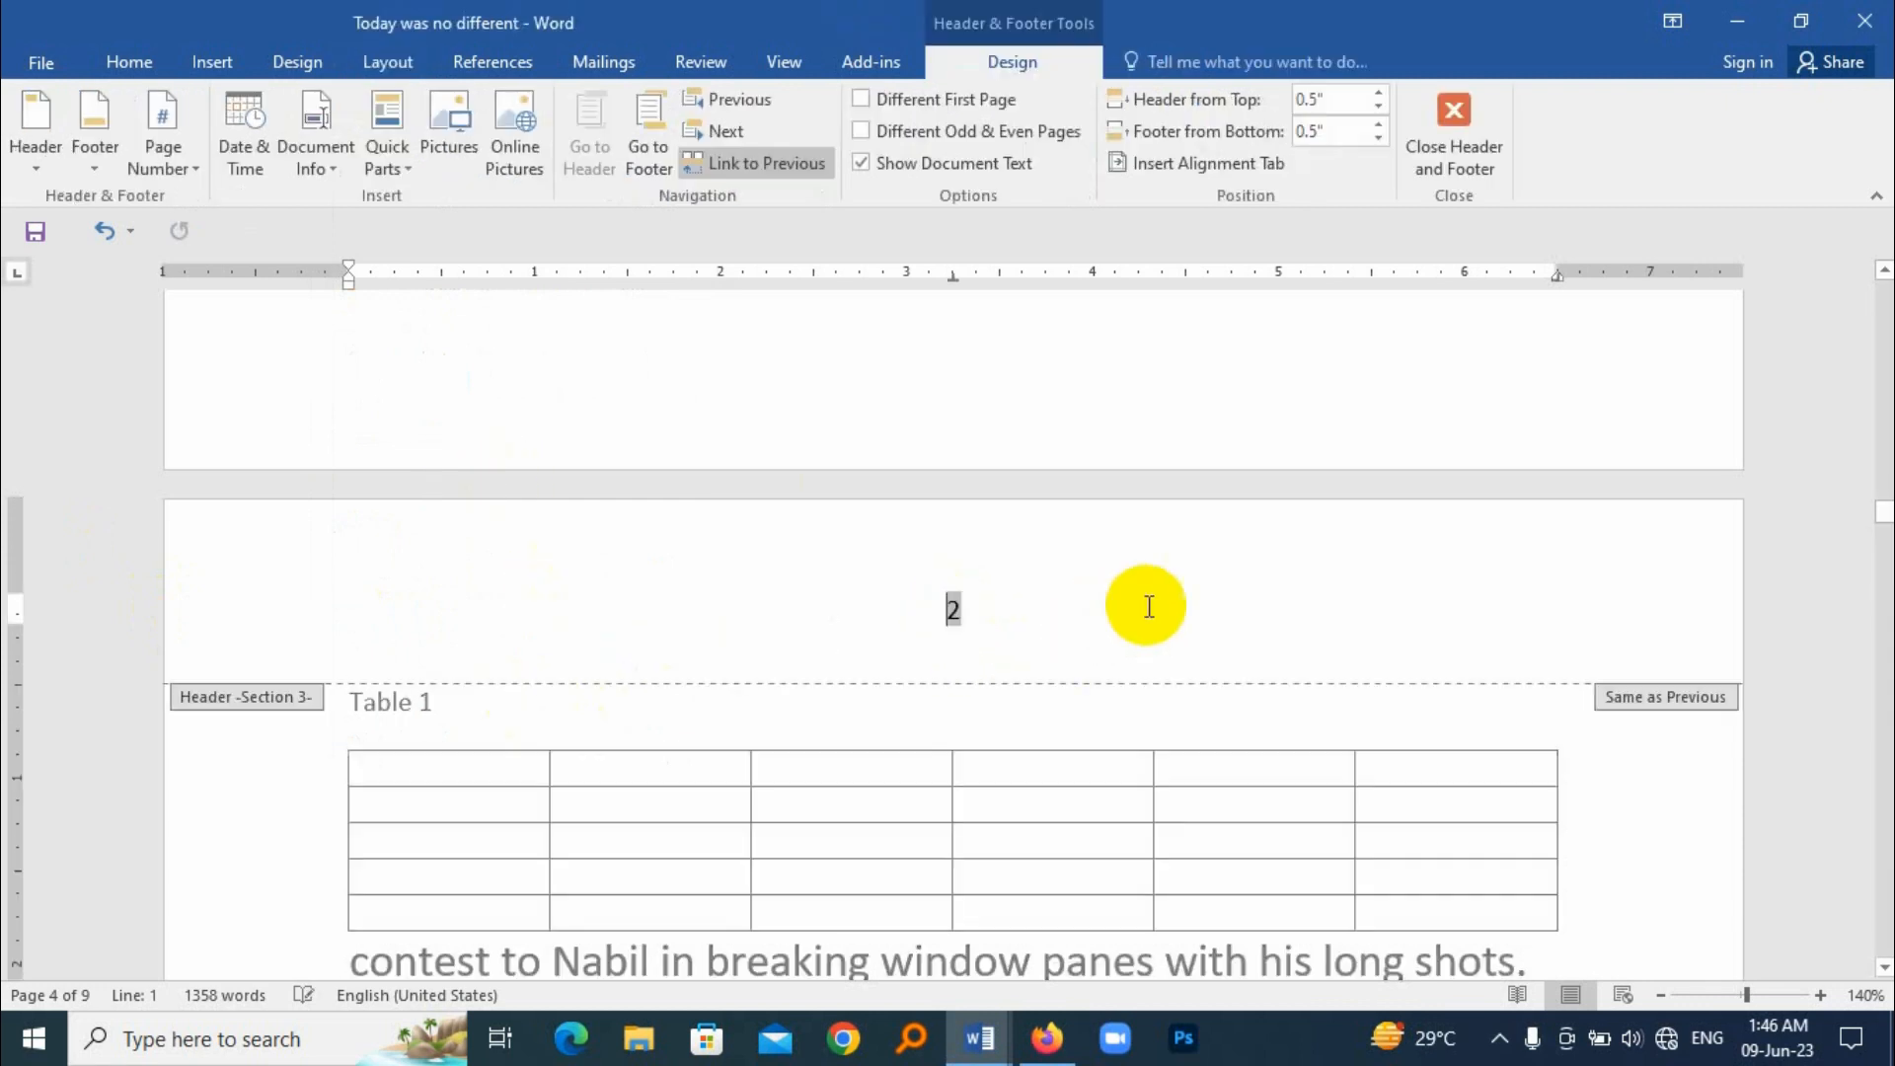
left_click(776, 164)
left_click_drag(995, 438, 918, 424)
key("Delete")
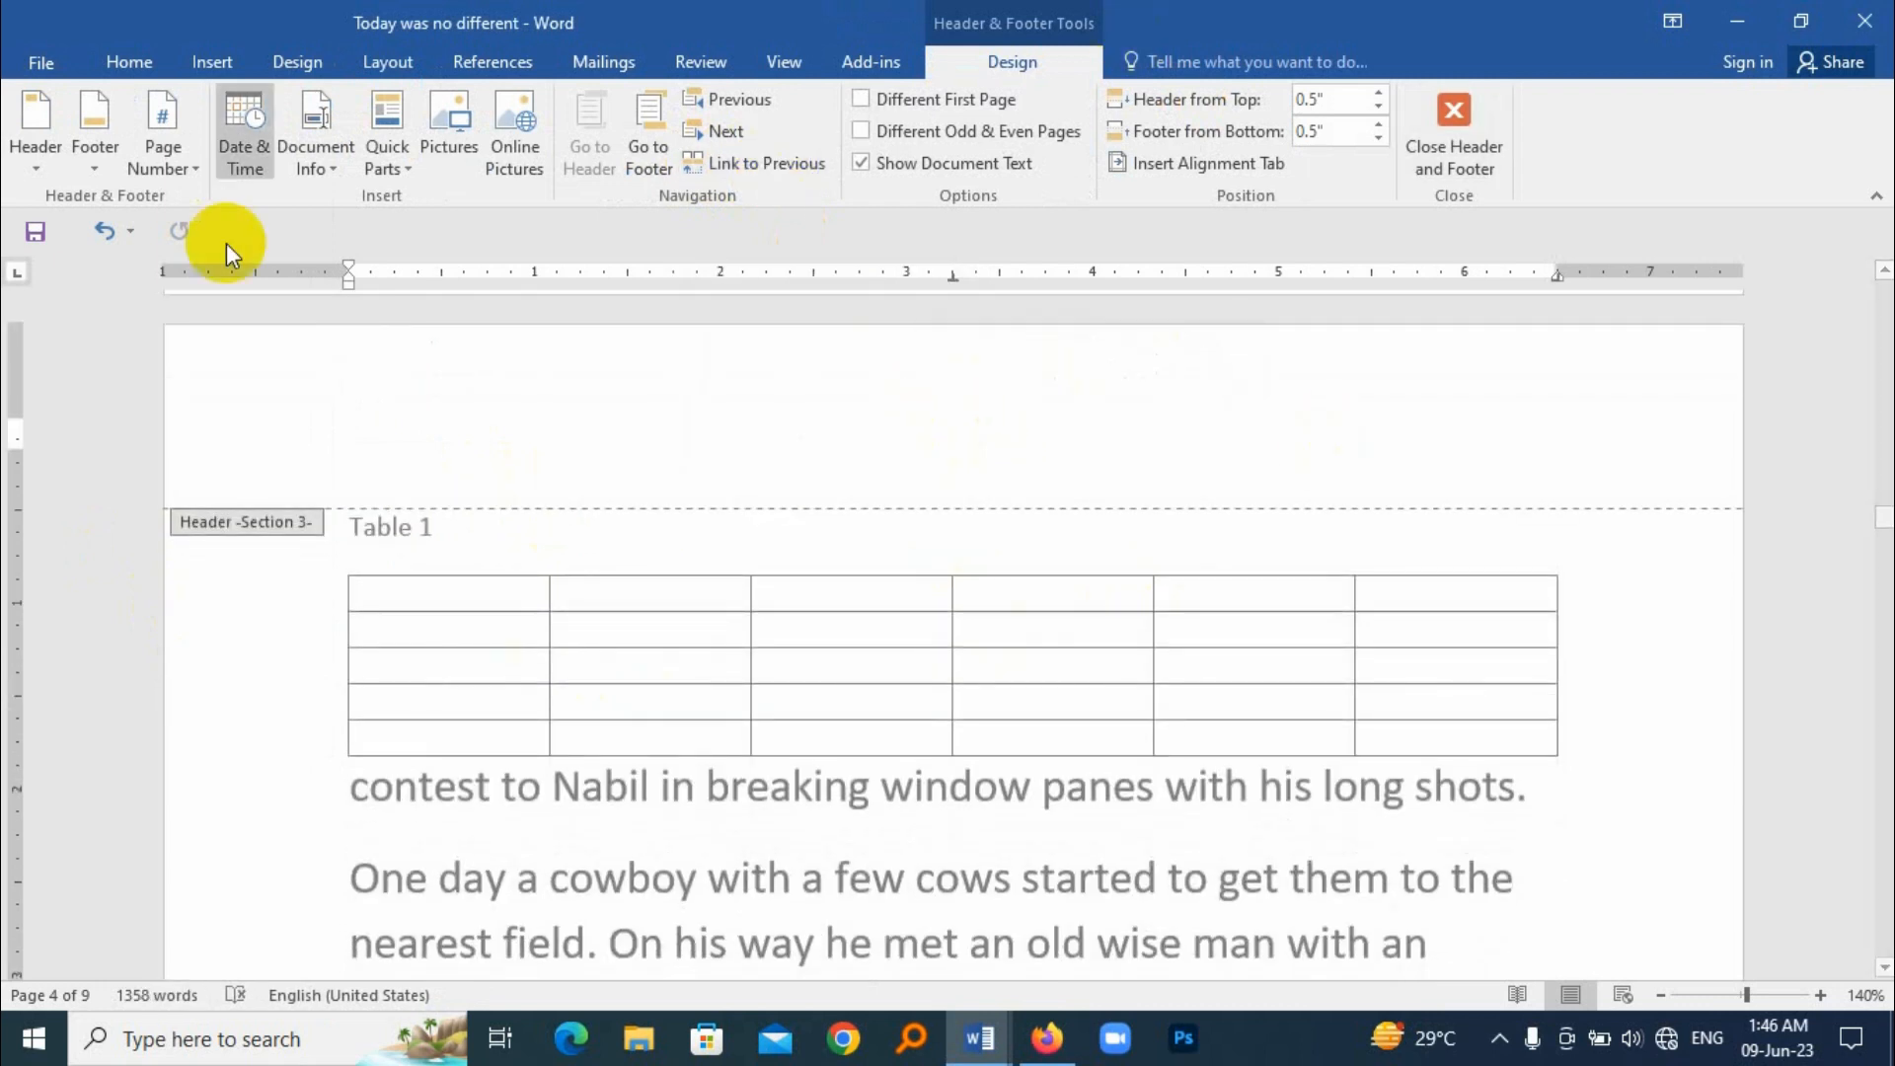
Format the Section 3 page numbers as A, B, C, ... and set them to start at A
left_click(180, 162)
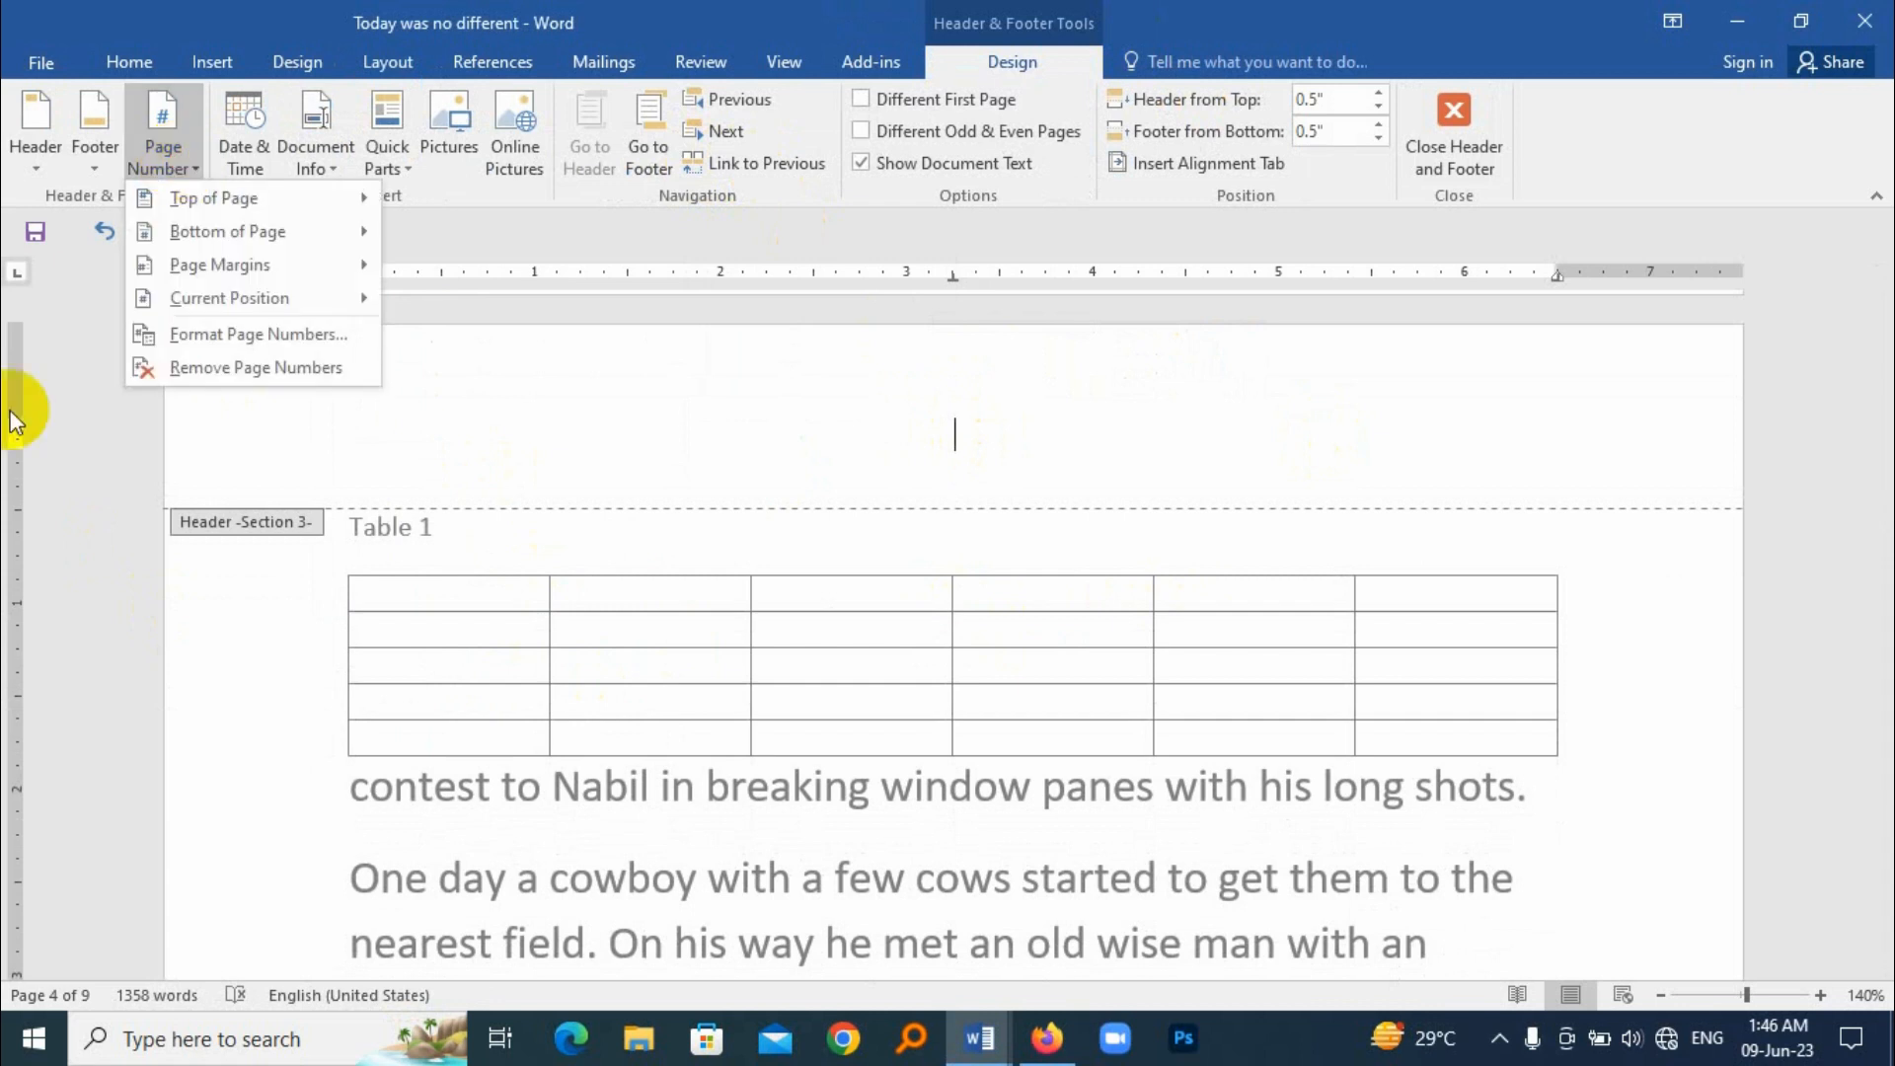
left_click(264, 337)
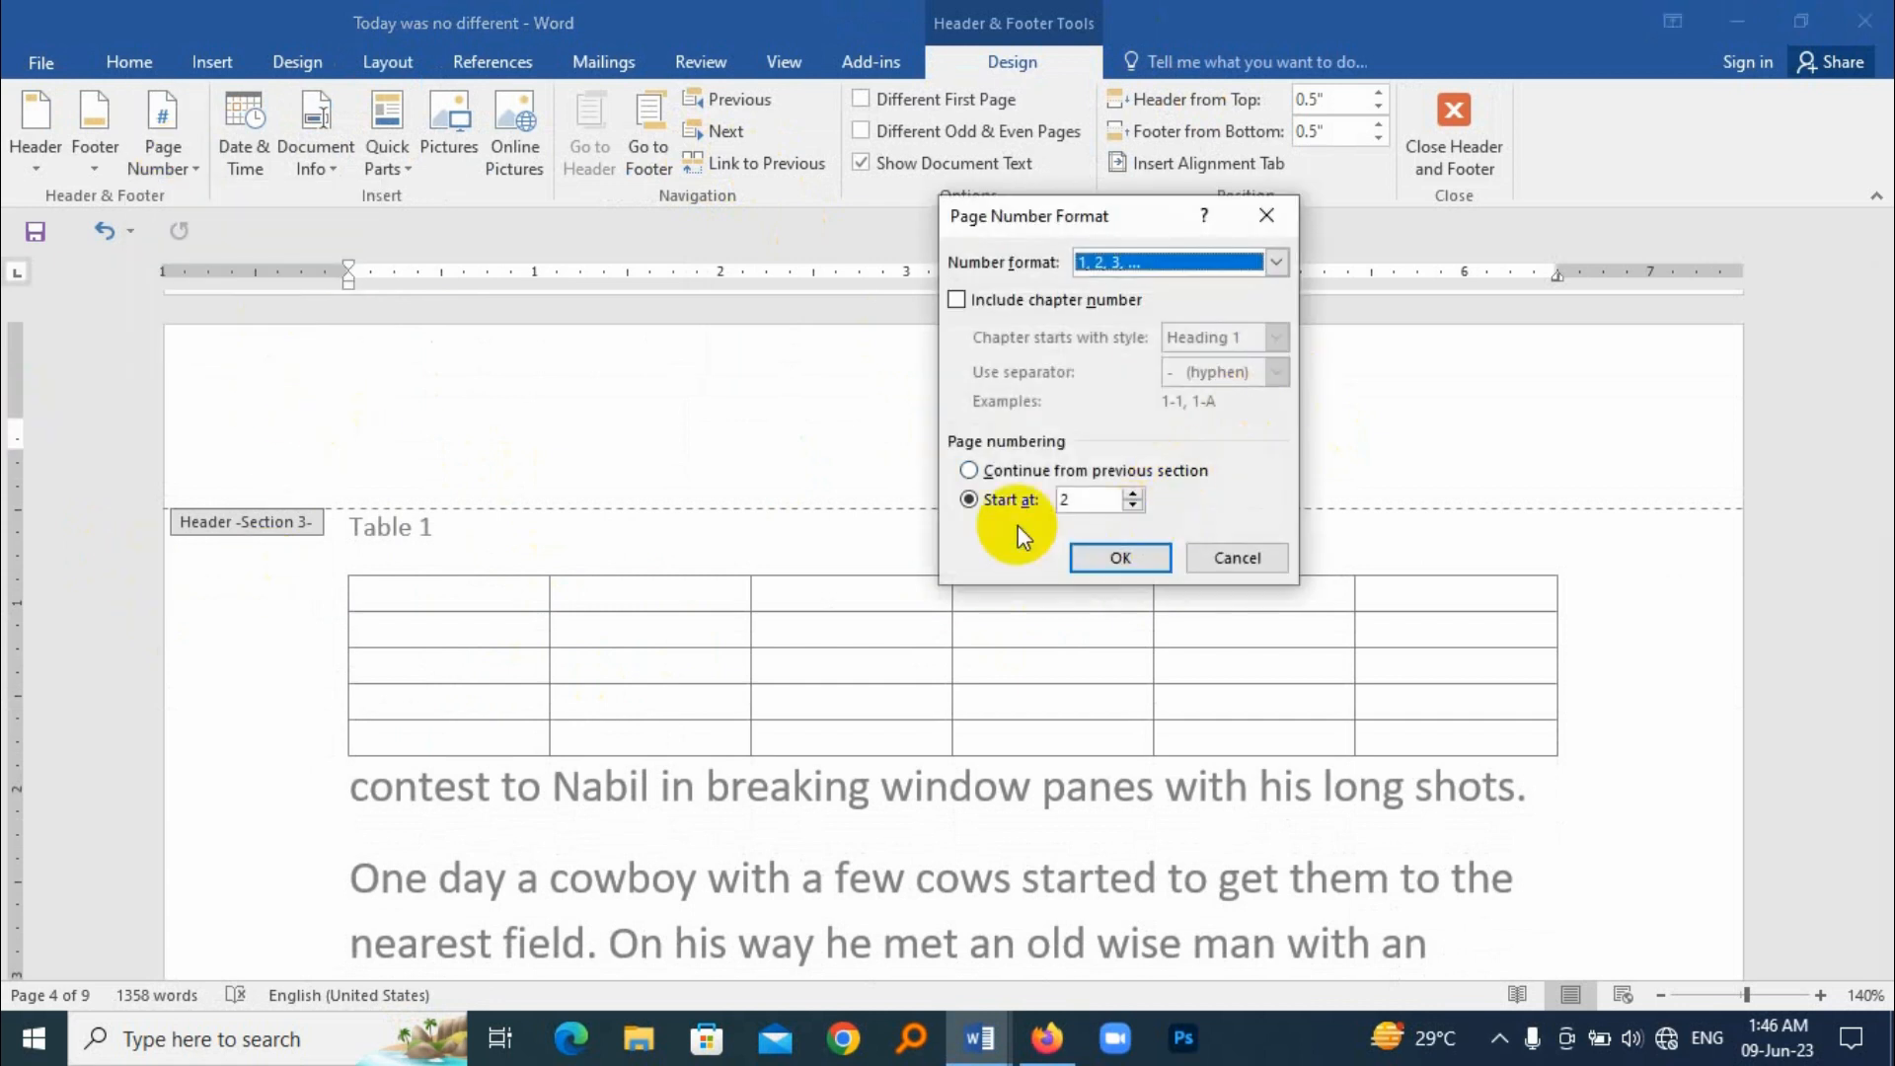
left_click(1275, 262)
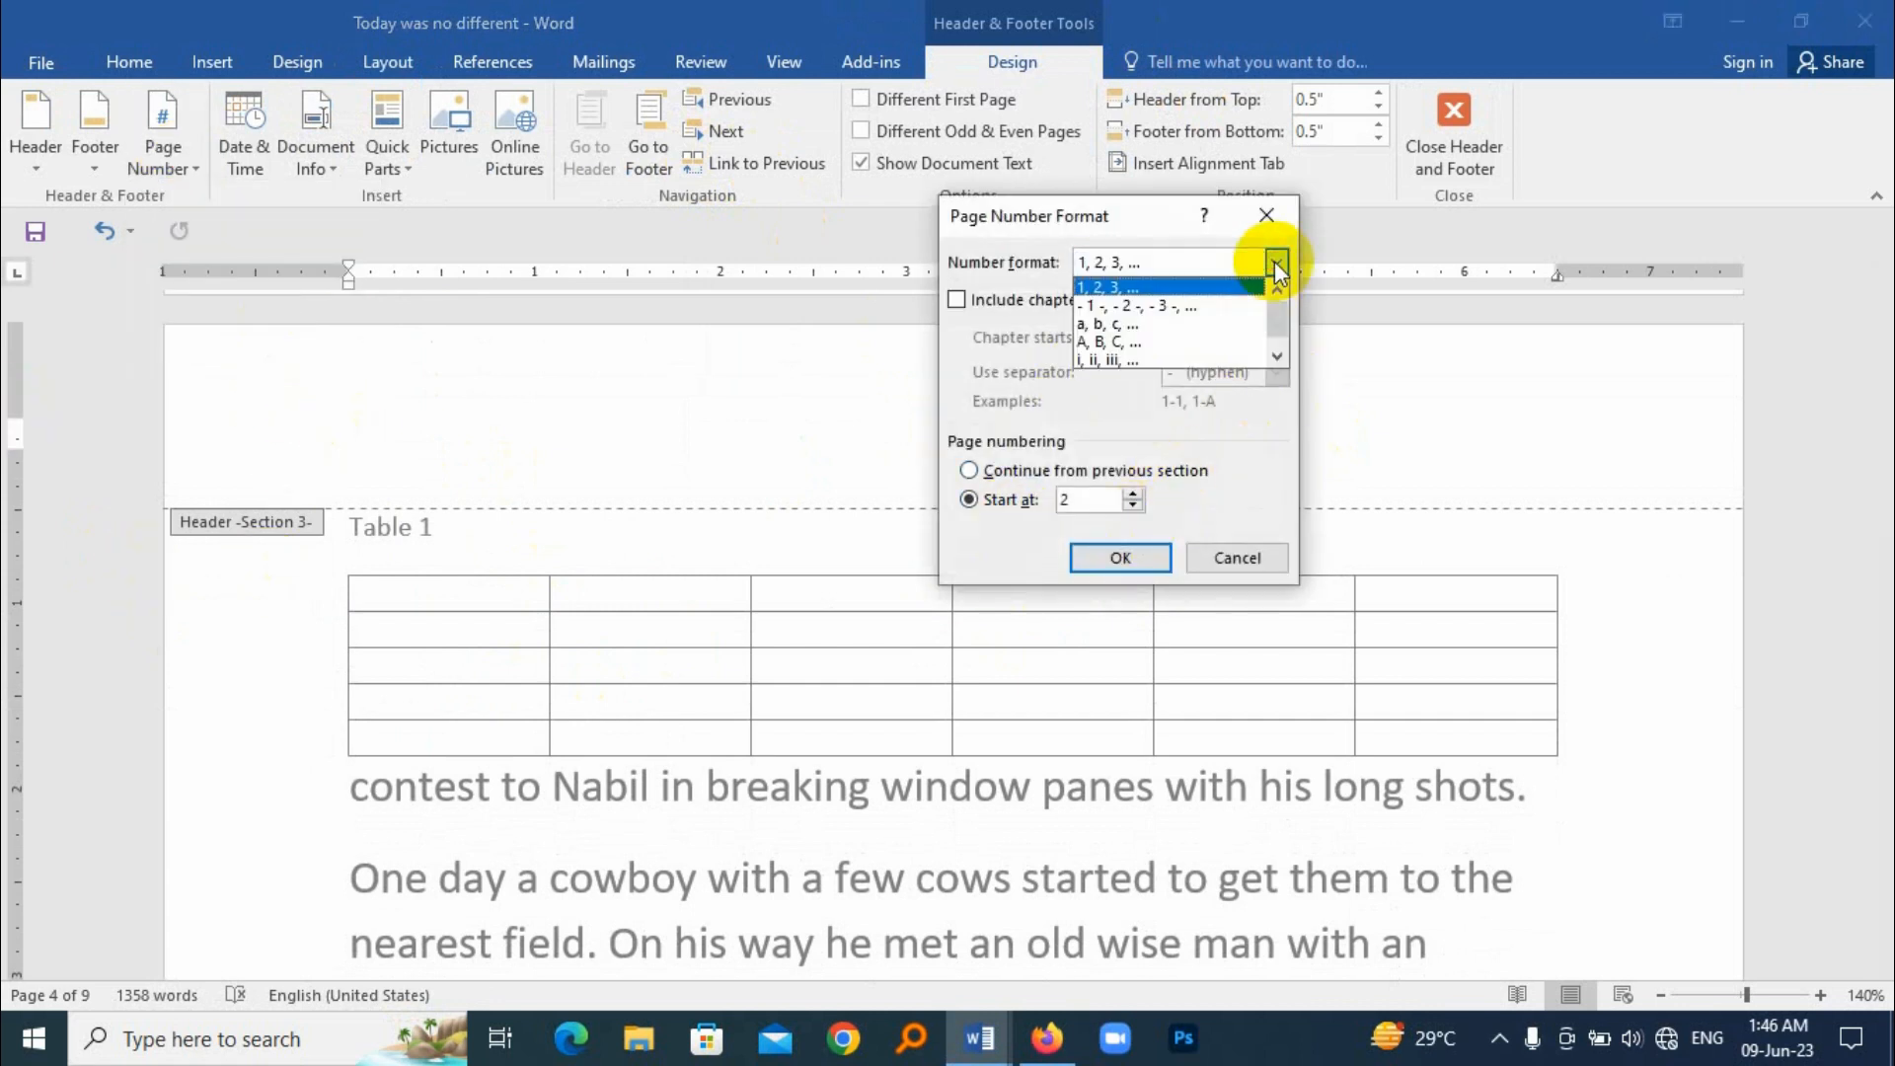
left_click(1131, 340)
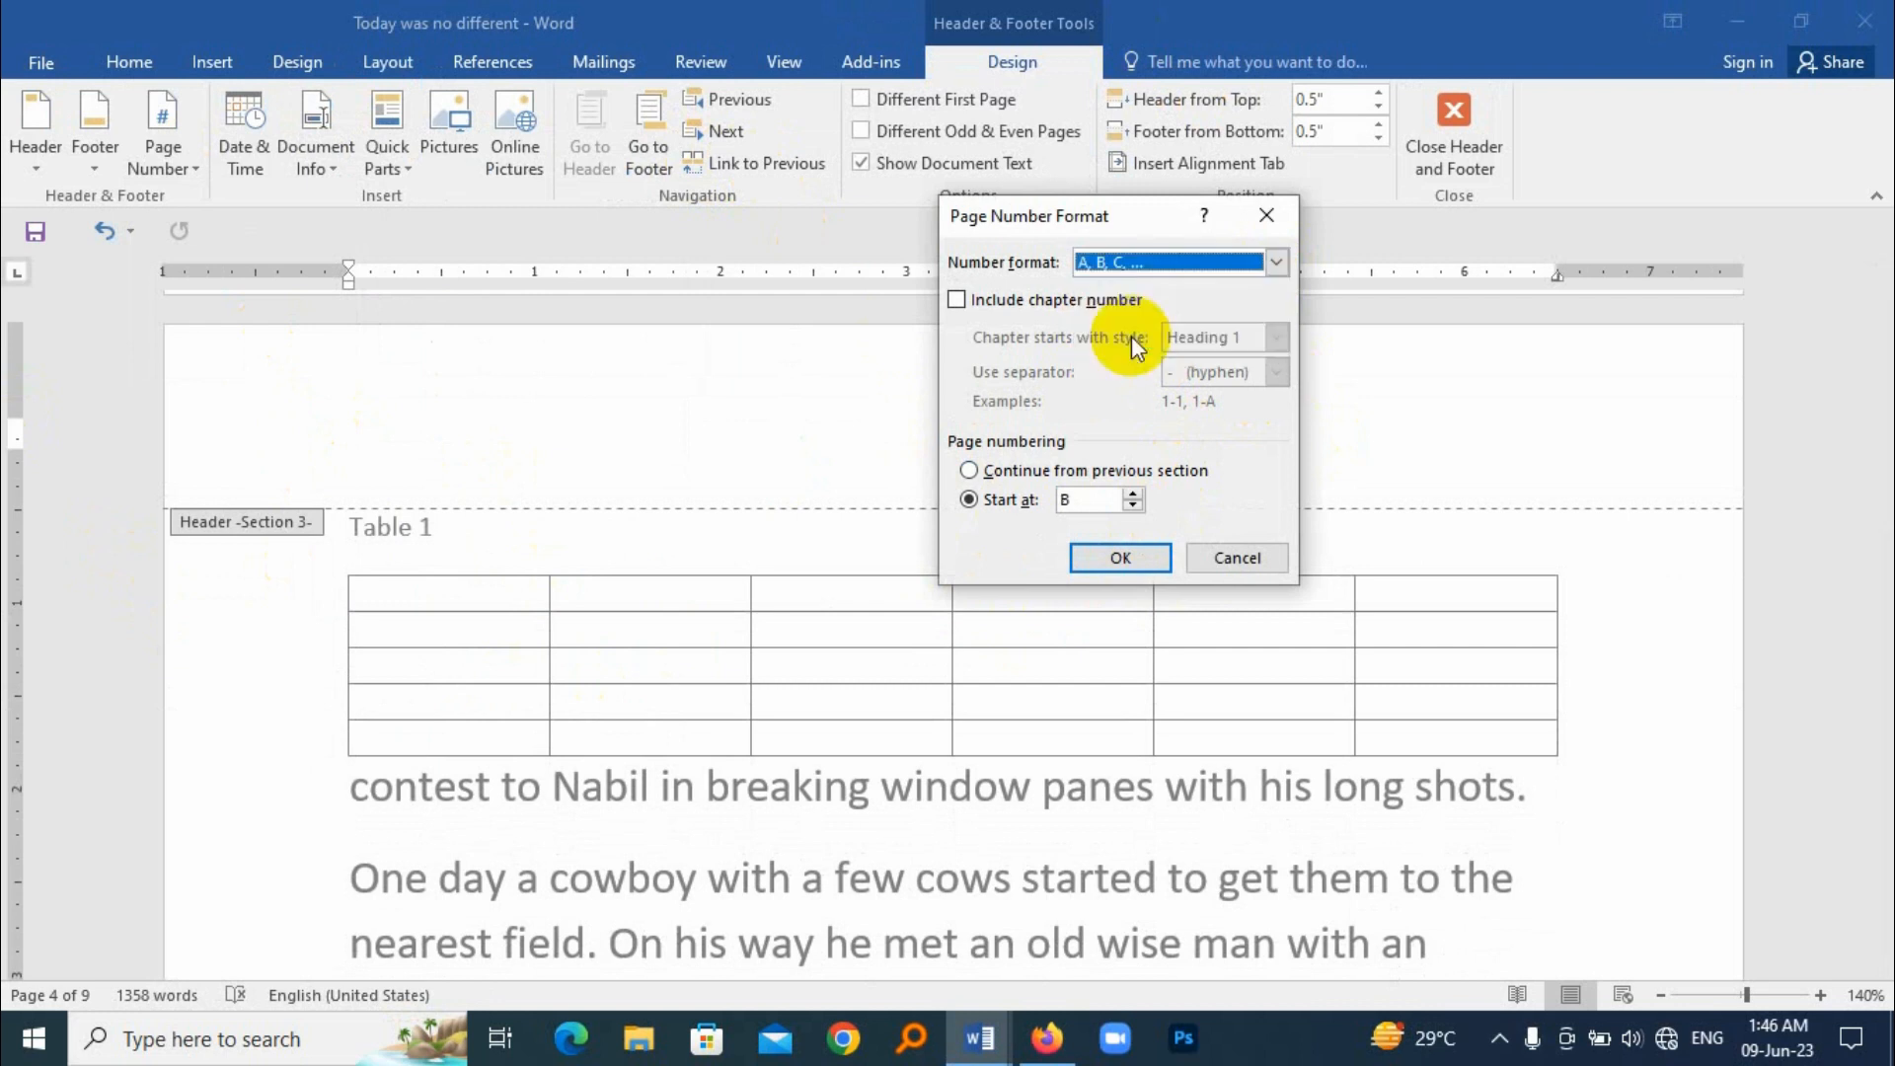
left_click(1133, 506)
left_click(1125, 558)
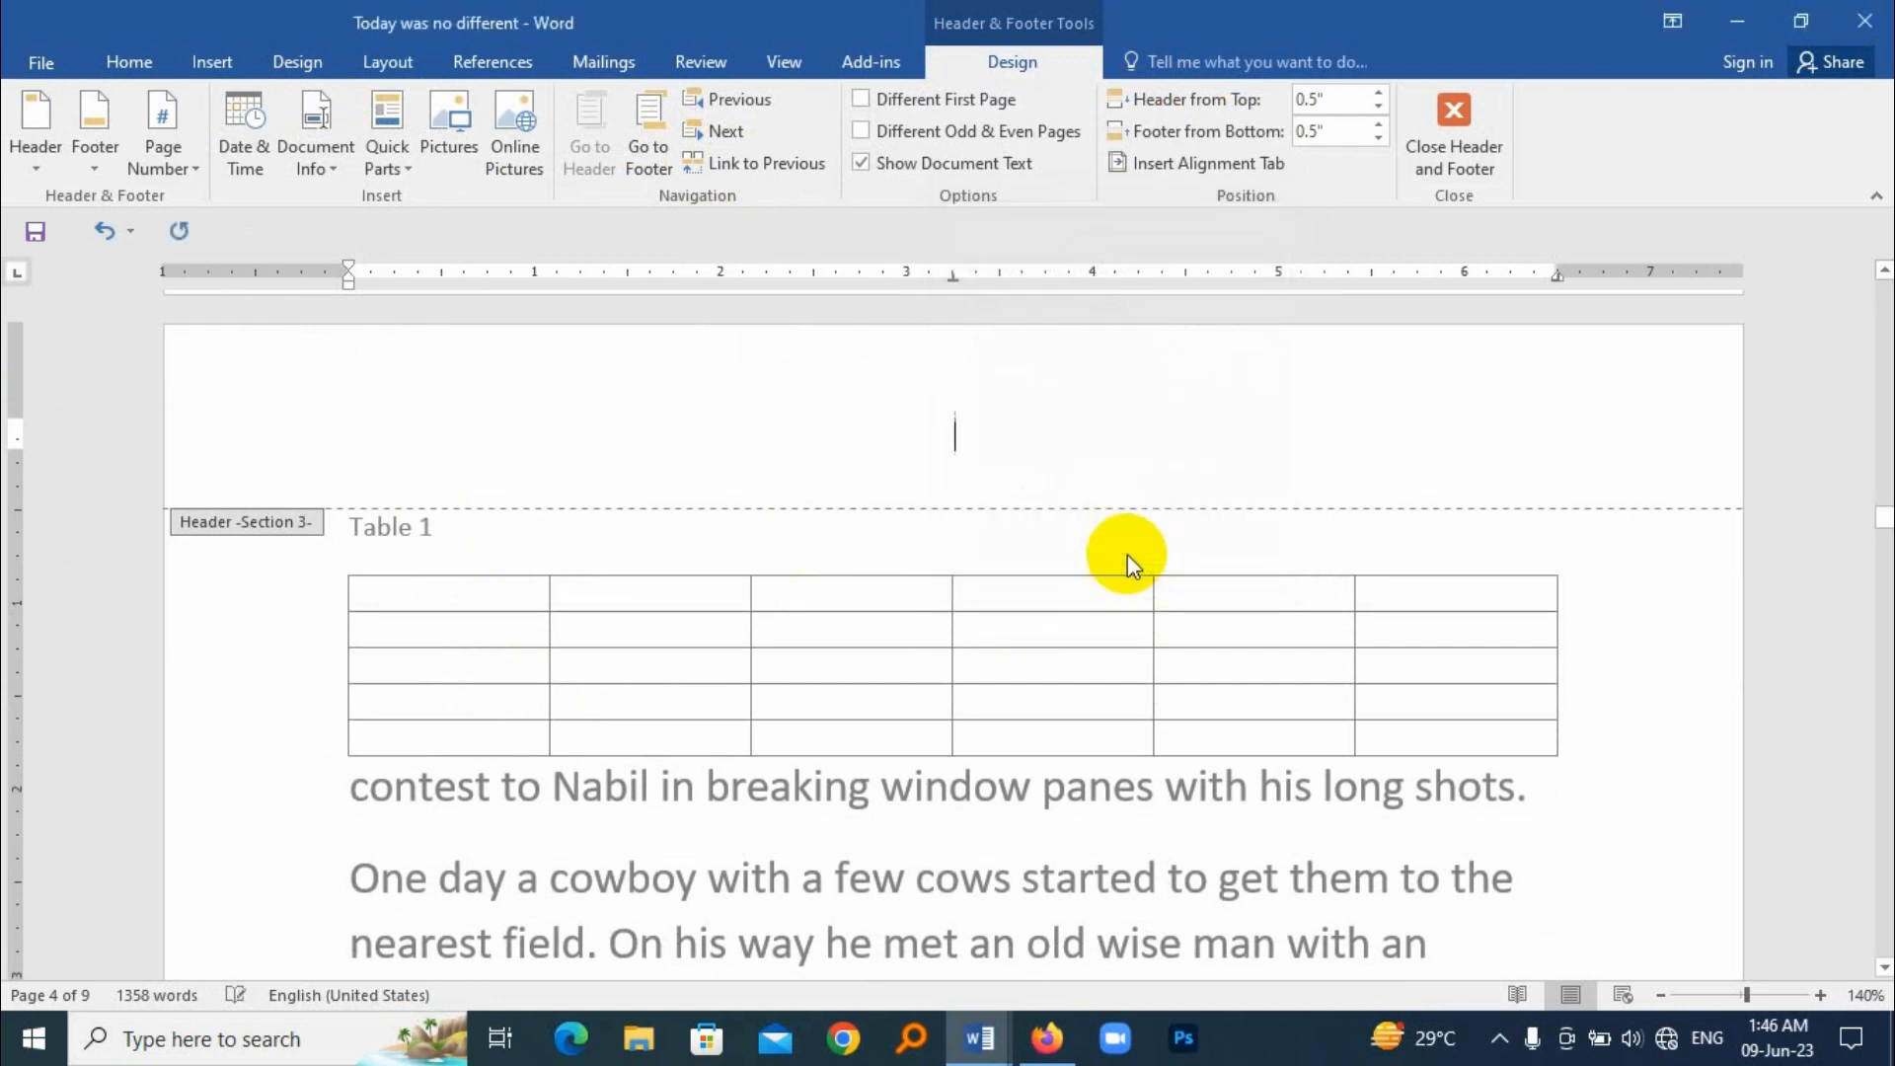
Insert a Plain Number 2 page number at the top of the Section 3 pages
left_click(175, 144)
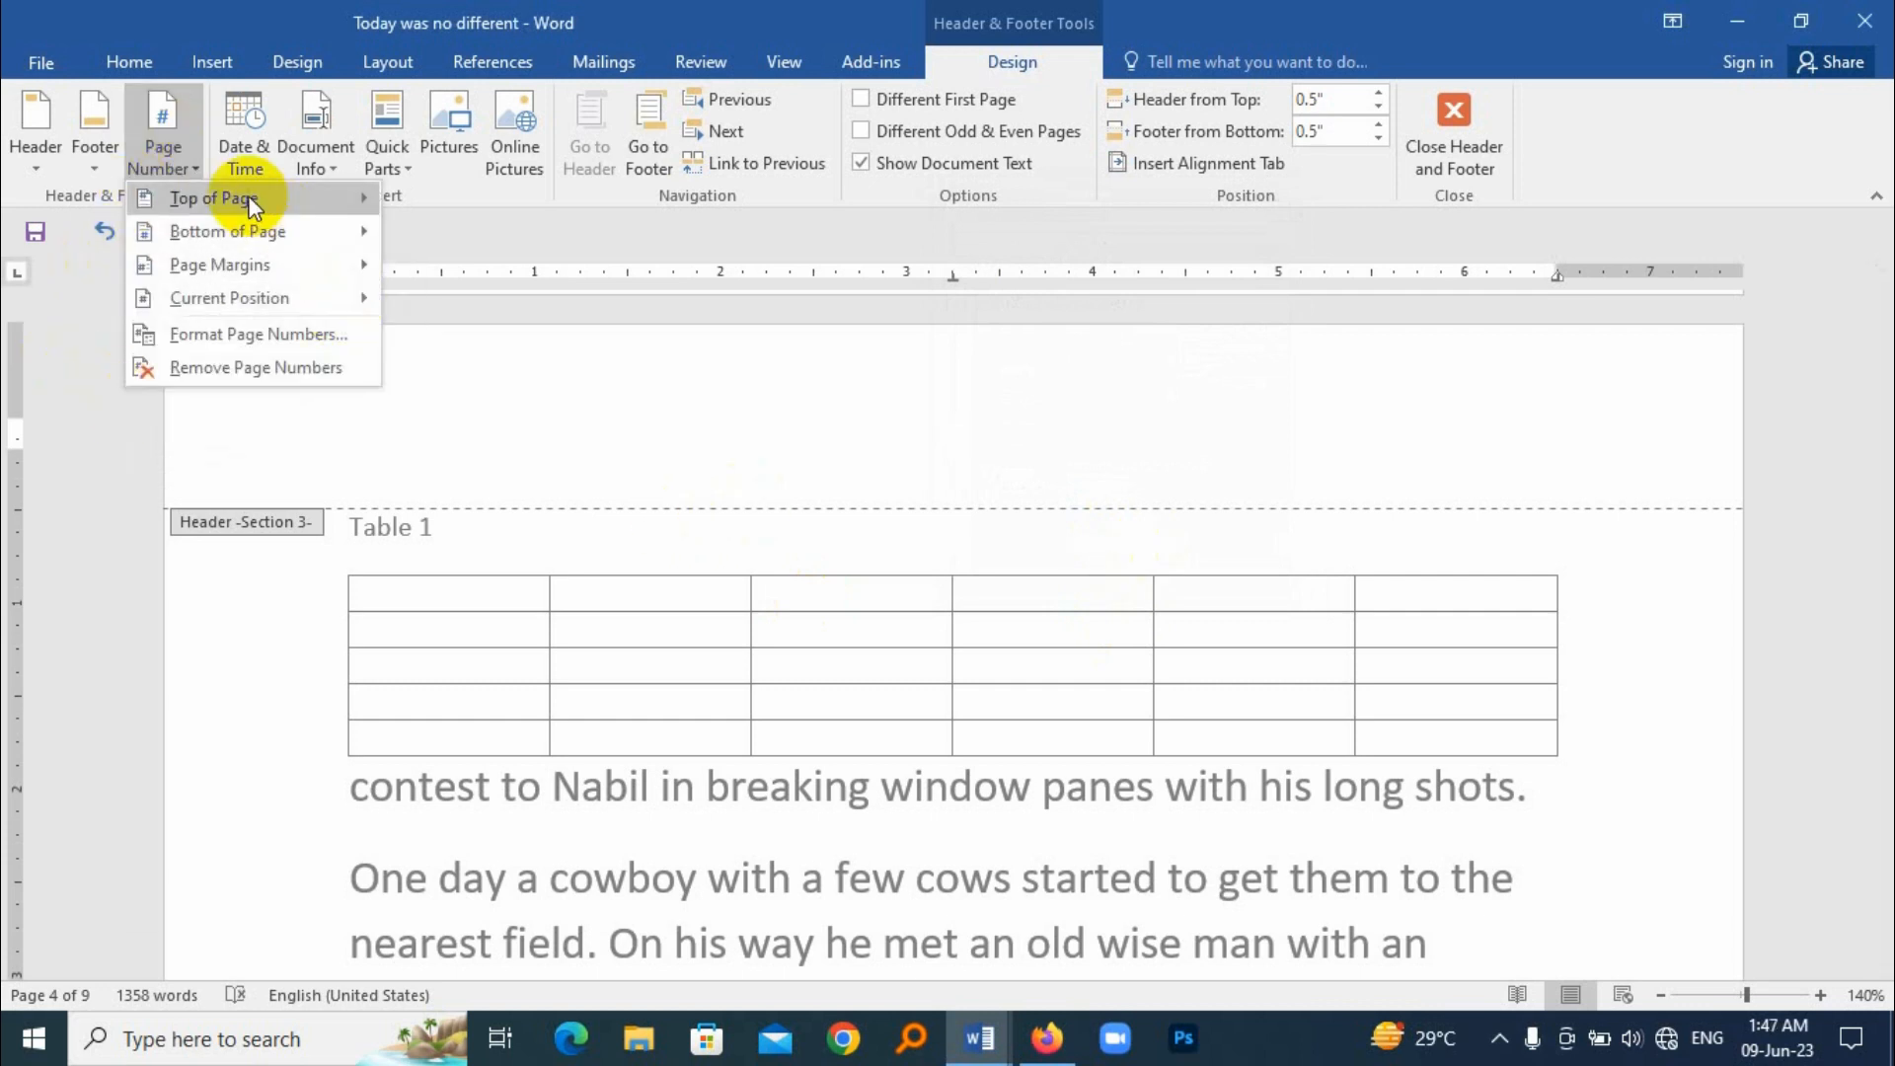
mouse_move(253, 205)
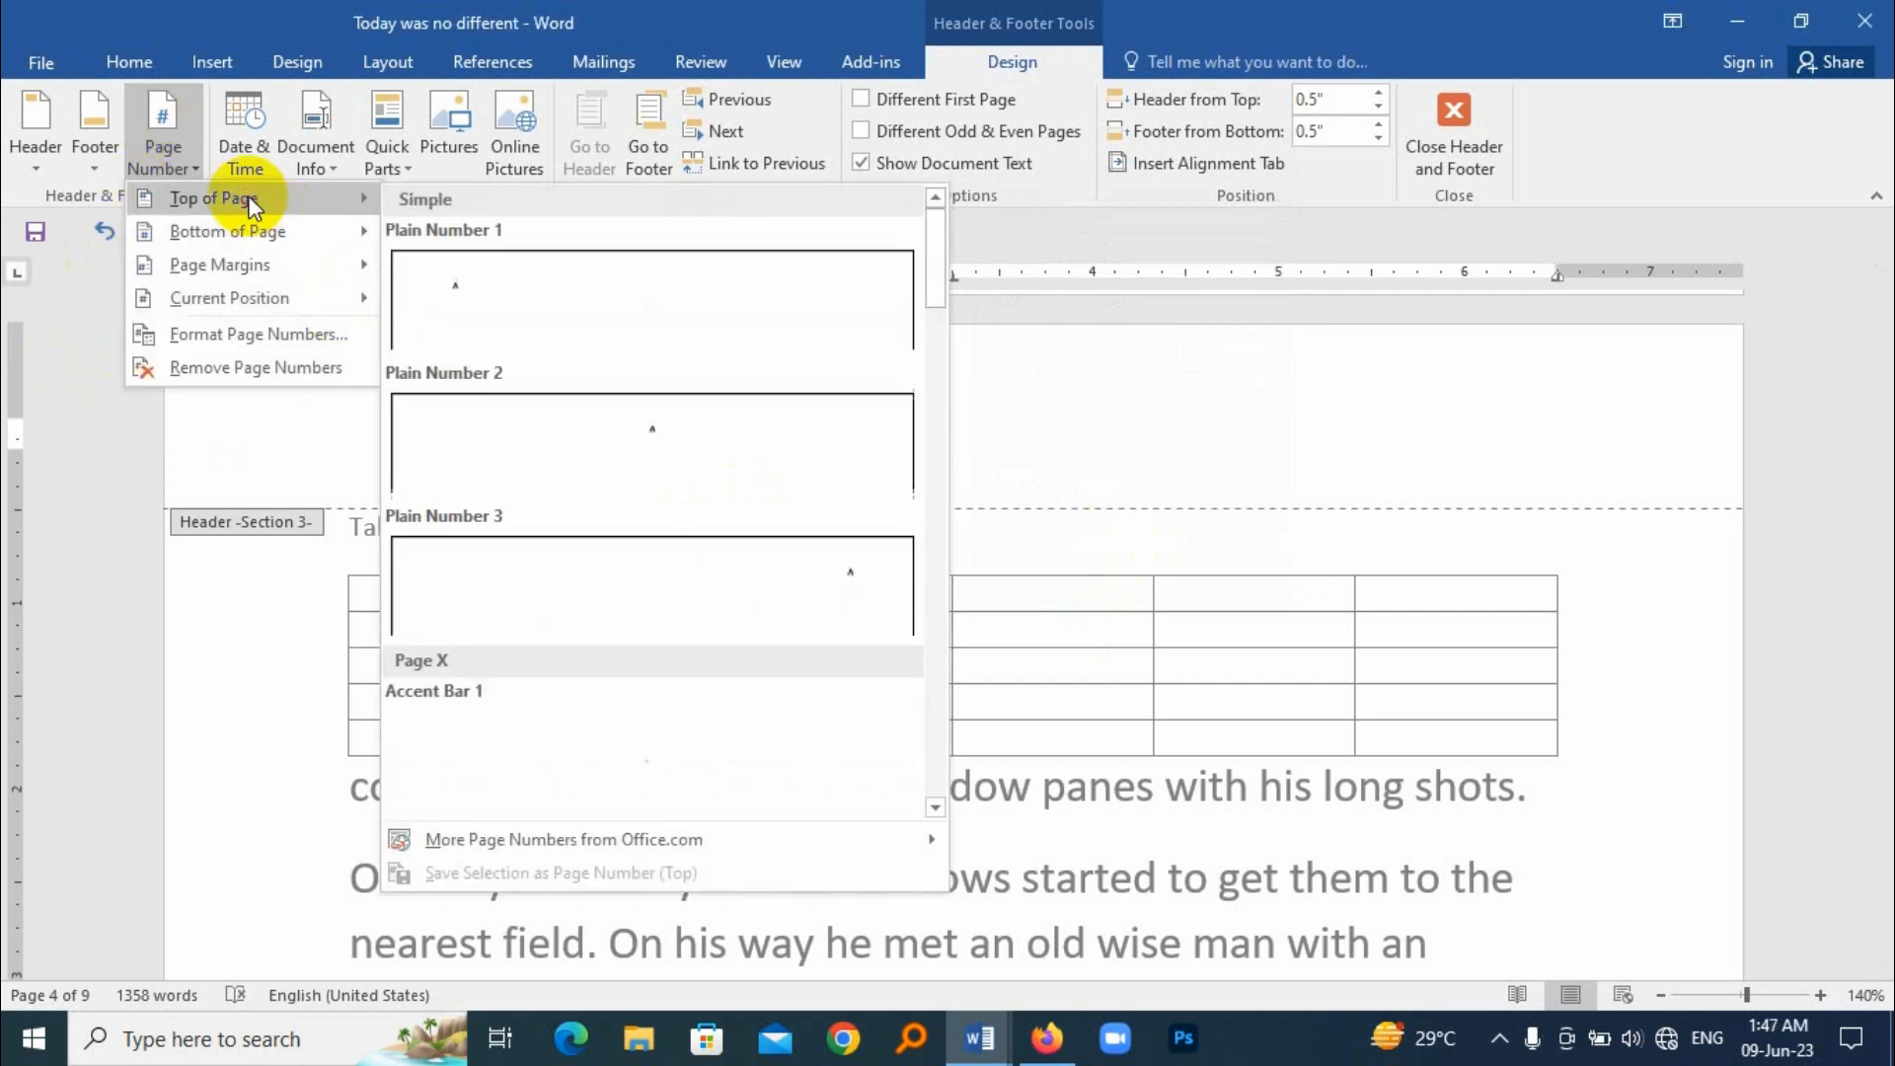
left_click(672, 433)
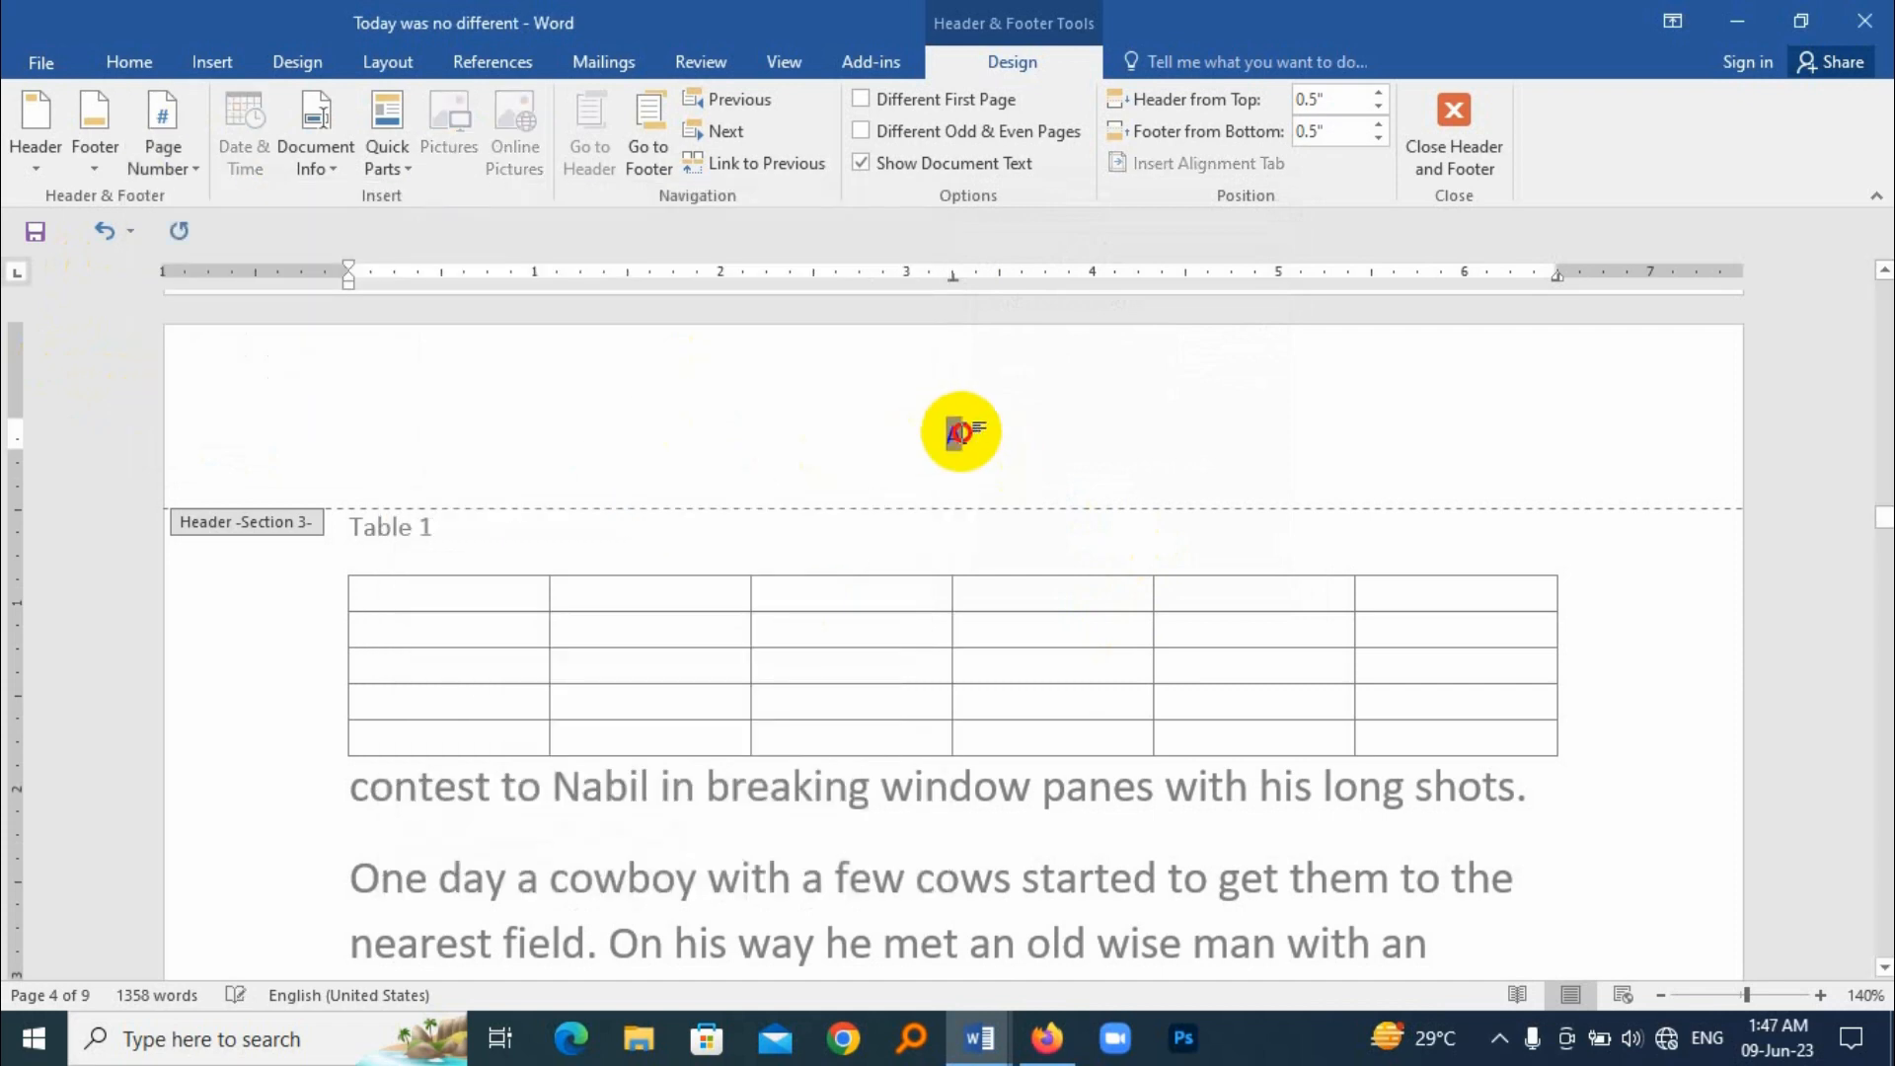
Check the header page numbers across the Section 2 and Section 3 pages, up to page 6
scroll(760, 454, "up", 10)
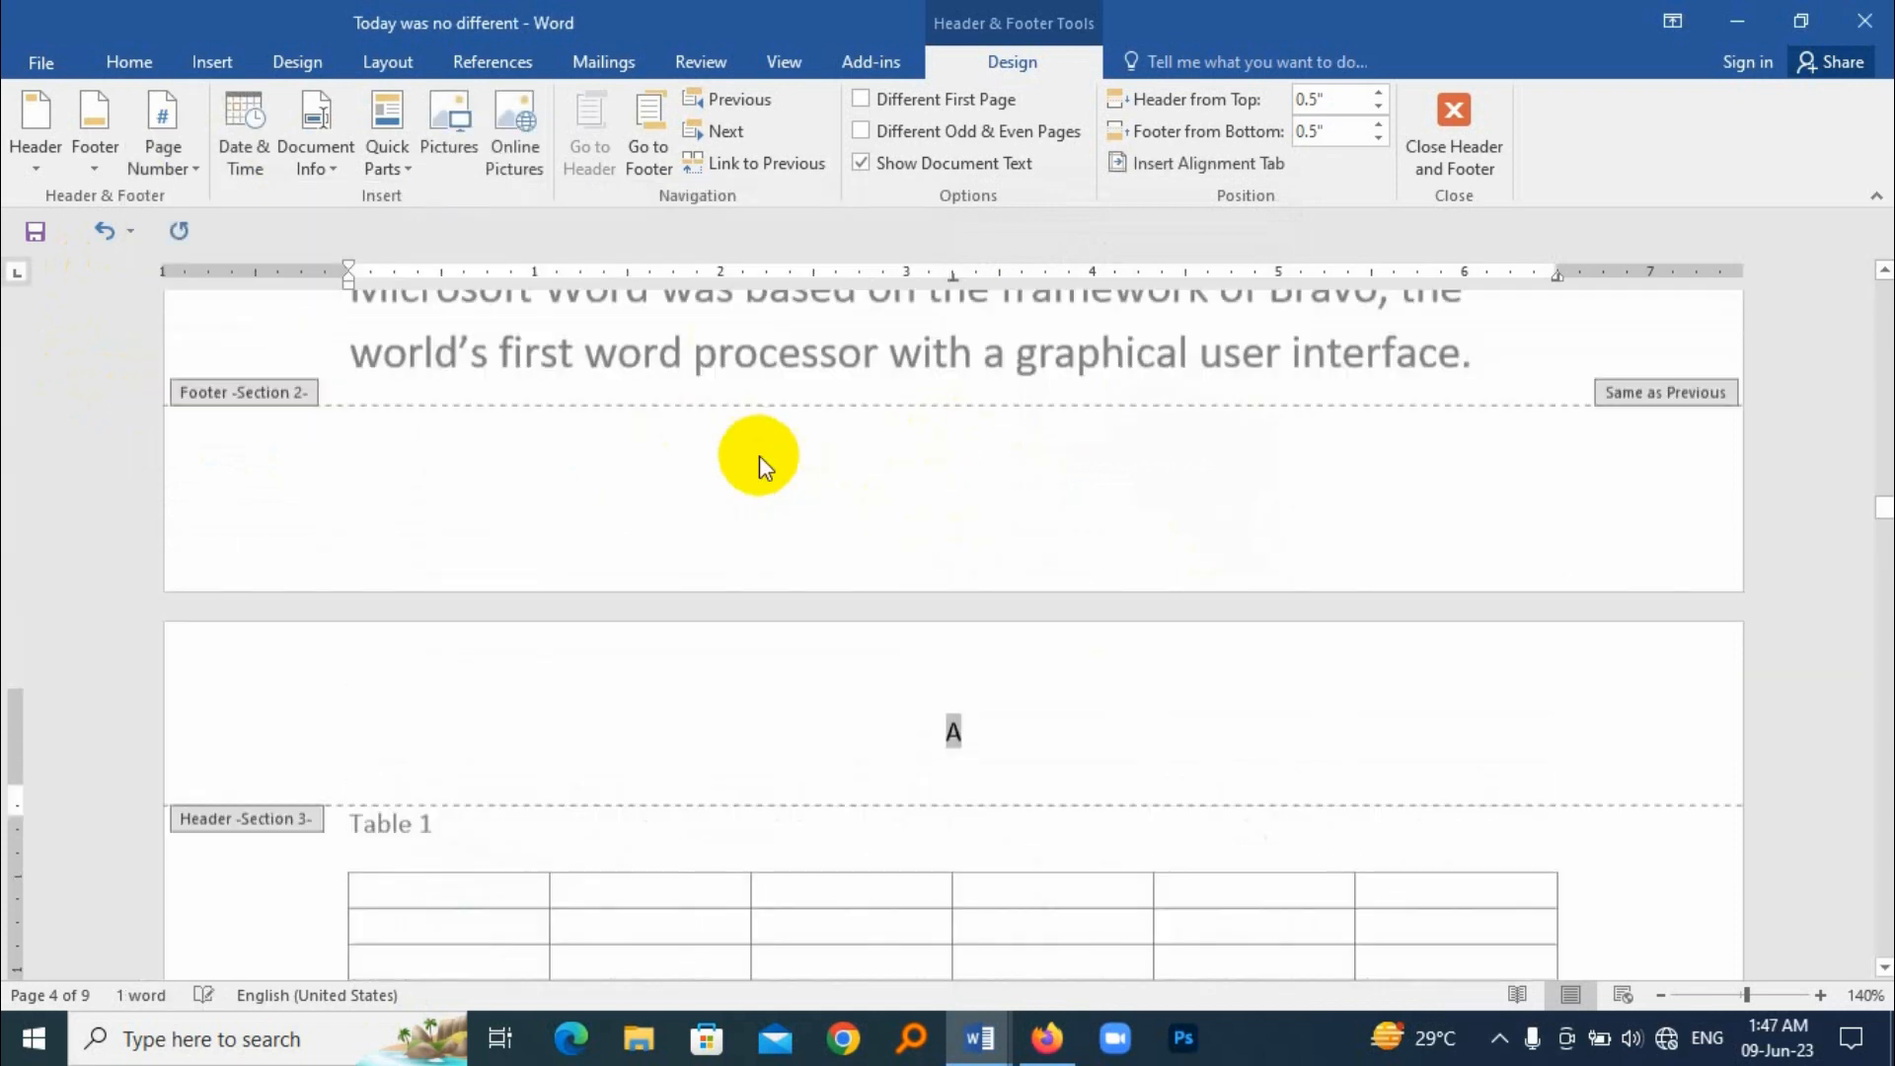
scroll(773, 465, "up", 10)
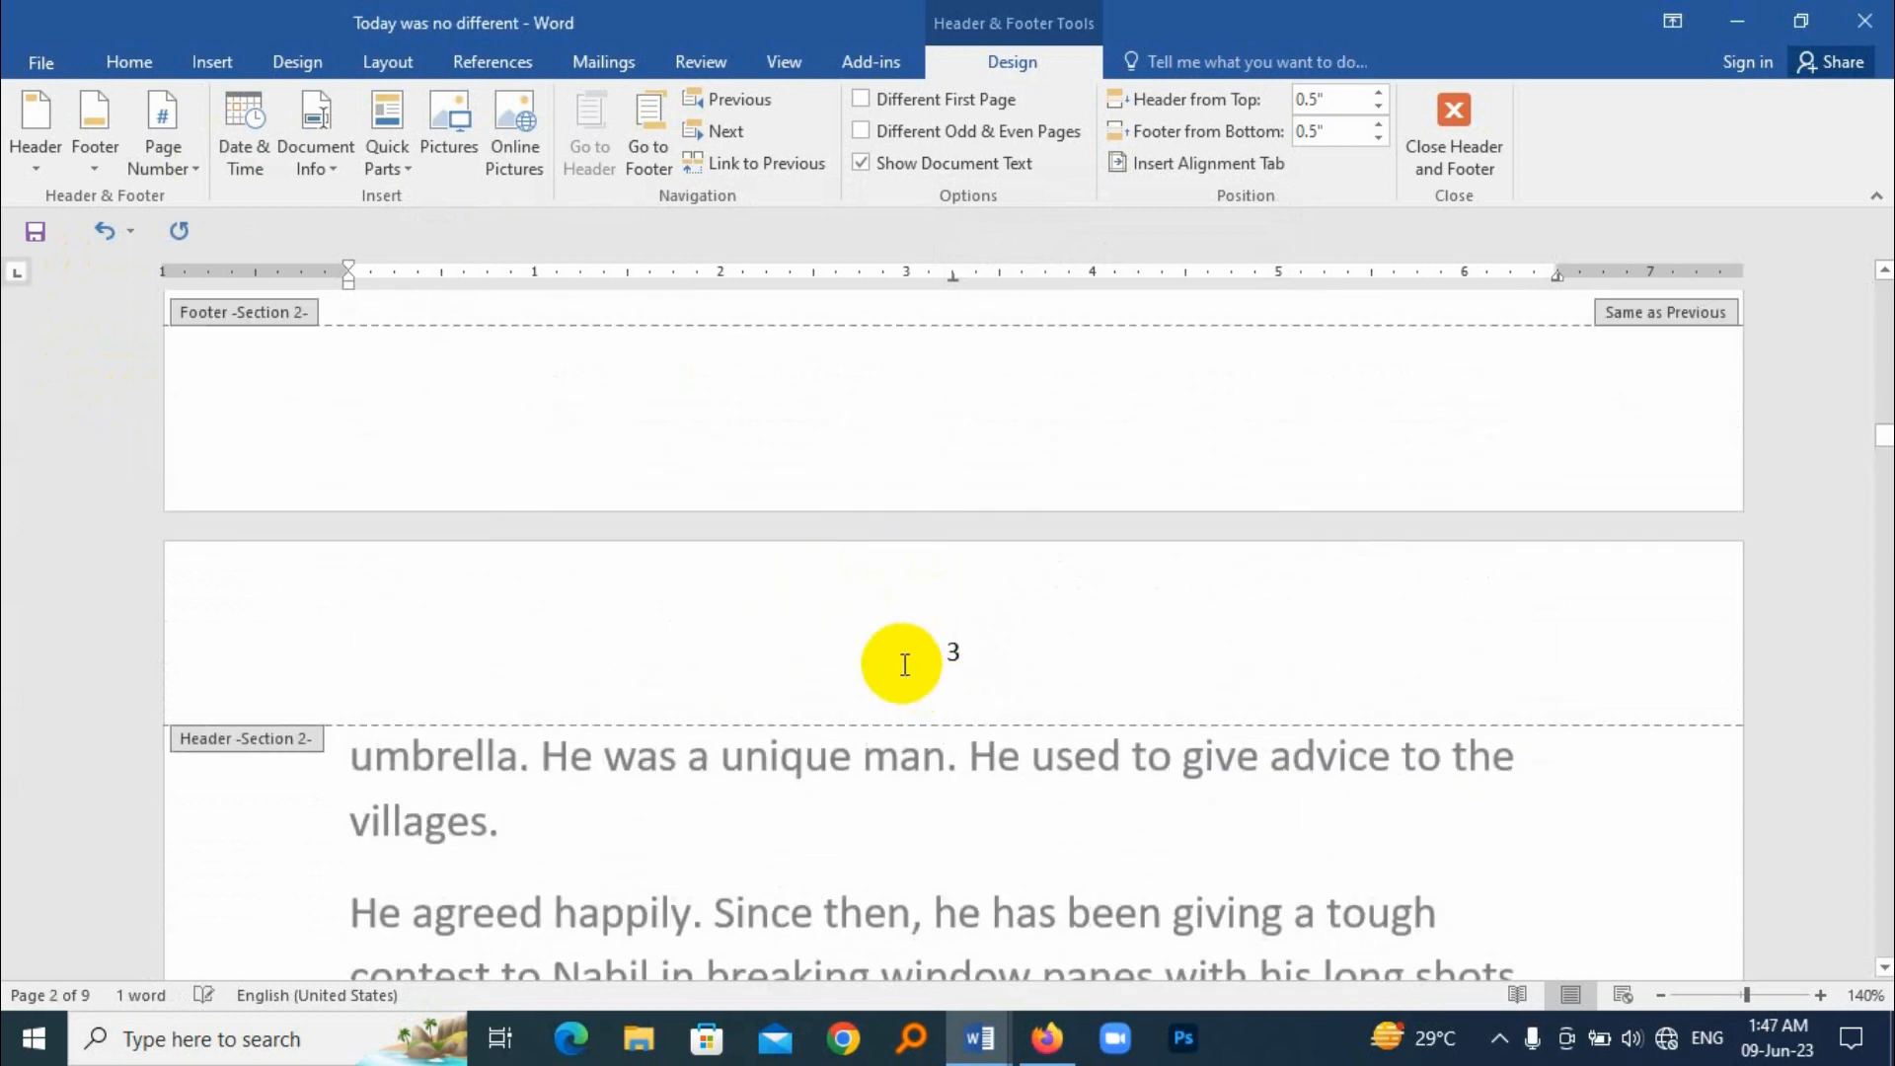
scroll(1105, 637, "up", 10)
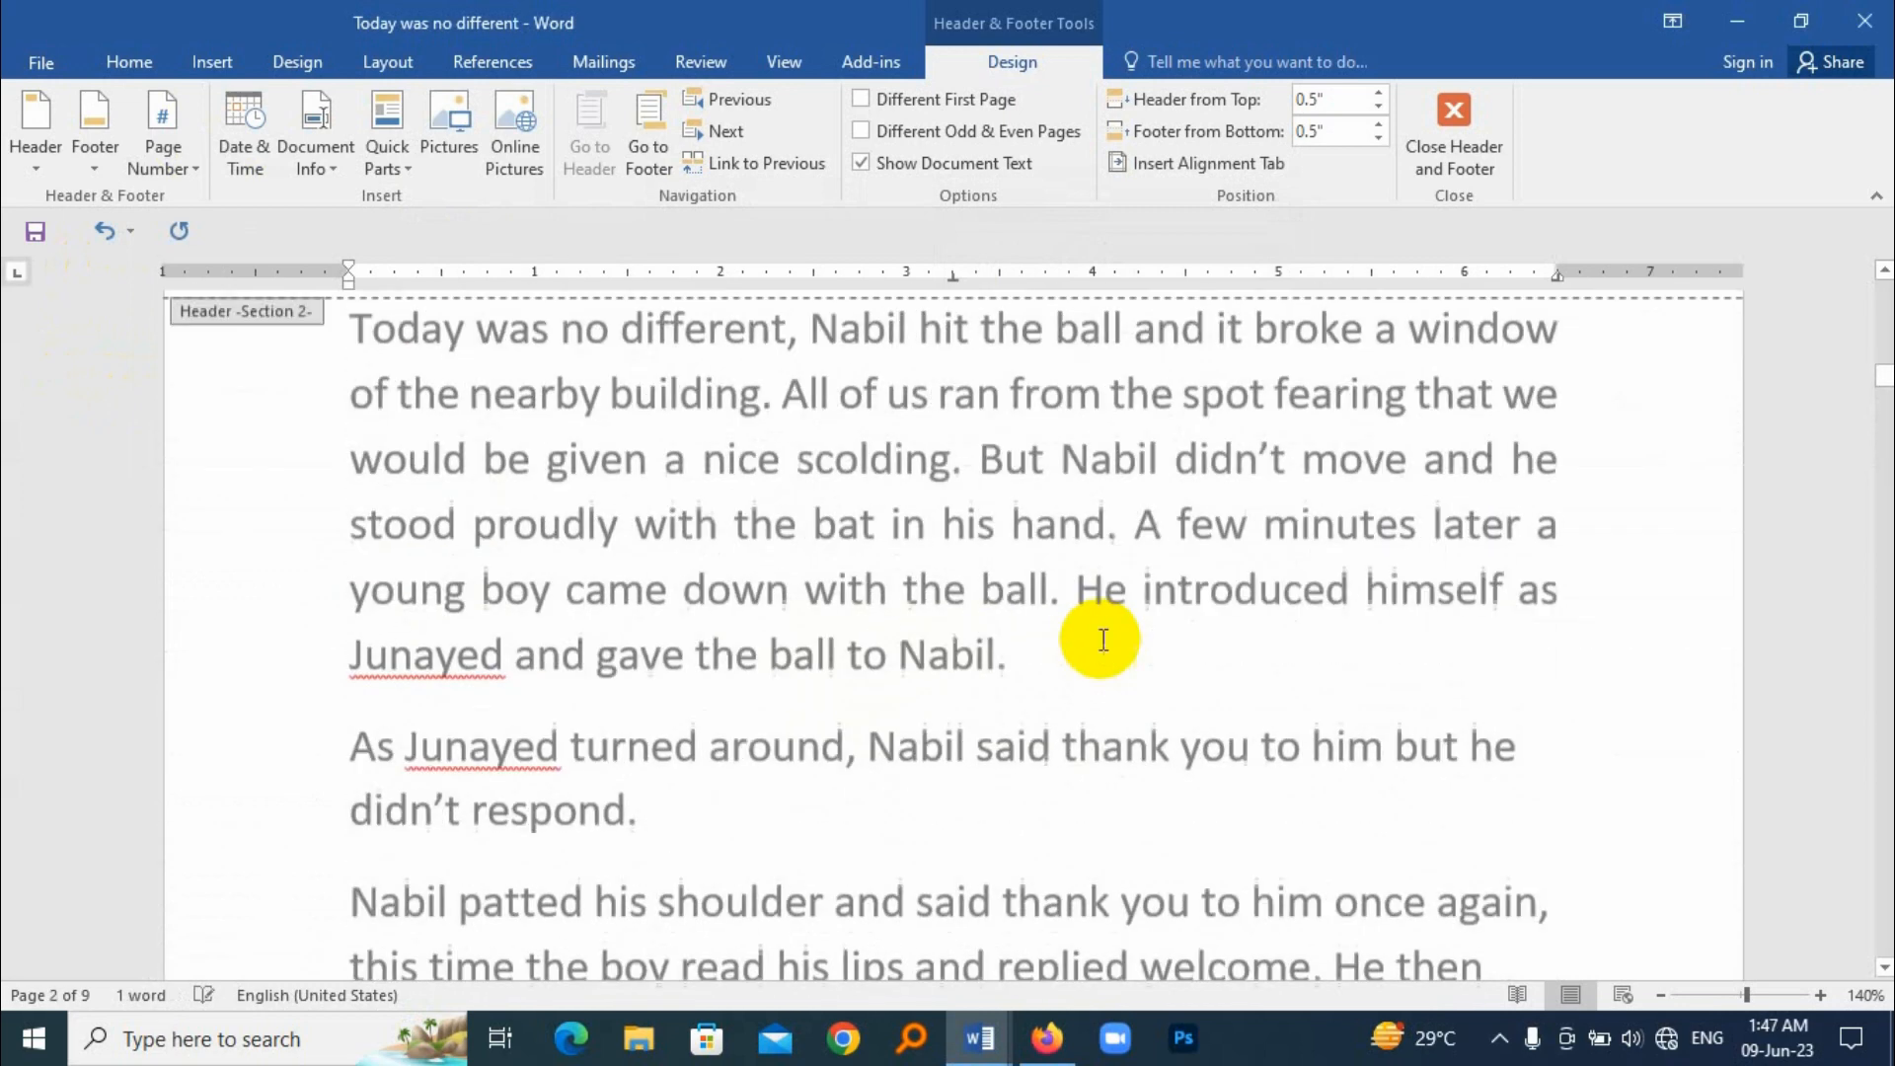
scroll(982, 607, "down", 10)
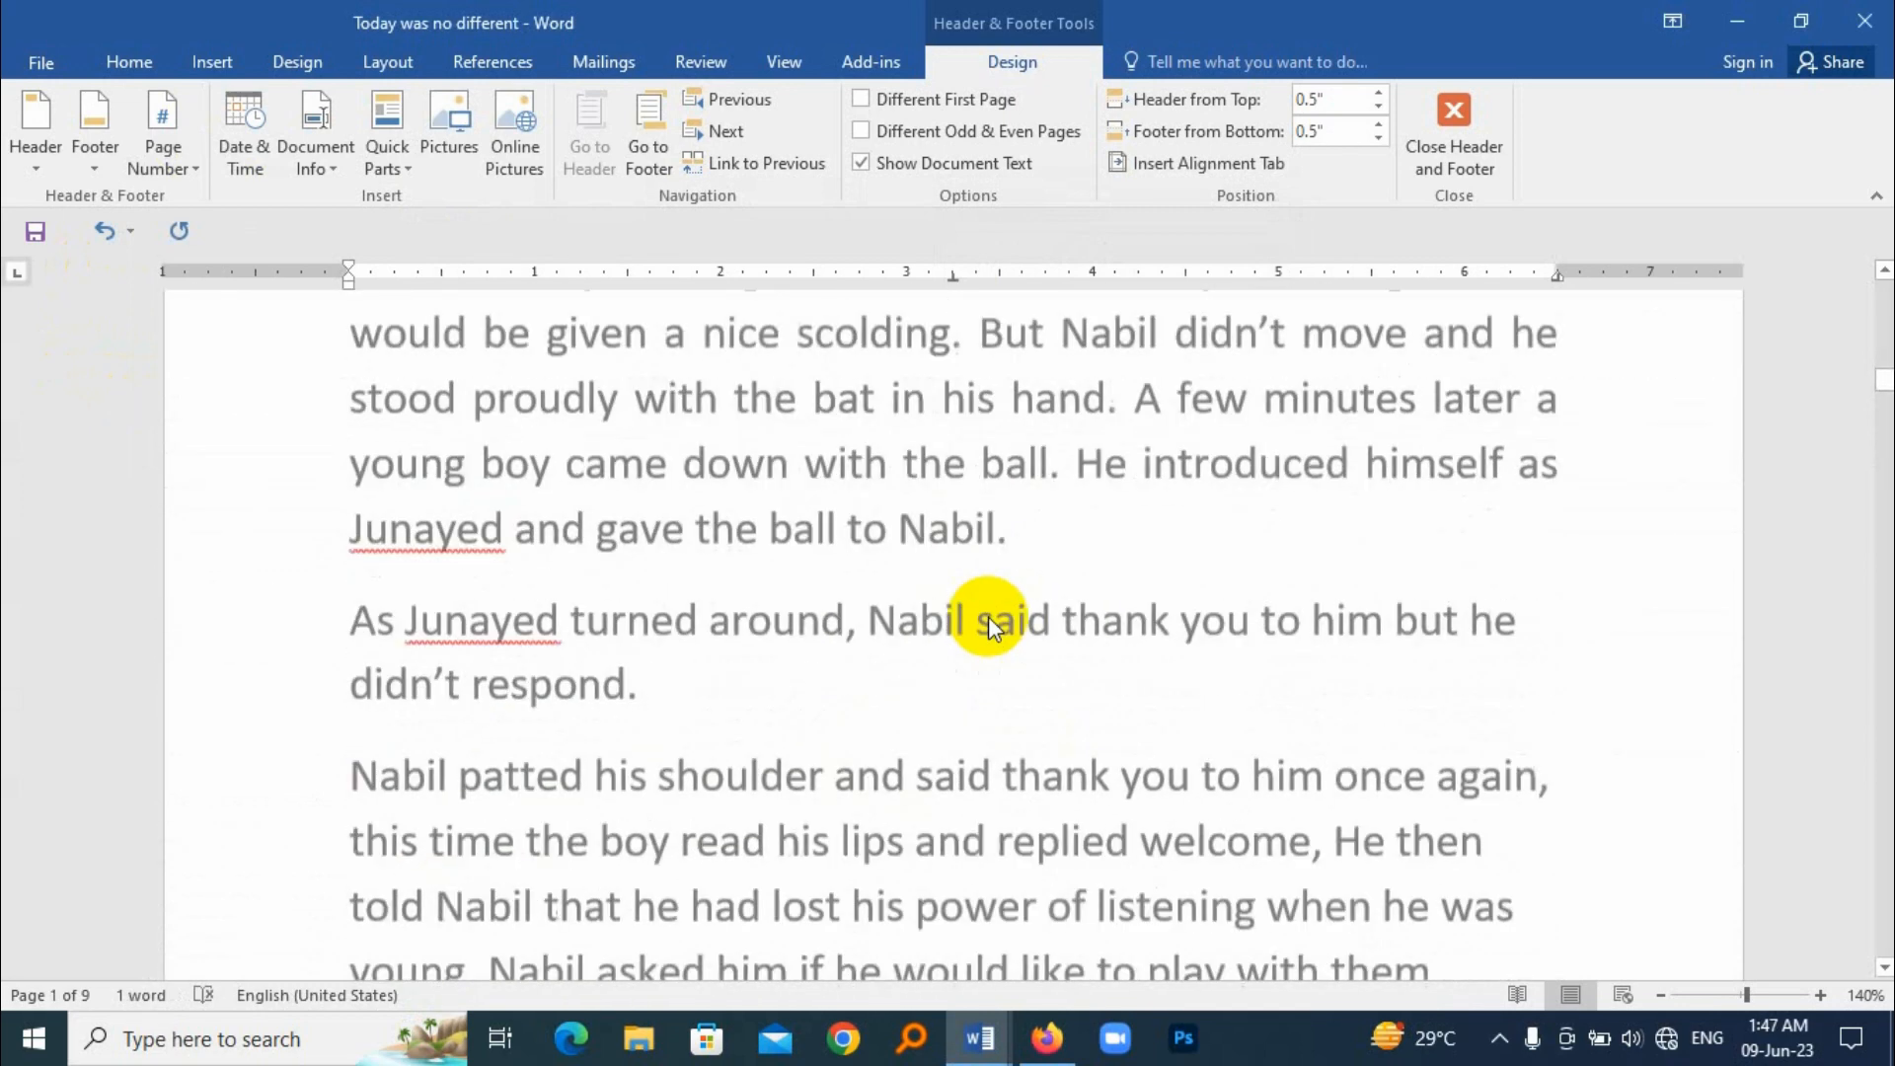
scroll(987, 616, "down", 15)
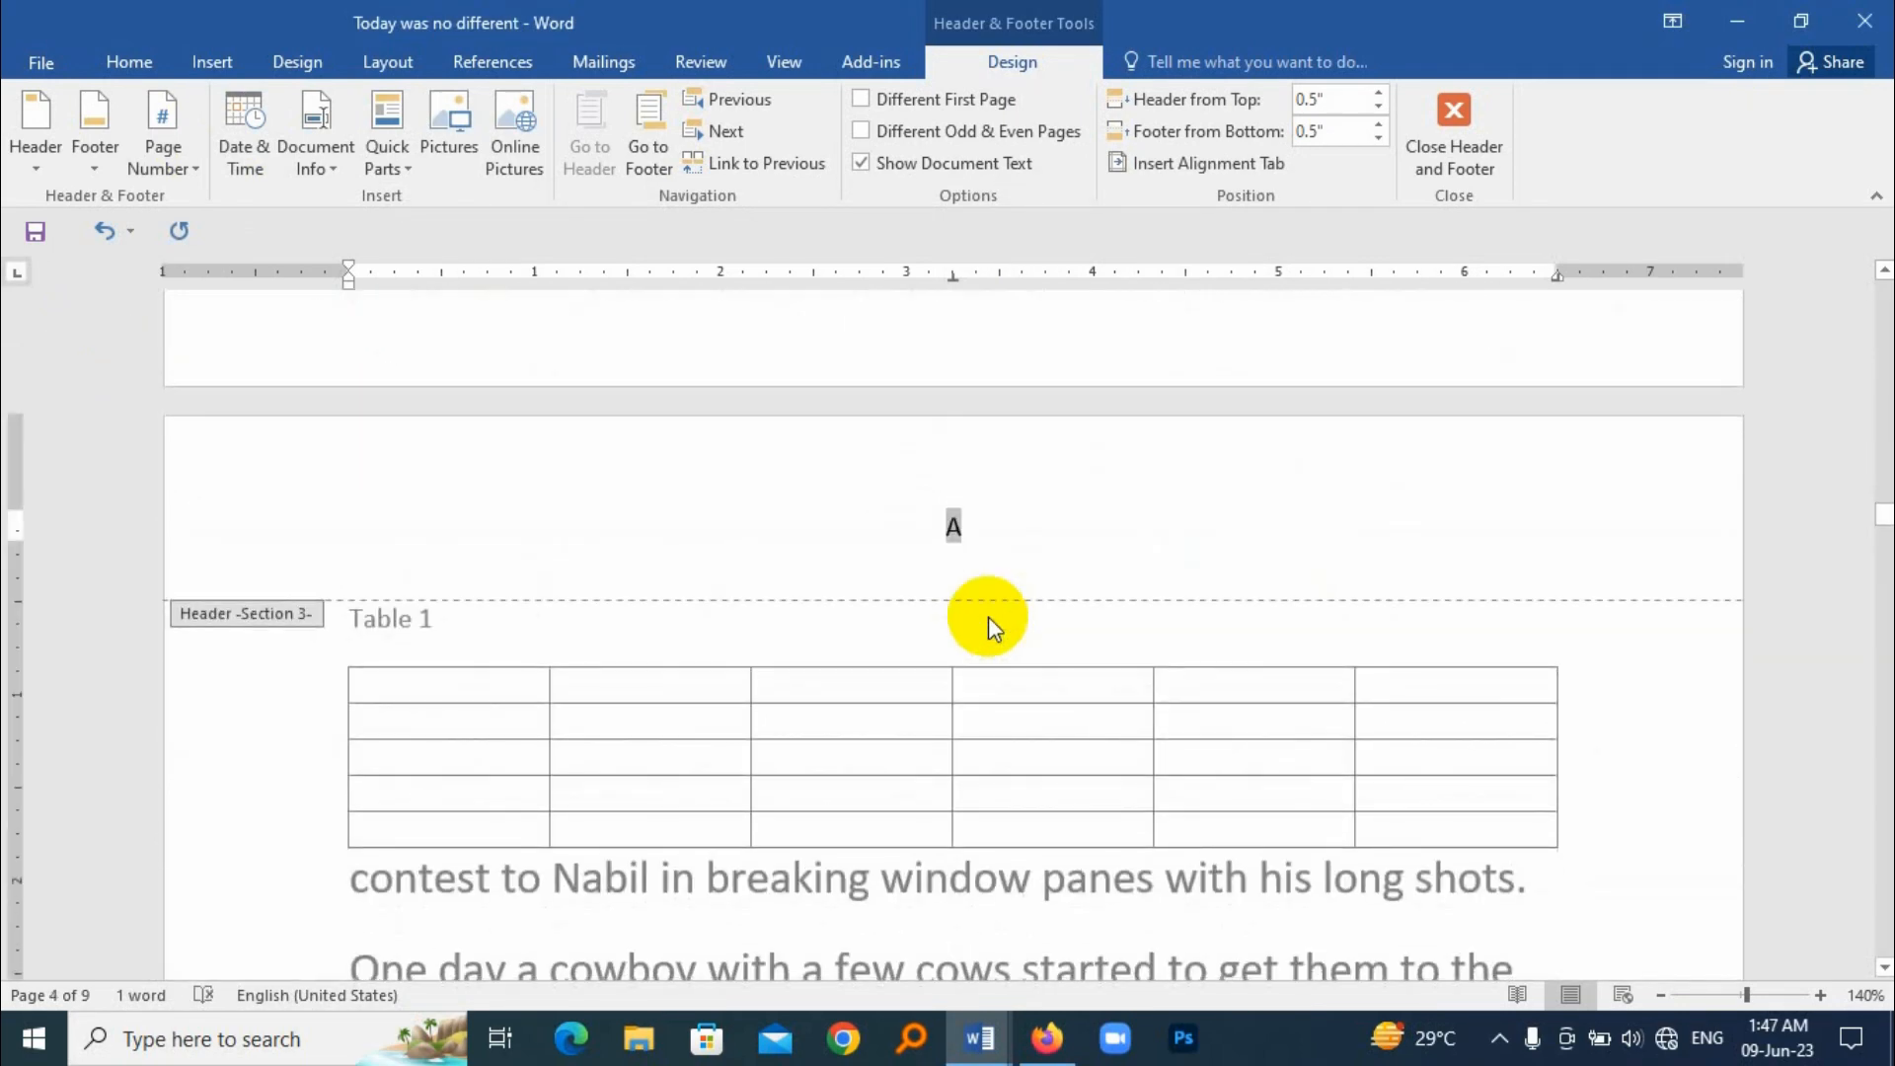
scroll(986, 616, "down", 7)
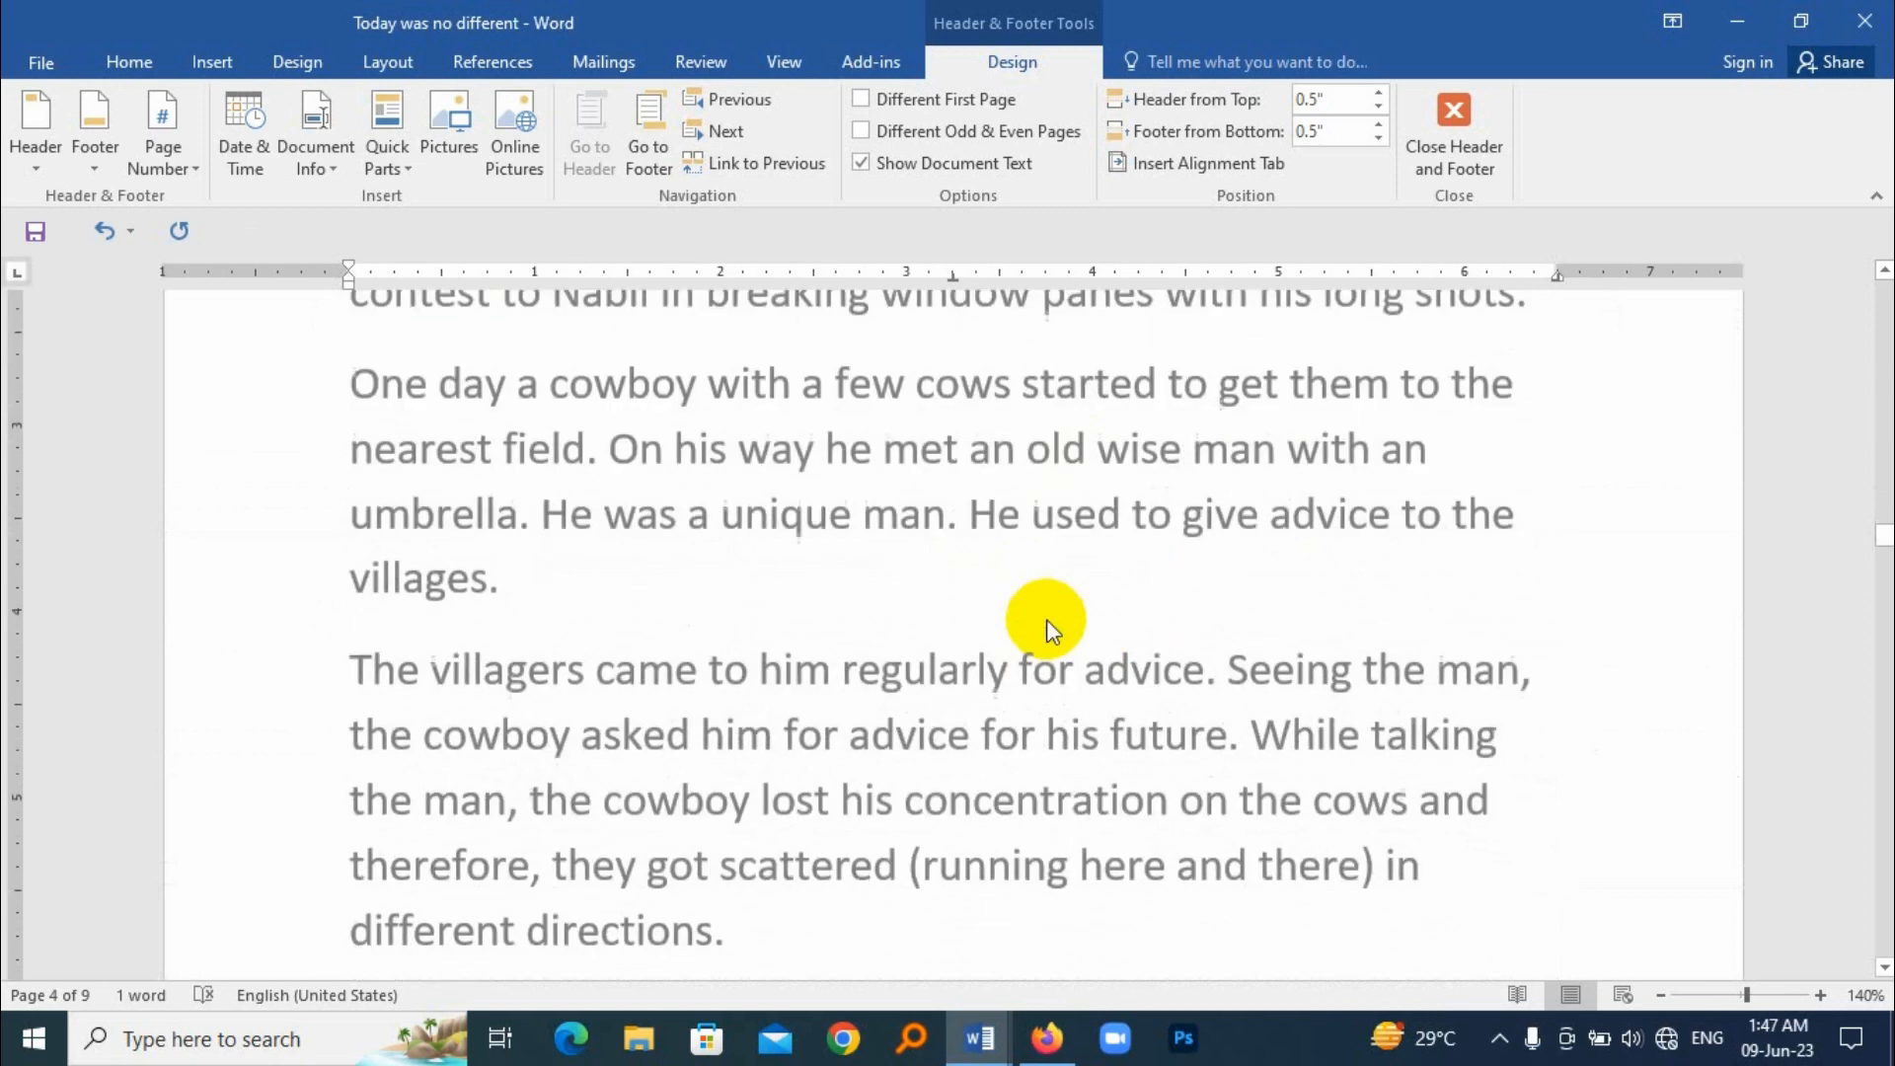
scroll(1036, 627, "down", 6)
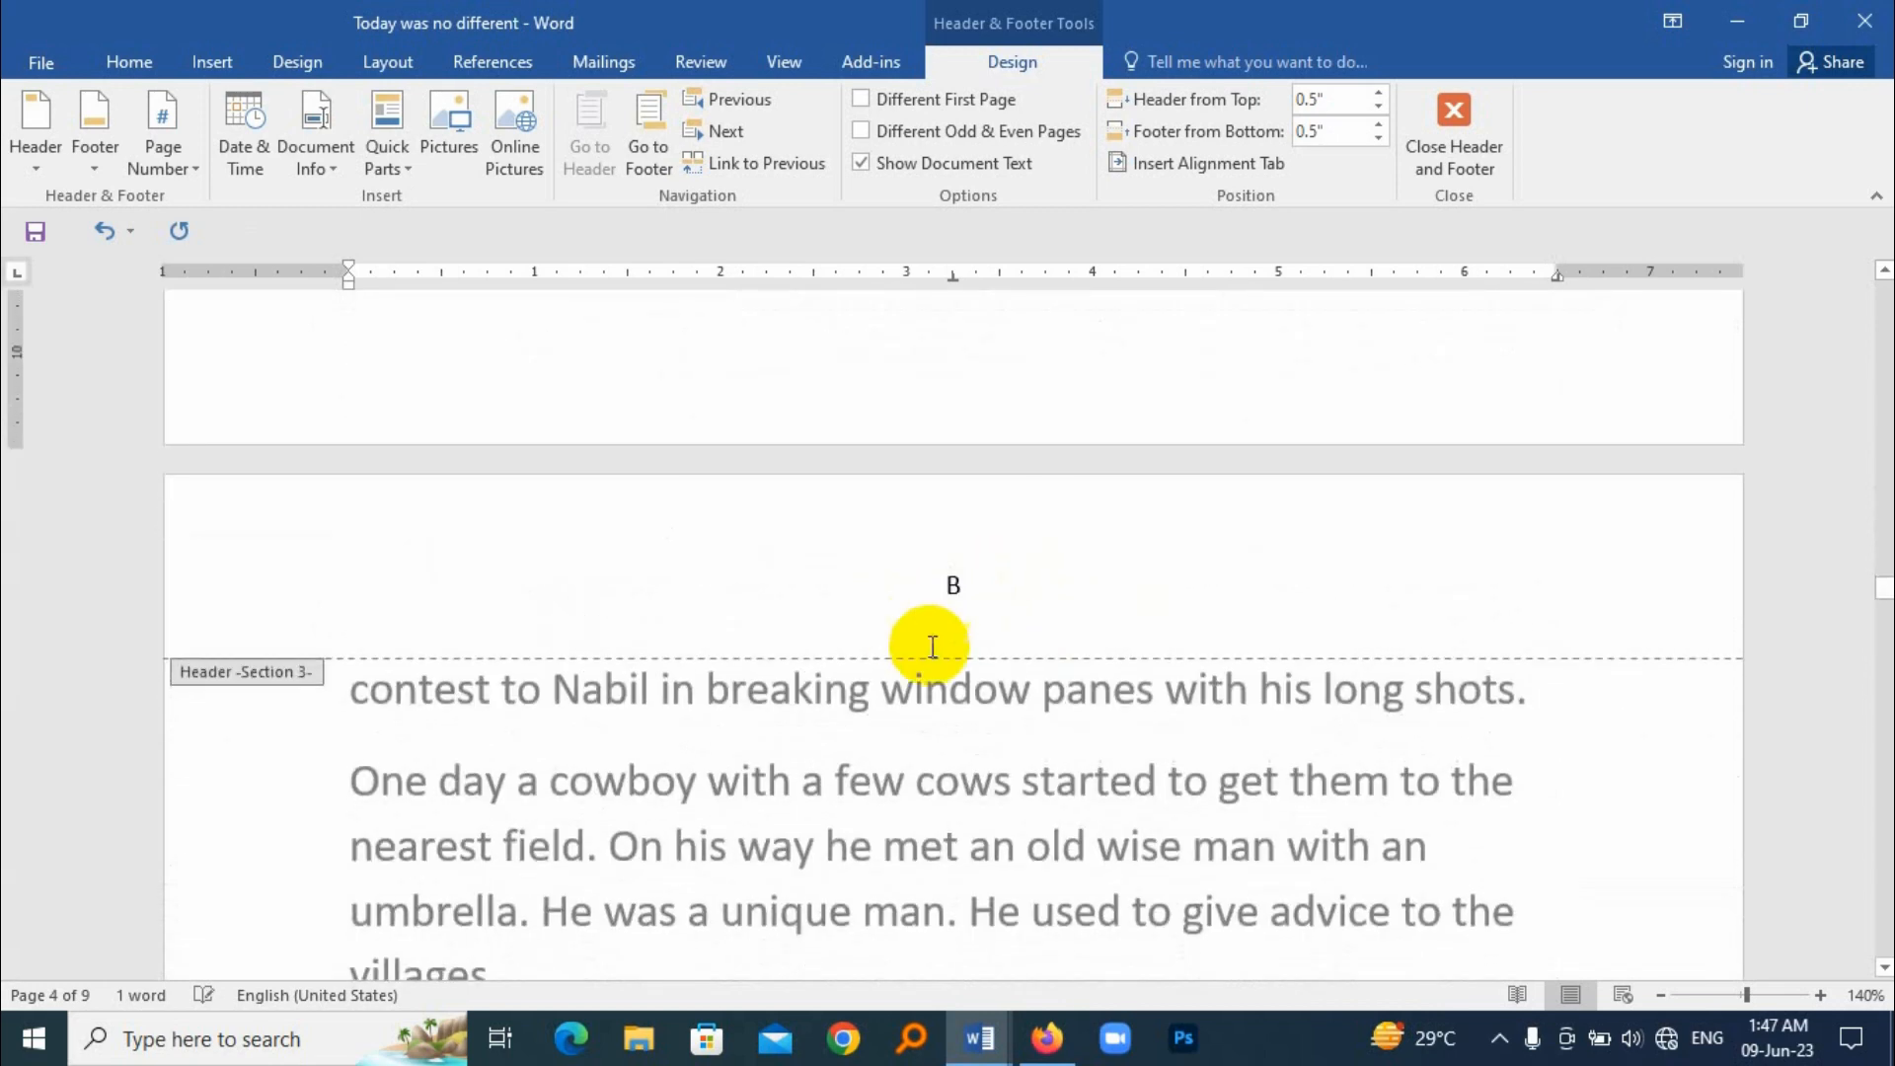
scroll(923, 642, "down", 4)
scroll(927, 662, "down", 10)
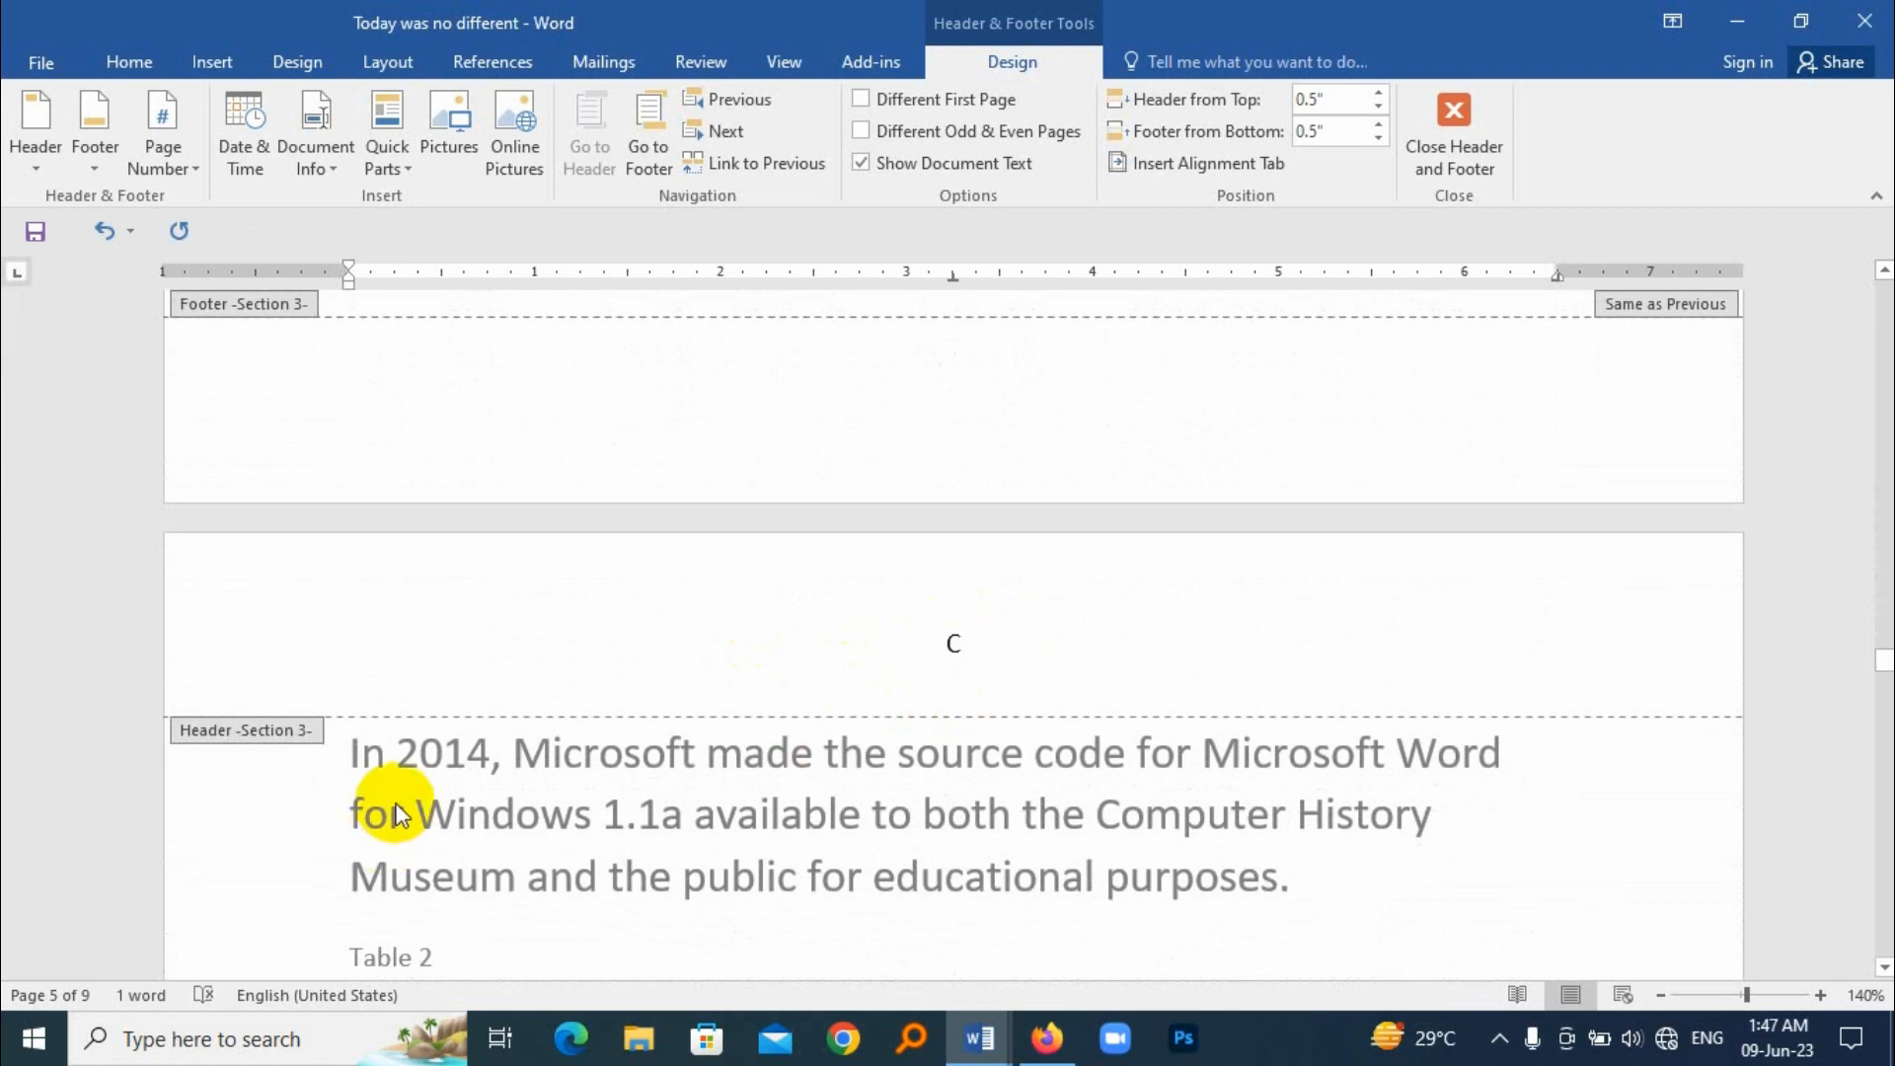
Insert a Next Page section break before the "In 2014, Microsoft made the source code" paragraph on page 6
double_click(351, 759)
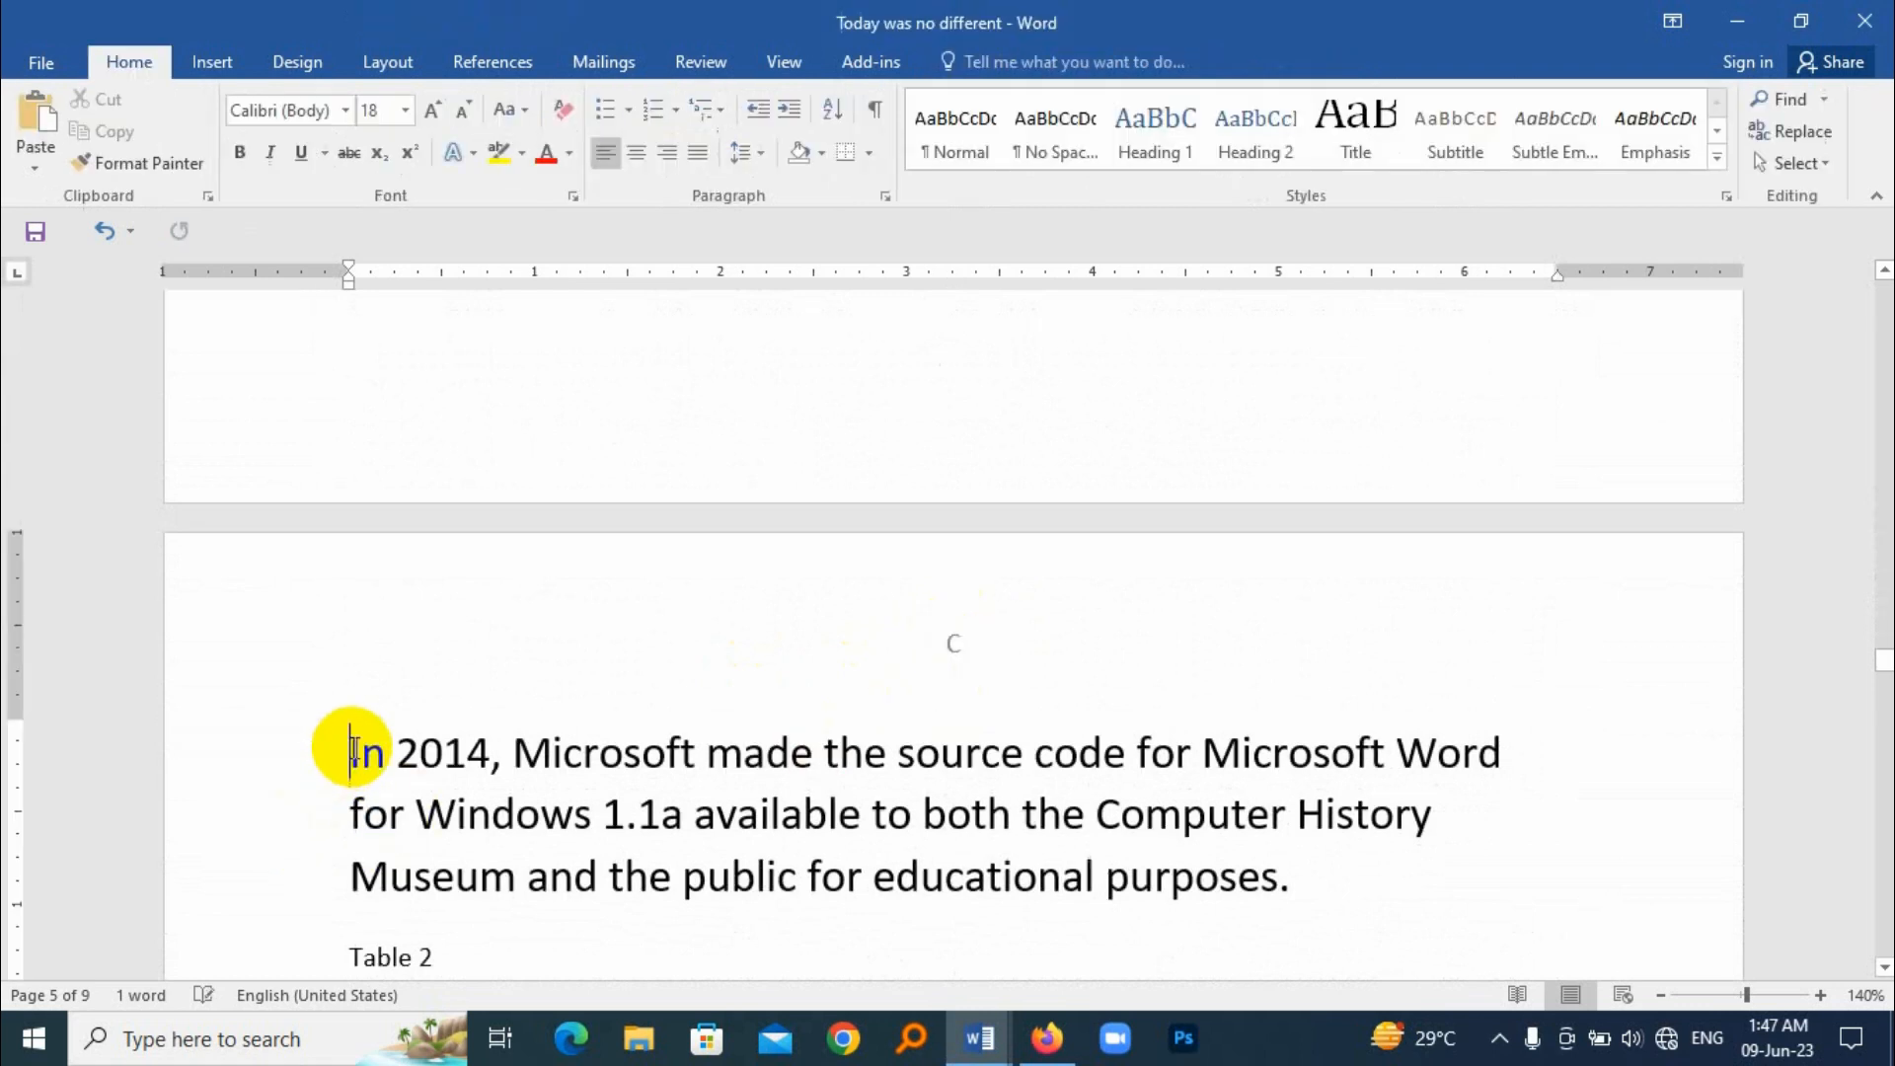
left_click(404, 63)
left_click(371, 106)
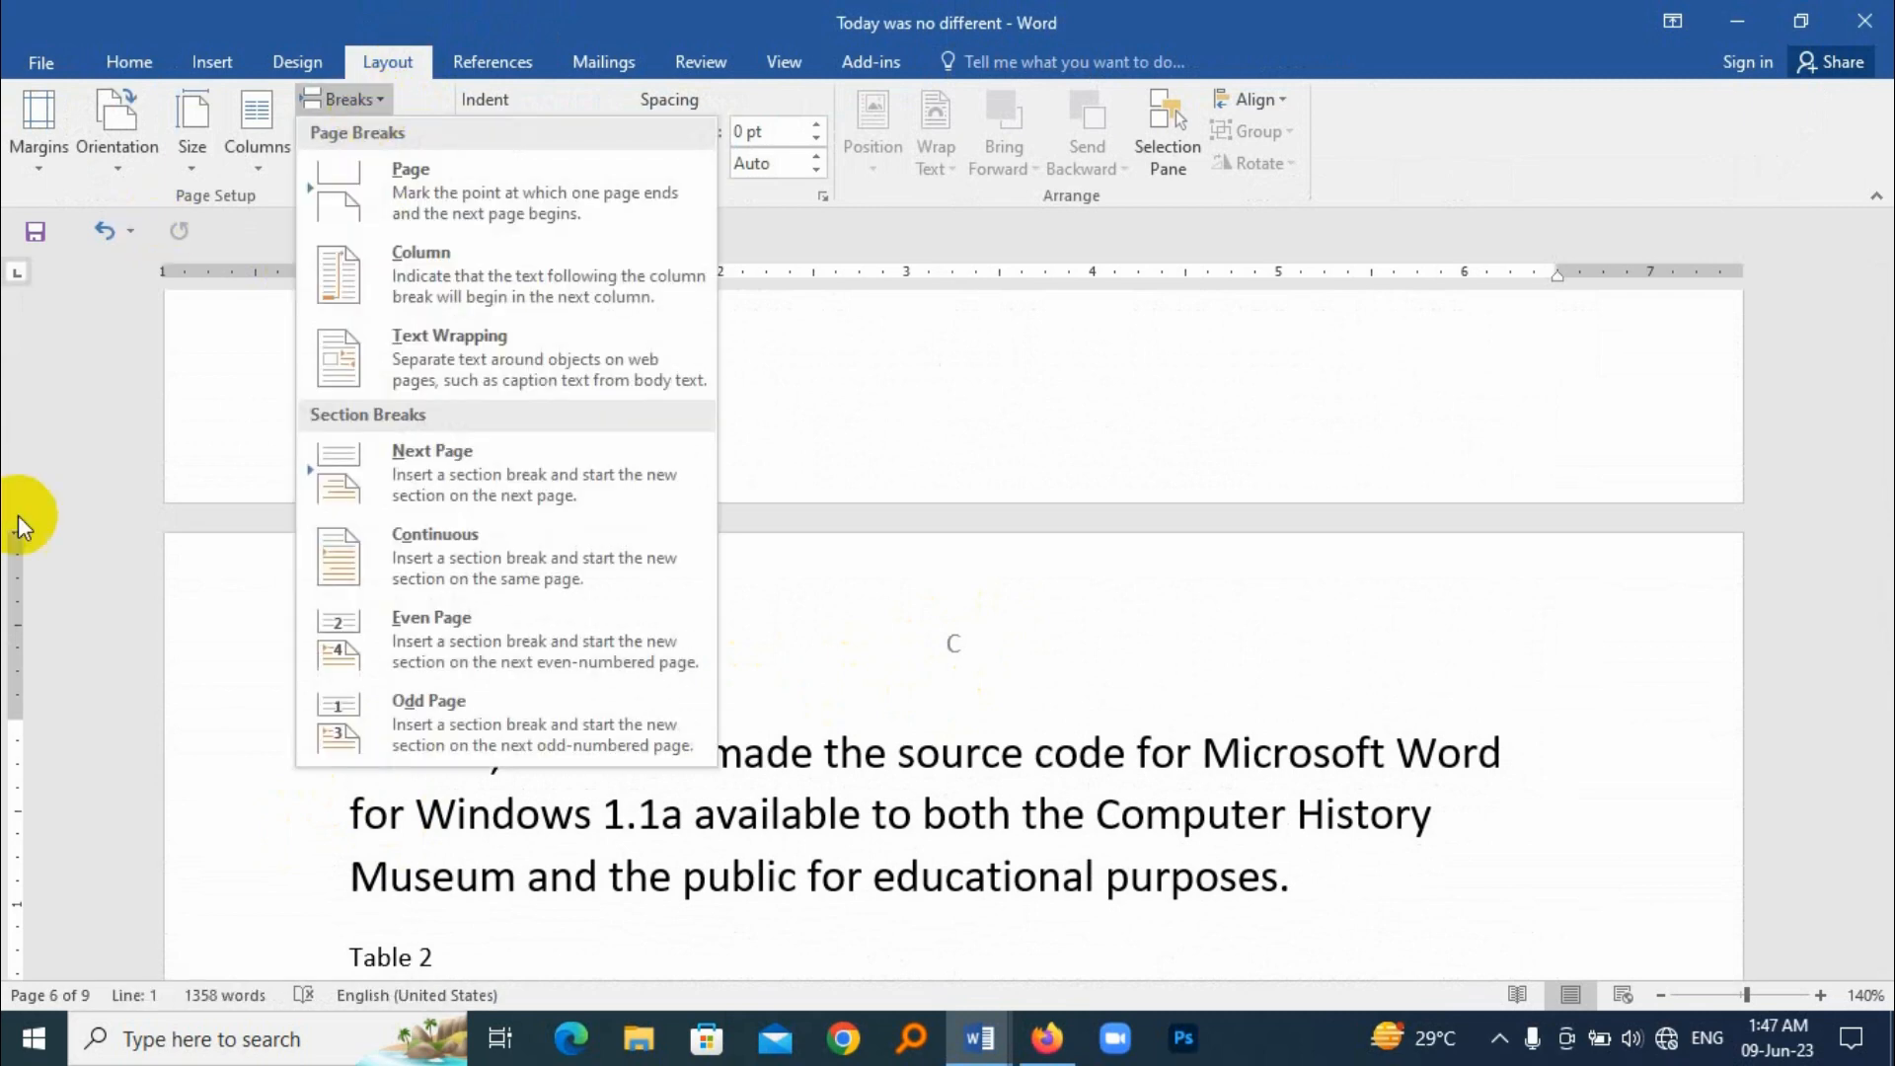
left_click(507, 478)
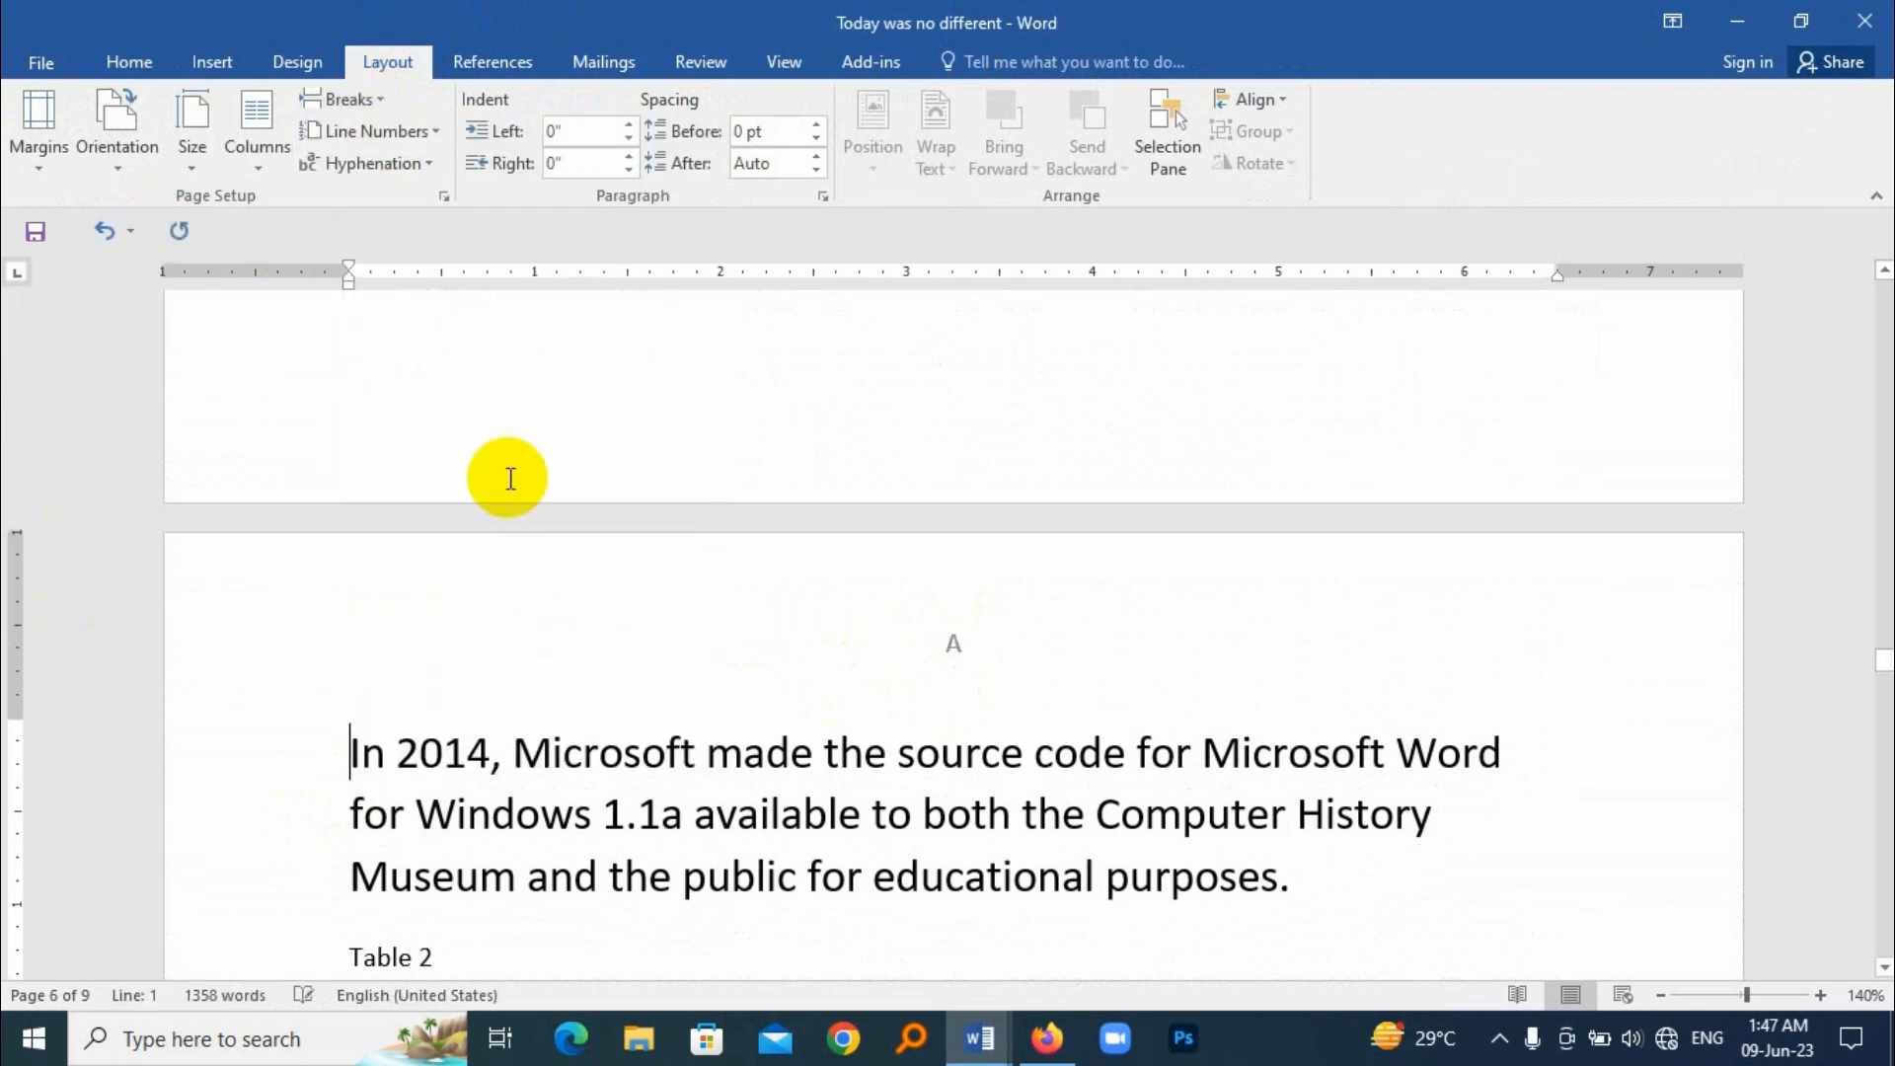
Open the Section 4 header on page 6, unlink it from the previous section and delete its page number
double_click(958, 640)
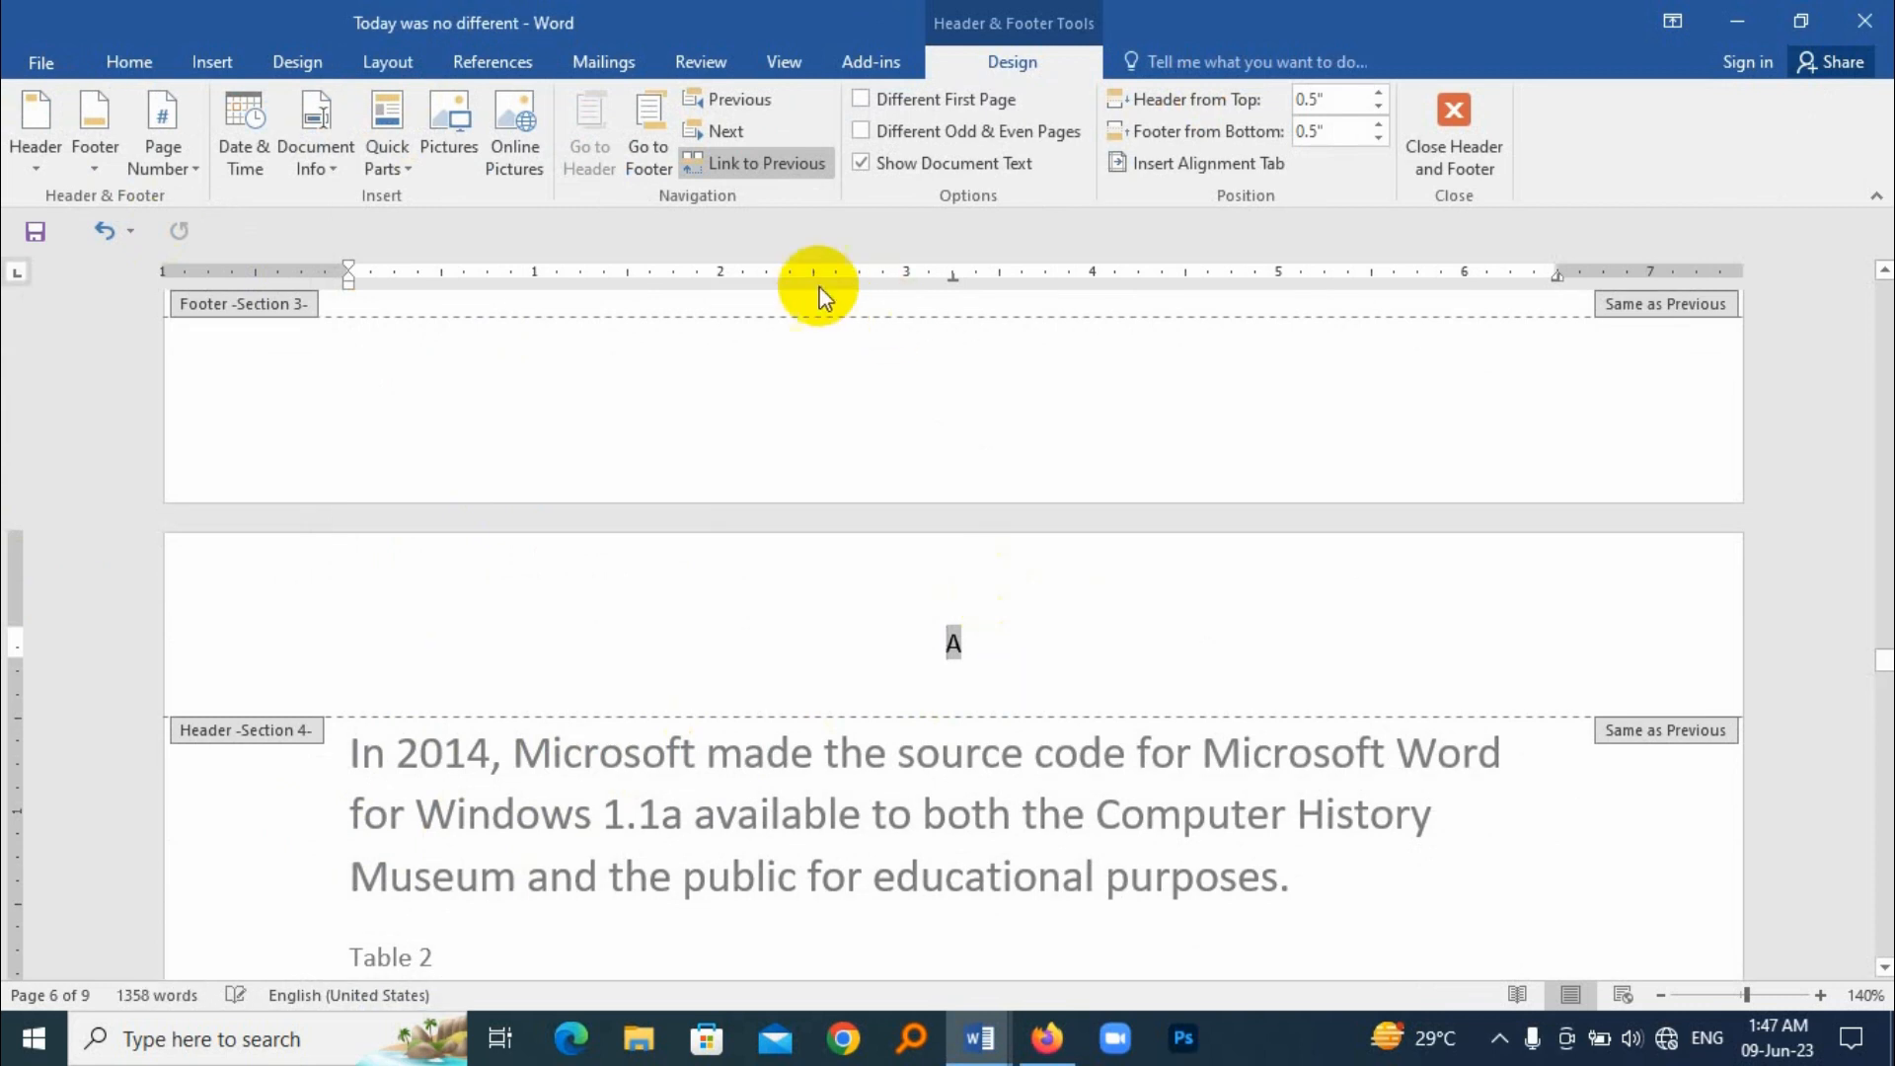
left_click(779, 164)
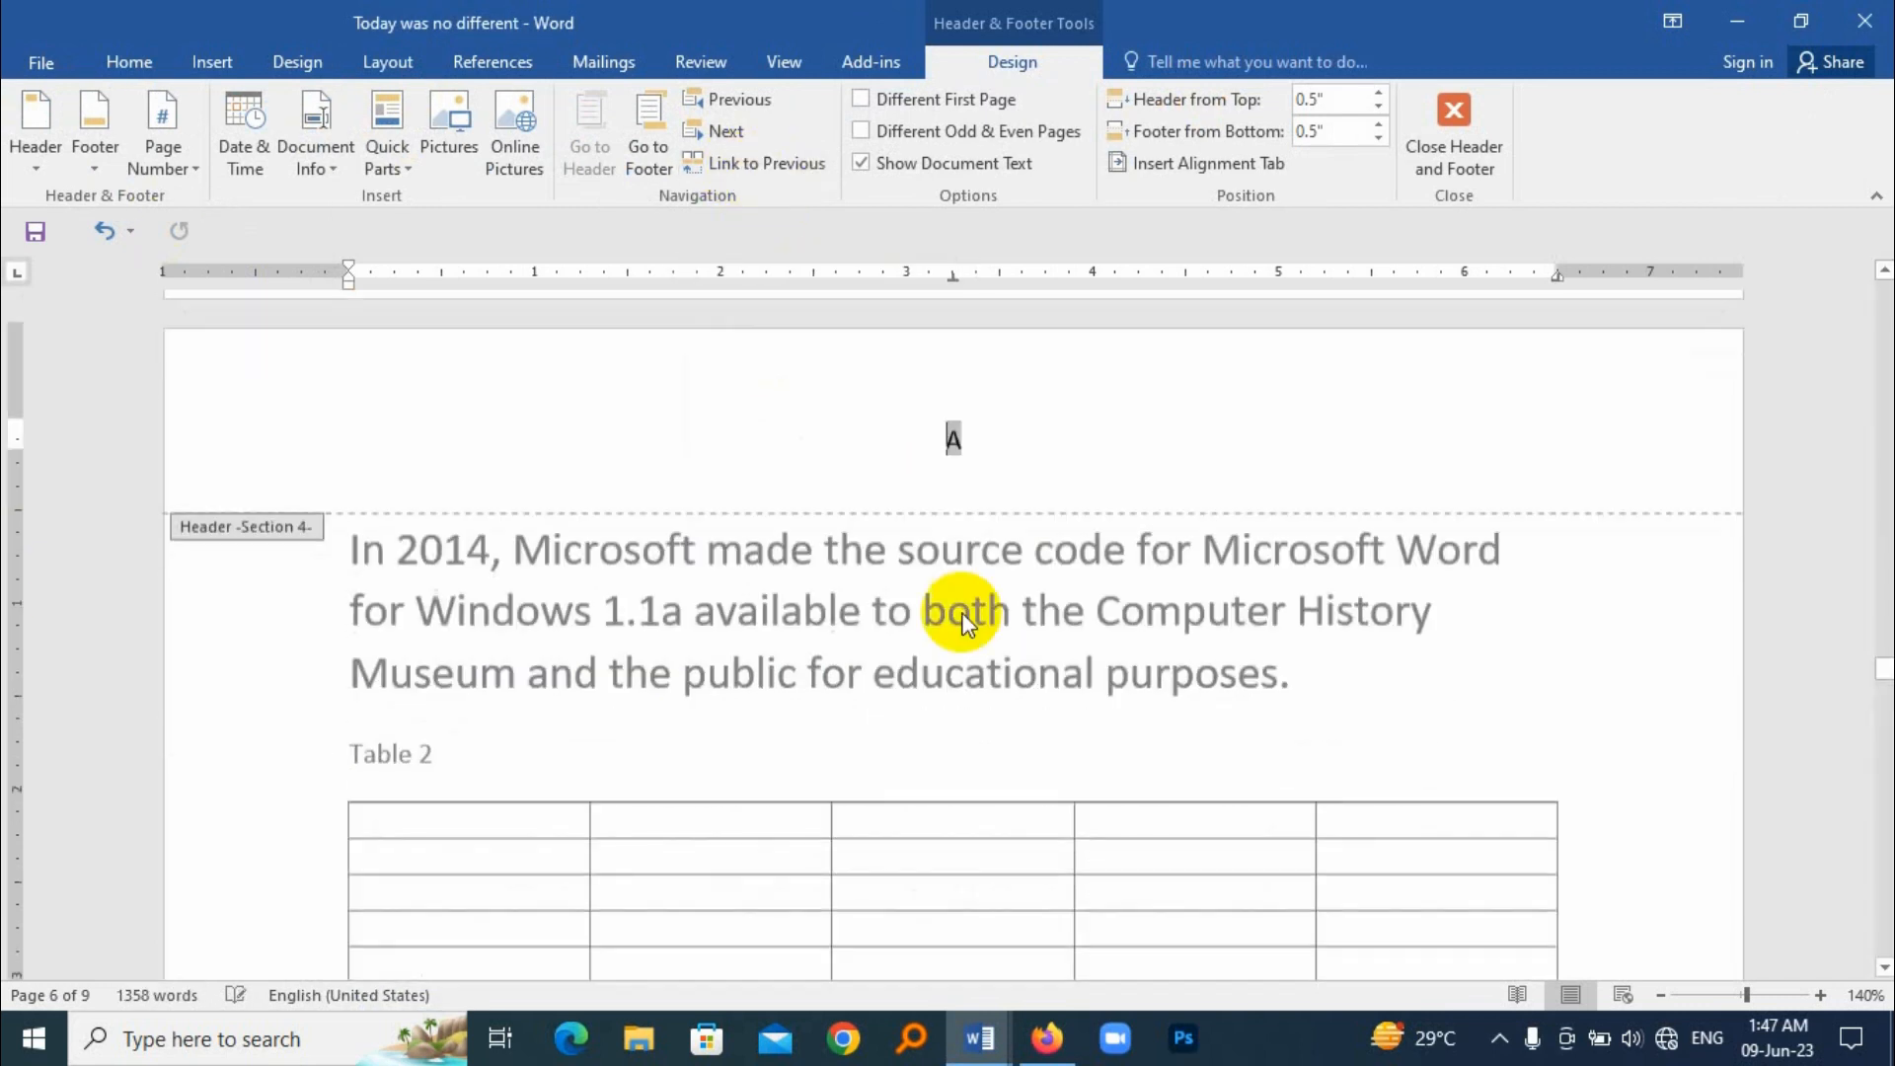
key("Delete")
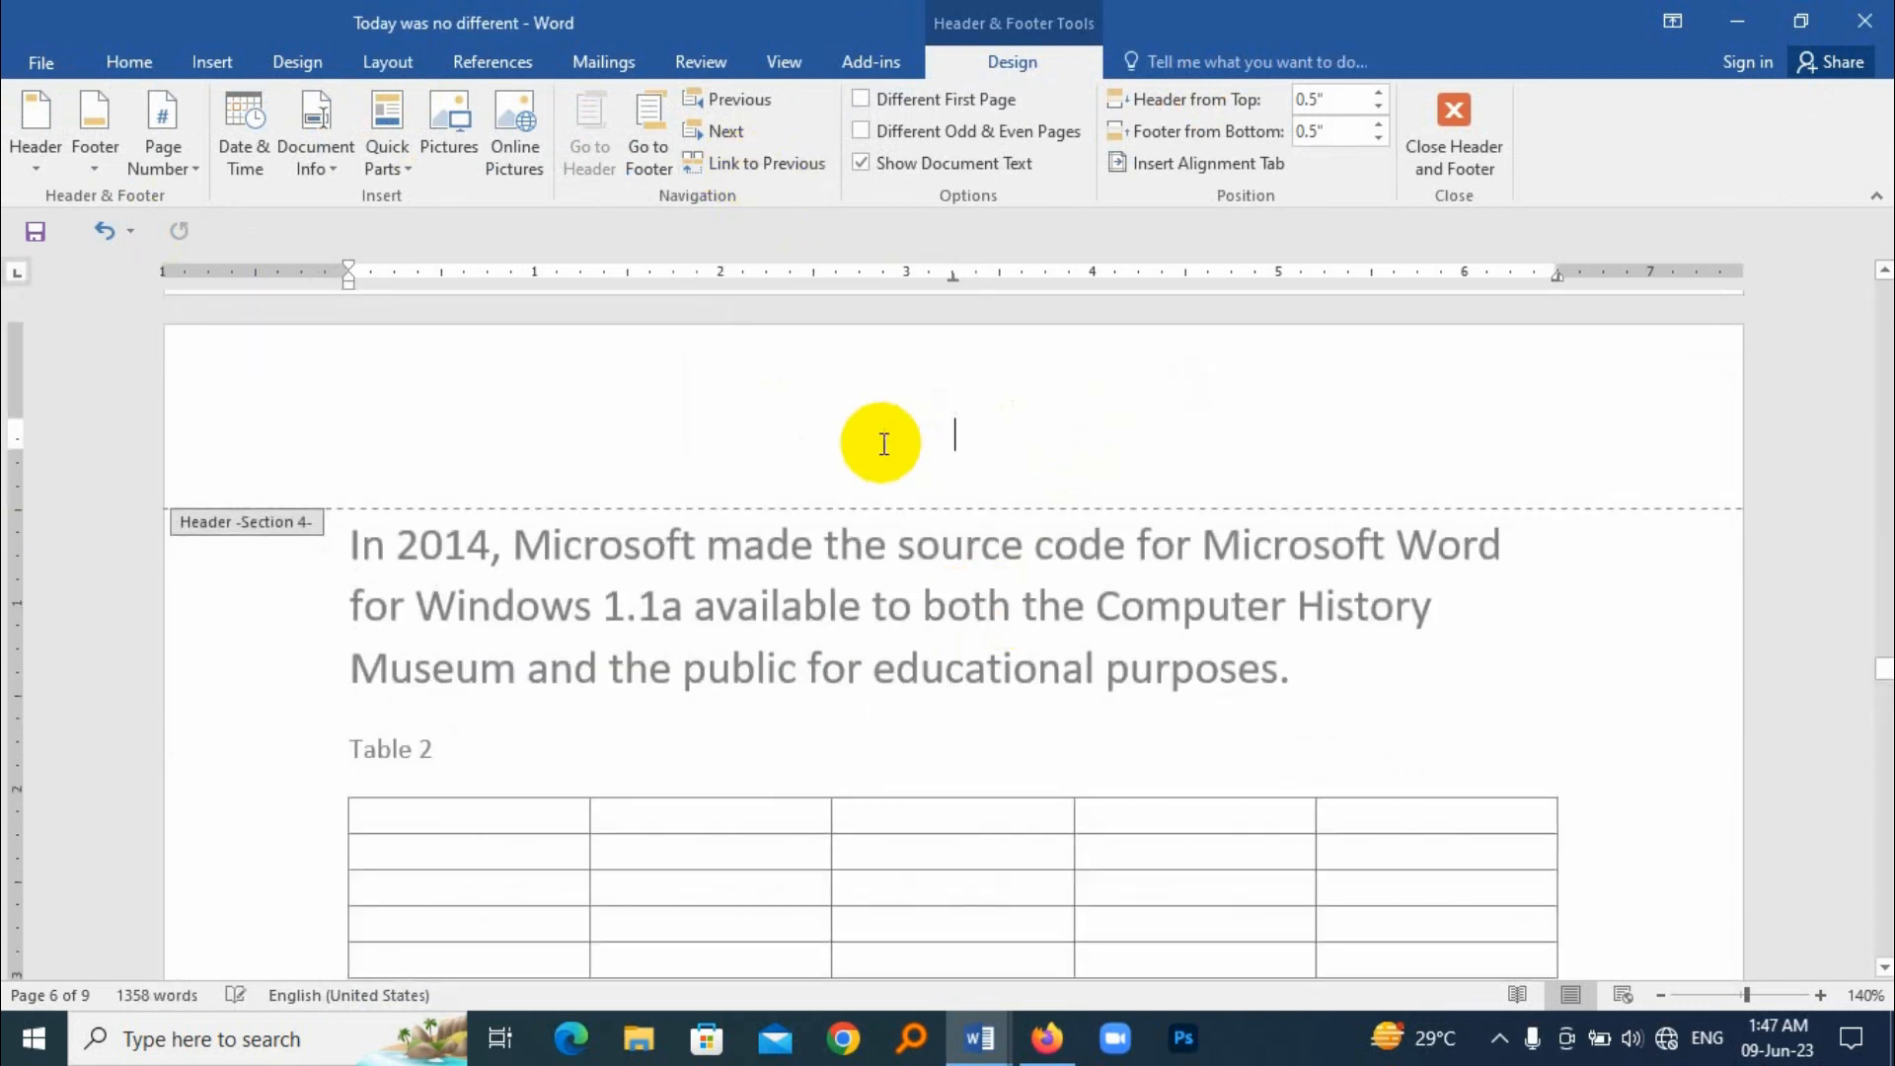
Format the Section 4 page numbers as i, ii, iii, ... starting at i
left_click(190, 158)
left_click(304, 334)
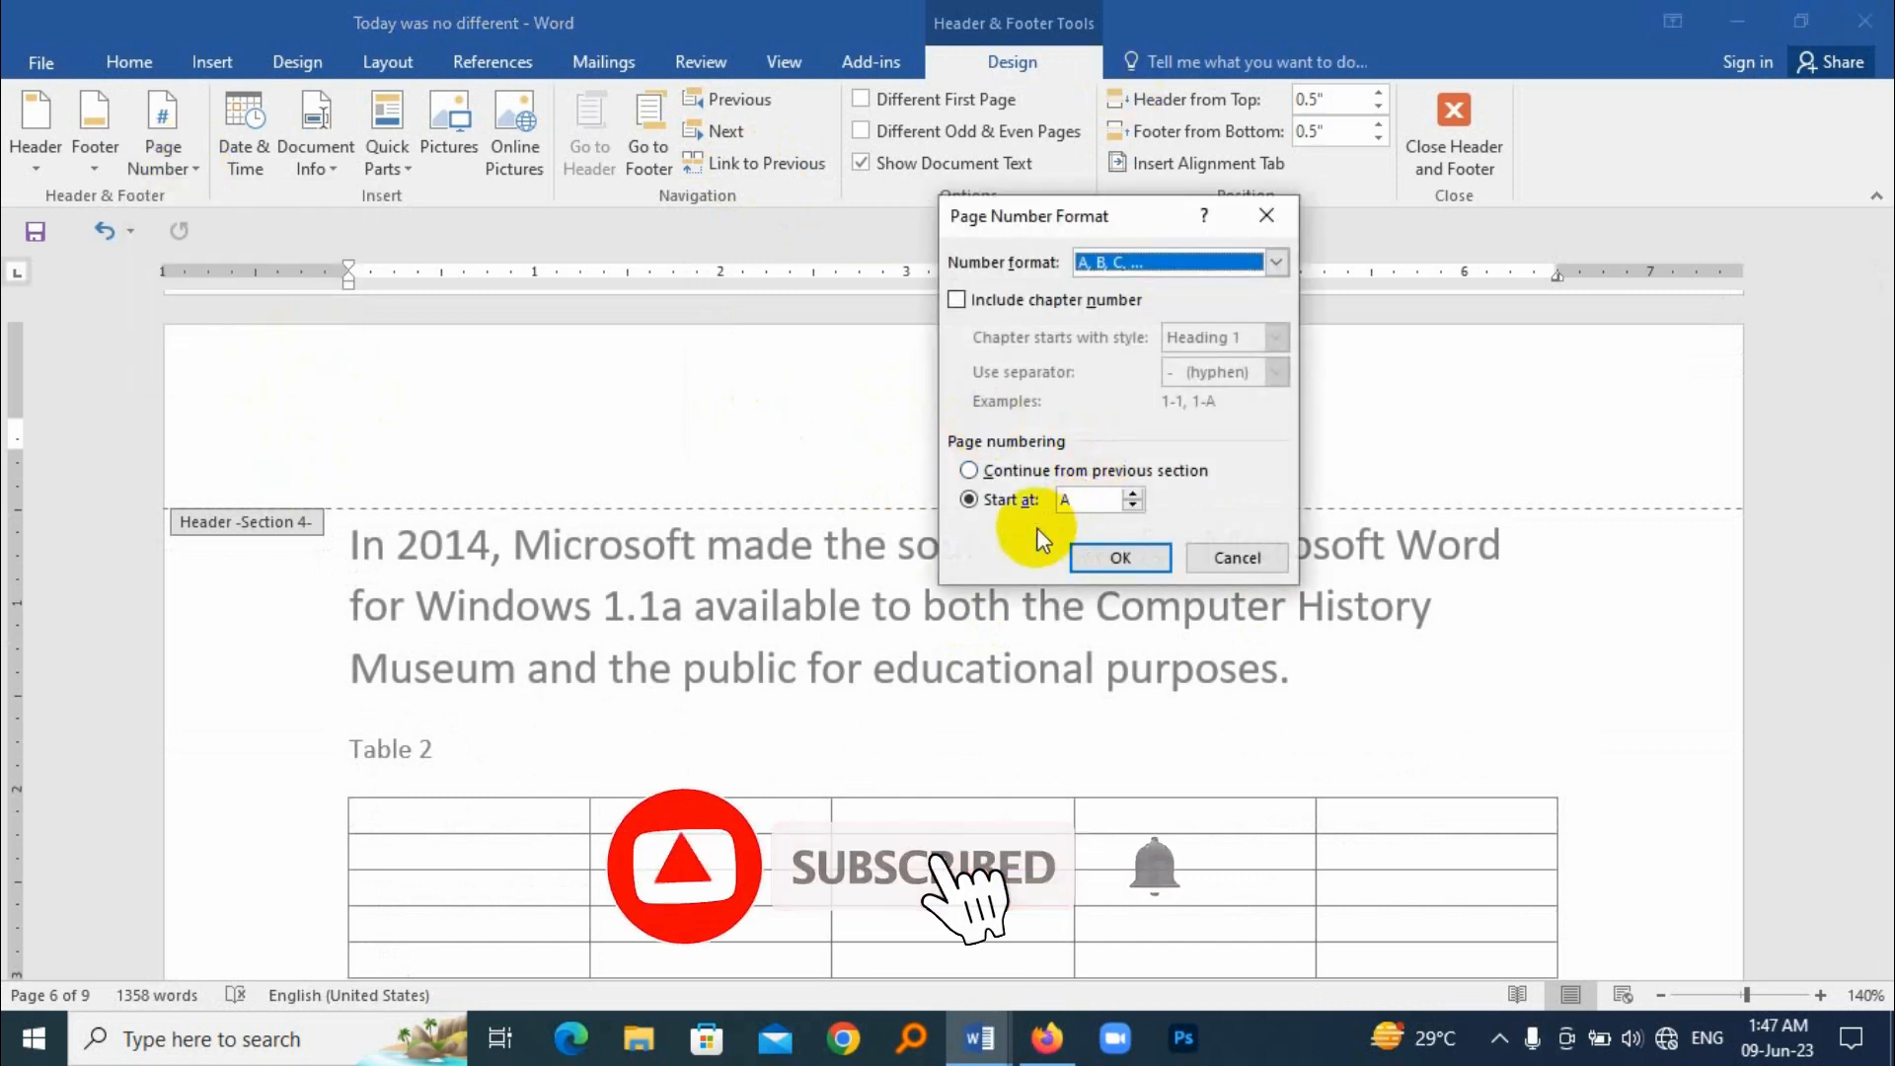
left_click(1270, 261)
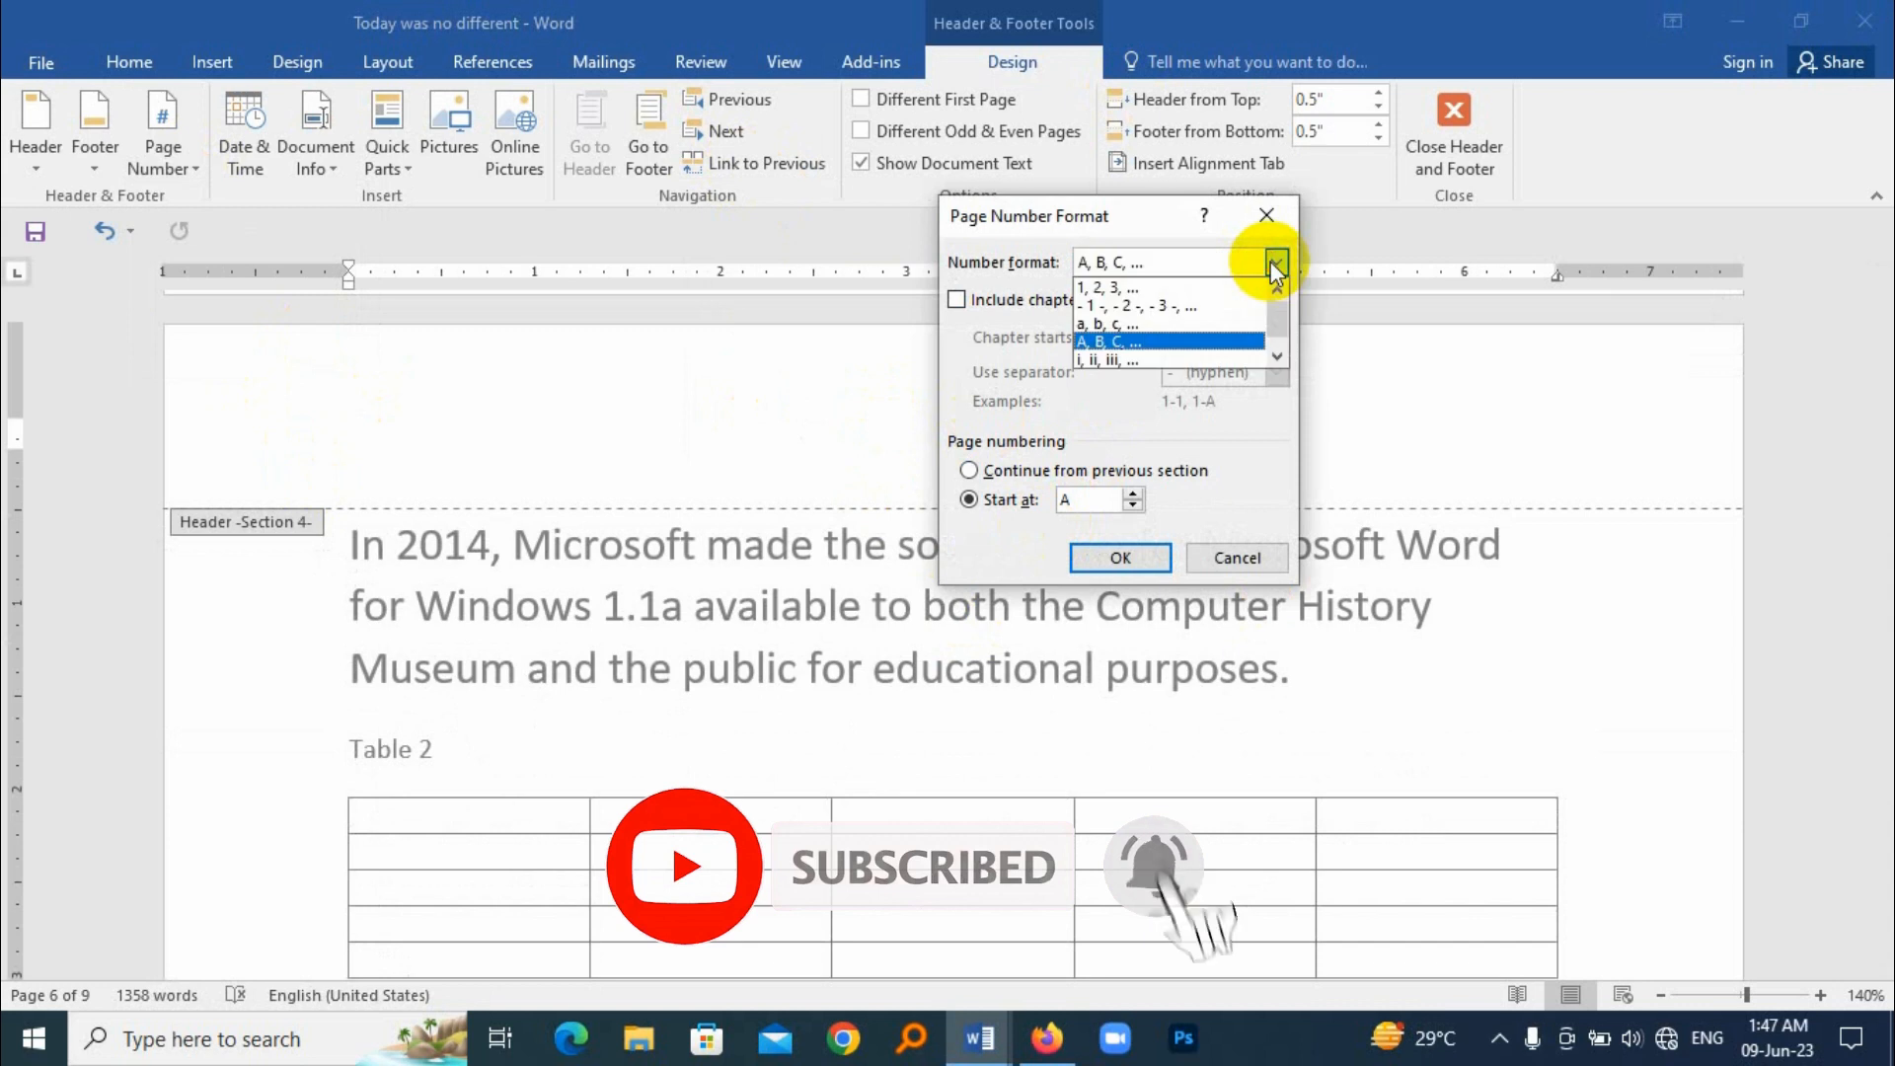
left_click(1111, 359)
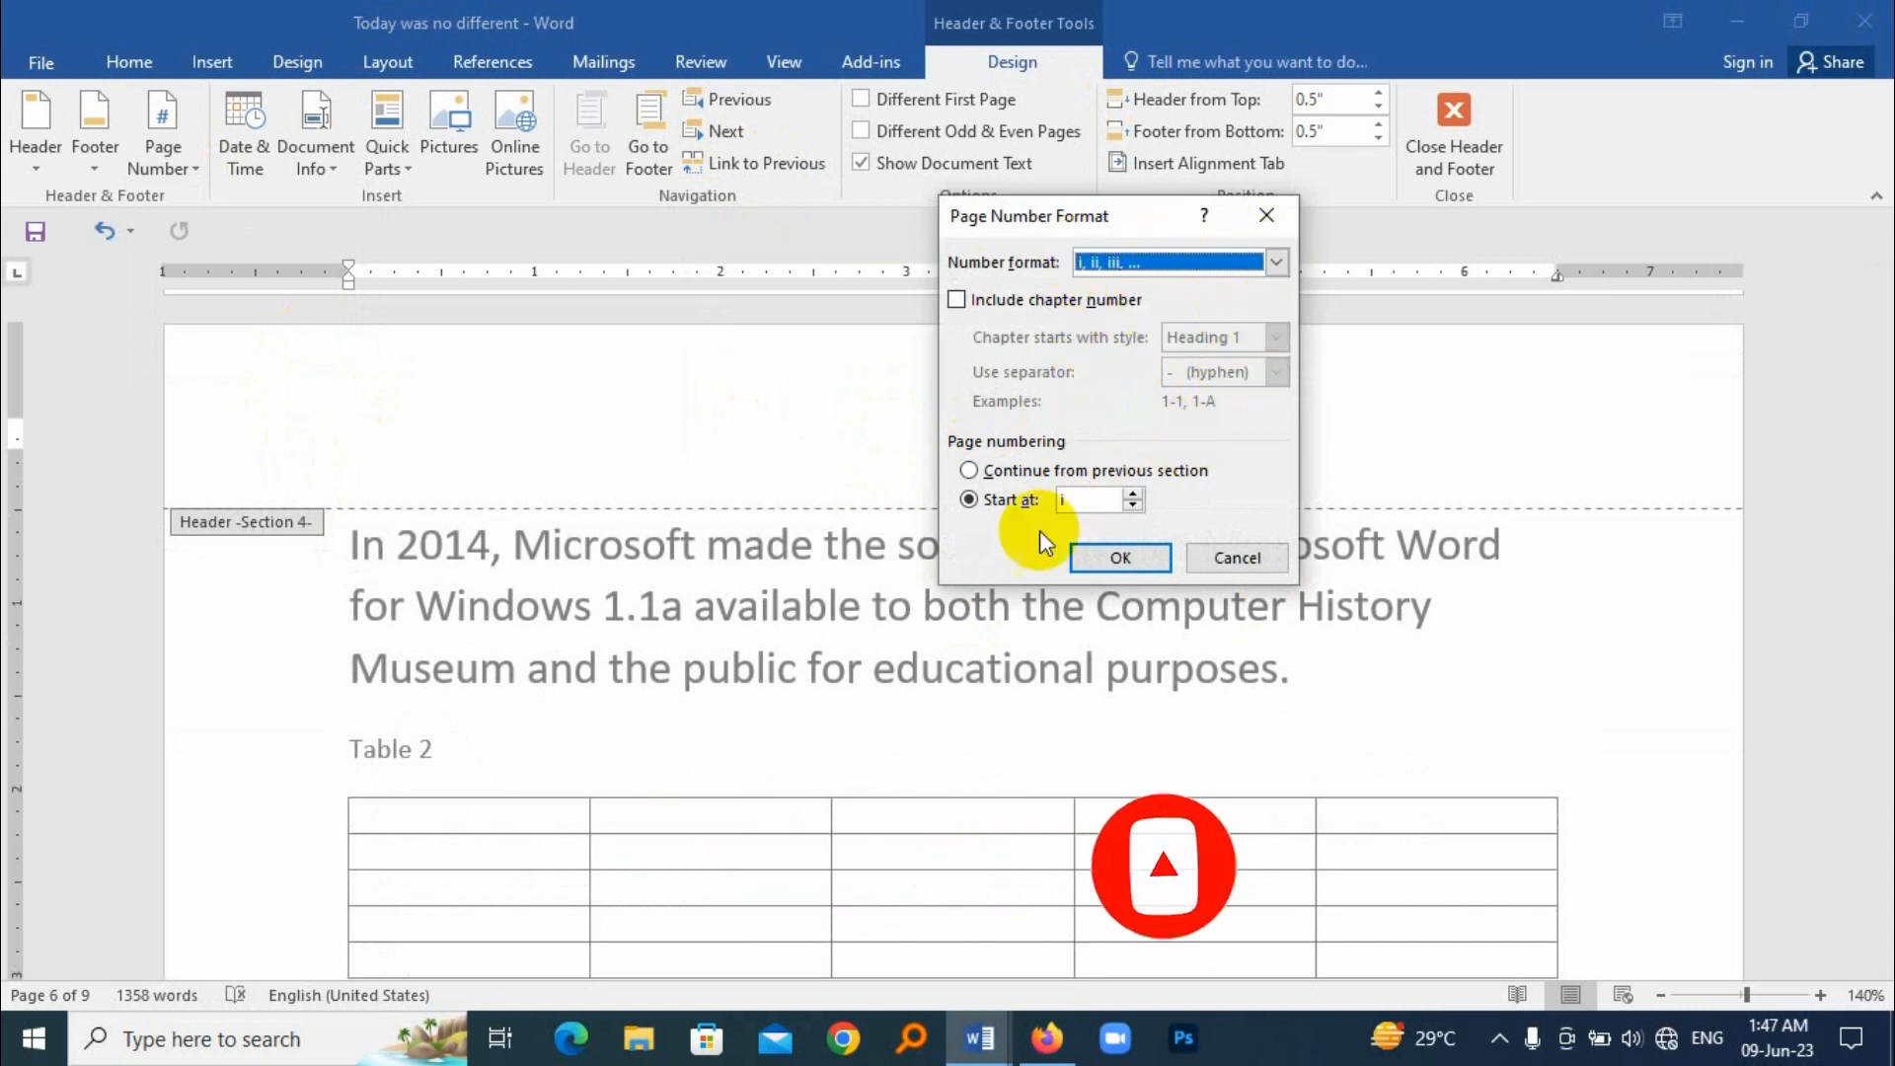
left_click(1125, 556)
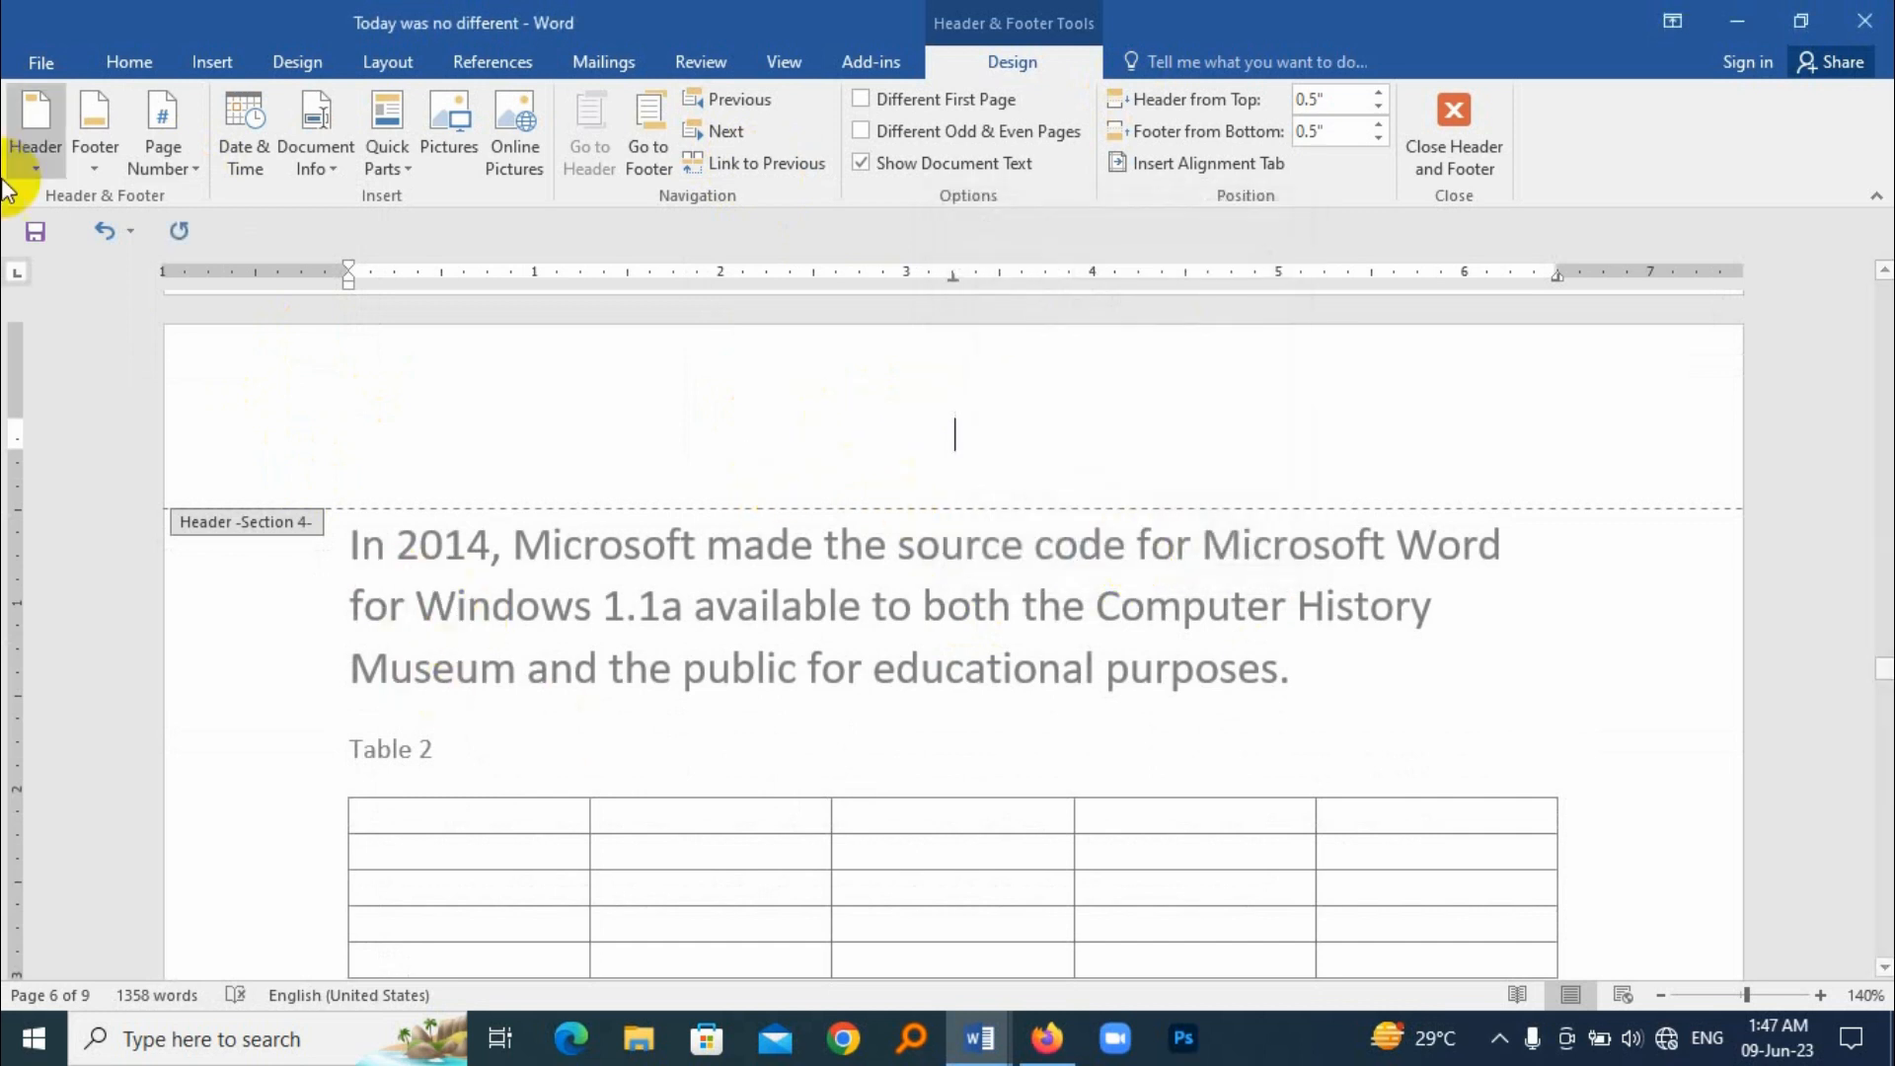
Insert a Plain Number 2 page number at the top of the page in the Section 4 header
left_click(186, 152)
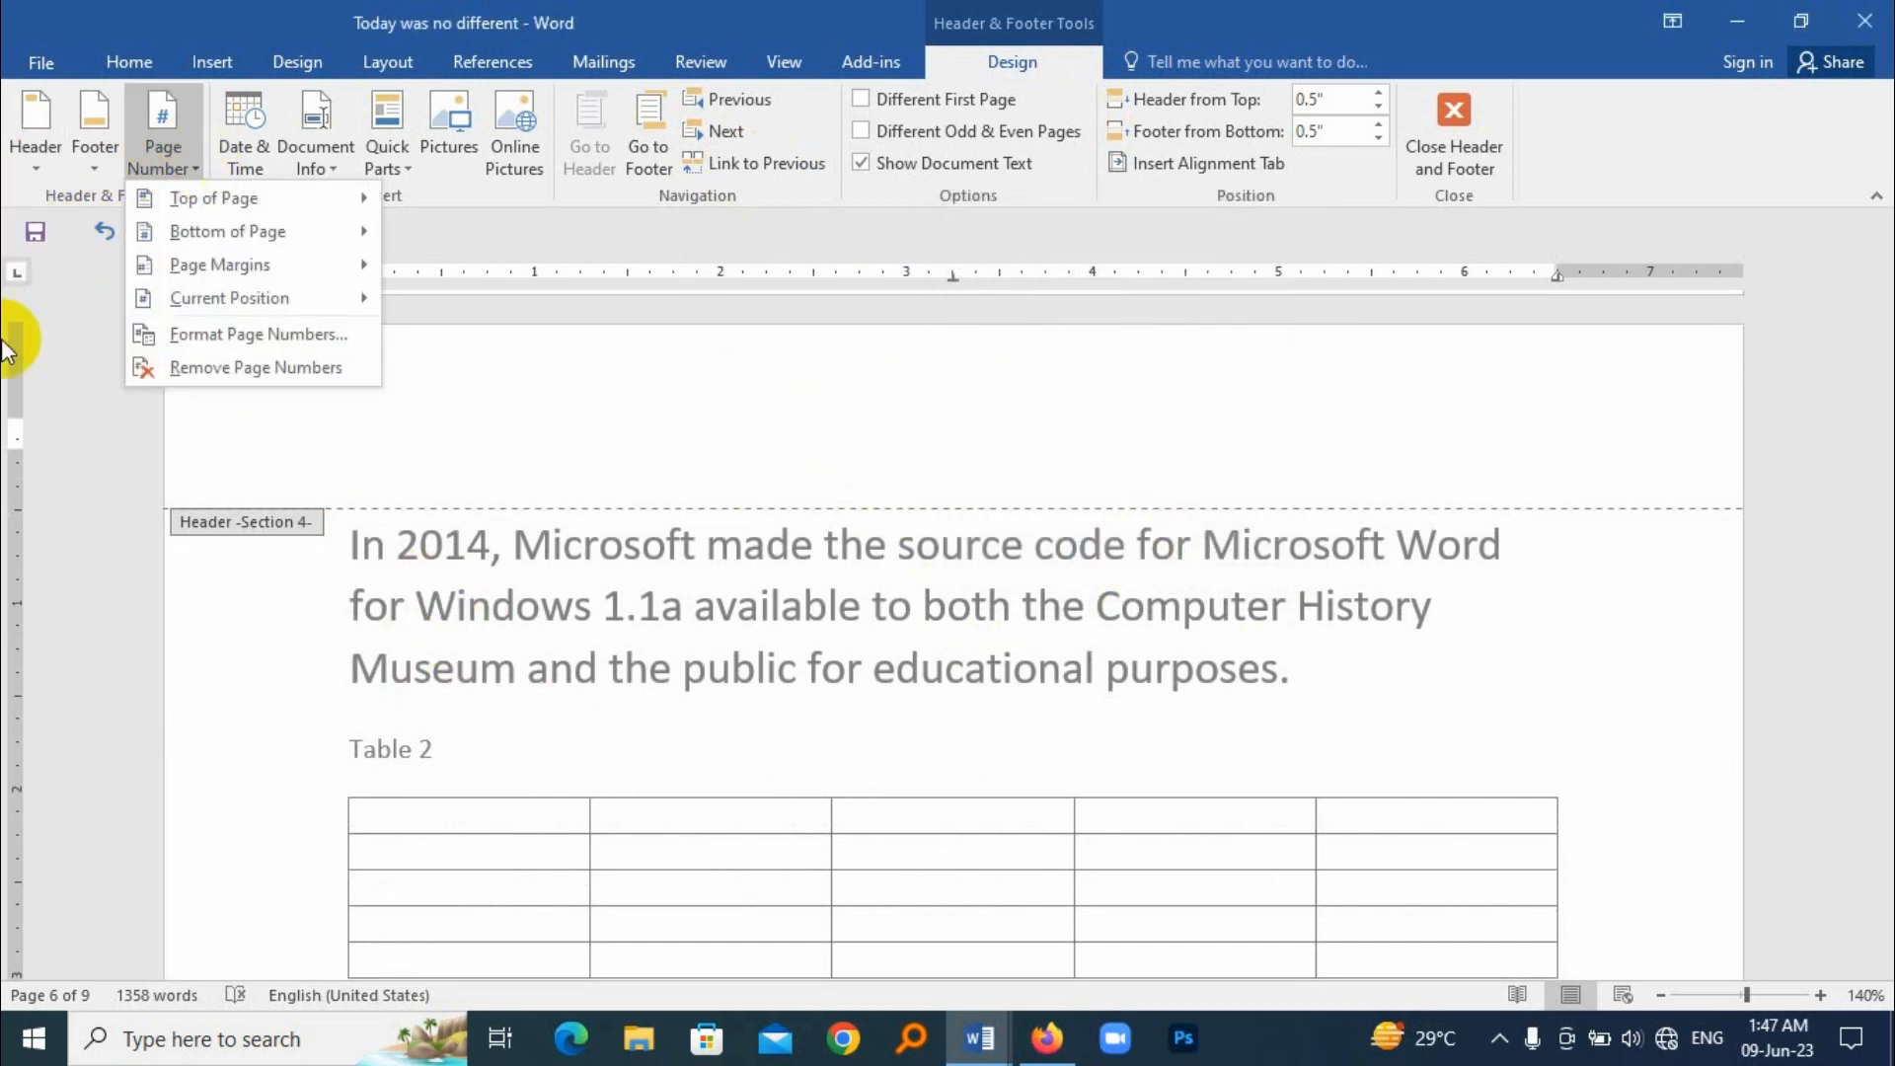
mouse_move(255, 202)
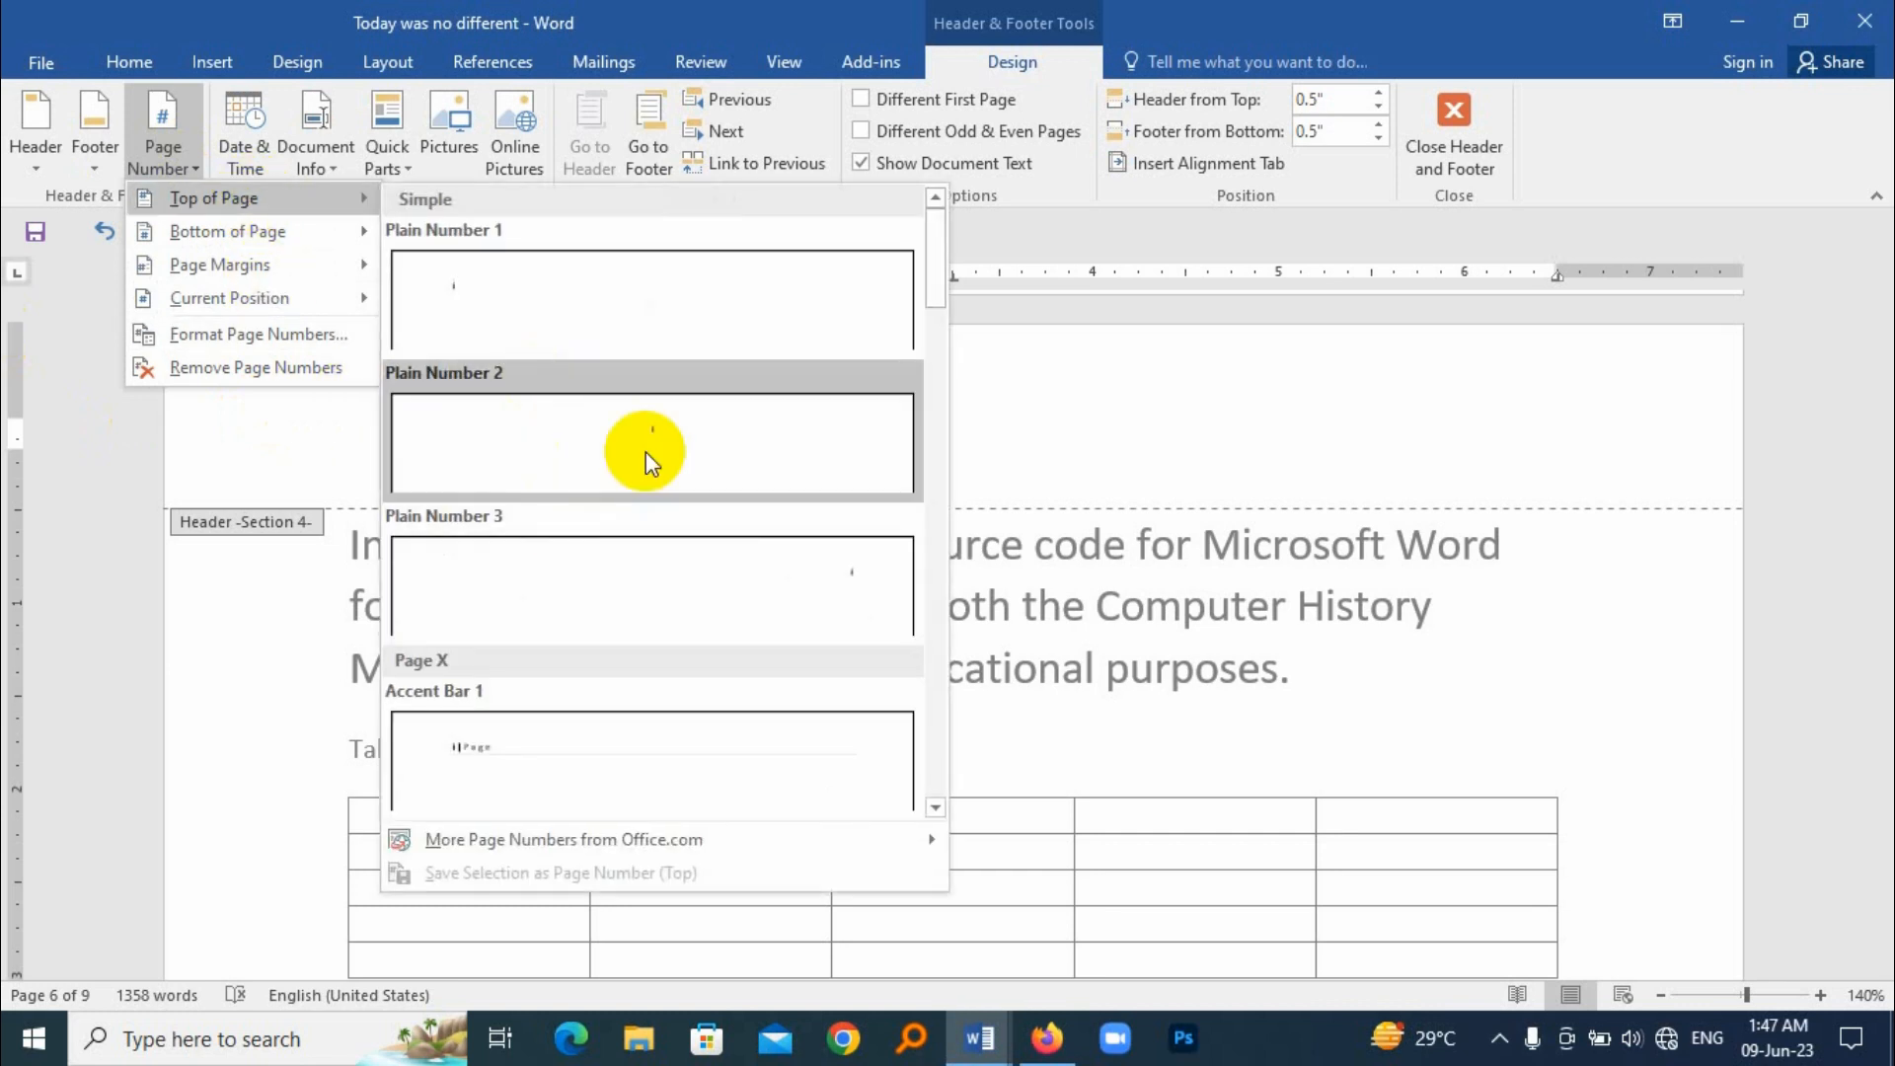
left_click(644, 444)
Enlarge the Section 4 header page number to 24 pt
double_click(957, 436)
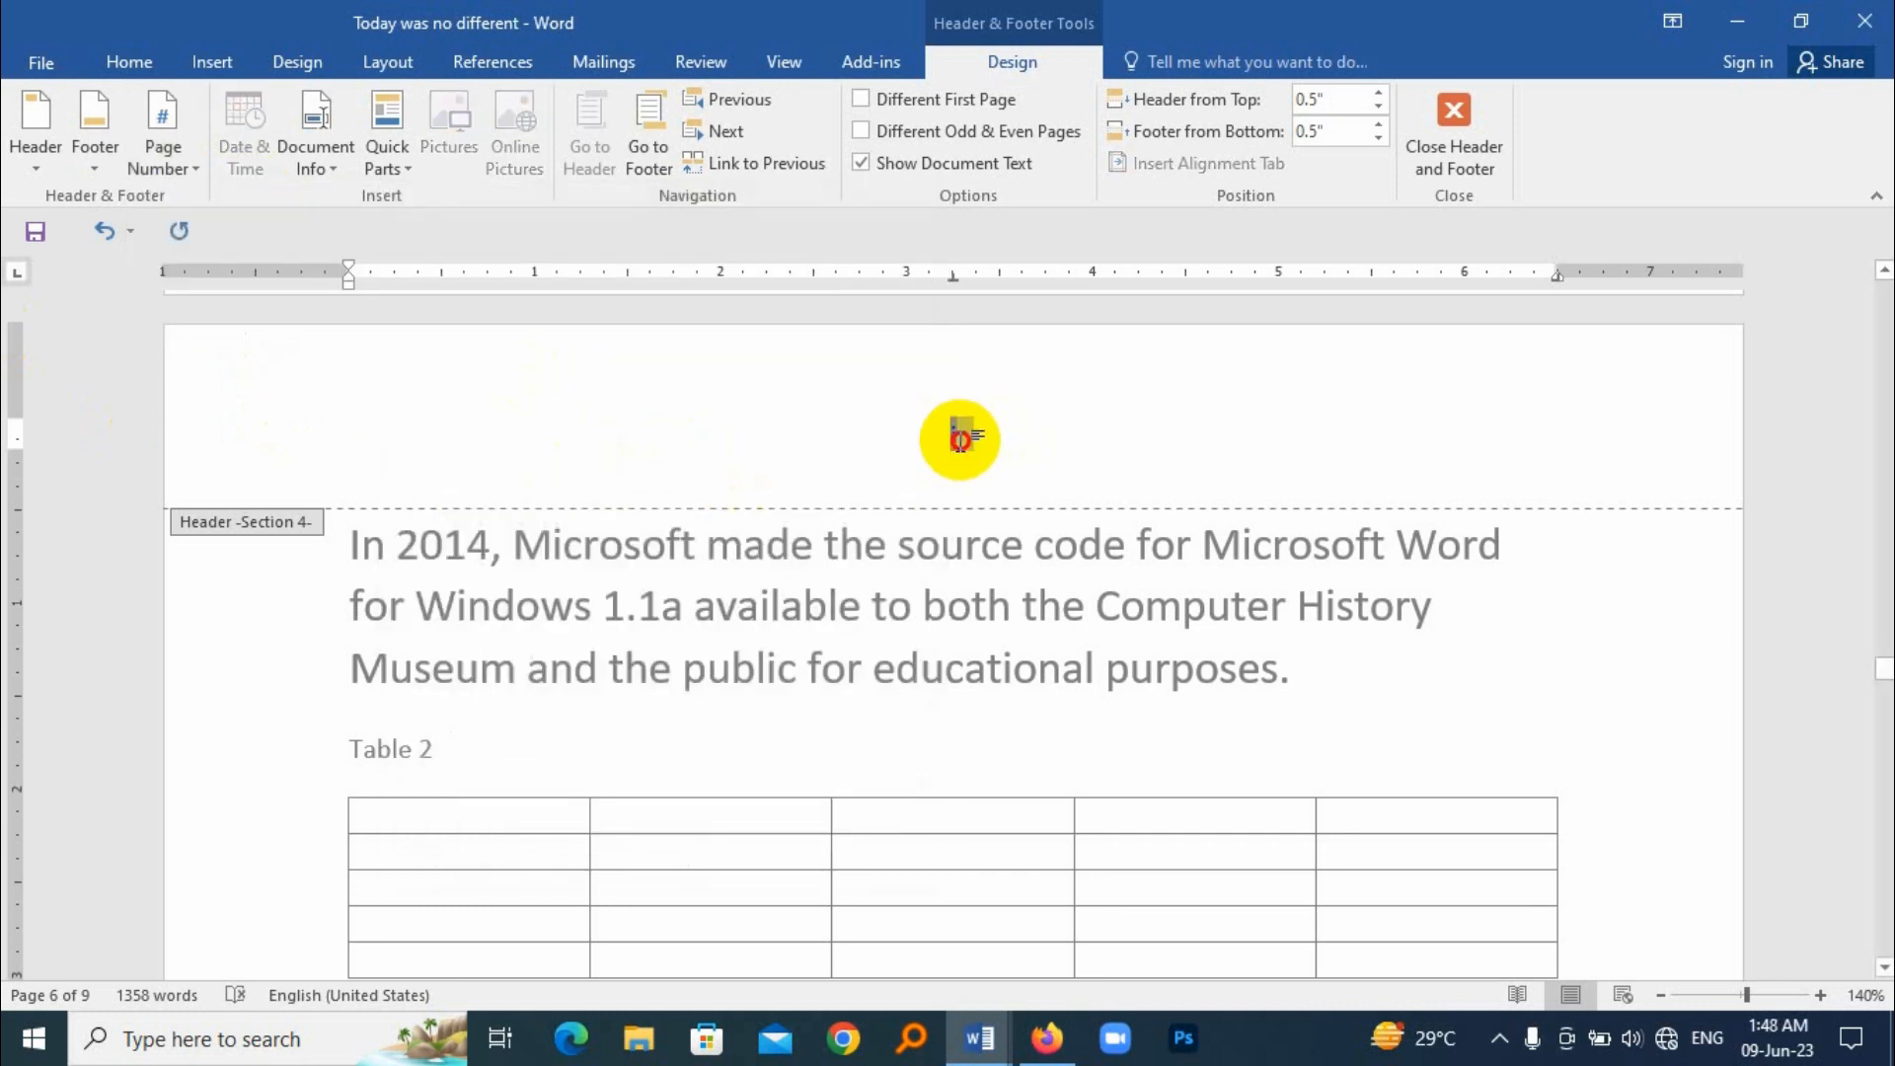
left_click(119, 63)
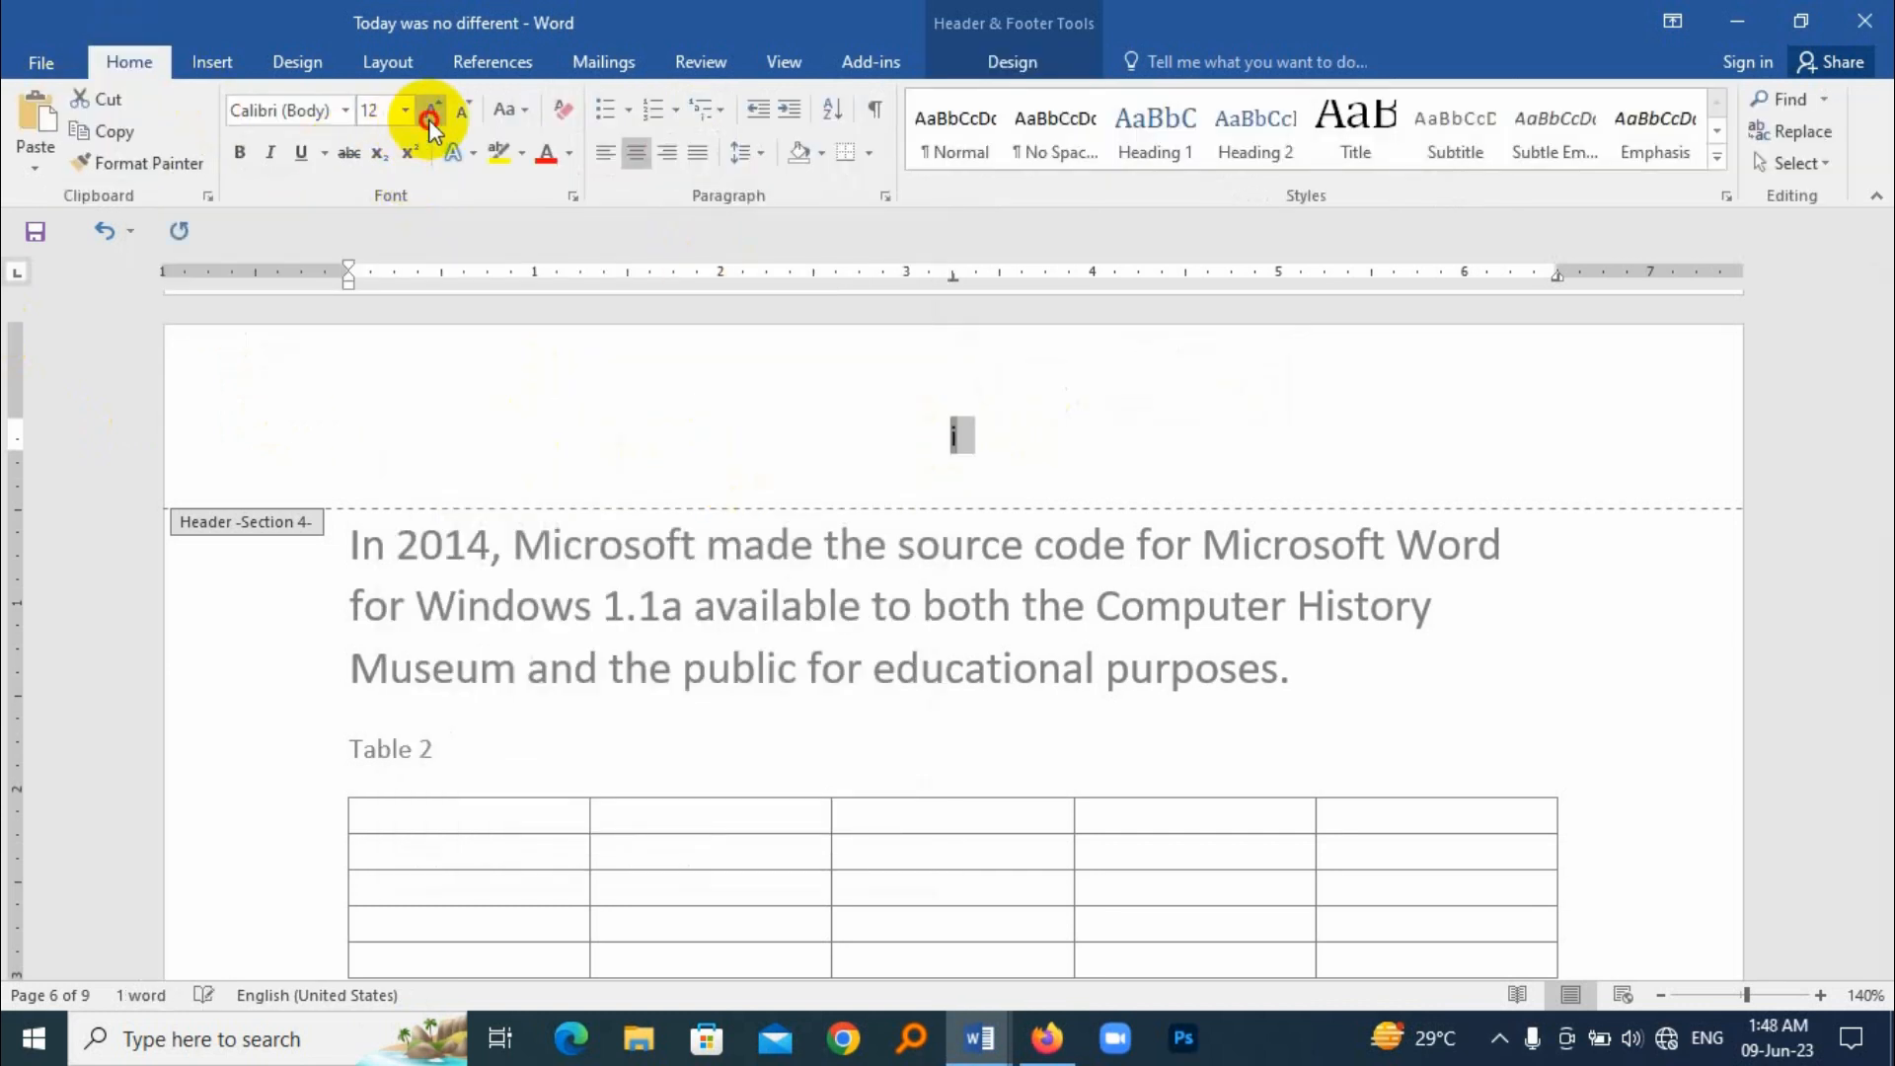
left_click(428, 120)
left_click(428, 120)
left_click(428, 120)
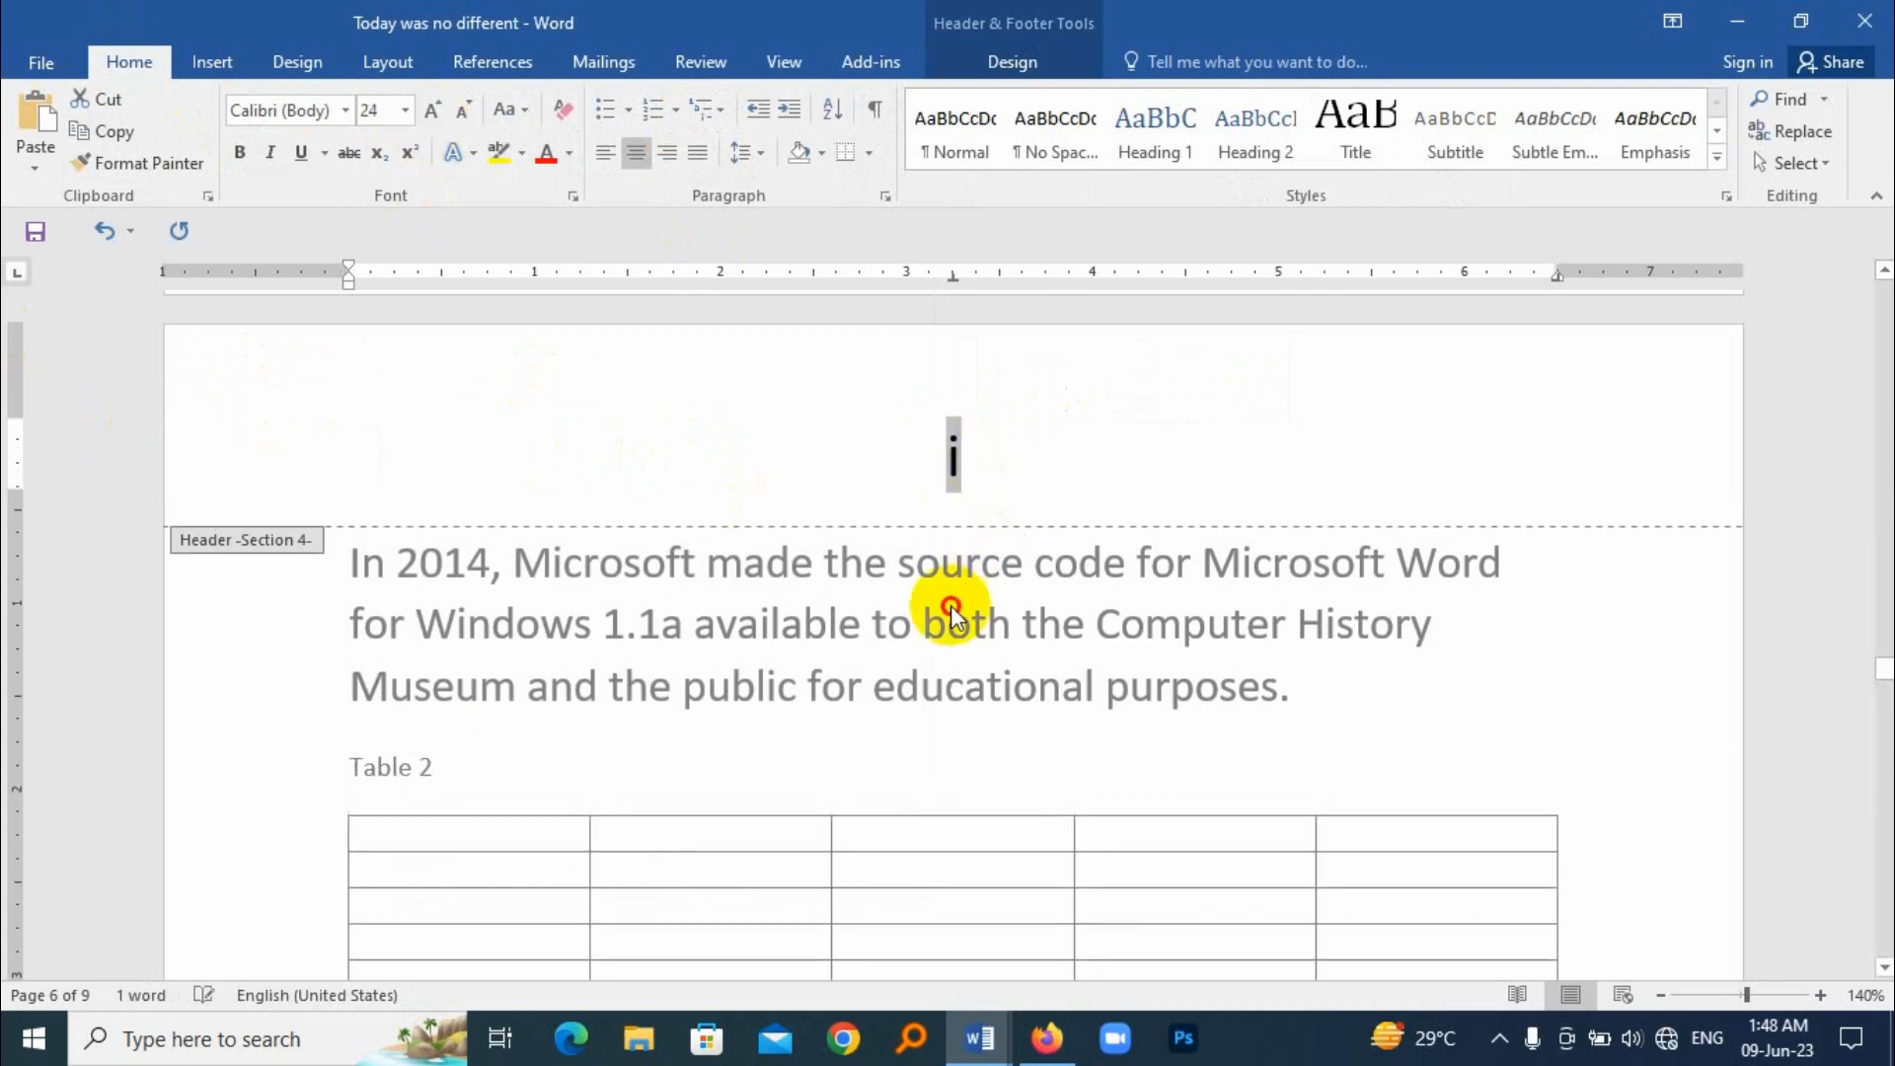
Check the header page numbers on the Section 4 pages and on the preceding sections' pages
scroll(935, 636, "down", 15)
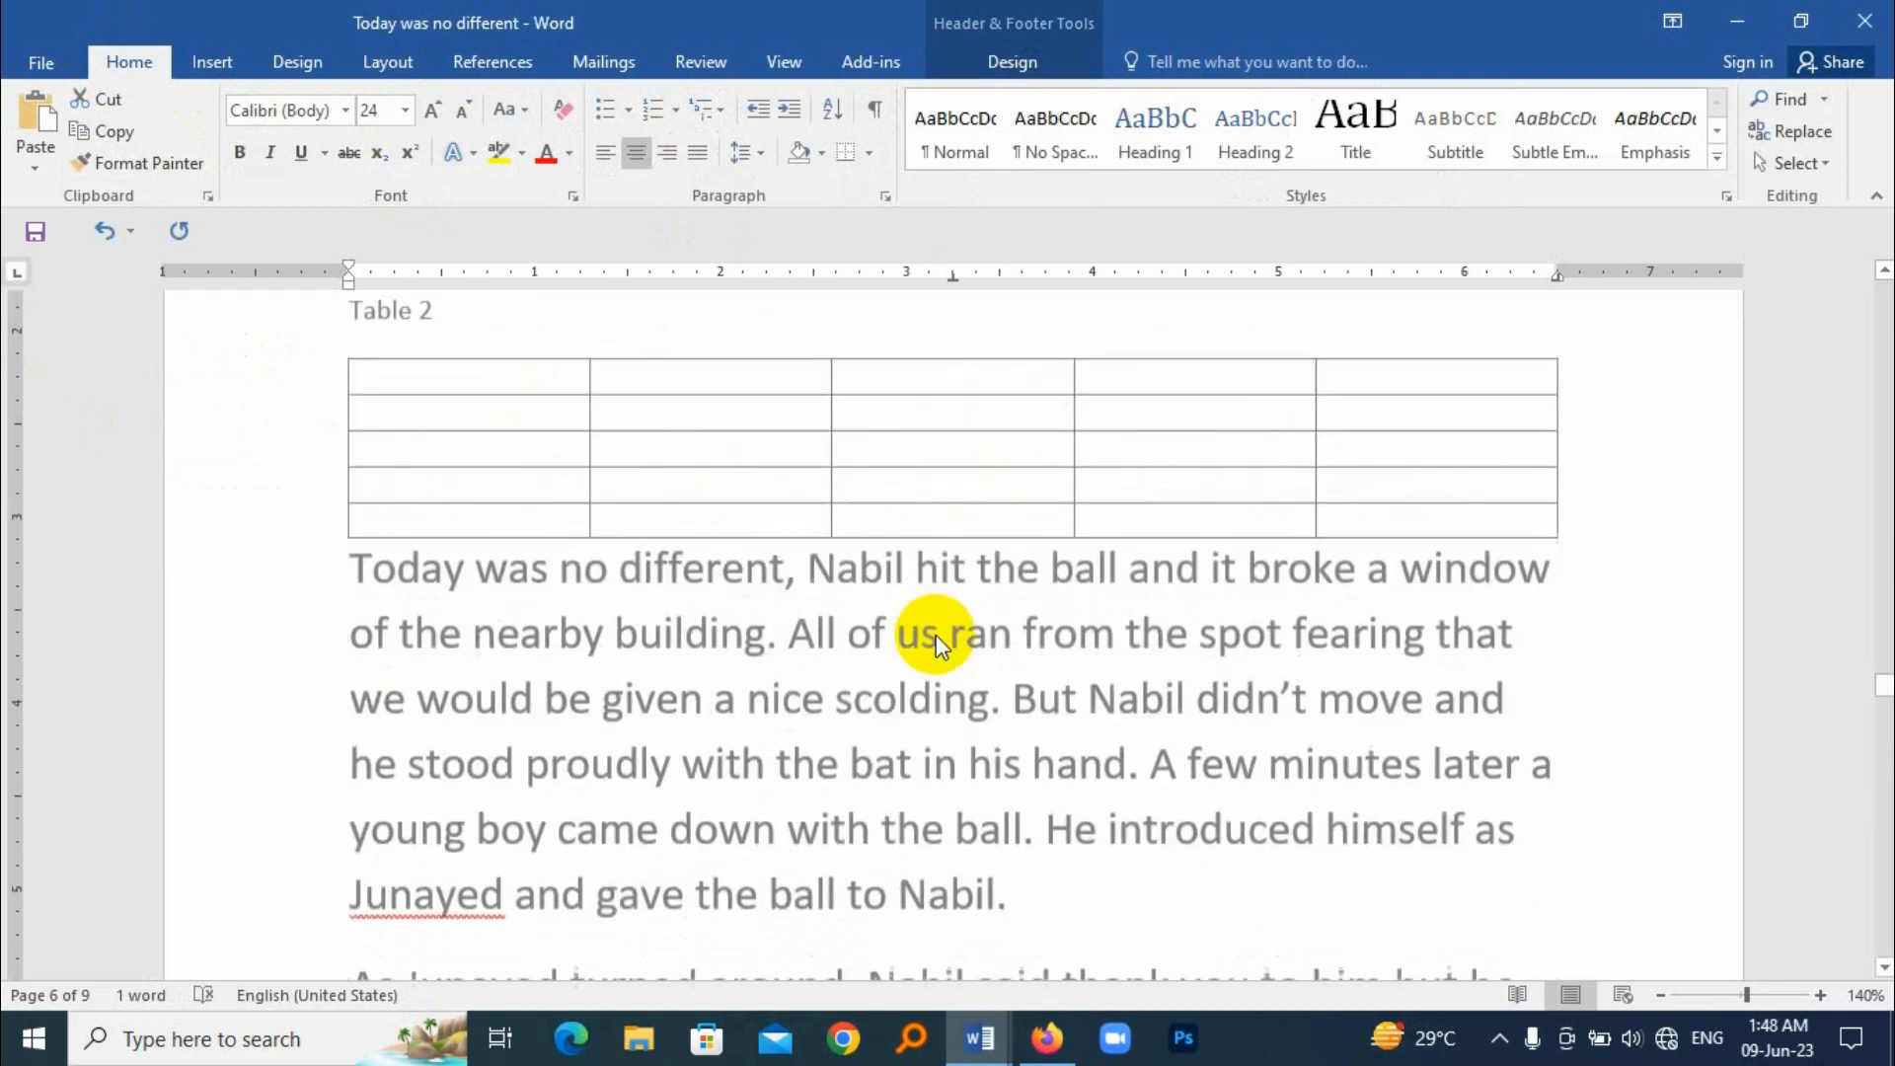
scroll(935, 629, "down", 13)
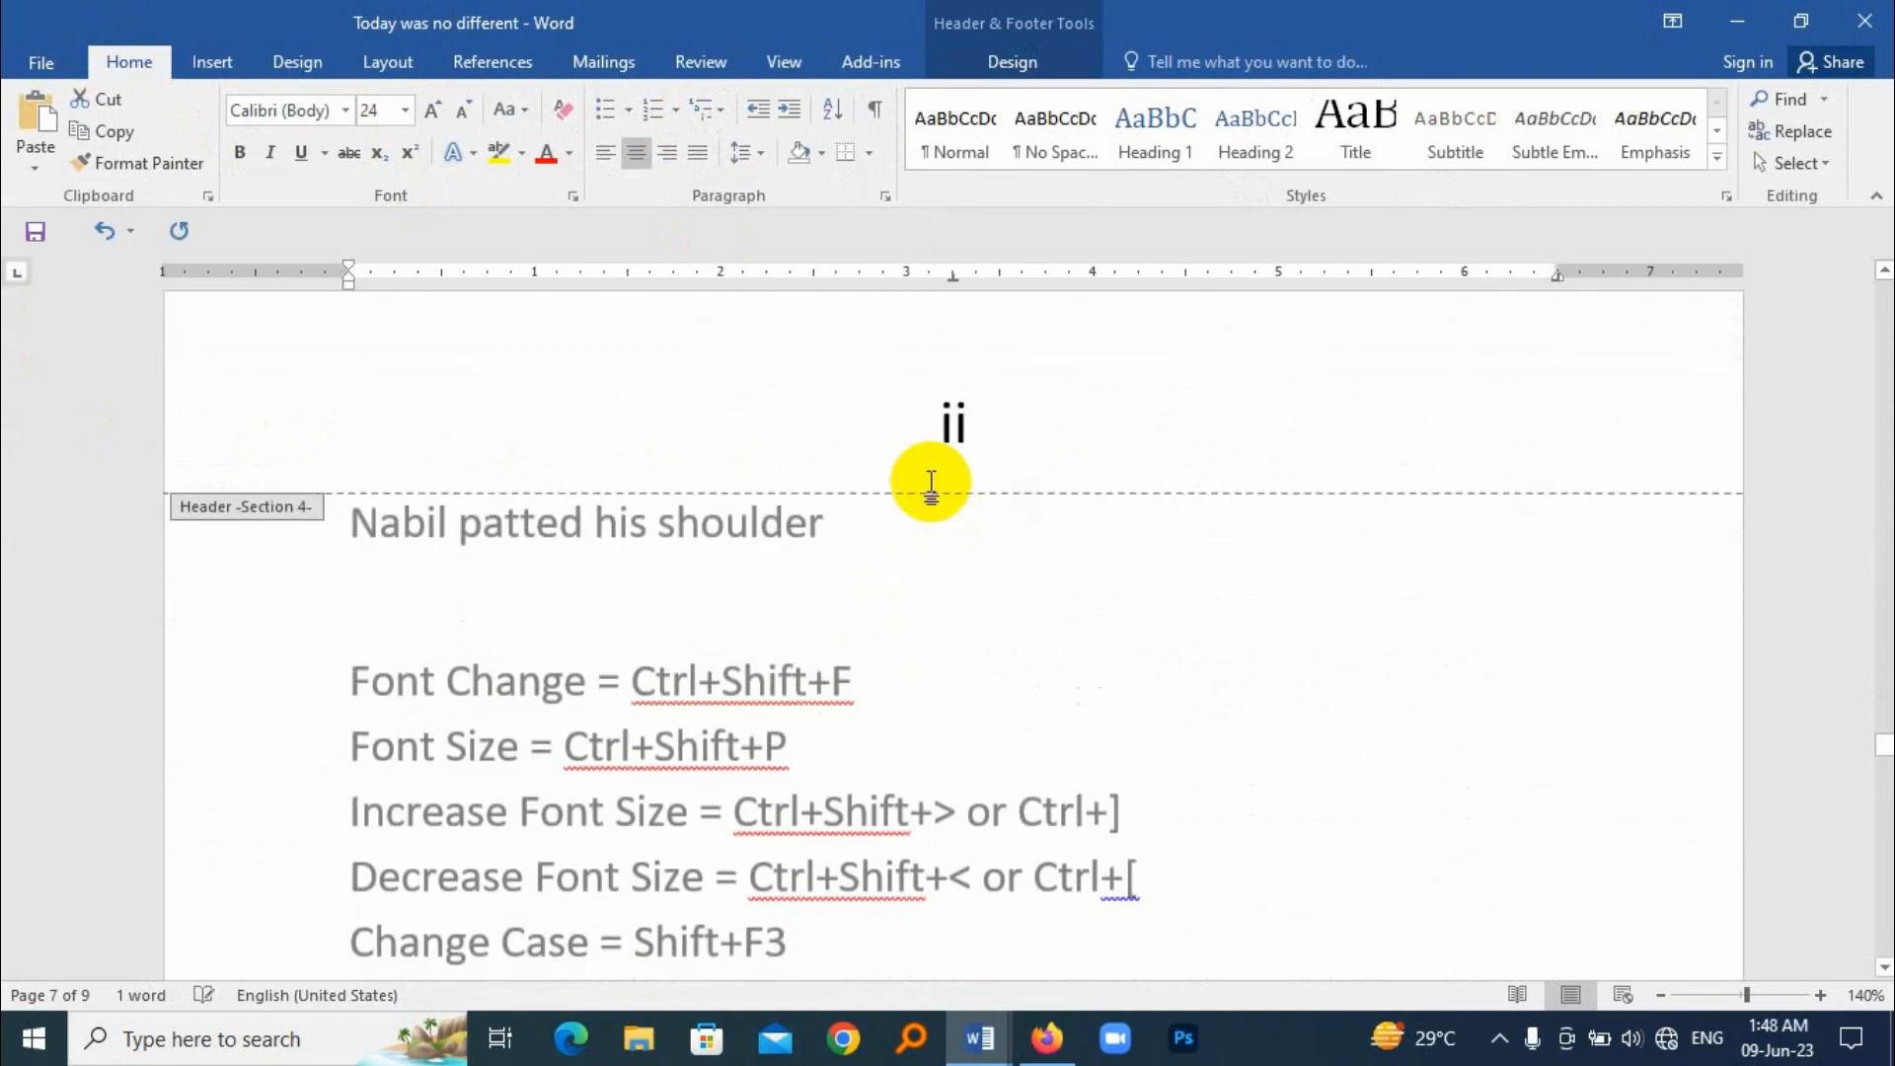
scroll(944, 519, "down", 2)
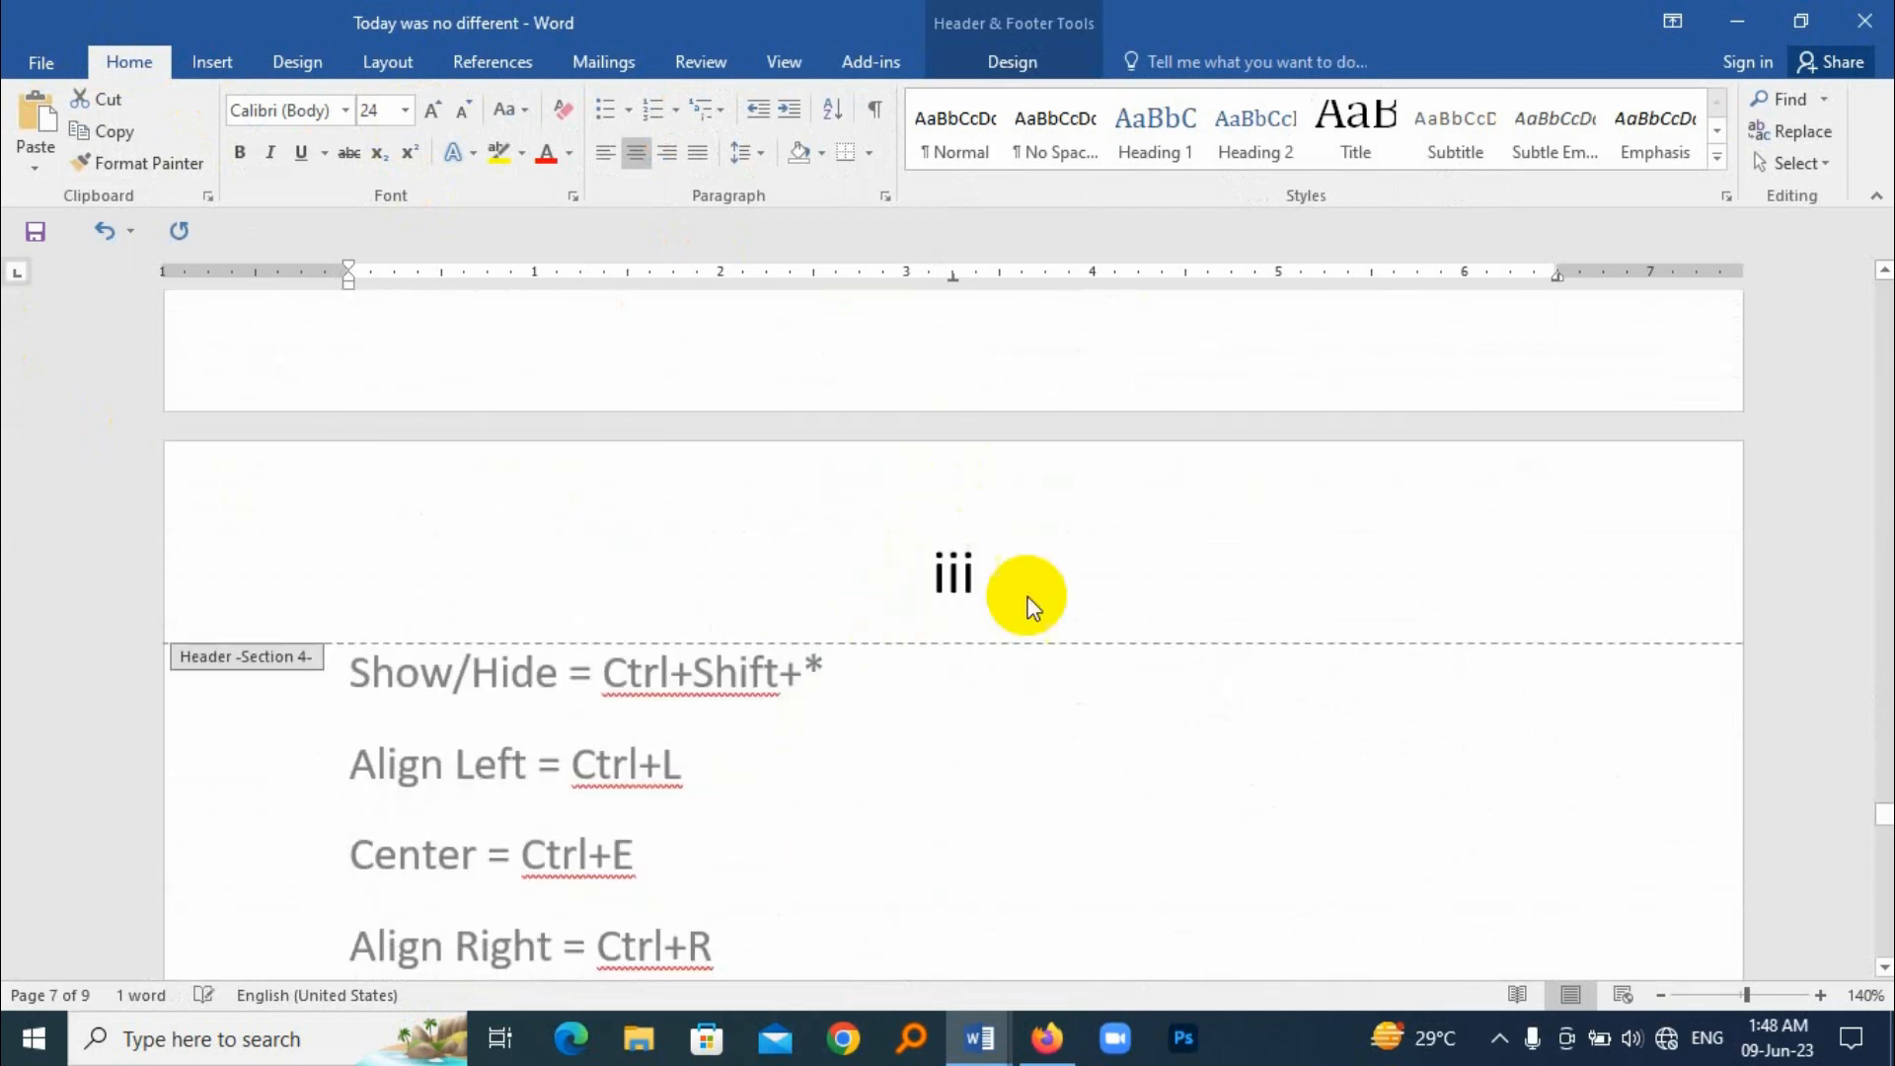
scroll(1110, 685, "up", 15)
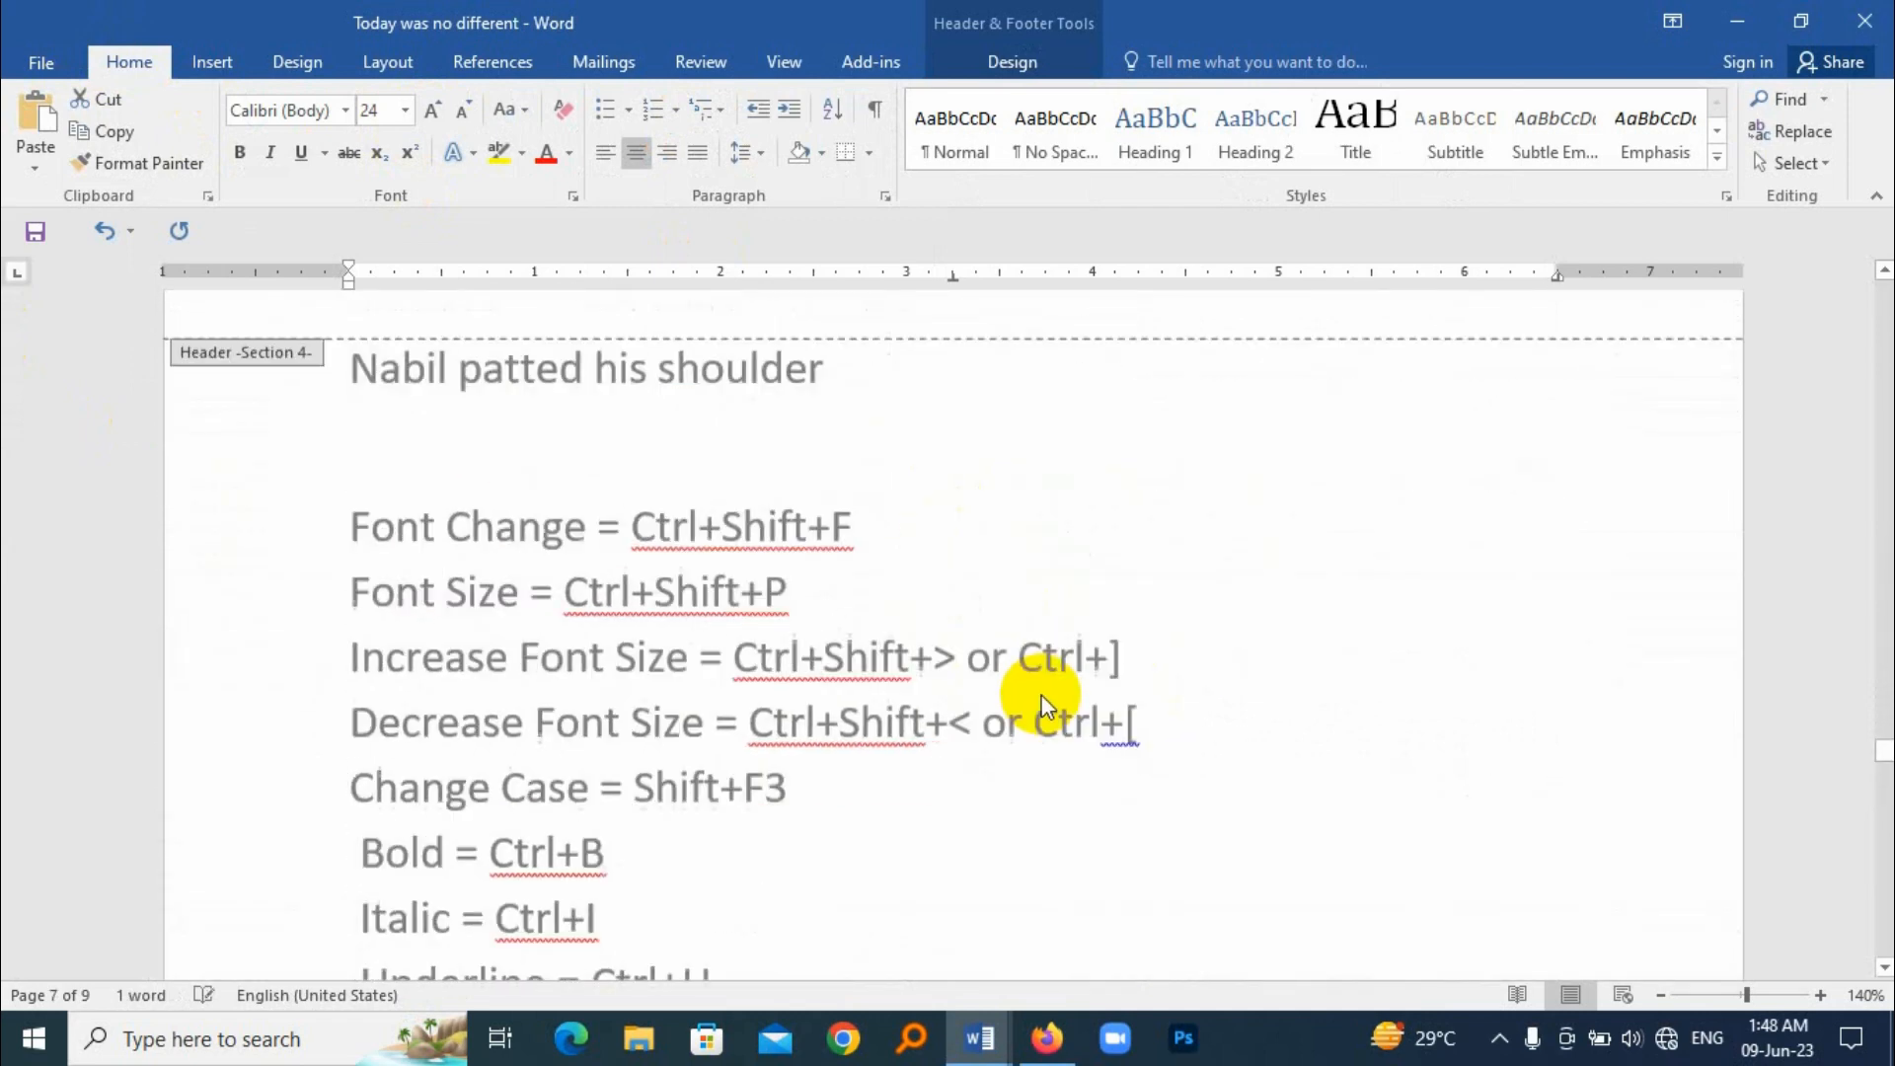
scroll(1046, 706, "up", 15)
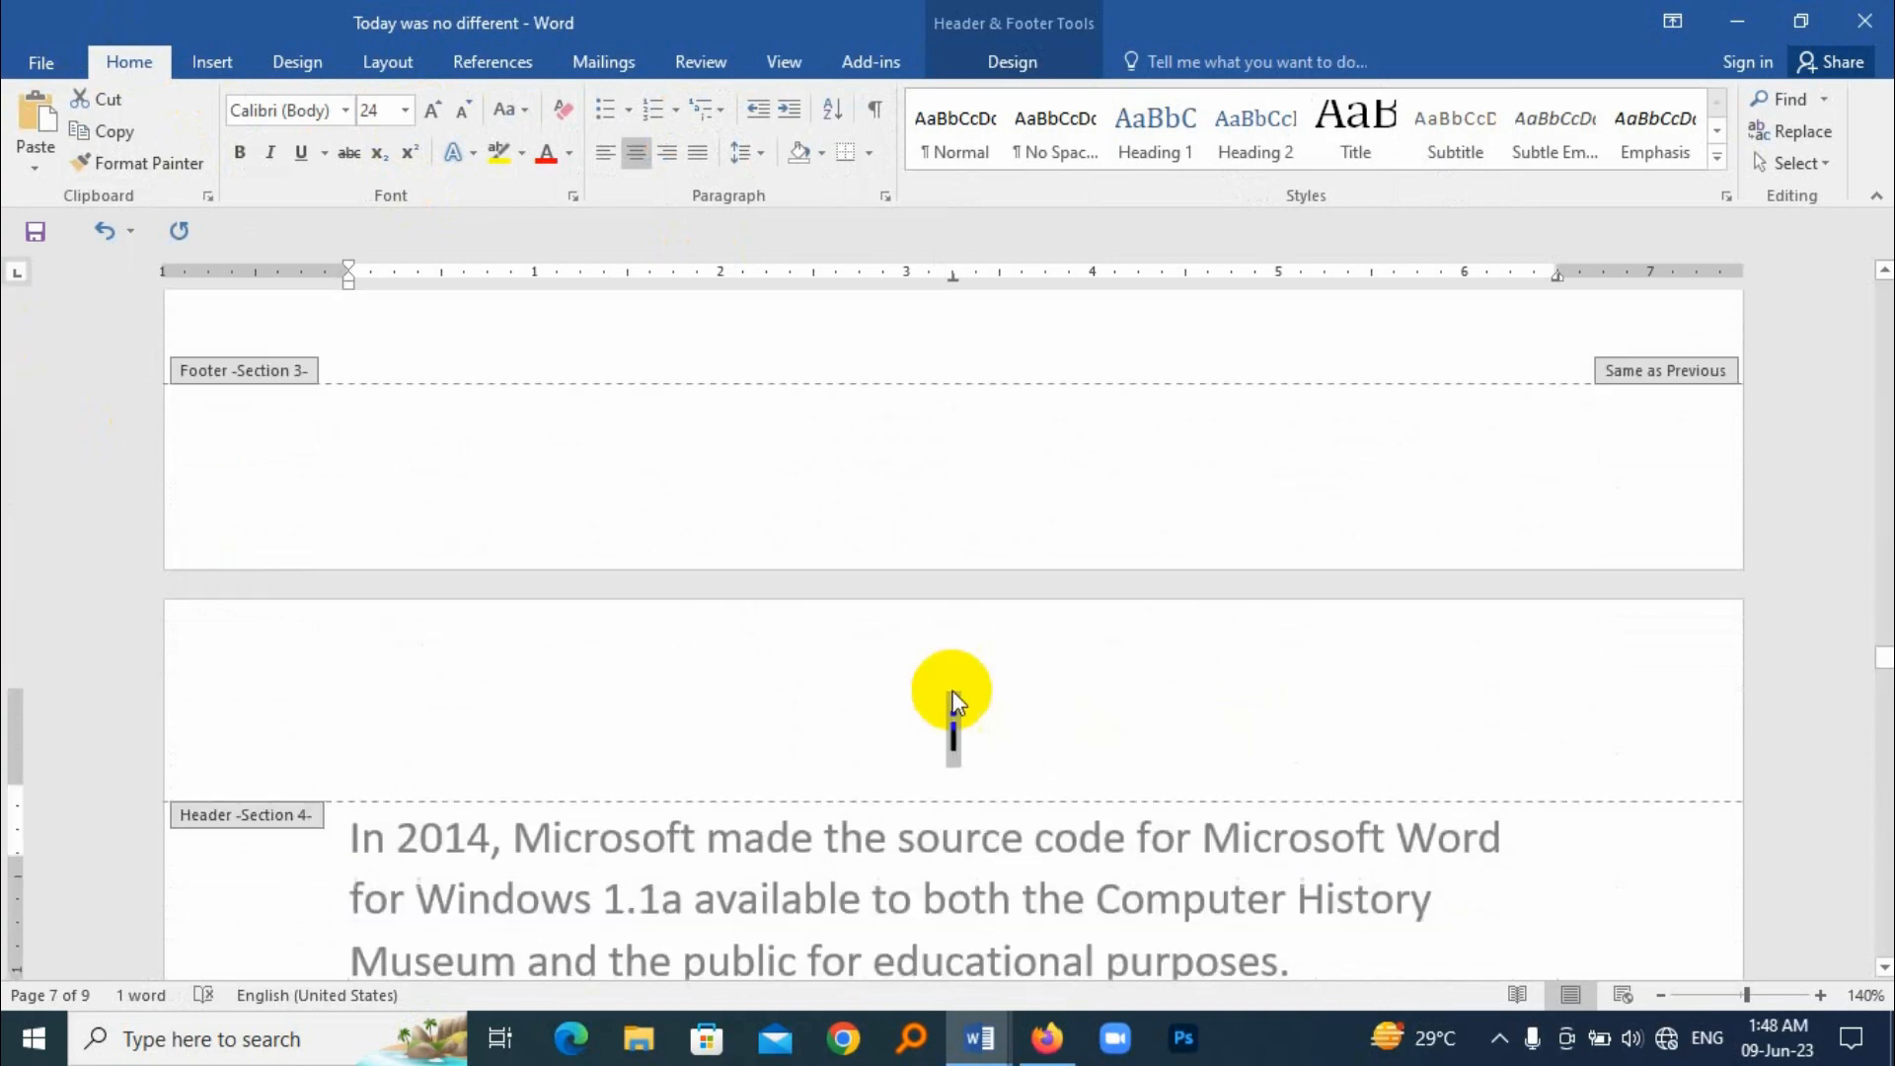
scroll(956, 701, "down", 6)
scroll(953, 686, "up", 15)
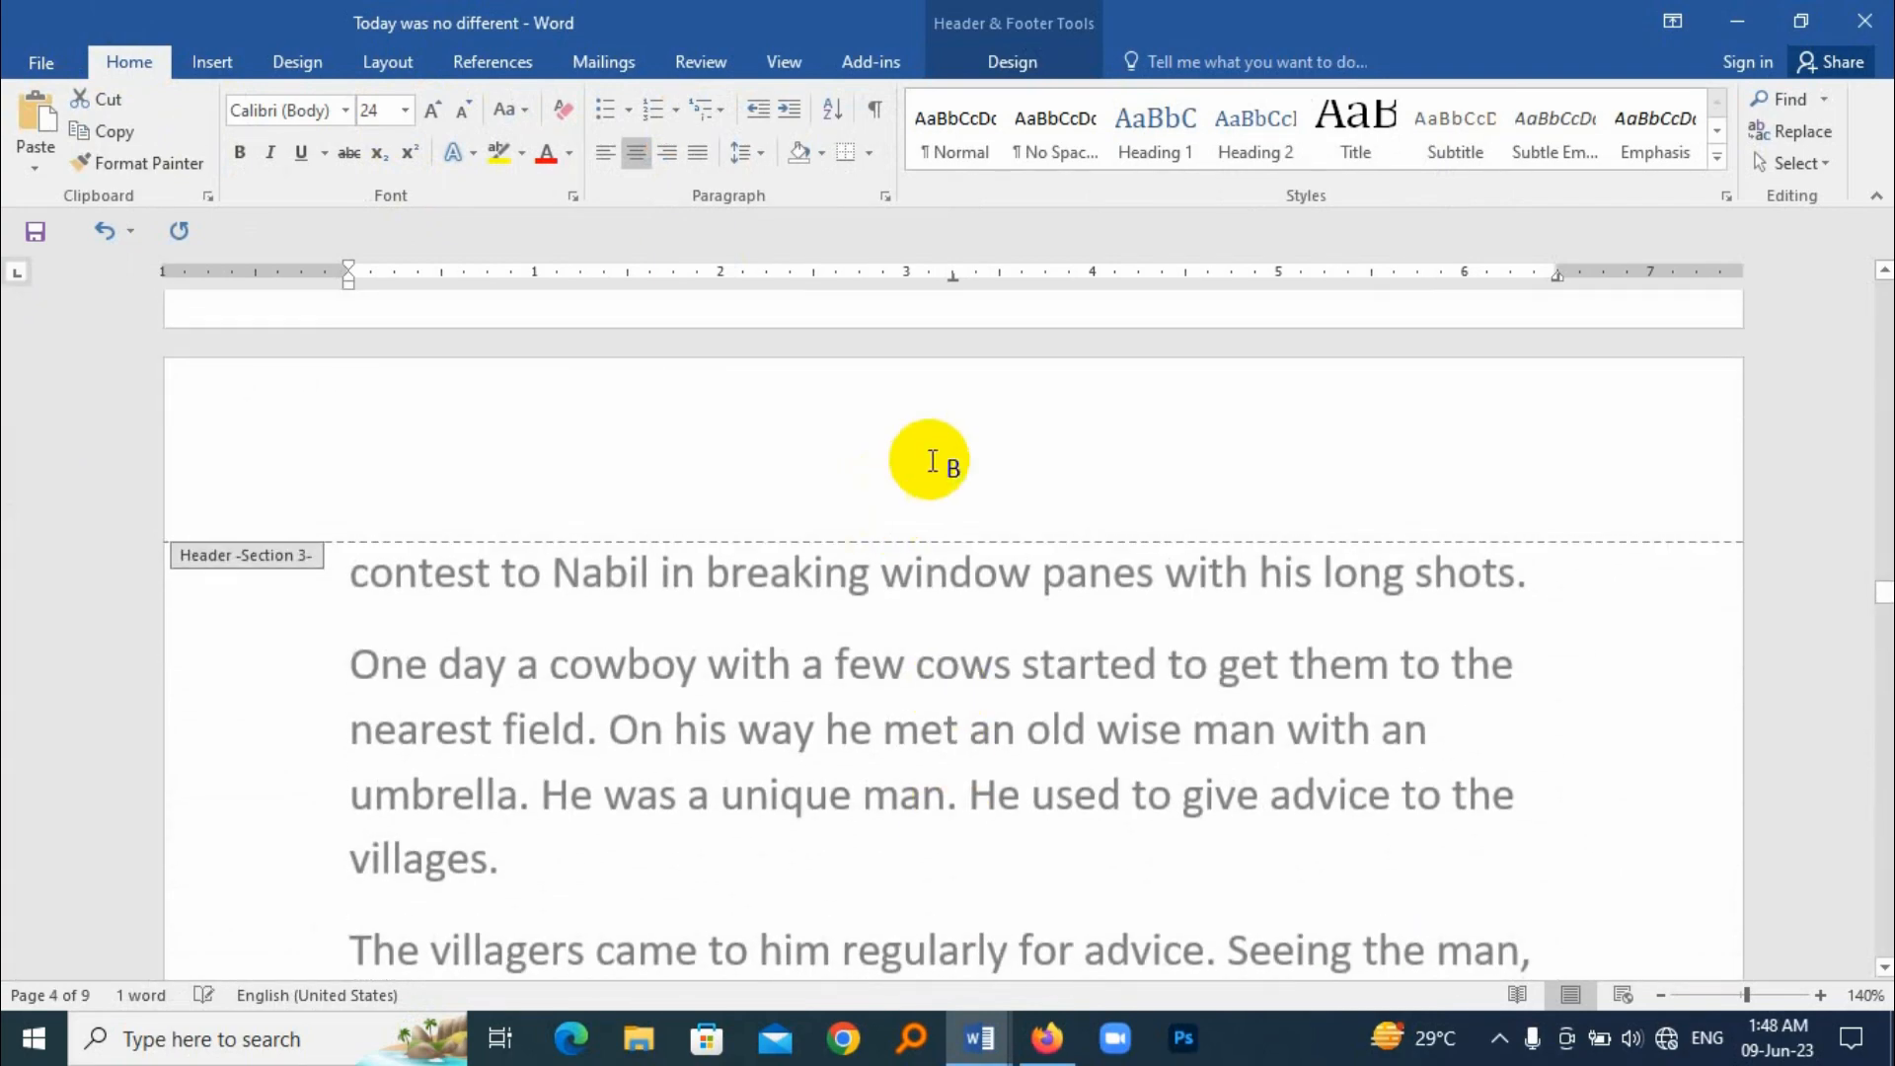
scroll(1000, 606, "up", 12)
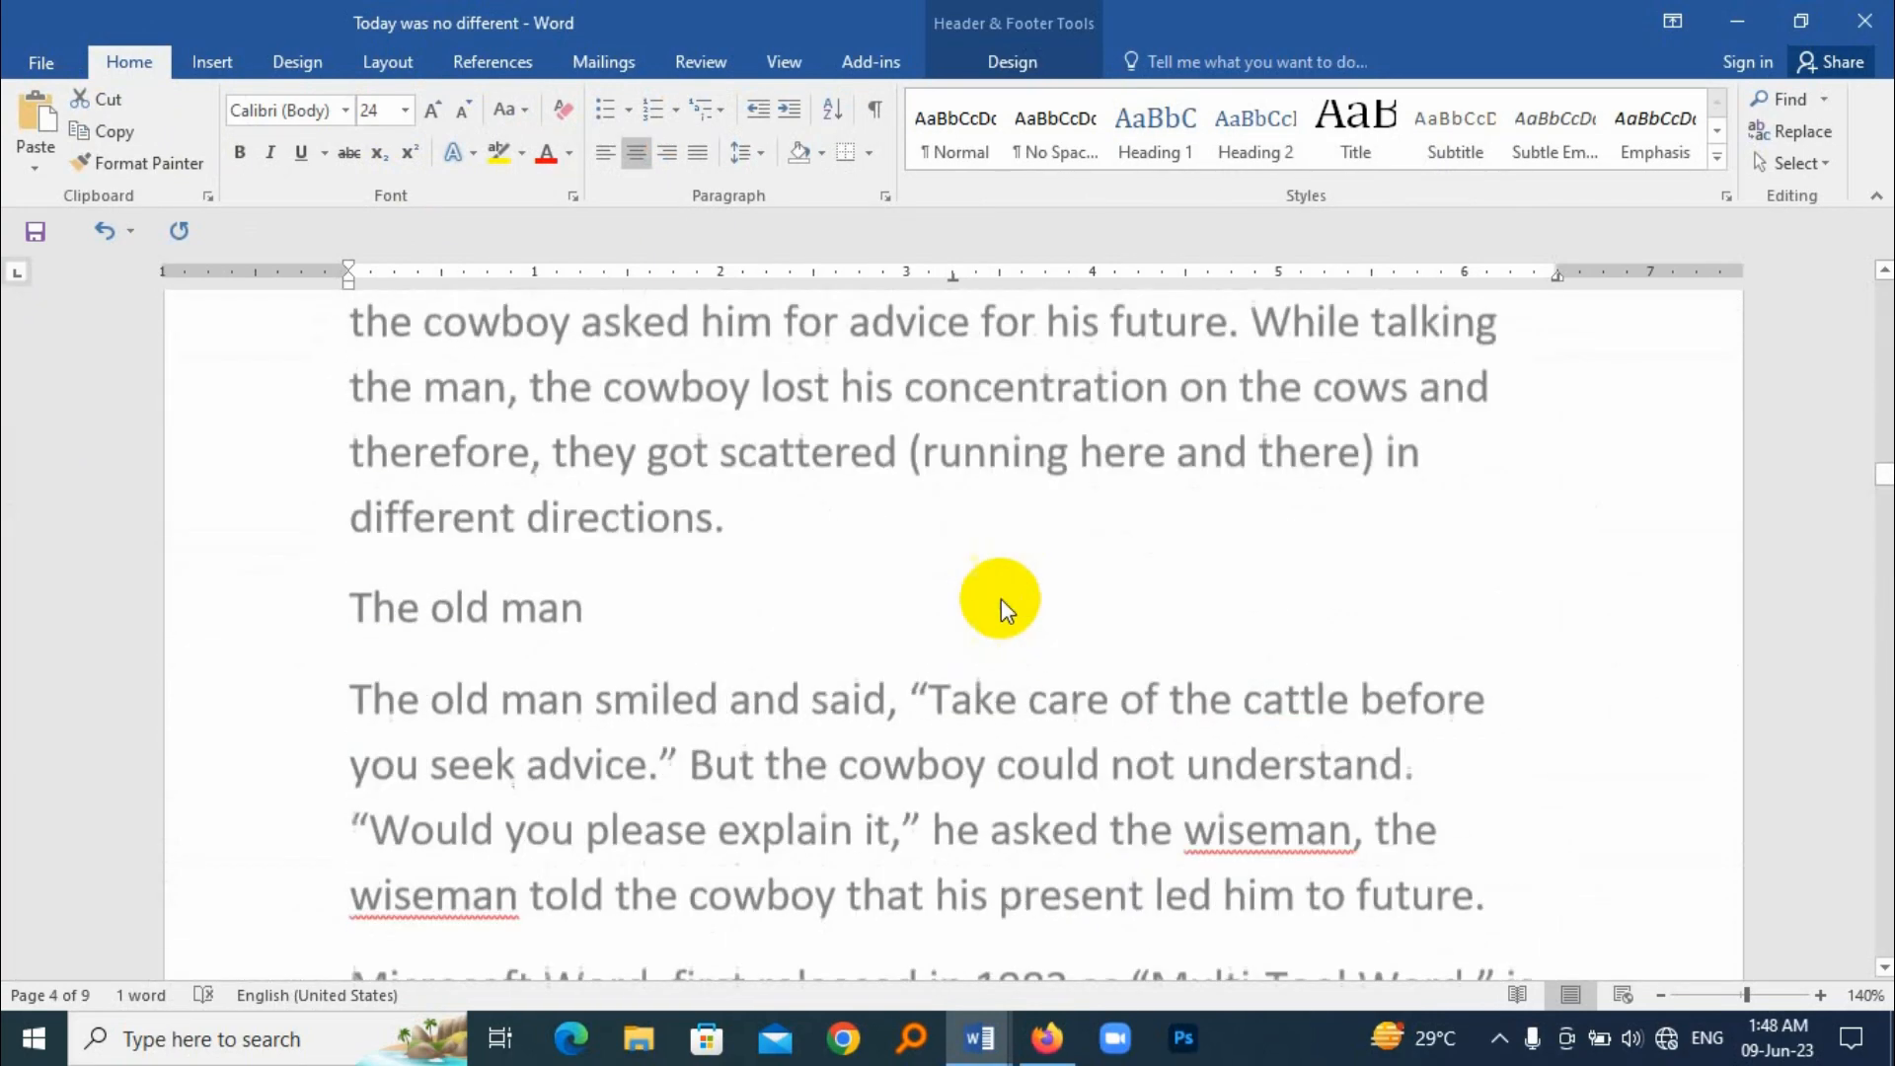
scroll(997, 612, "up", 20)
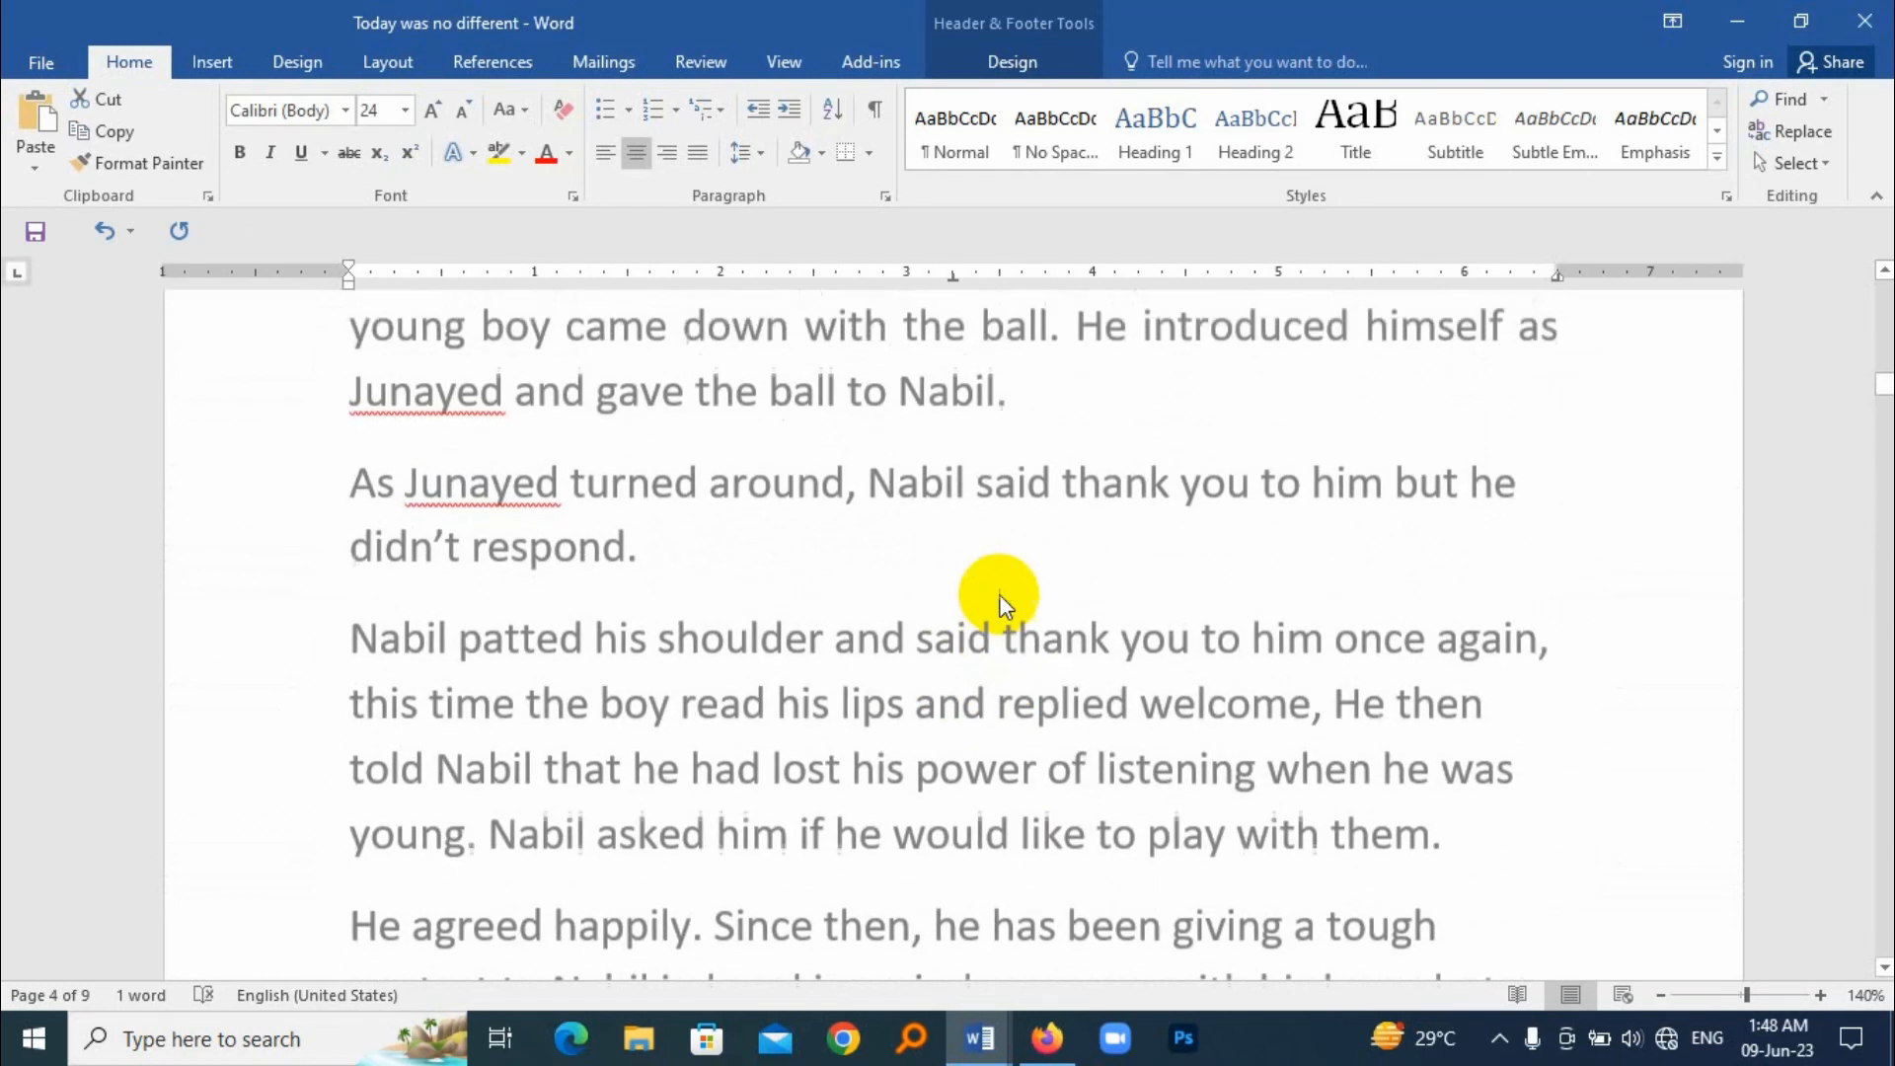